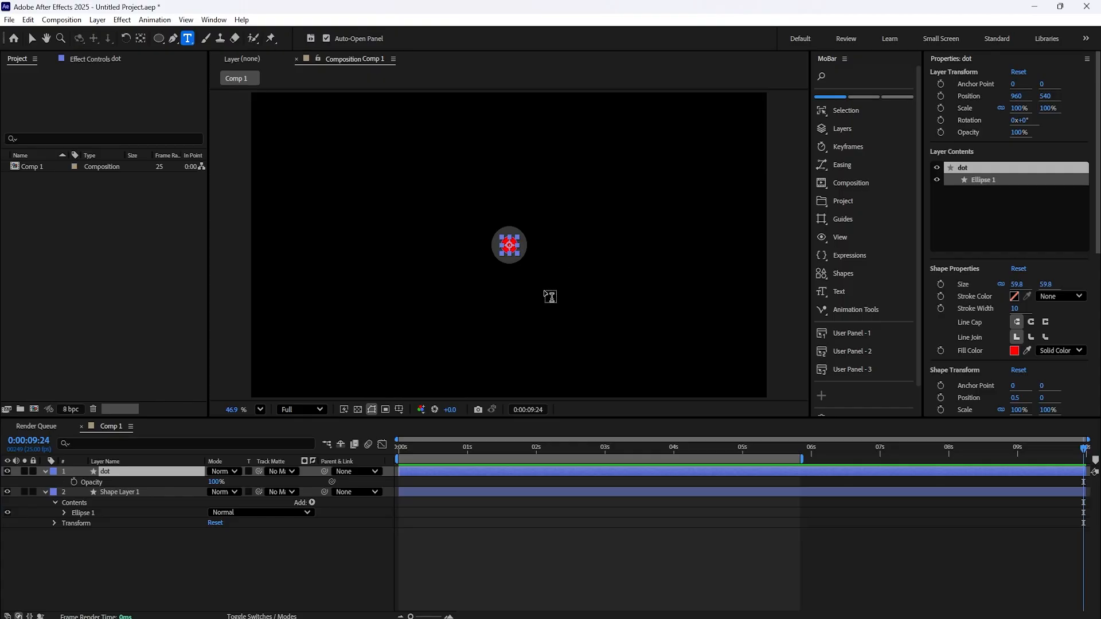
- Add a text layer reading "1" over the red dot in the composition
left_click(109, 530)
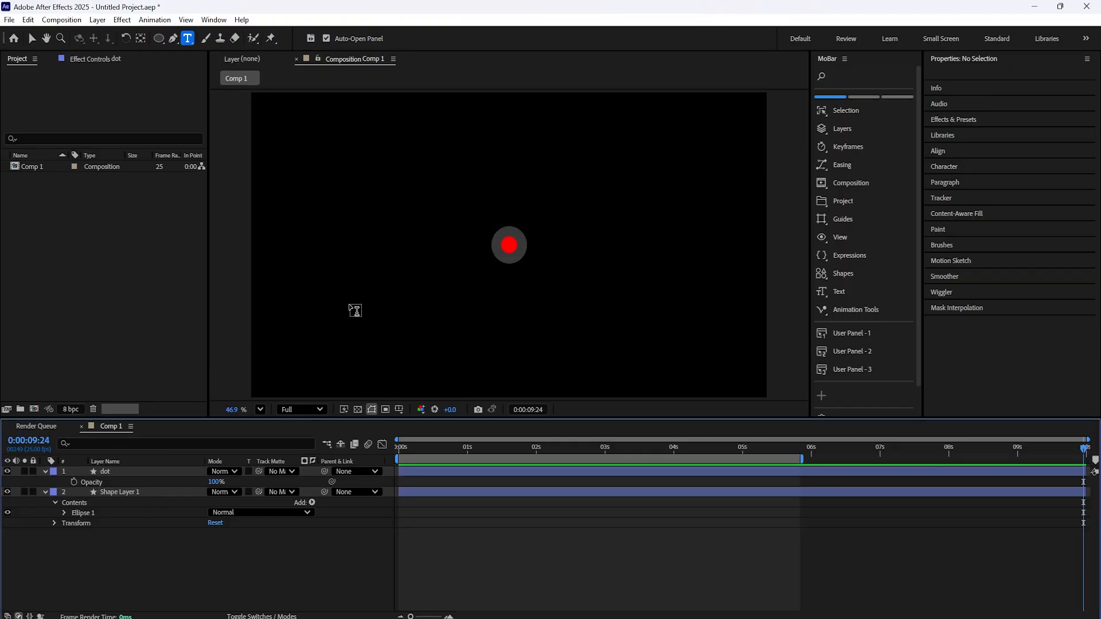
left_click(508, 245)
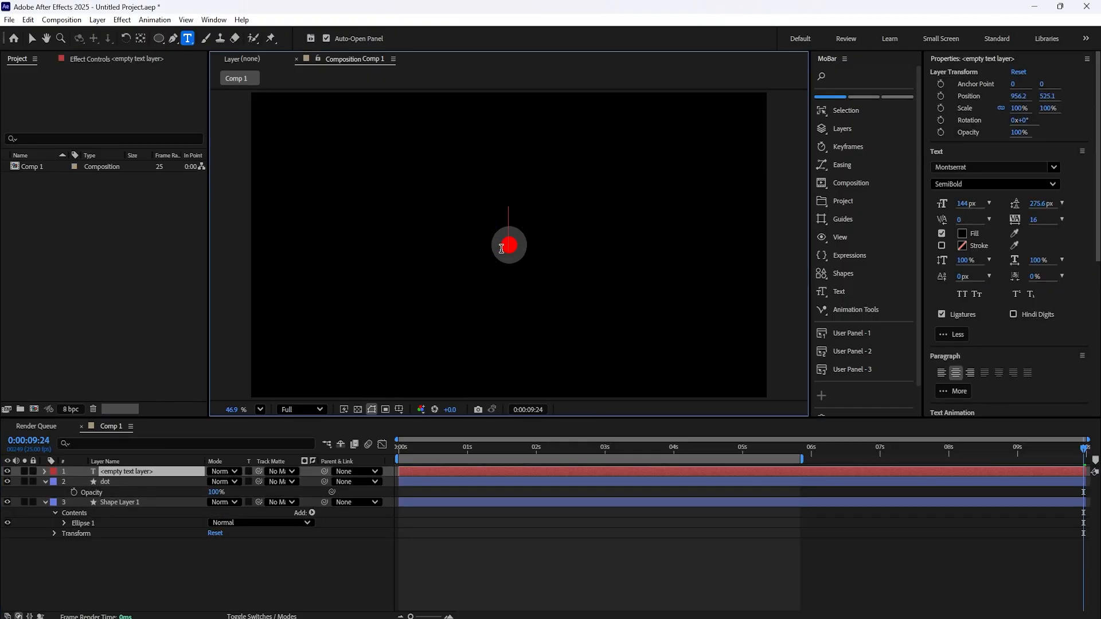
type("1")
- Give the "1" text a white fill and set its font size to 46 px
double_click(174, 476)
left_click(962, 235)
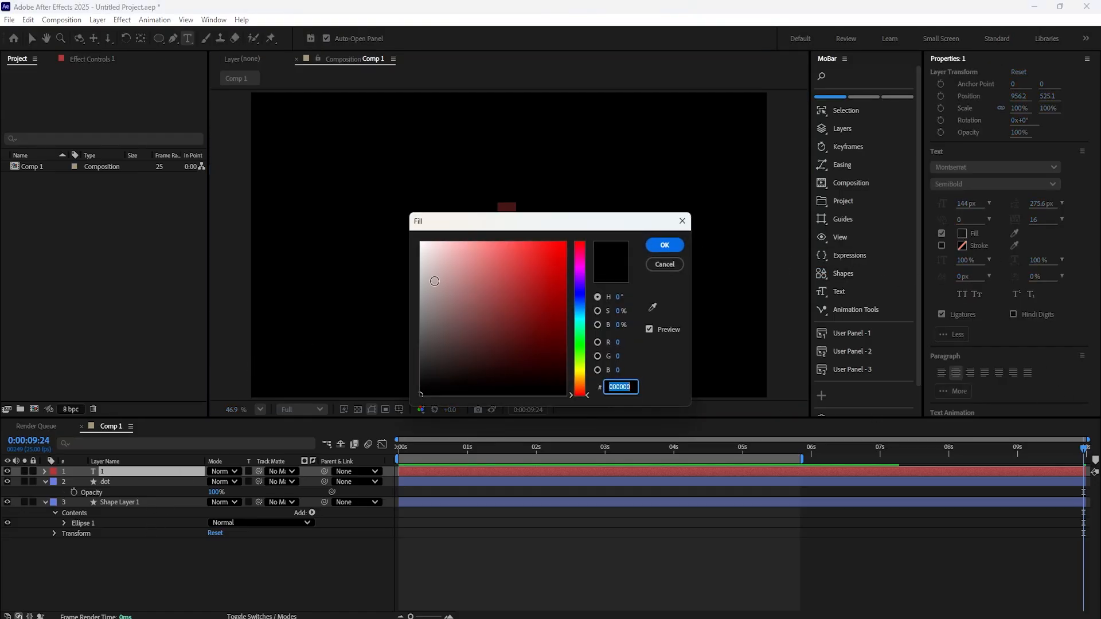
left_click_drag(428, 252, 421, 213)
left_click(664, 245)
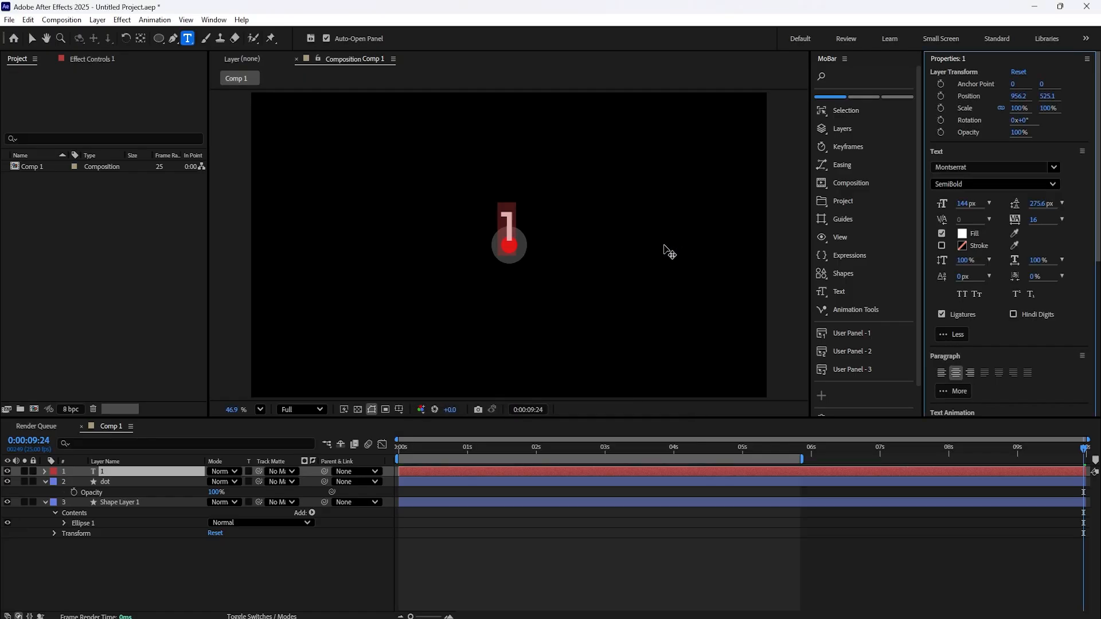
left_click_drag(967, 205, 904, 200)
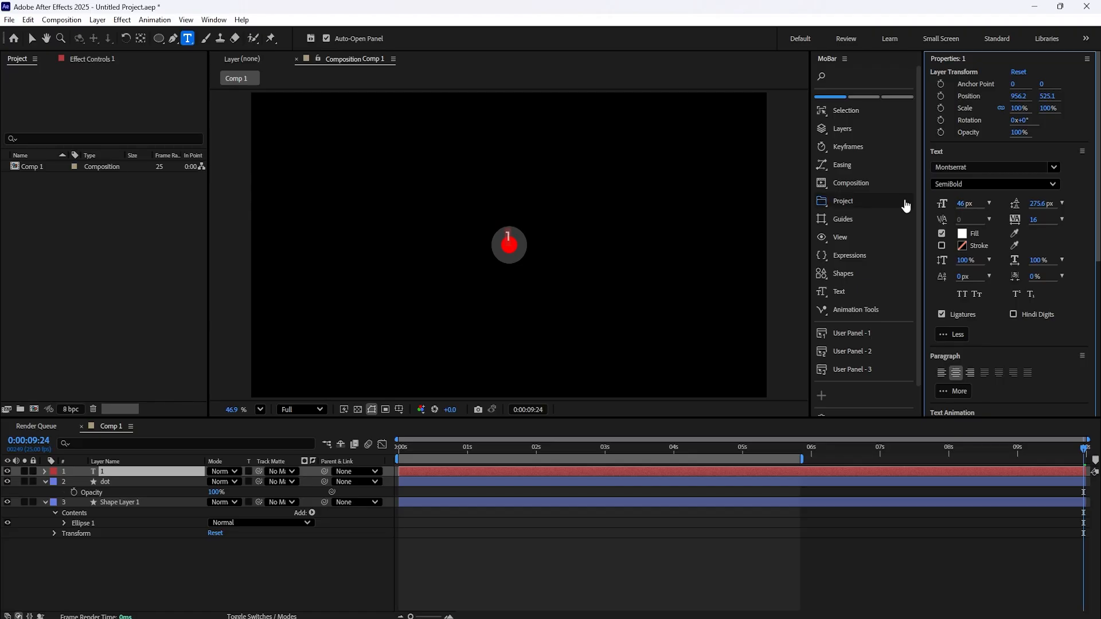
- Center the text layer's anchor point on the "1" and center the layer in the composition over the red dot
left_click(540, 360)
key("ctrl+alt+Home")
key("ctrl+Home")
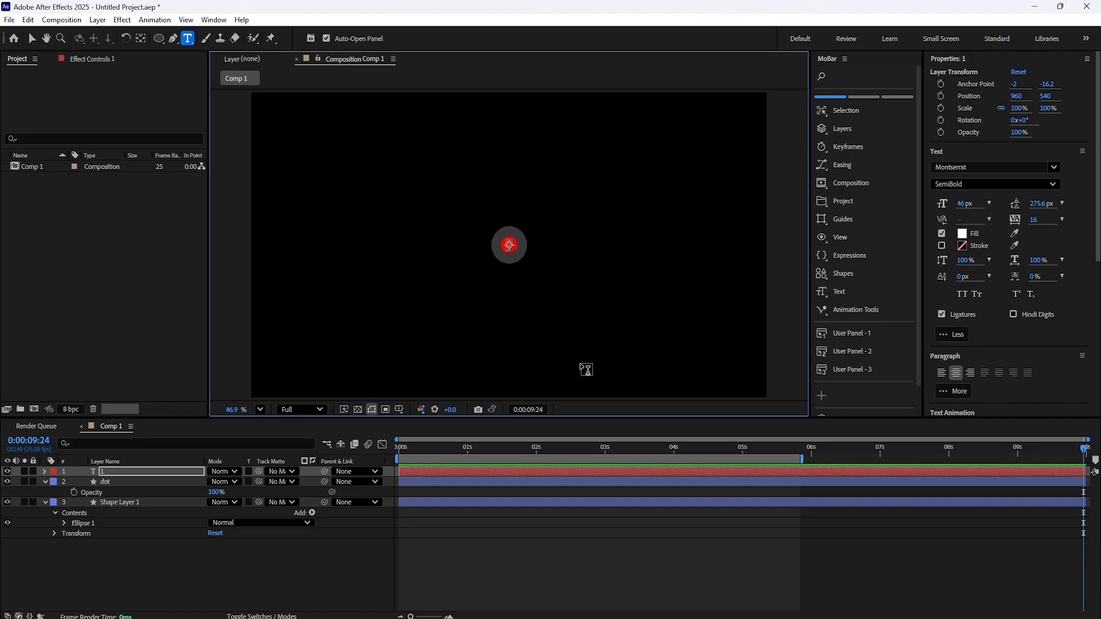
left_click(318, 538)
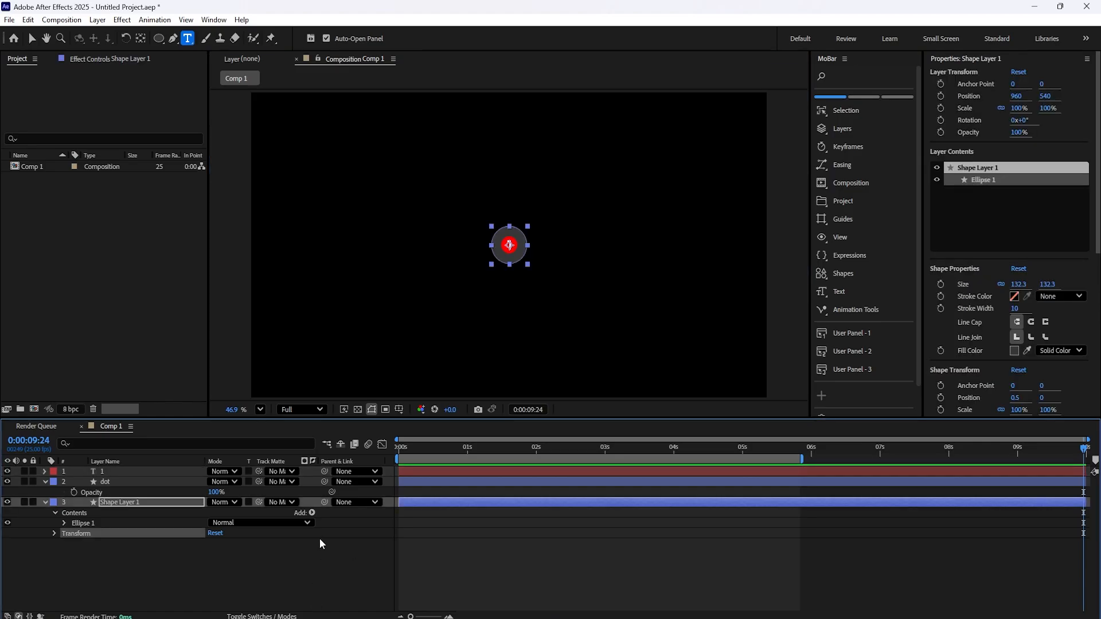
left_click(266, 580)
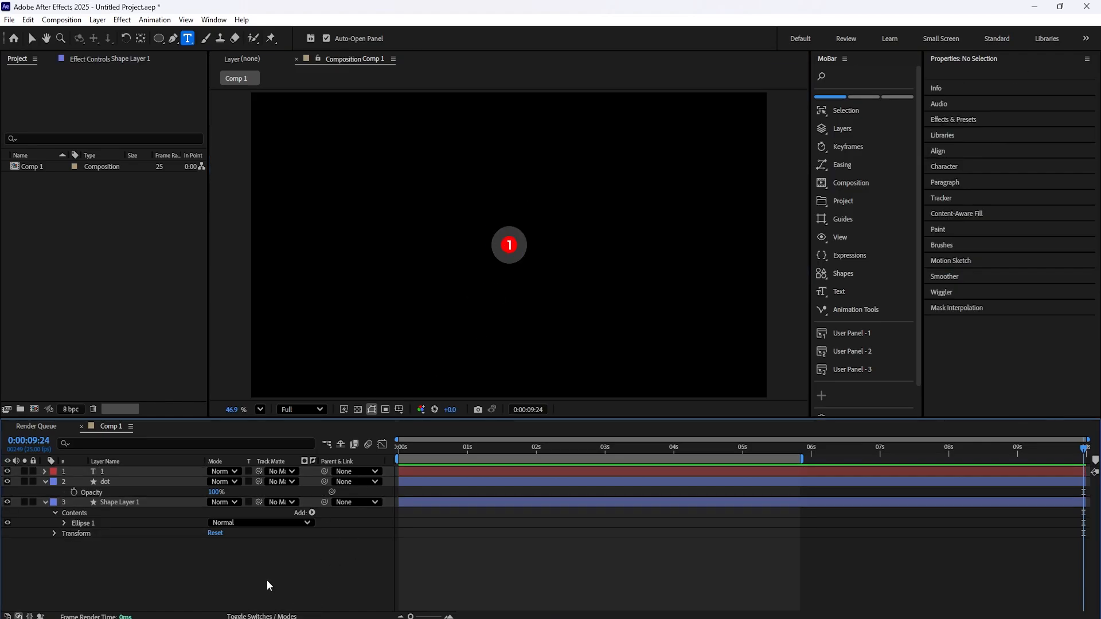
- Import WhatsApp.svg.webp, placing it between the dot layer and Shape Layer 1 at 9% scale
double_click(138, 236)
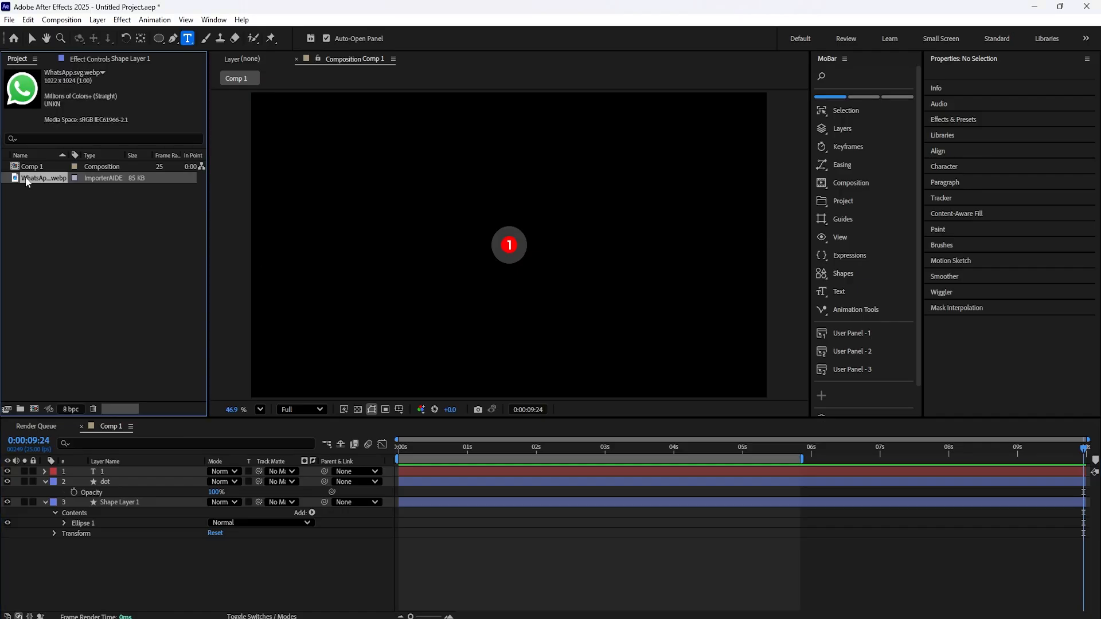
left_click_drag(122, 442, 134, 489)
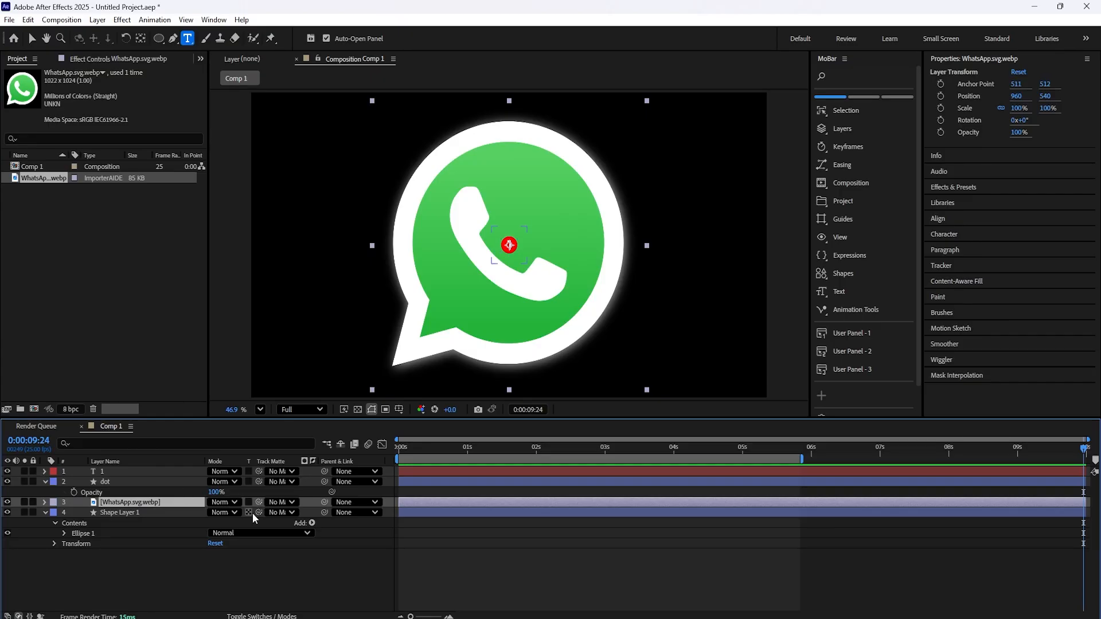
key("s")
left_click_drag(232, 512, 171, 492)
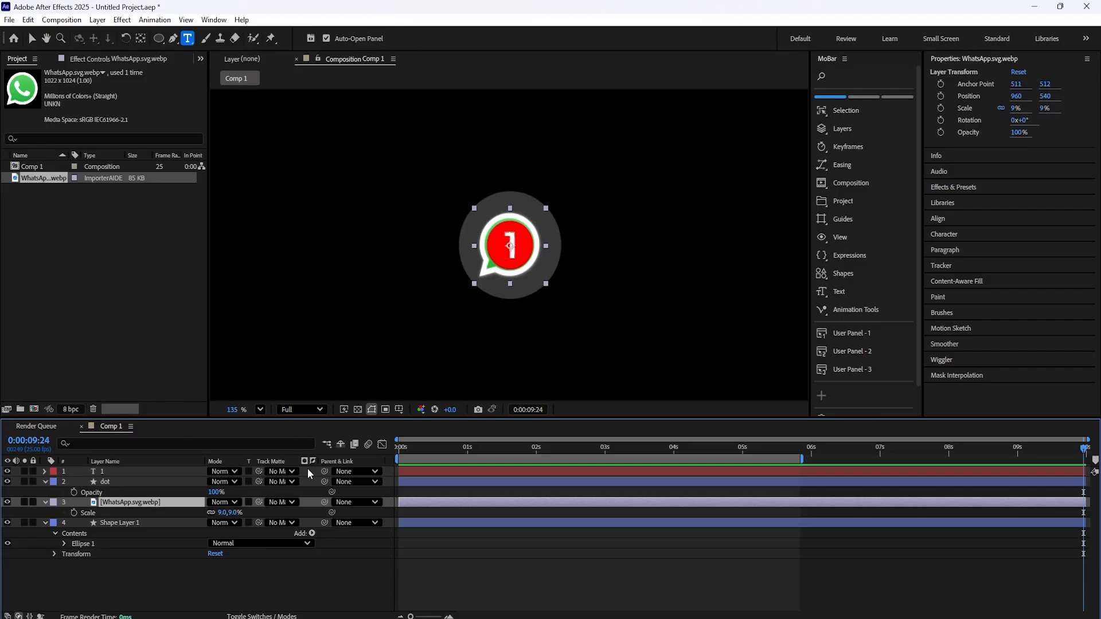
- Parent the "1" text layer to the dot layer and move the dot to position 1015, 479
left_click_drag(325, 472, 177, 481)
left_click(178, 481)
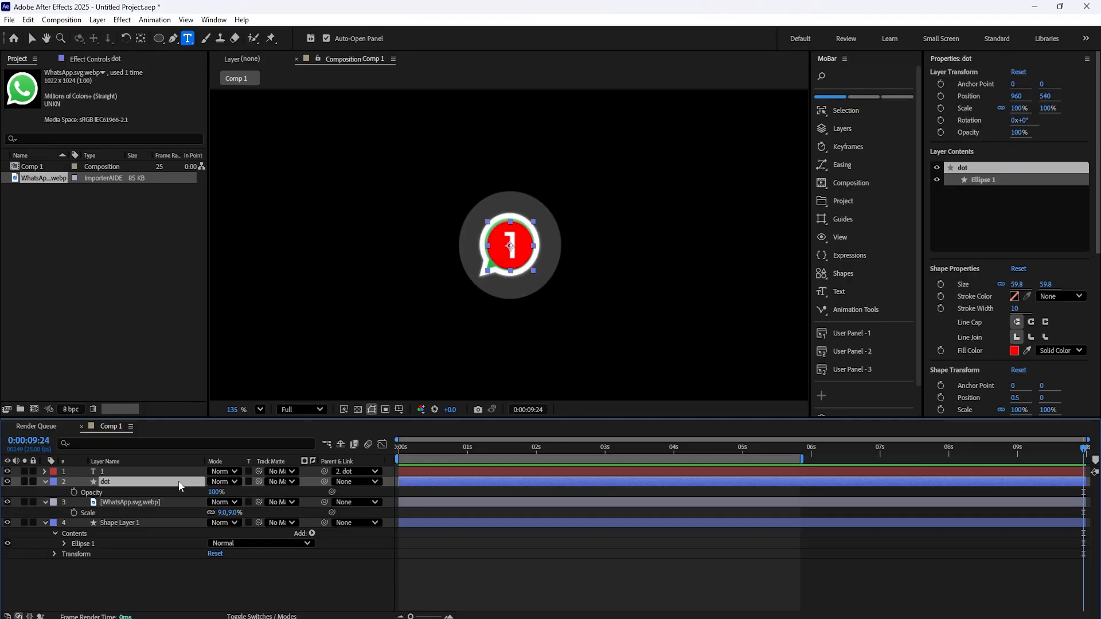
key("p")
mouse_move(215, 494)
left_mouse_down()
mouse_move(196, 495)
mouse_move(264, 503)
mouse_move(202, 491)
left_mouse_up()
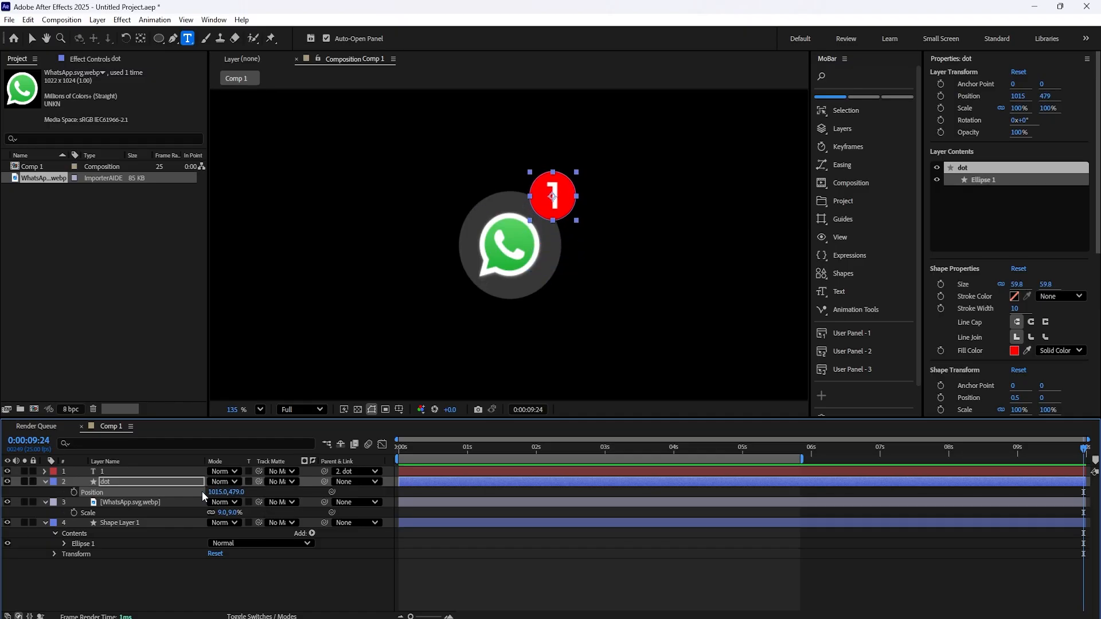
- Scale the dot layer to 72% and adjust its position to 1005, 486
key("s")
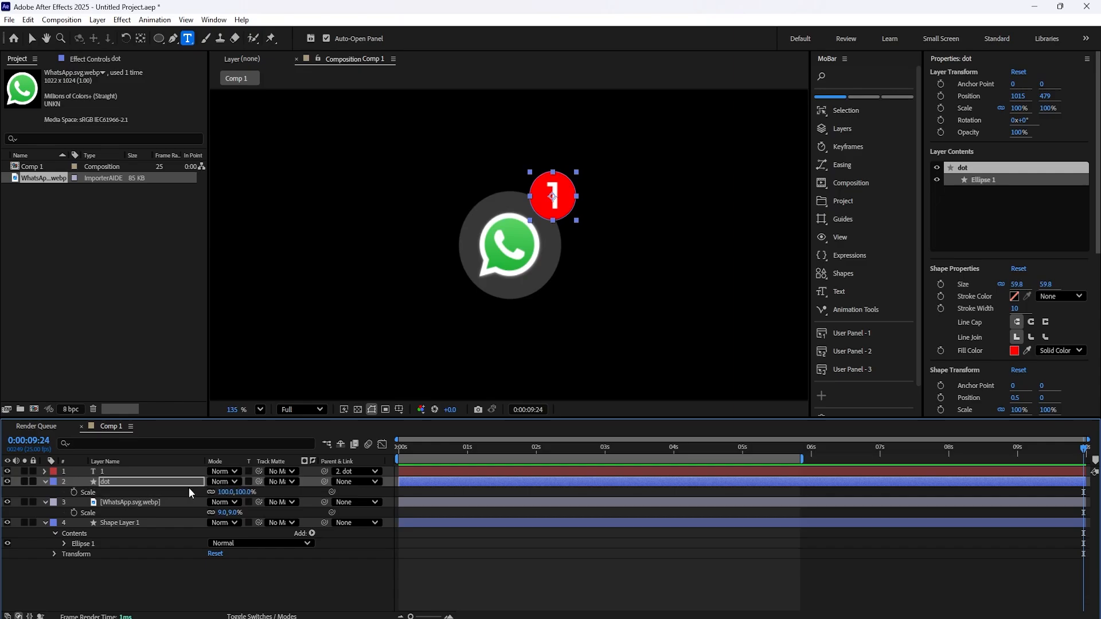
left_click_drag(229, 493, 211, 490)
key("p")
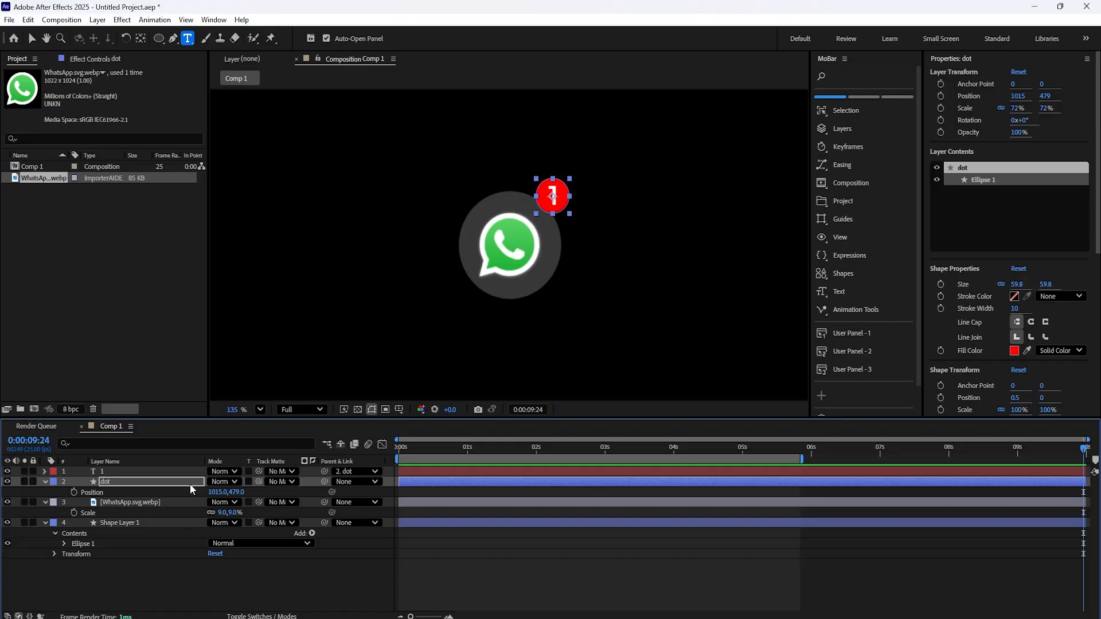
left_click_drag(229, 494, 240, 492)
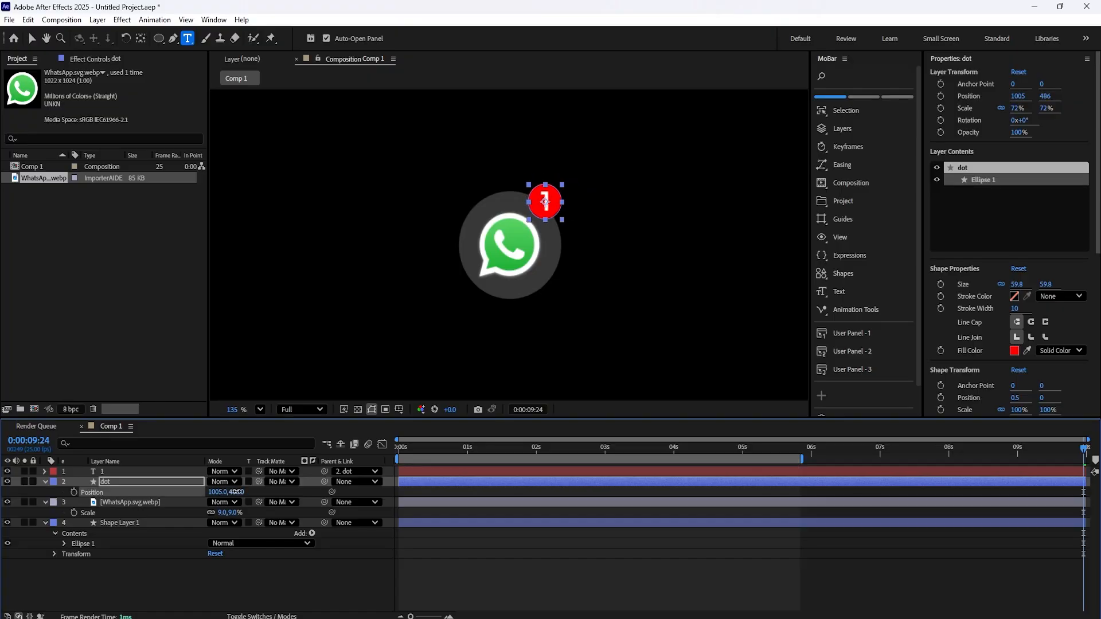
- Scale the WhatsApp layer to 10% and animate its position from 960, 808 at frame 0 to 960, 540 at frame 5, previewing the motion
left_click(132, 502)
left_click(45, 503)
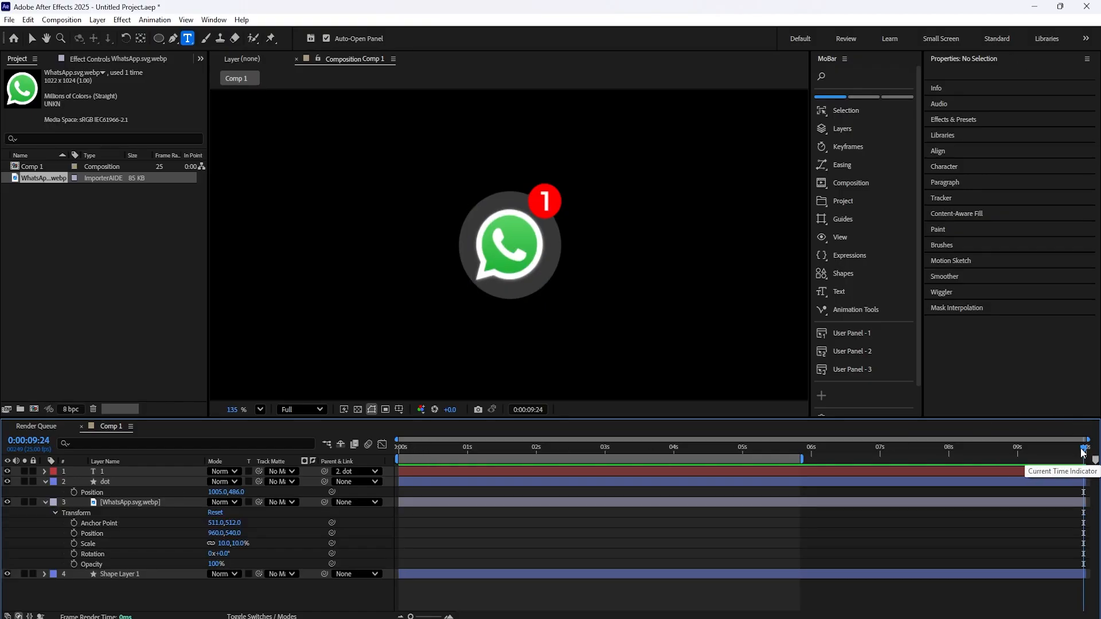
key("Home")
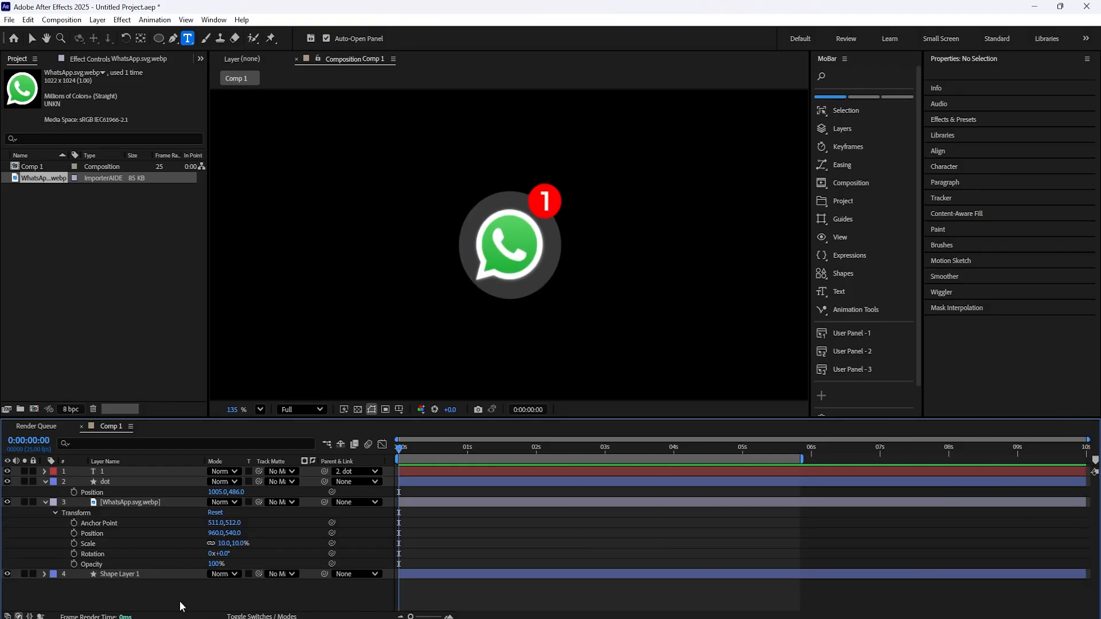
left_click(77, 535)
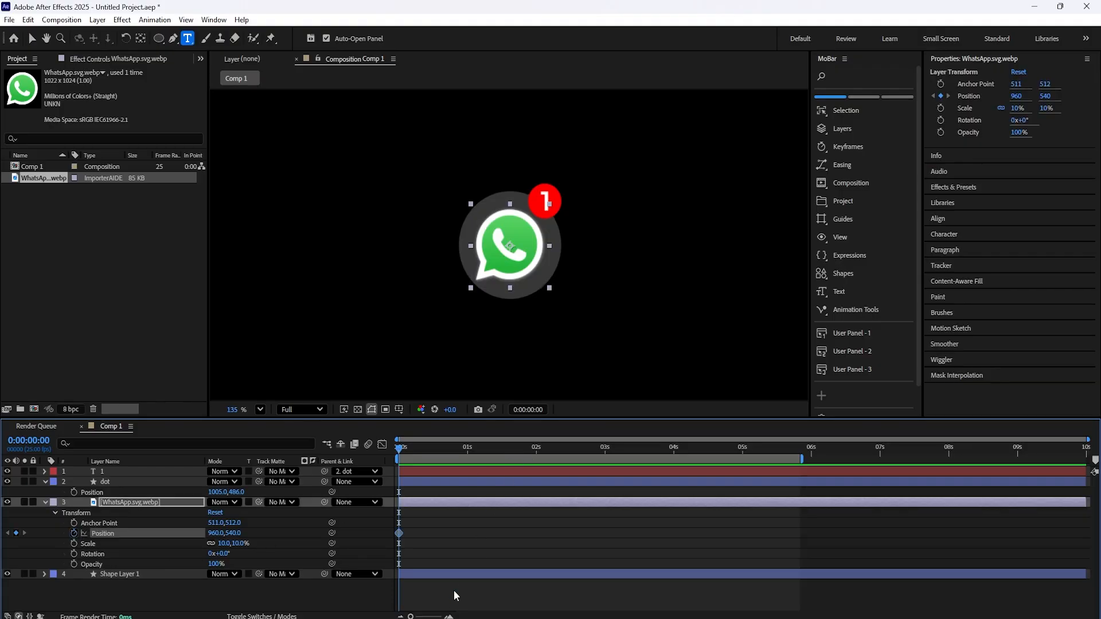
scroll(428, 558, "up", 6)
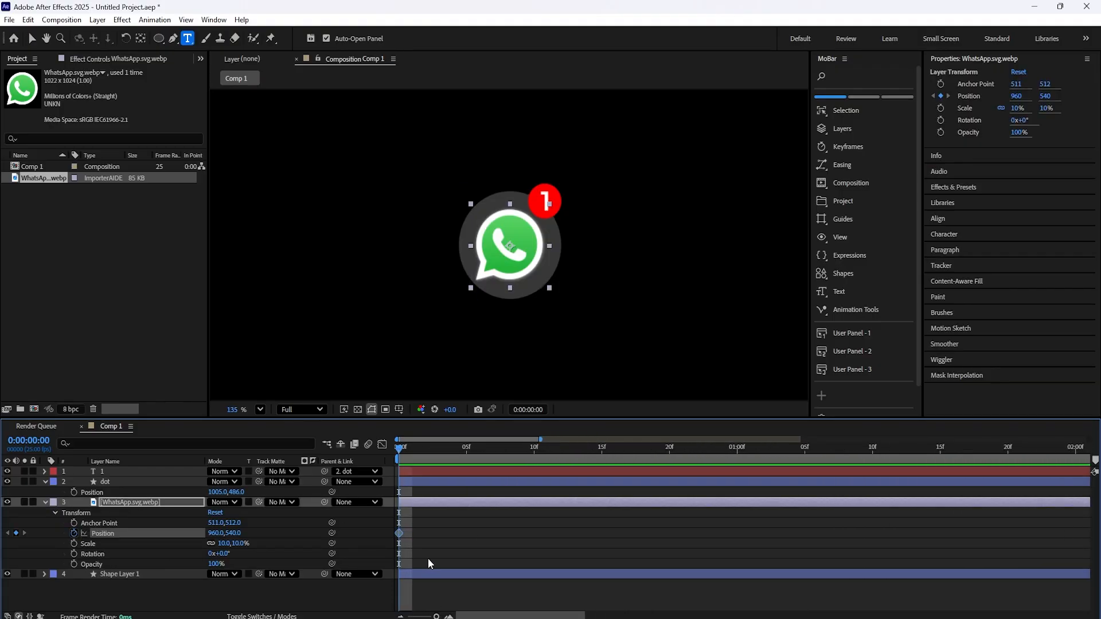
left_click_drag(400, 530, 466, 537)
left_click_drag(237, 533, 400, 514)
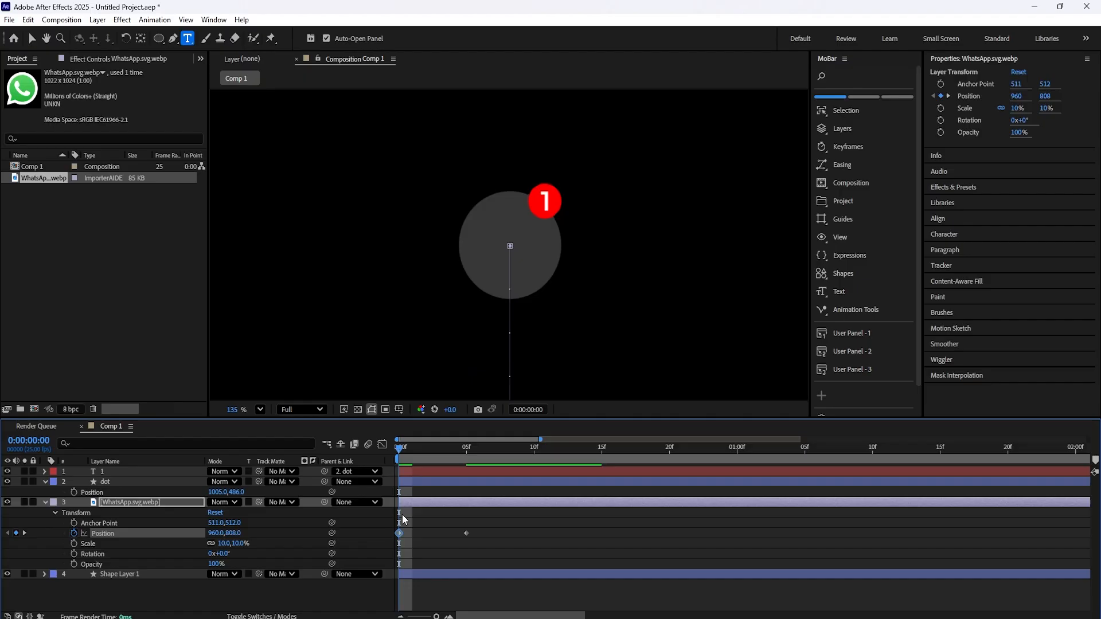
key("space")
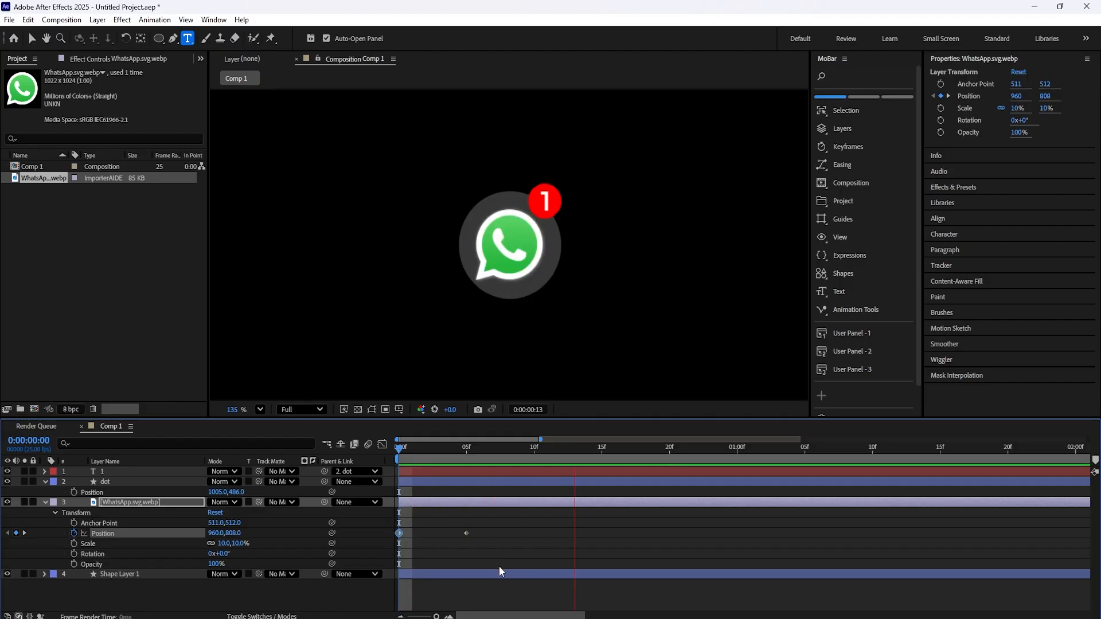
key("space")
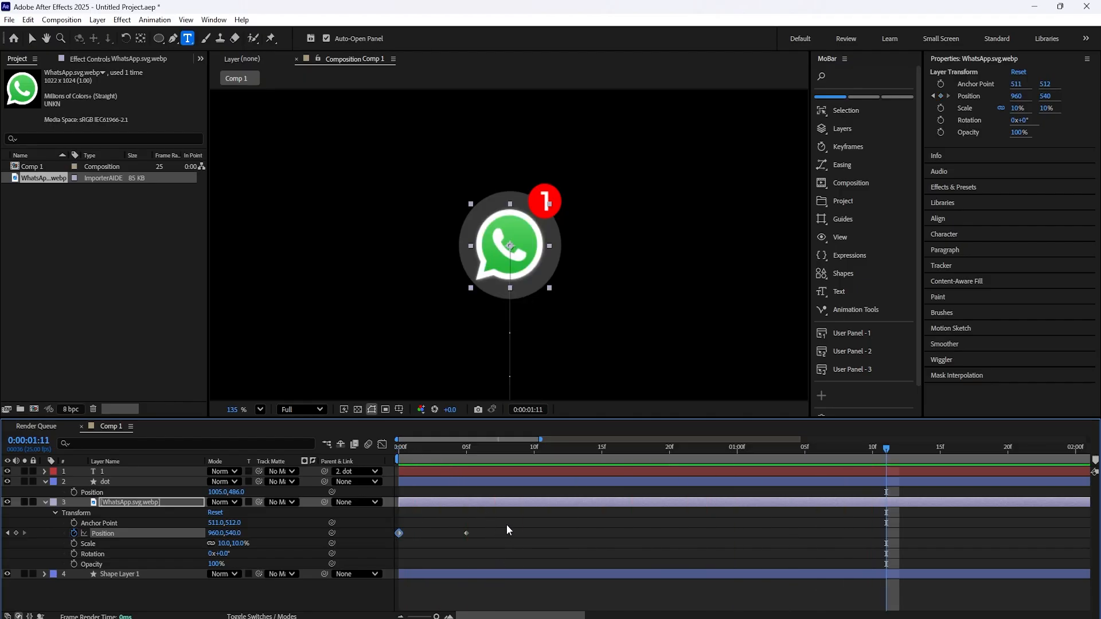
- Apply a MoBar easing preset to both WhatsApp position keyframes and extend the move so it ends at frame 9
left_click_drag(507, 528, 394, 546)
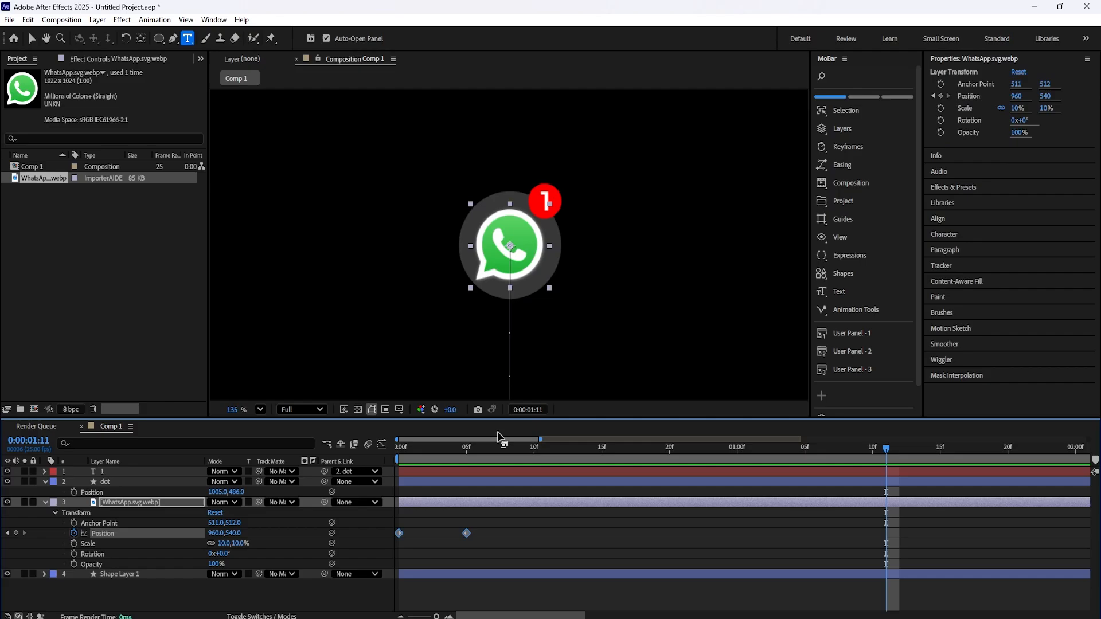
left_click(822, 165)
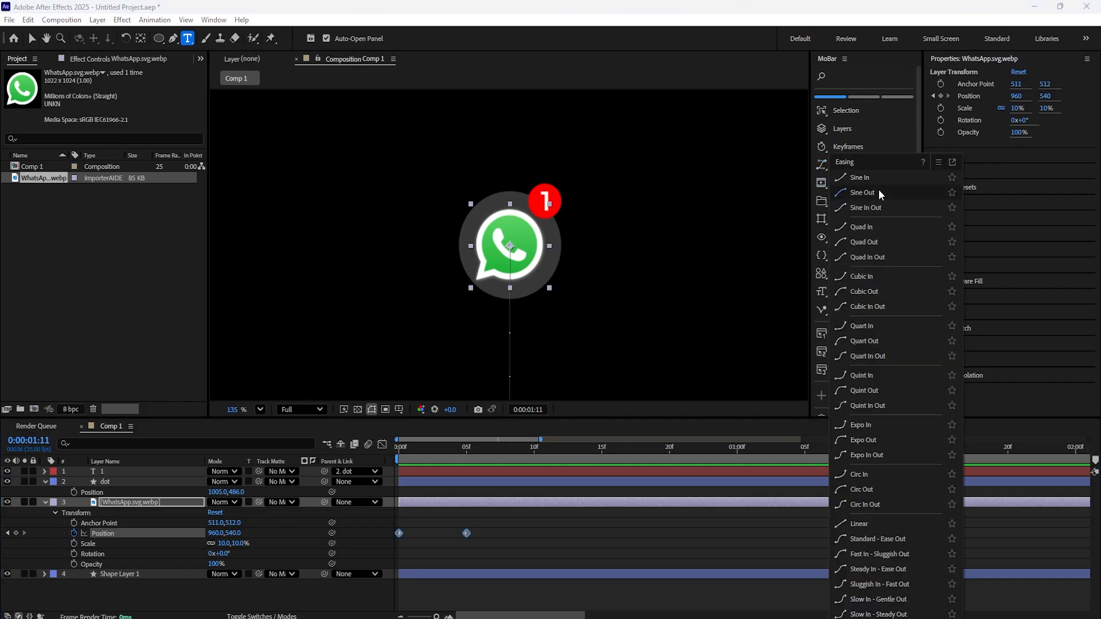
left_click(880, 550)
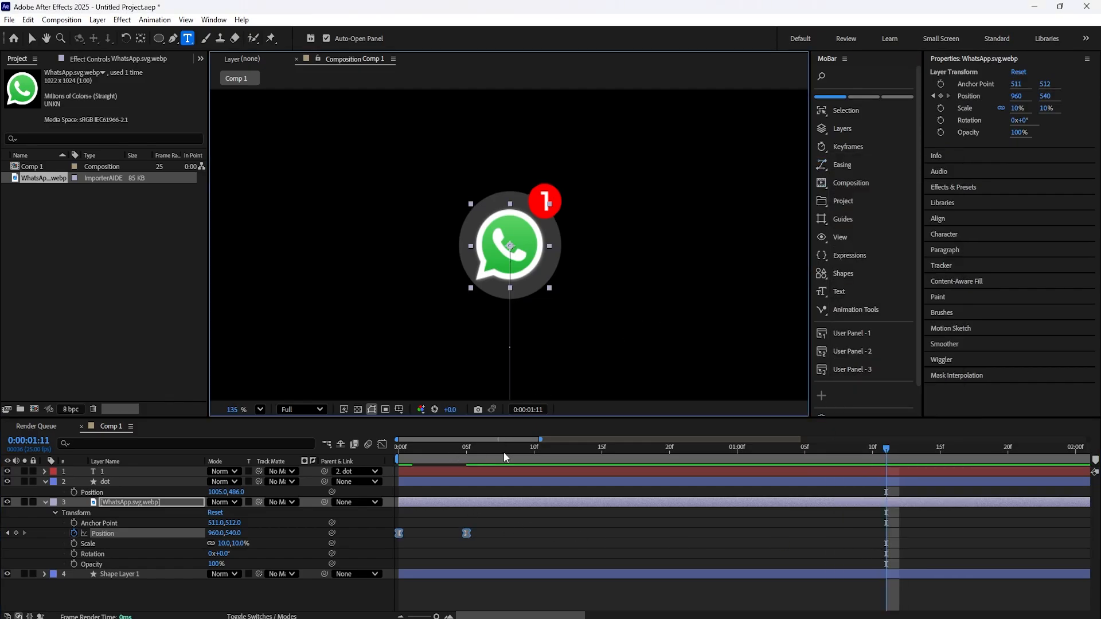
left_click_drag(893, 452, 267, 508)
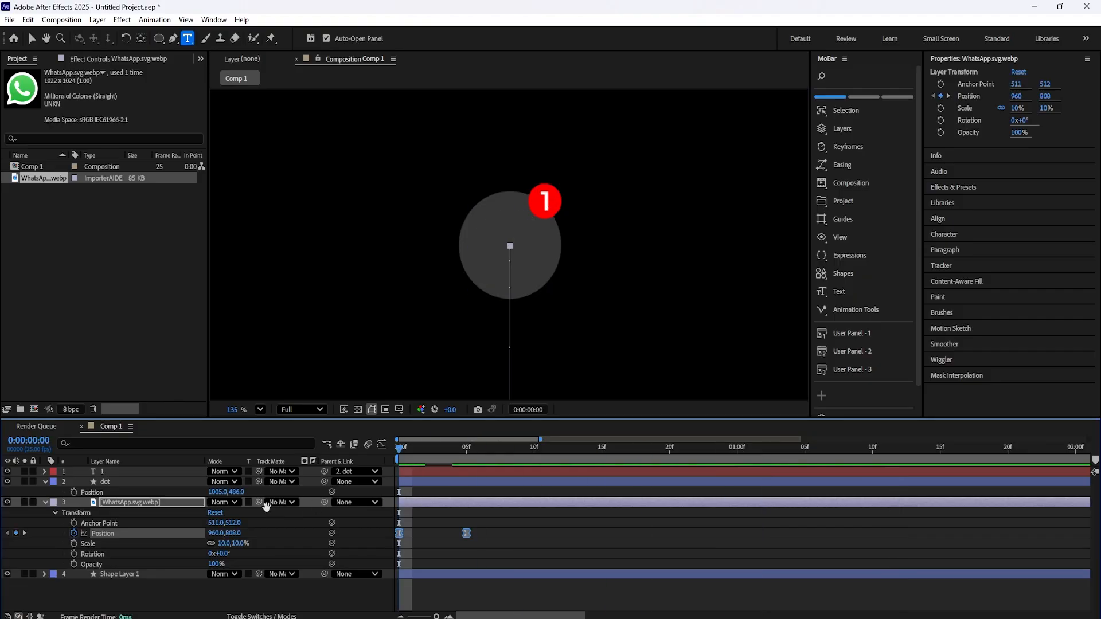
key("space")
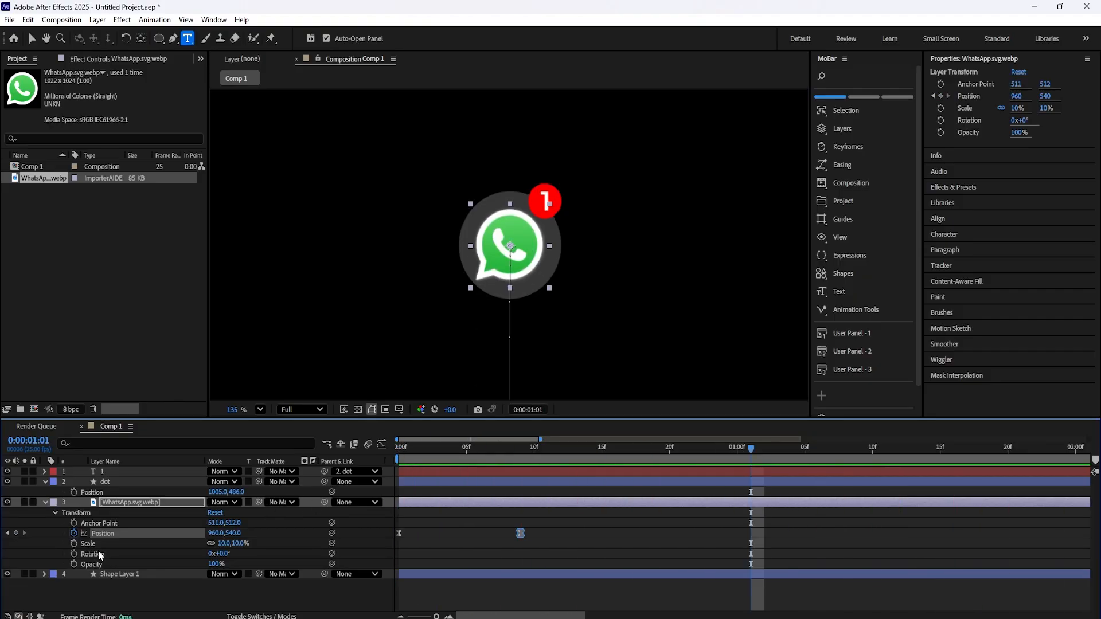
- Copy the WhatsApp layer's position keyframes to Shape Layer 1 at frames 0 and 9, and preview the animation
left_click(399, 534)
left_click(405, 576)
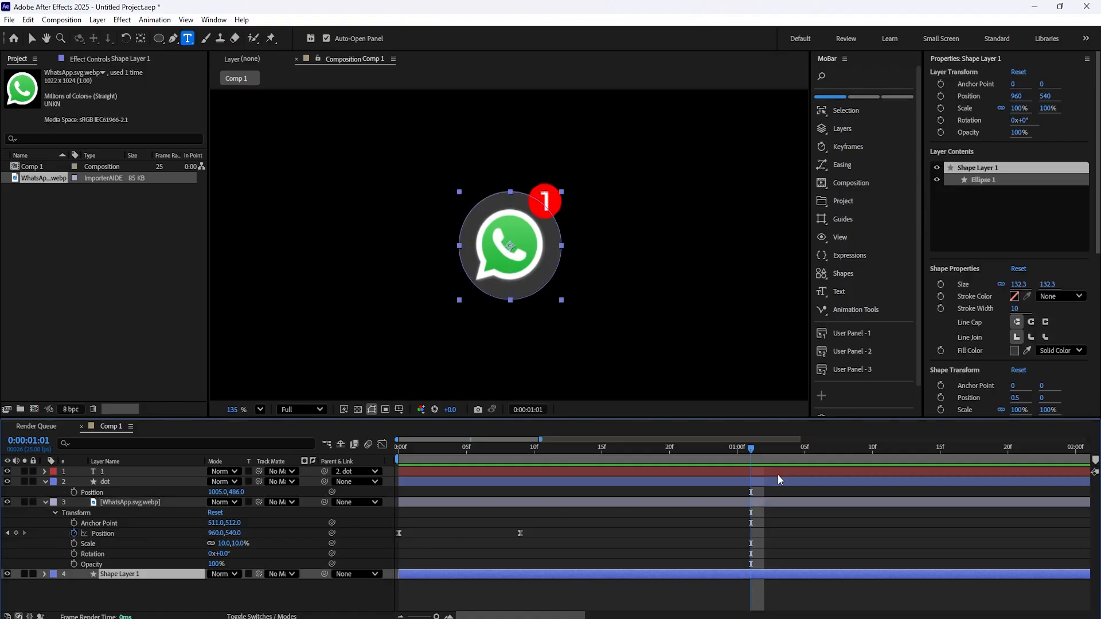
left_click_drag(751, 449, 400, 448)
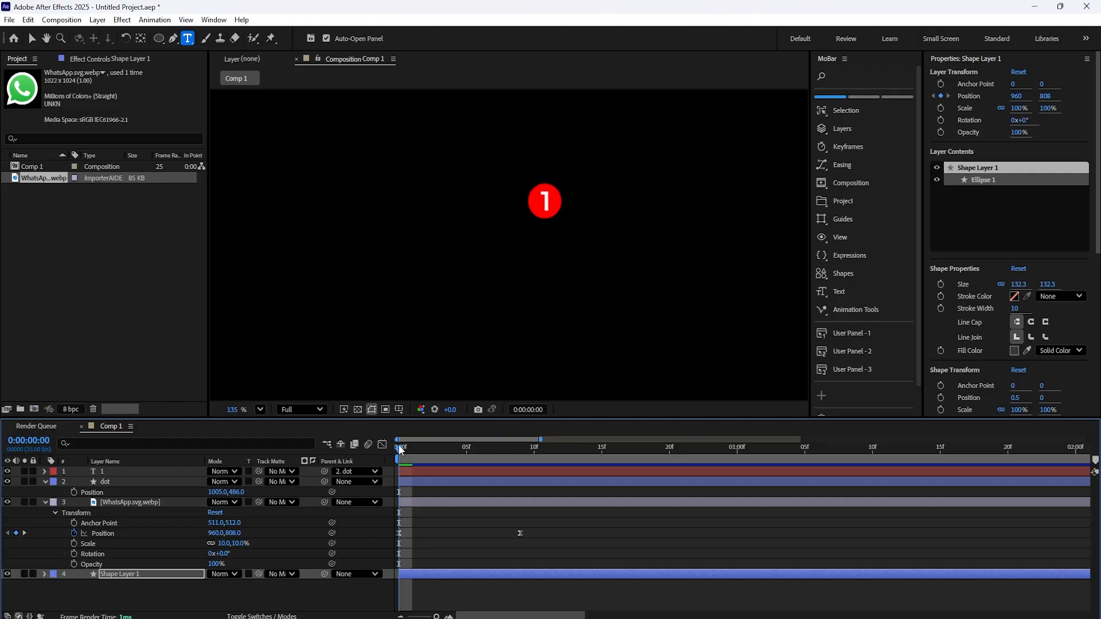
left_click_drag(401, 450, 520, 531)
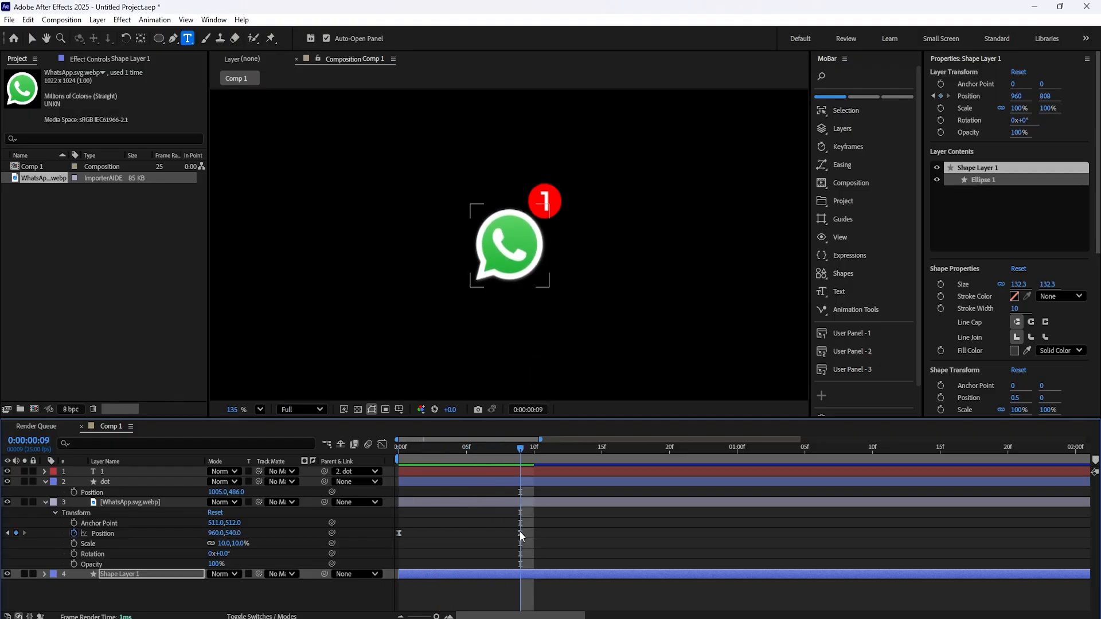
left_click(519, 533)
left_click(518, 570)
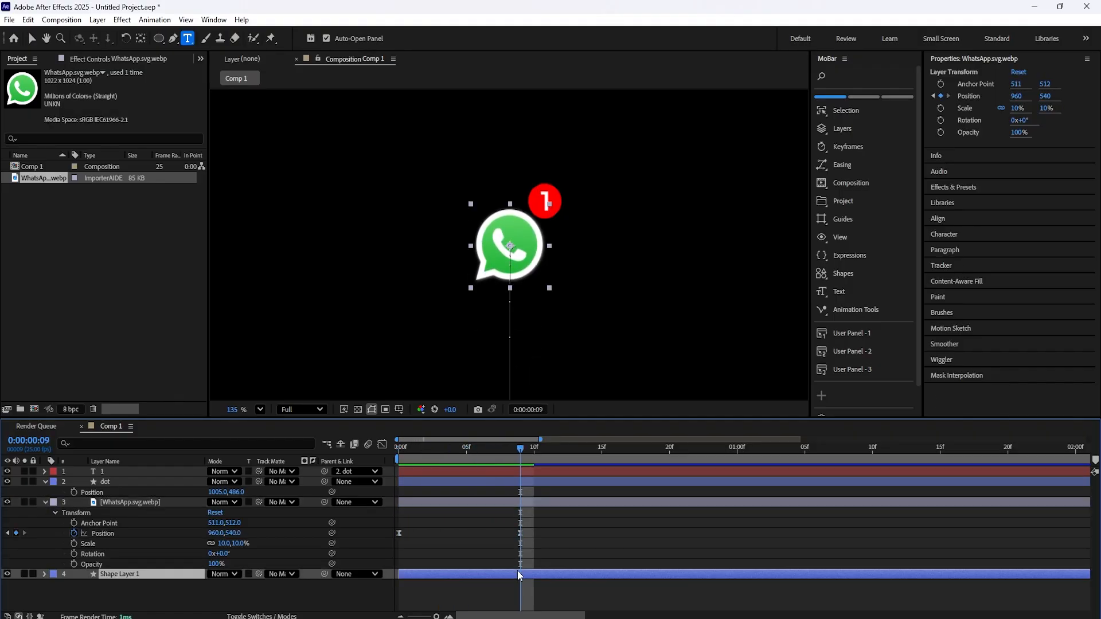
left_click_drag(518, 444, 338, 502)
key("space")
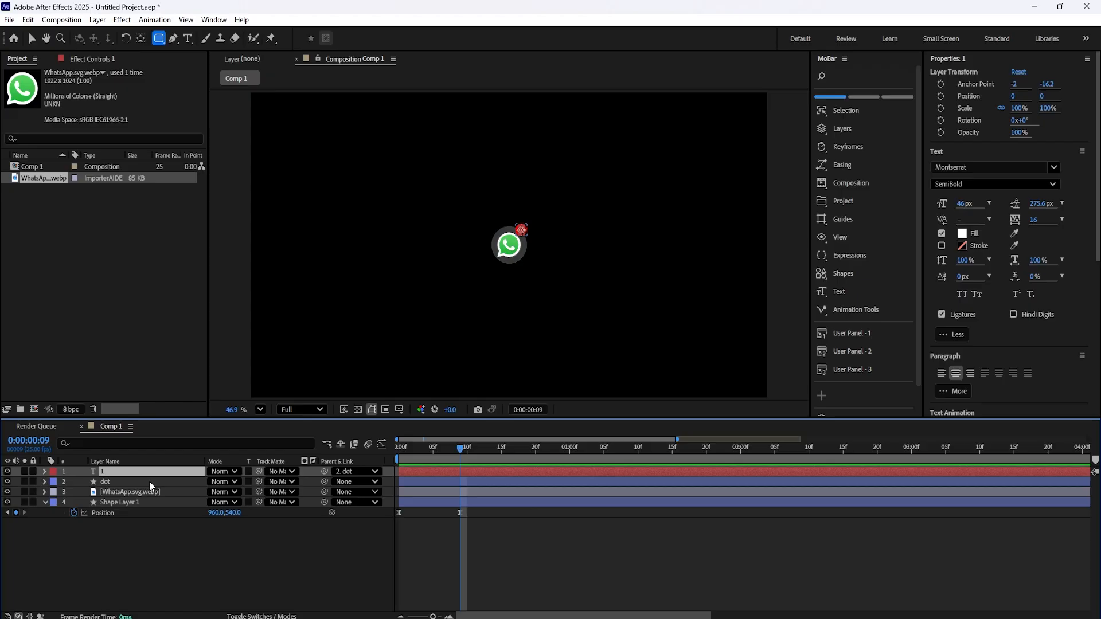
- Split the 1 text layer and the dot layer at frame 9 and delete their earlier segments
left_click(150, 481, "ctrl")
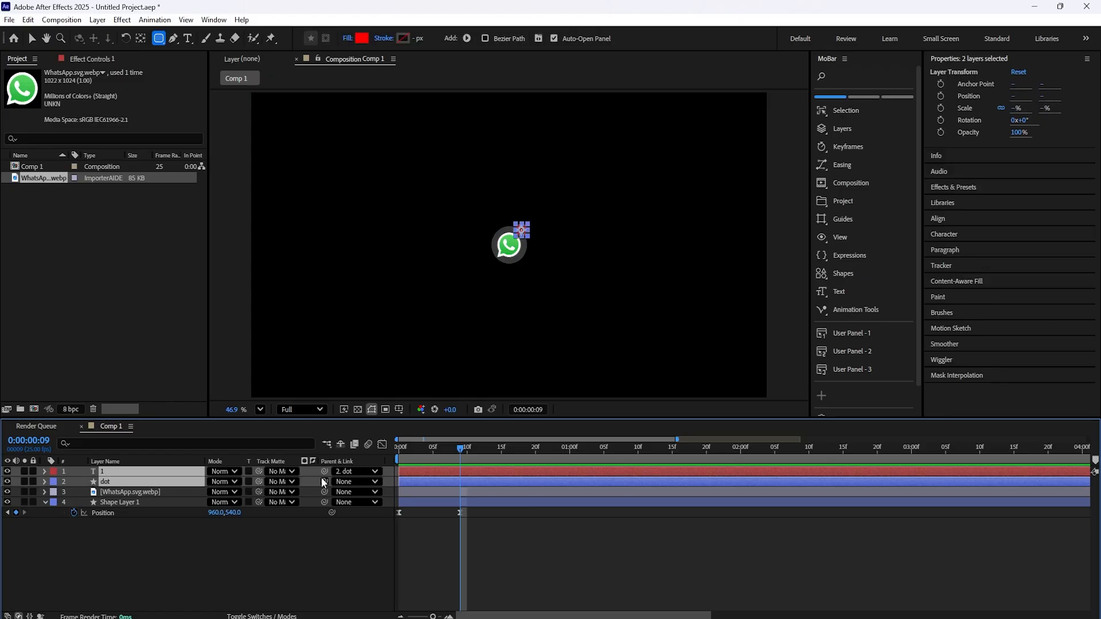
key("ctrl+shift+d")
left_click(443, 481)
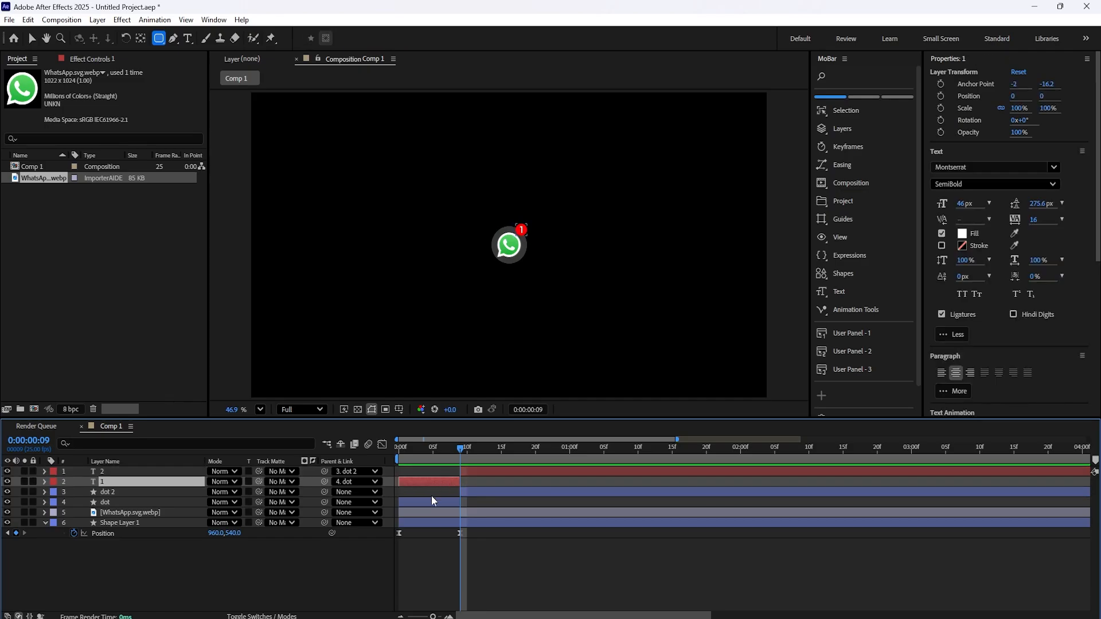
left_click(432, 498, "ctrl")
key("Delete")
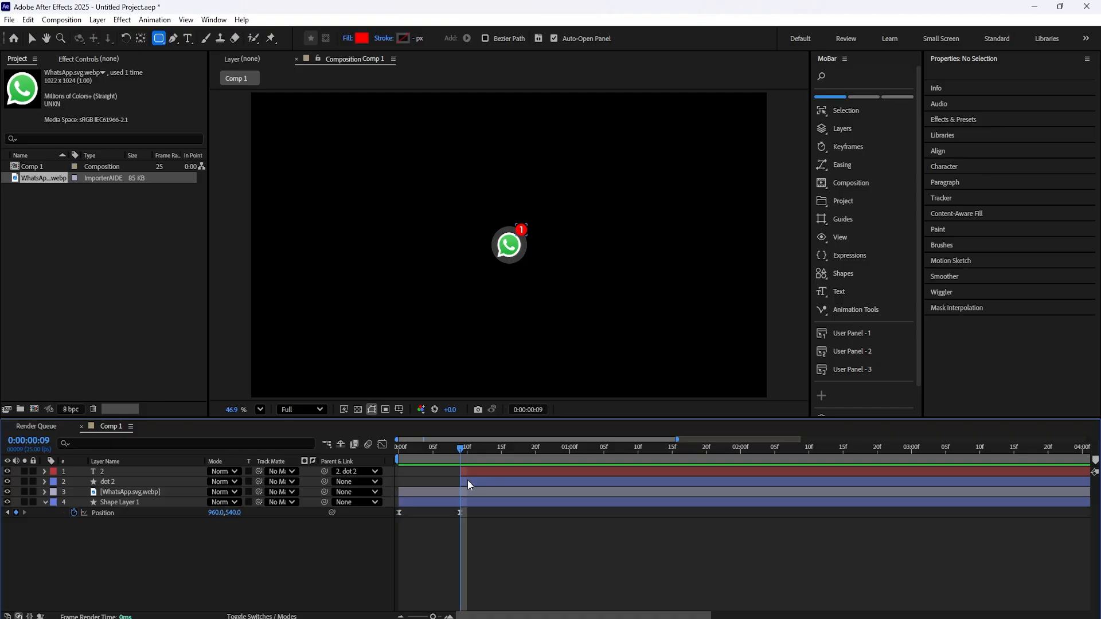
- Animate the dot 2 layer's scale from 0% at frame 9 to 72% at frame 15
left_click(468, 484)
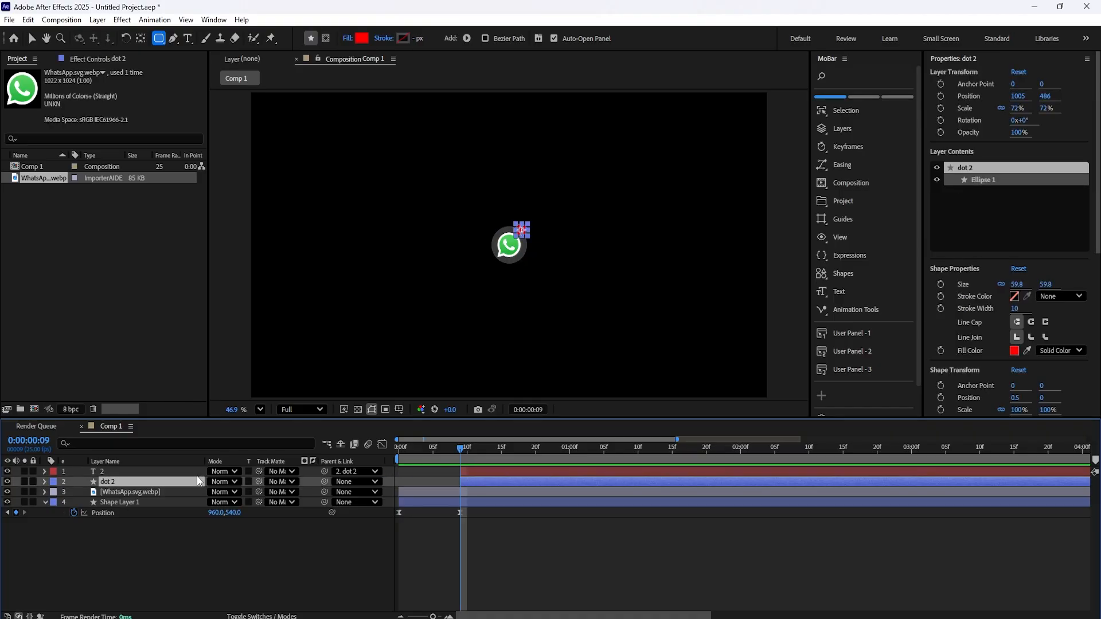
key("s")
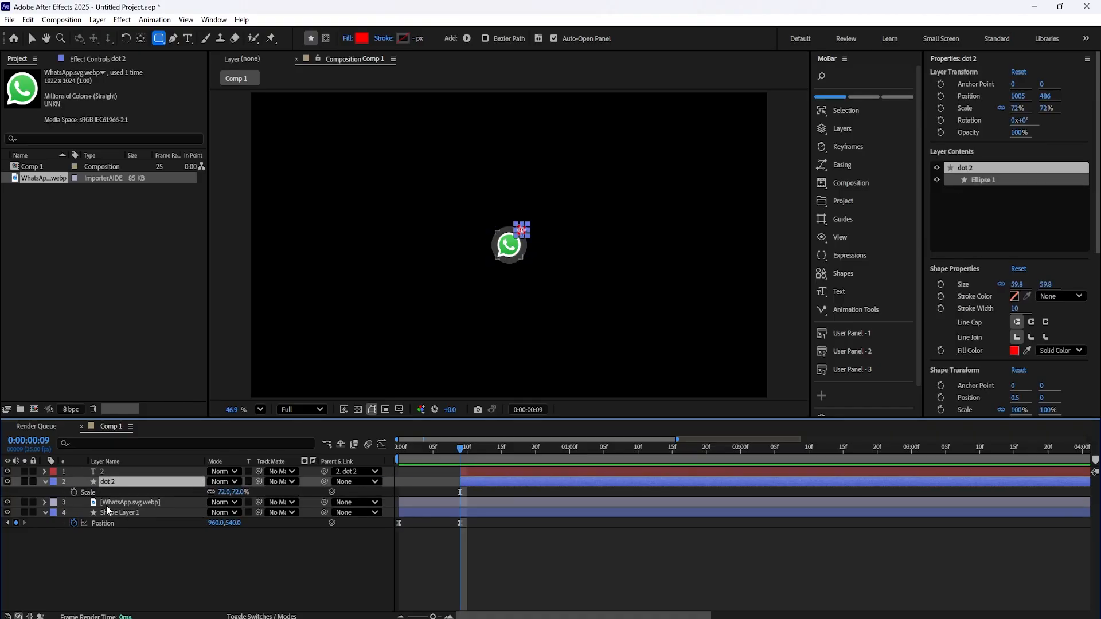
left_click(74, 493)
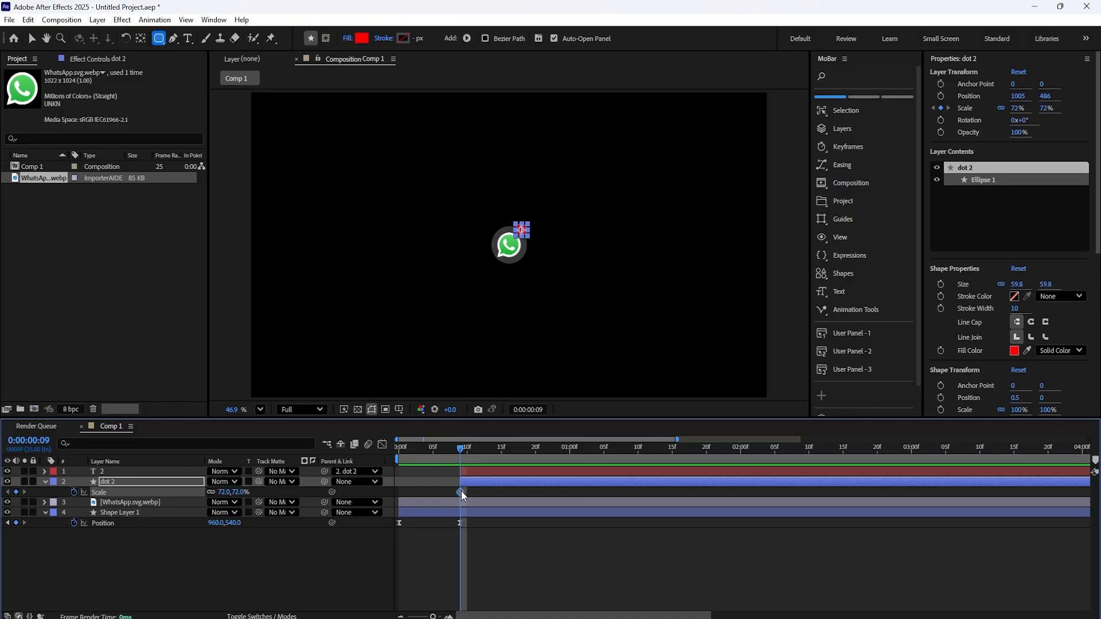
left_click_drag(461, 491, 501, 492)
left_click_drag(227, 493, 198, 495)
left_click(227, 492)
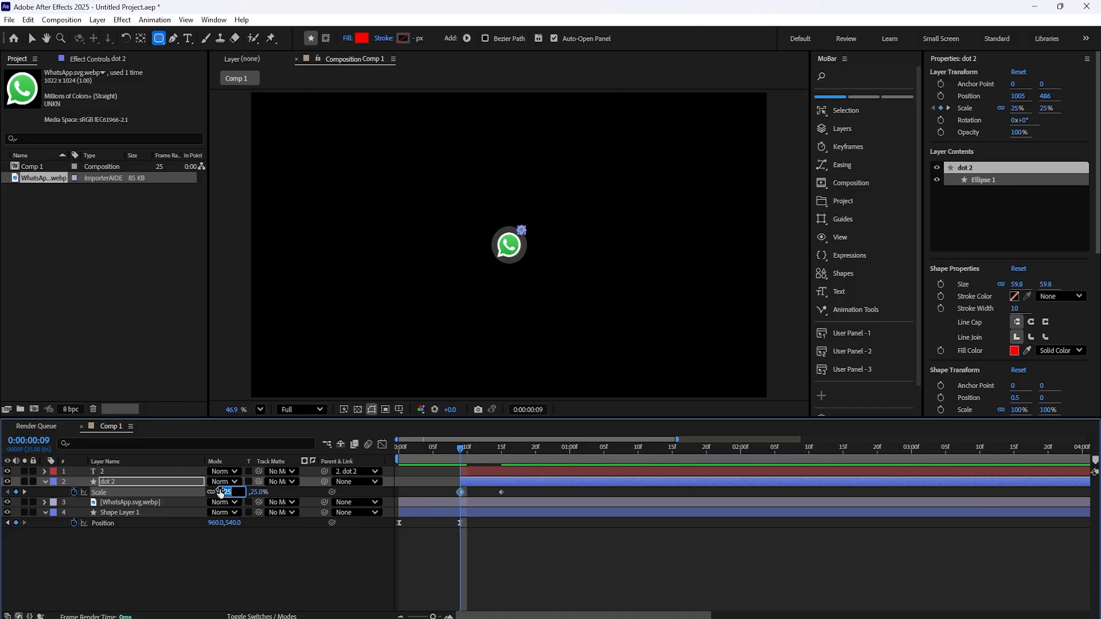
type("0")
key("Return")
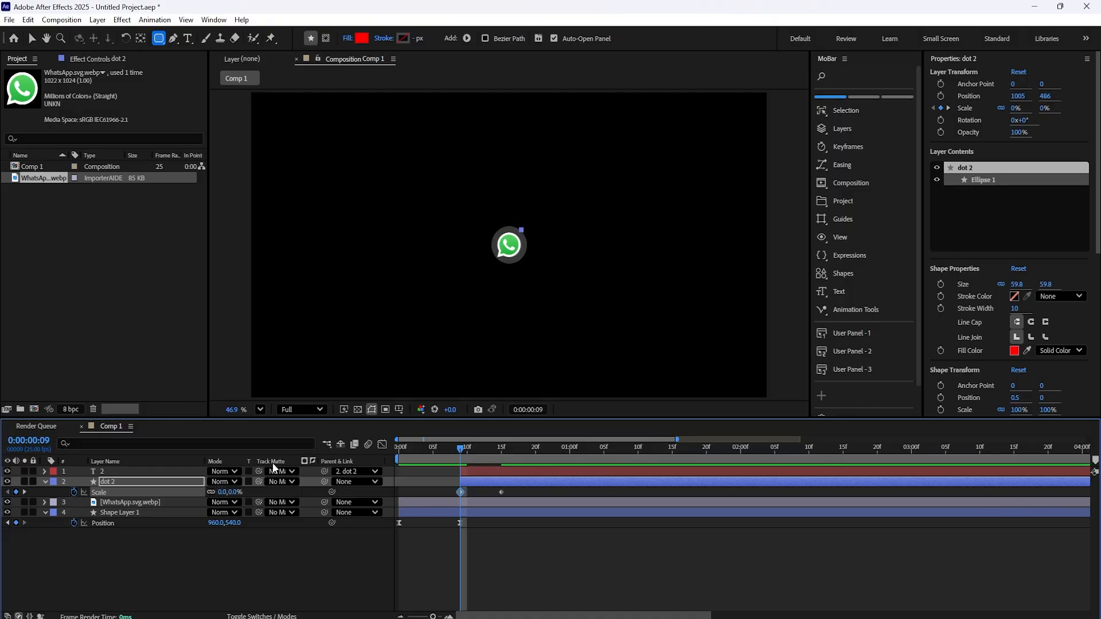
- Animate the dot 2 layer's opacity from 0% at frame 9 to 100% at frame 15
key("t")
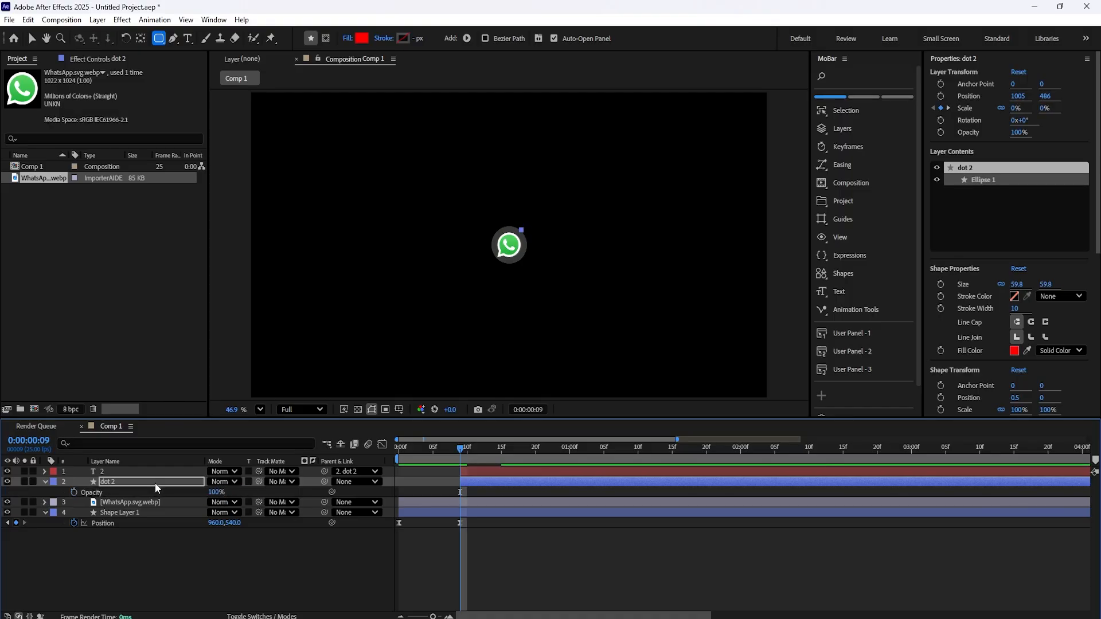
left_click(75, 492)
left_click_drag(217, 492, 165, 501)
key("shift+s")
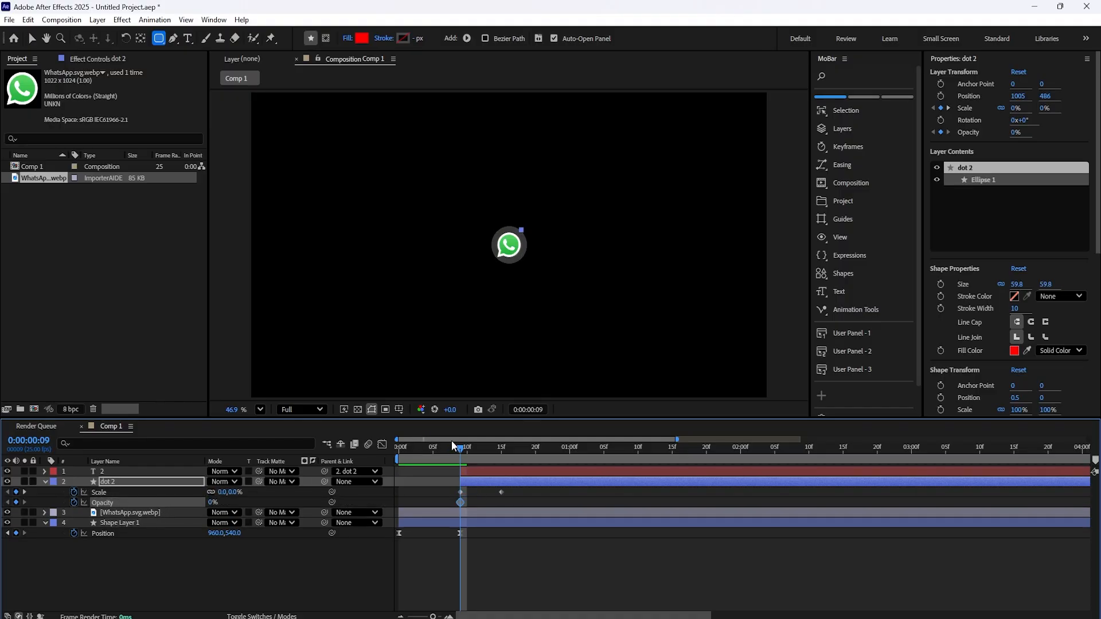
left_click_drag(459, 449, 499, 468)
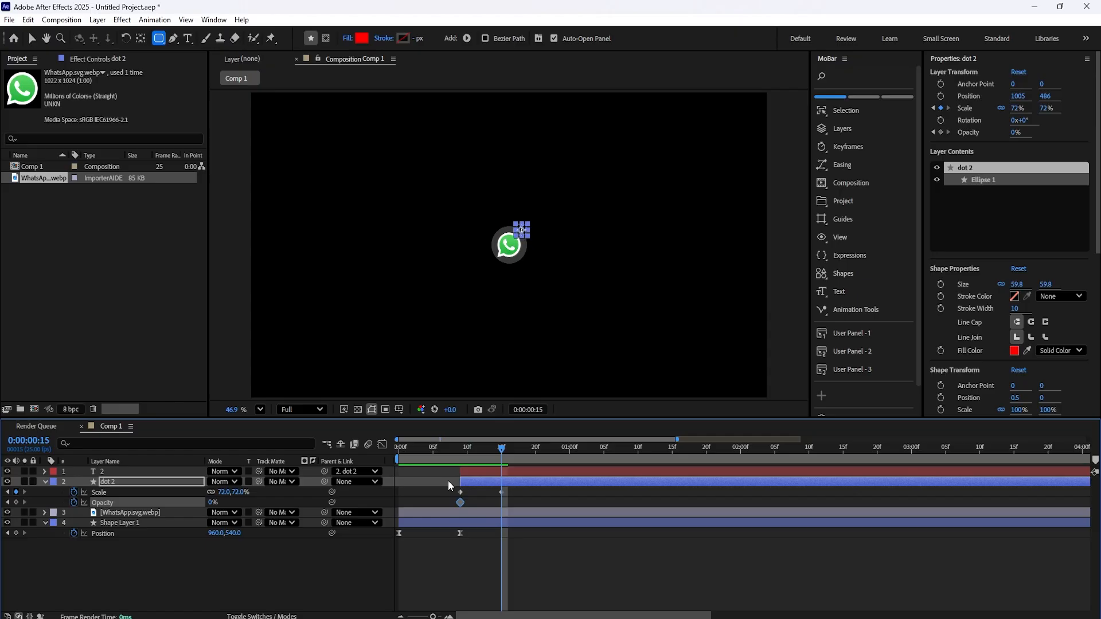
left_click_drag(212, 503, 304, 507)
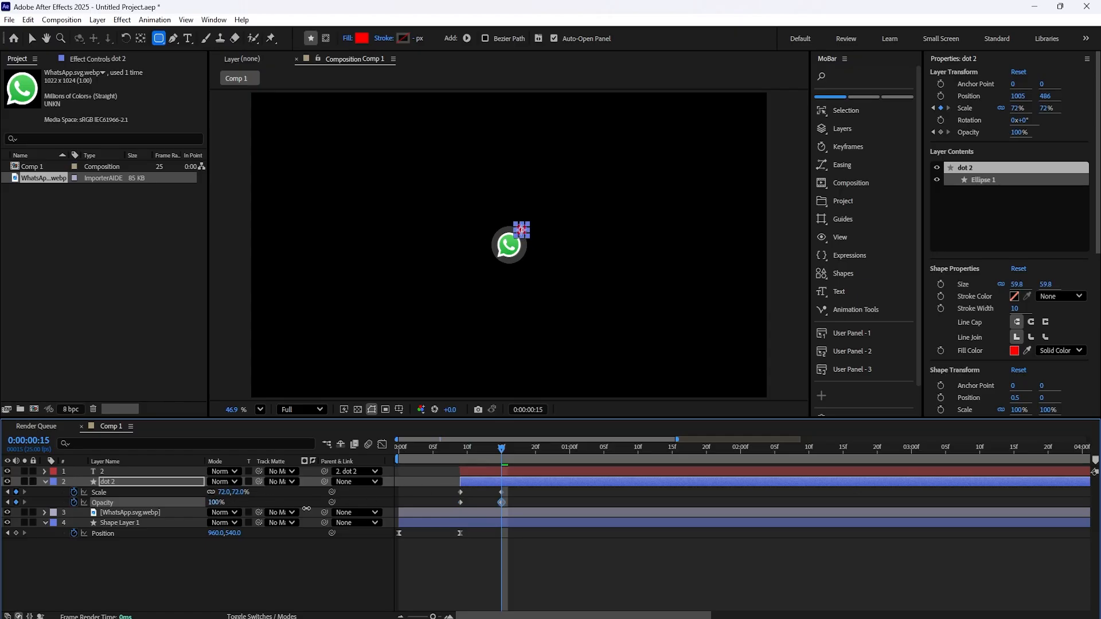
- Apply the MoBar Fast In - Sluggish Out easing to dot 2's scale and opacity keyframes, and preview the animation
left_click_drag(521, 488, 446, 511)
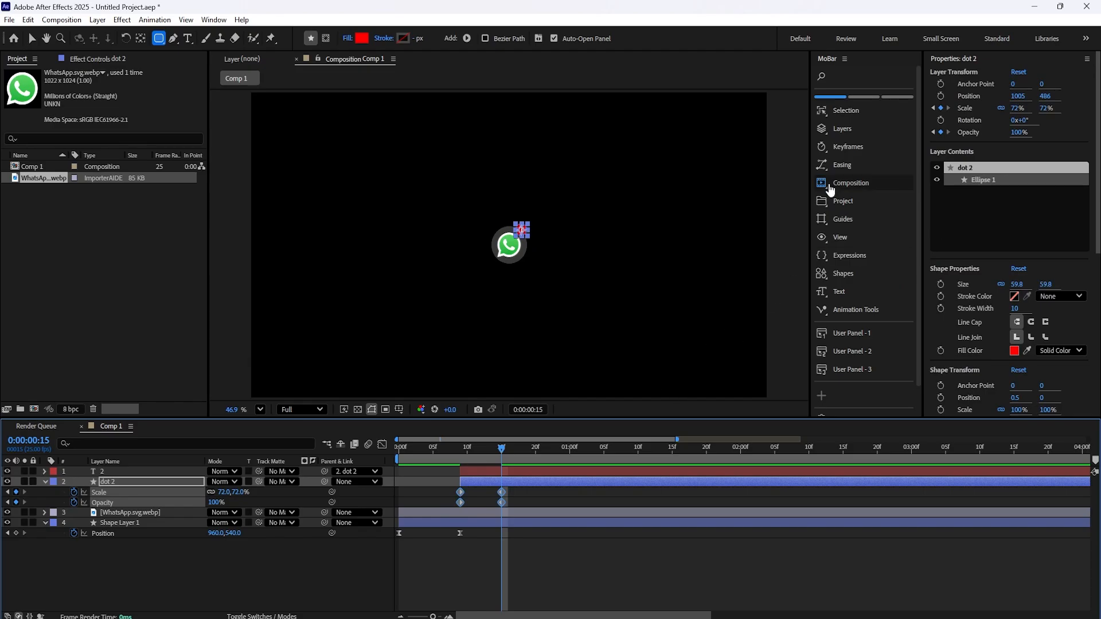
left_click(843, 166)
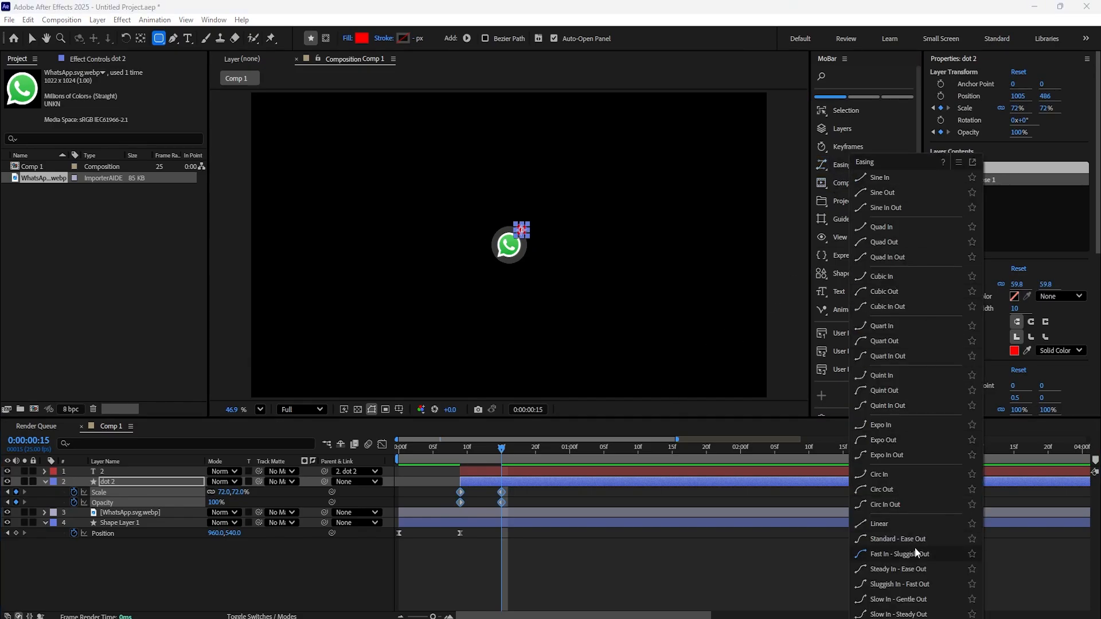
left_click(918, 552)
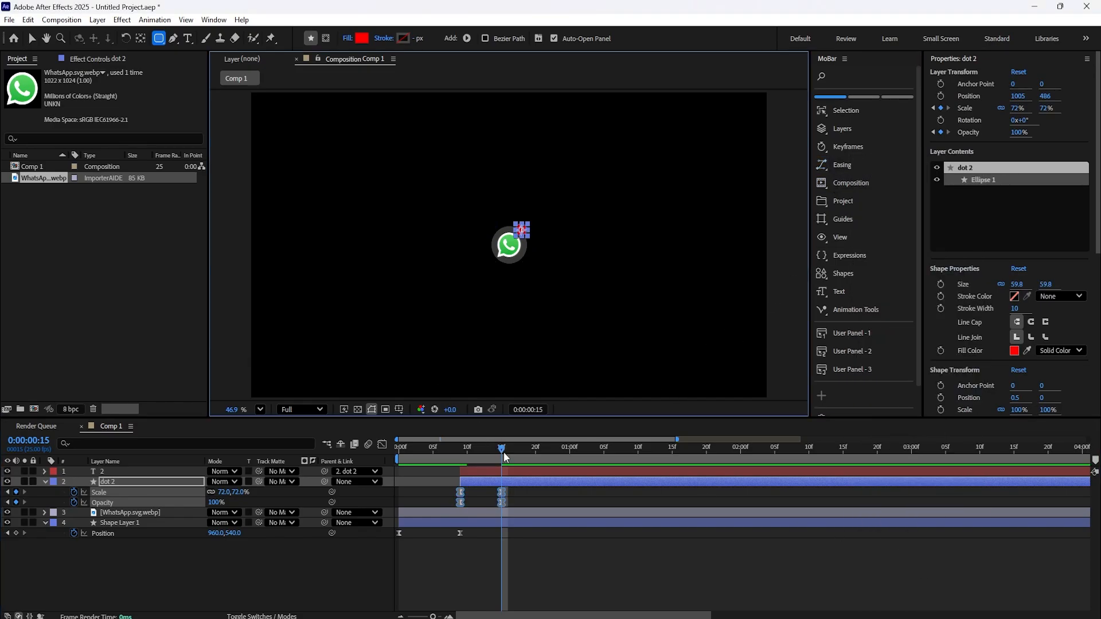
left_click_drag(506, 457, 401, 454)
key("space")
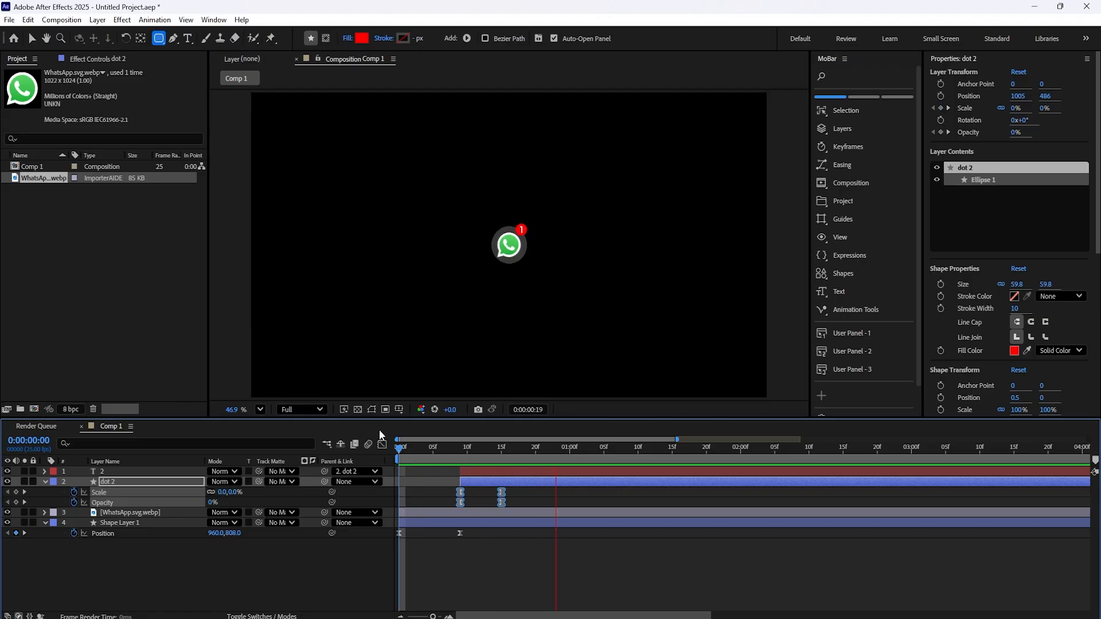
key("space")
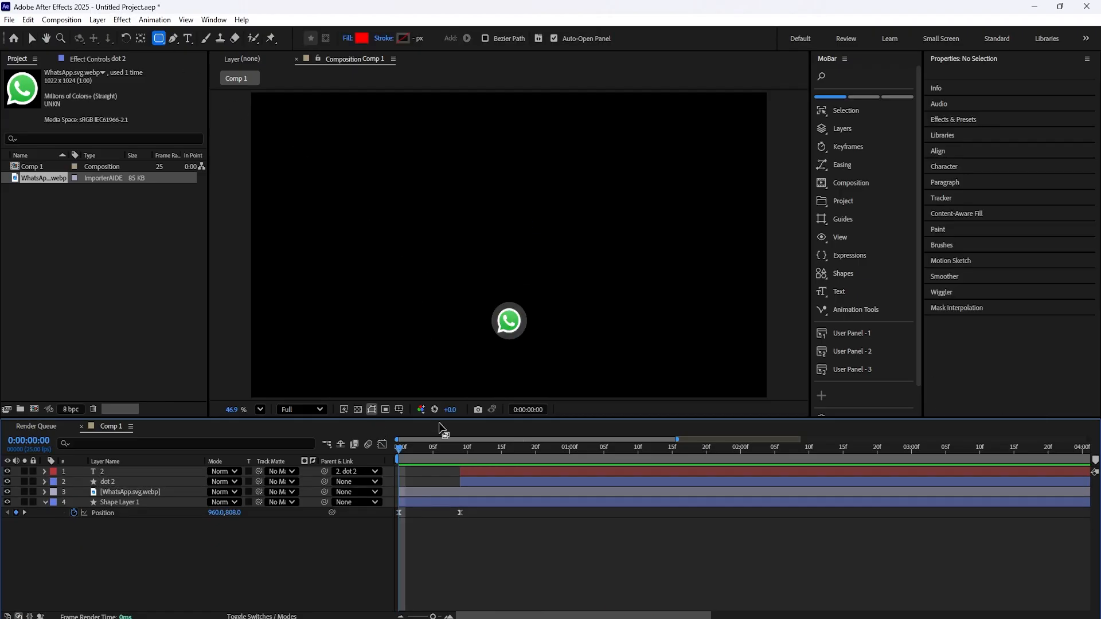
- At frame 13, draw a red rounded rectangle about 617 by 128 px over the icon and centre its anchor point
left_click_drag(399, 451, 488, 450)
mouse_move(429, 219)
left_mouse_down()
mouse_move(492, 260)
mouse_move(611, 259)
mouse_move(595, 261)
left_mouse_up()
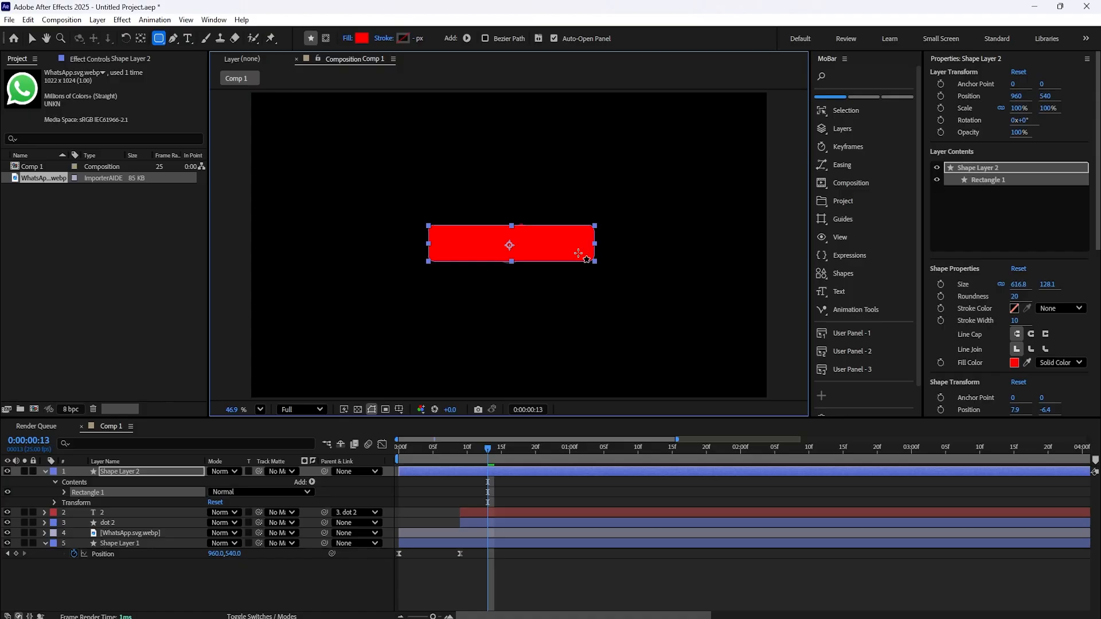
key("ctrl+alt+Home")
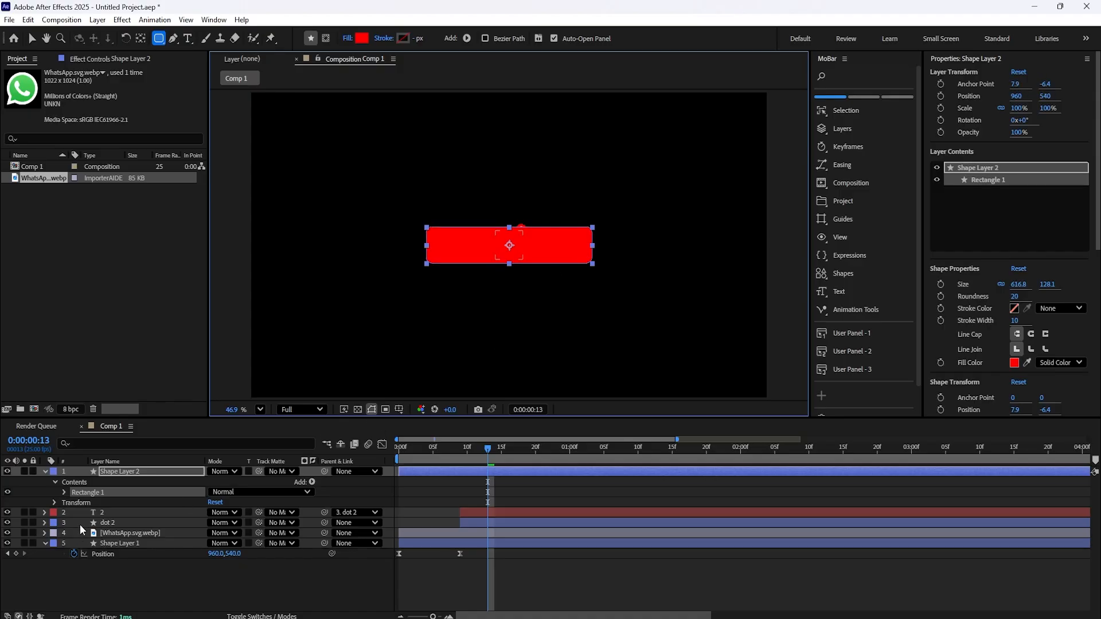
- Convert Shape Layer 2's rectangle to a Bezier path and add a path keyframe at frame 13
left_click(63, 492)
right_click(90, 505)
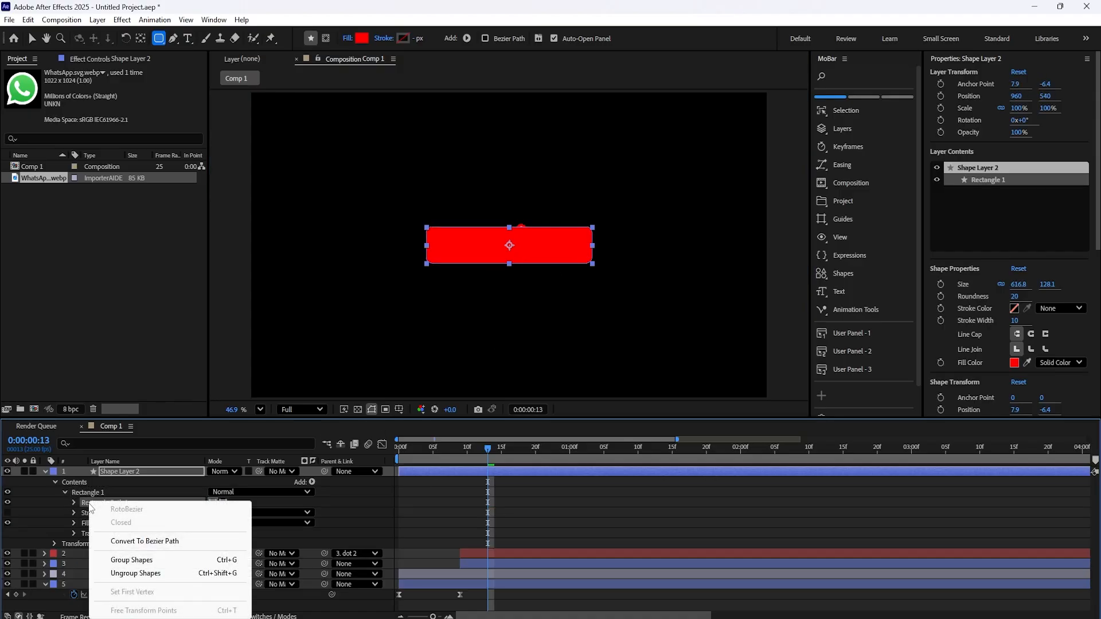
left_click(133, 542)
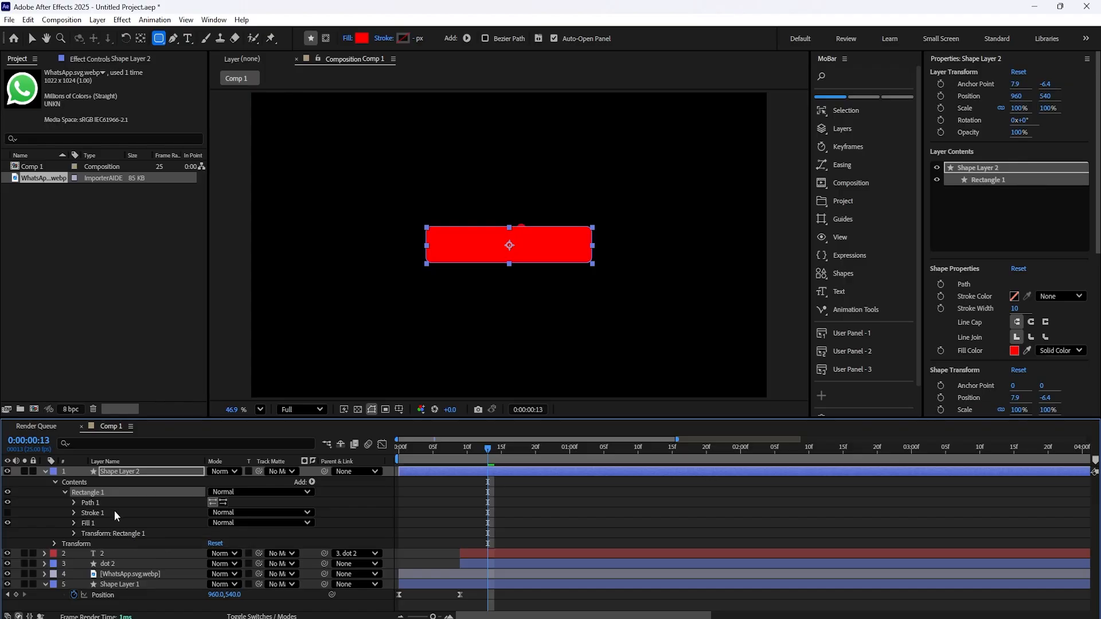
left_click(74, 502)
left_click(94, 512)
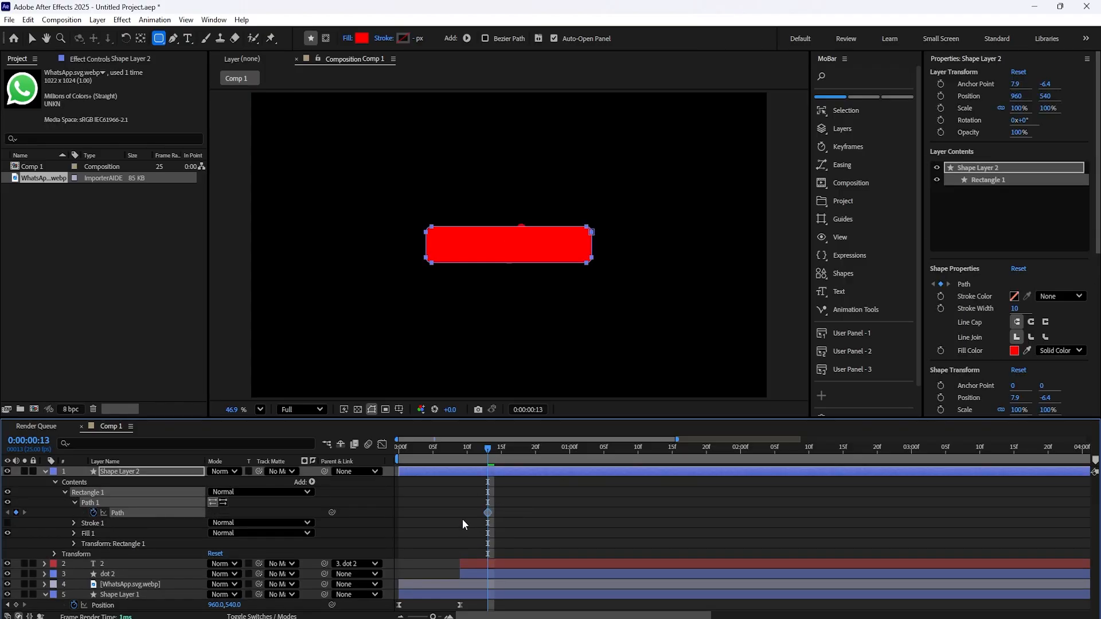
- Hide Shape Layer 2 and collapse it to show only its keyframed path
left_click(7, 471)
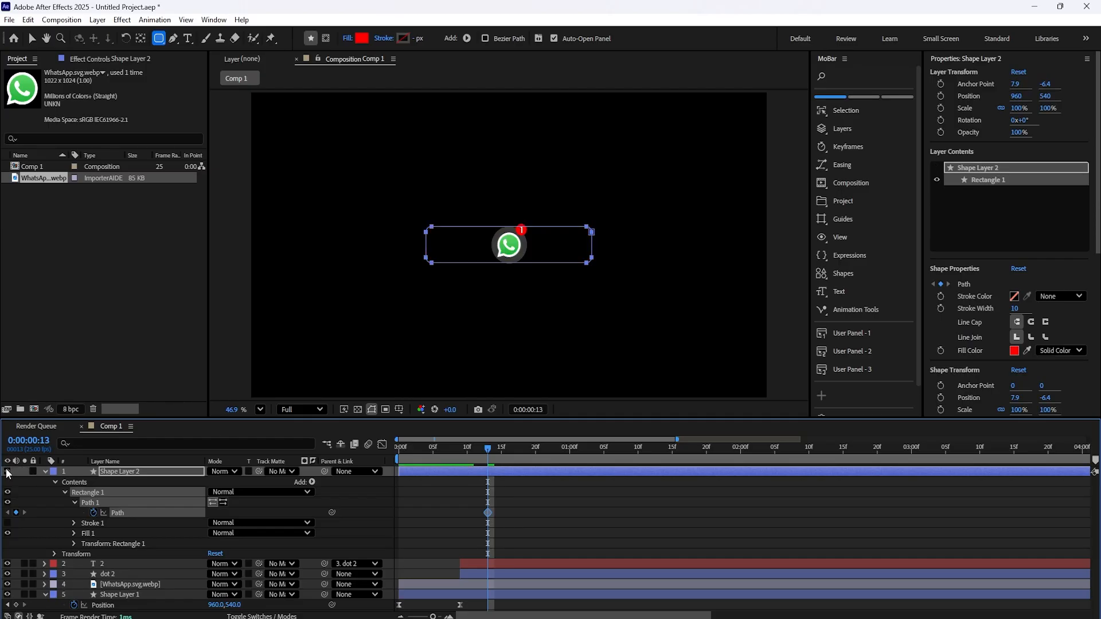
left_click(157, 468)
key("u")
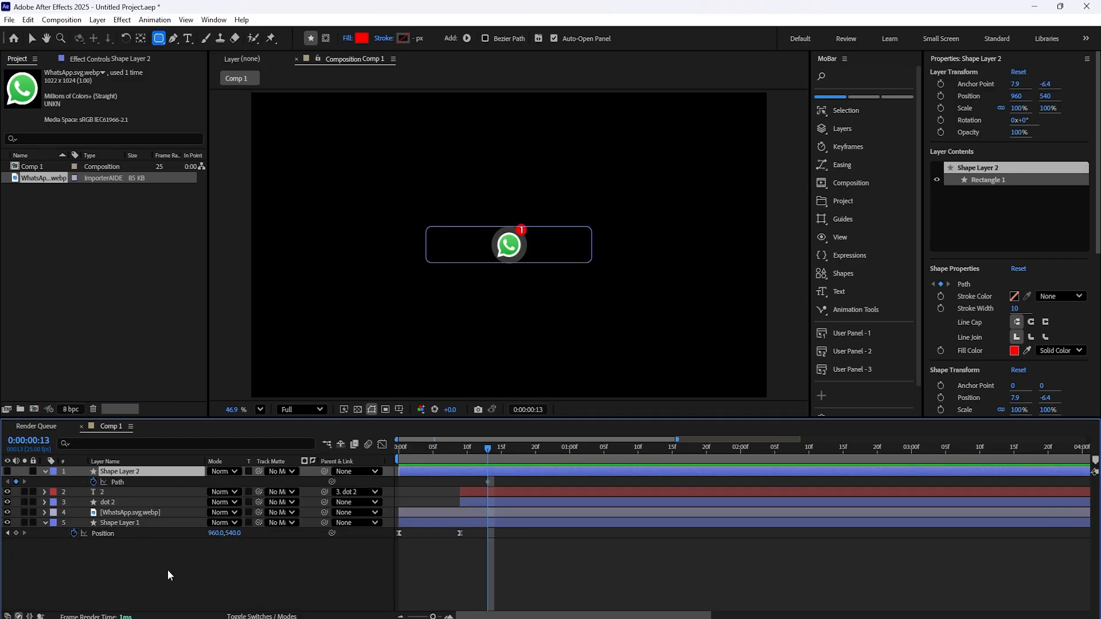
- Convert Shape Layer 1's ellipse to a Bezier path and add a path keyframe at frame 13
left_click(122, 522)
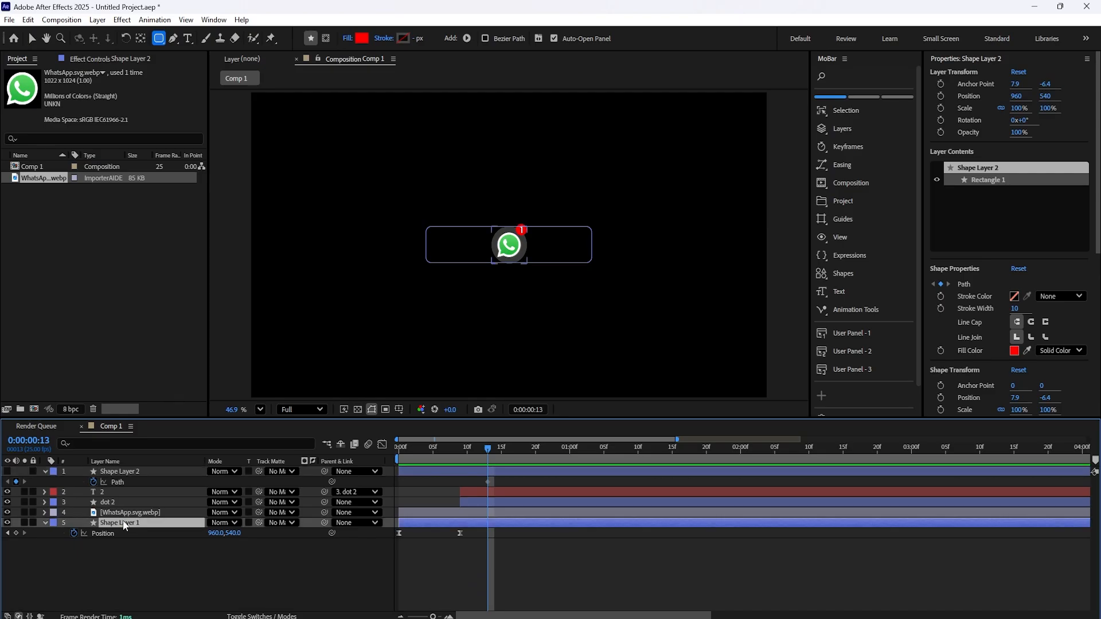
left_click(44, 522)
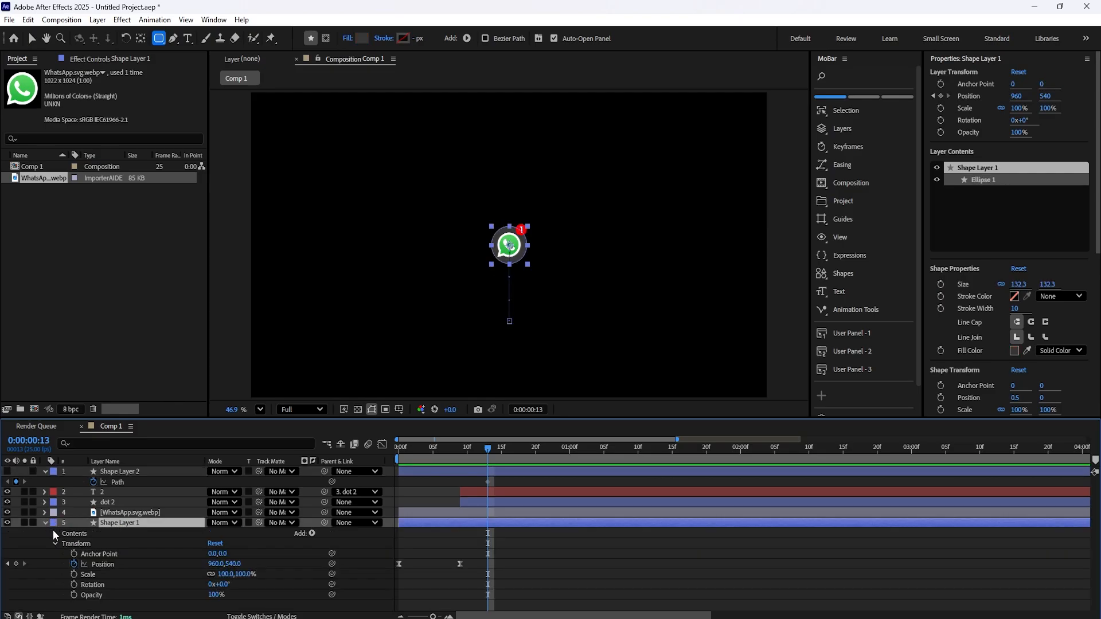
left_click(55, 534)
left_click(64, 542)
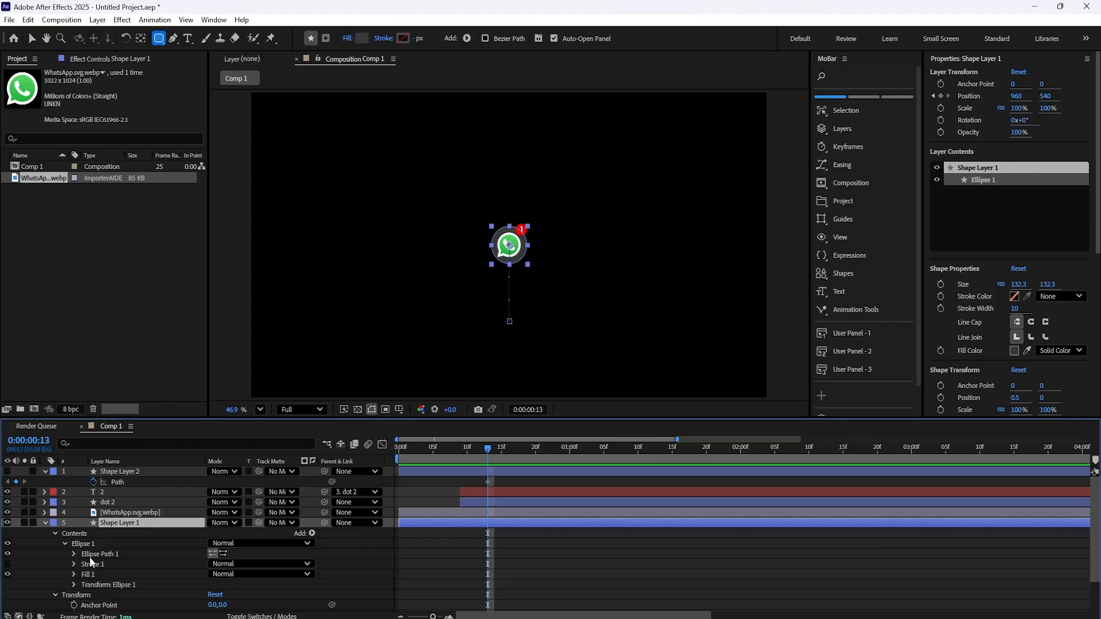
right_click(90, 555)
left_click(129, 475)
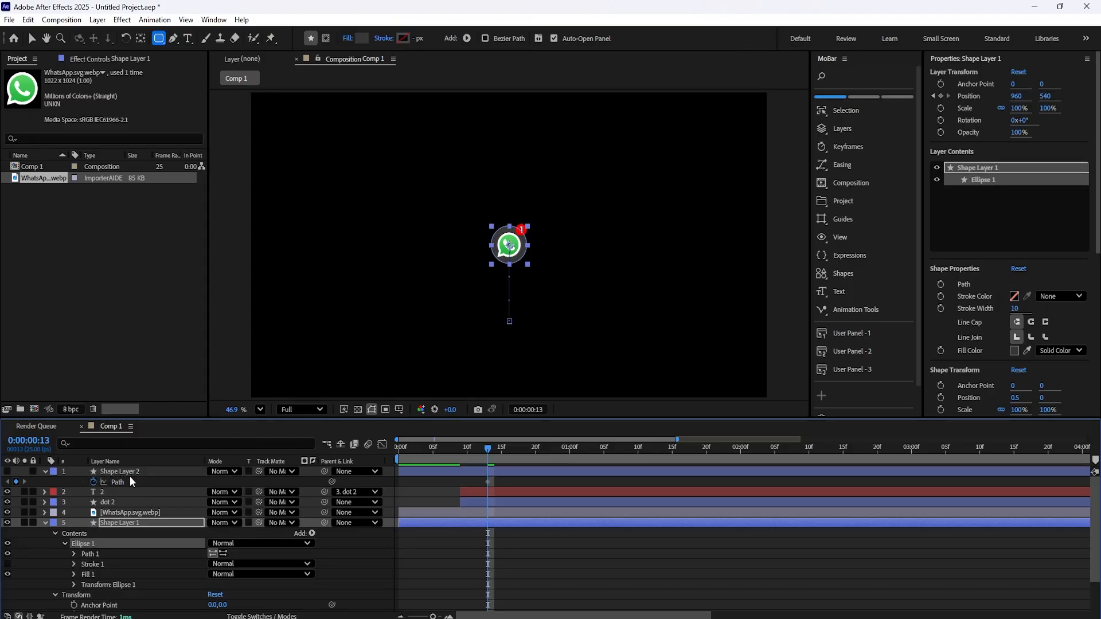
left_click(73, 554)
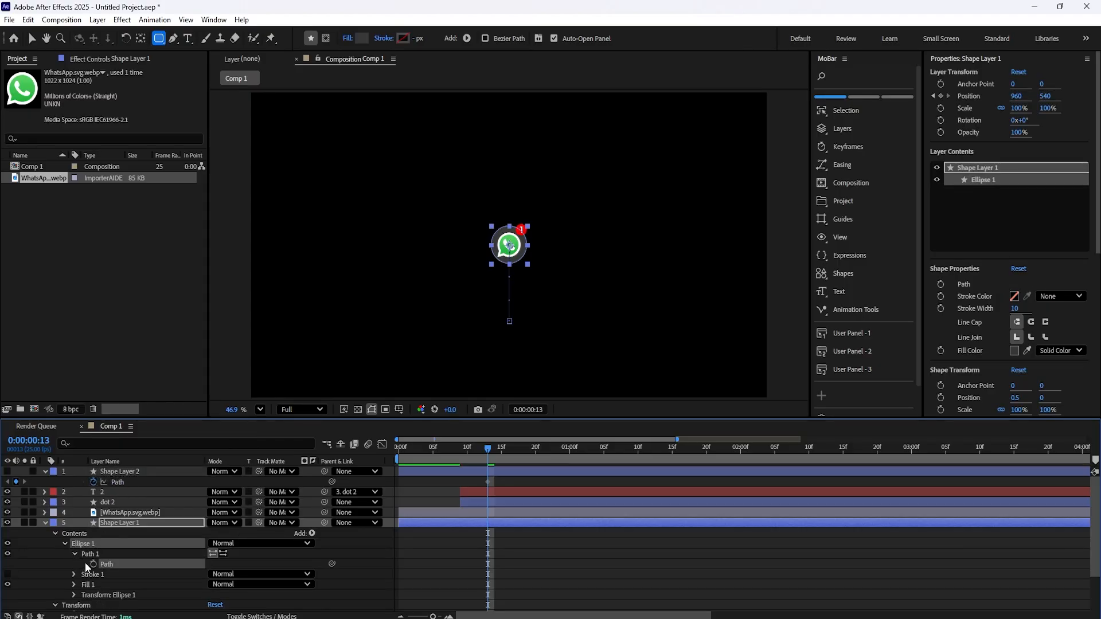
left_click(93, 565)
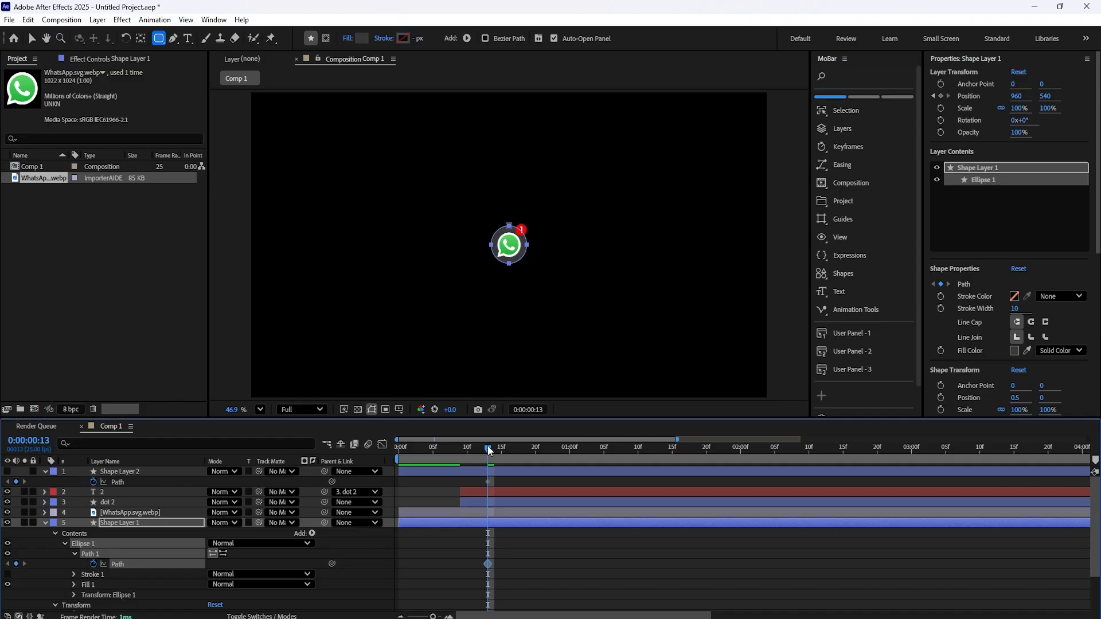
- Paste the rounded rectangle's path onto Shape Layer 1's path at frame 20, and preview the circle-to-rectangle morph from the start
left_click_drag(487, 446, 532, 461)
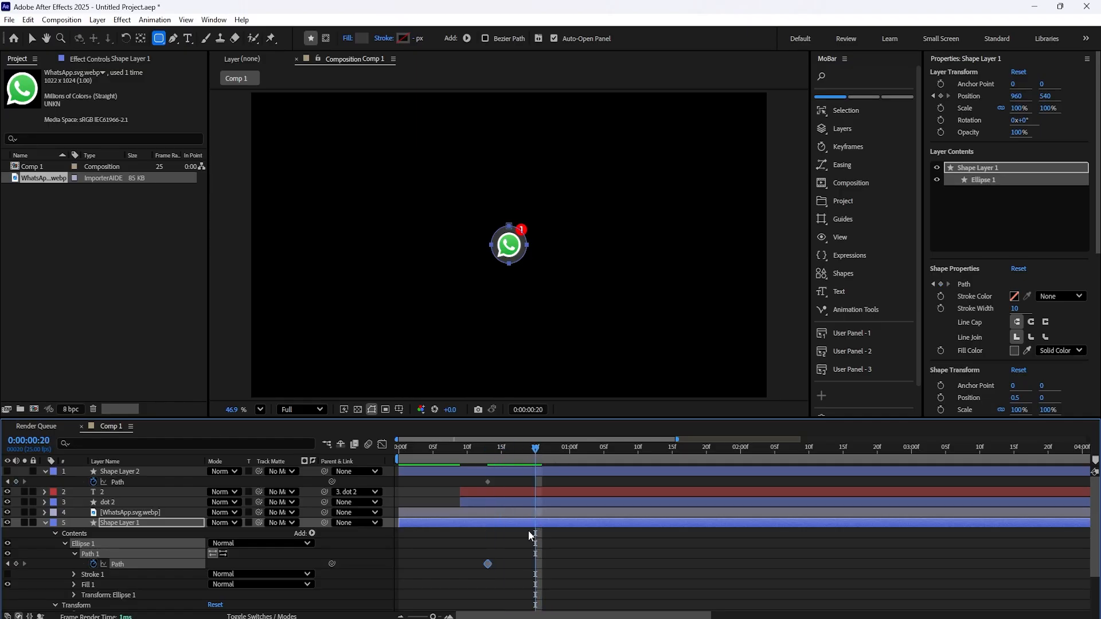
key("ctrl+v")
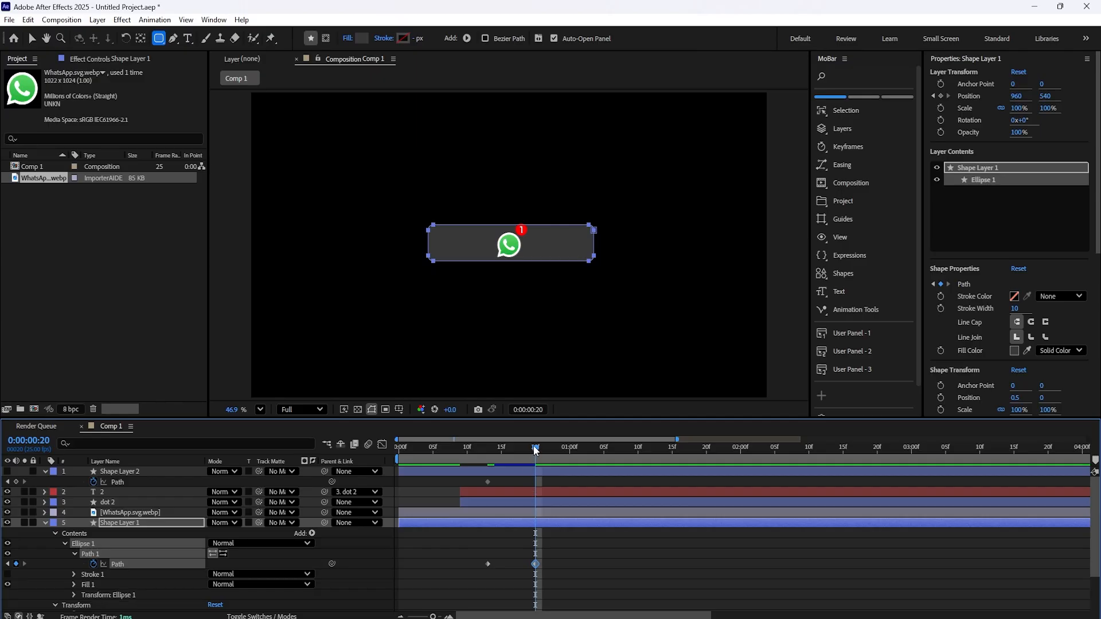
left_click_drag(534, 445, 390, 489)
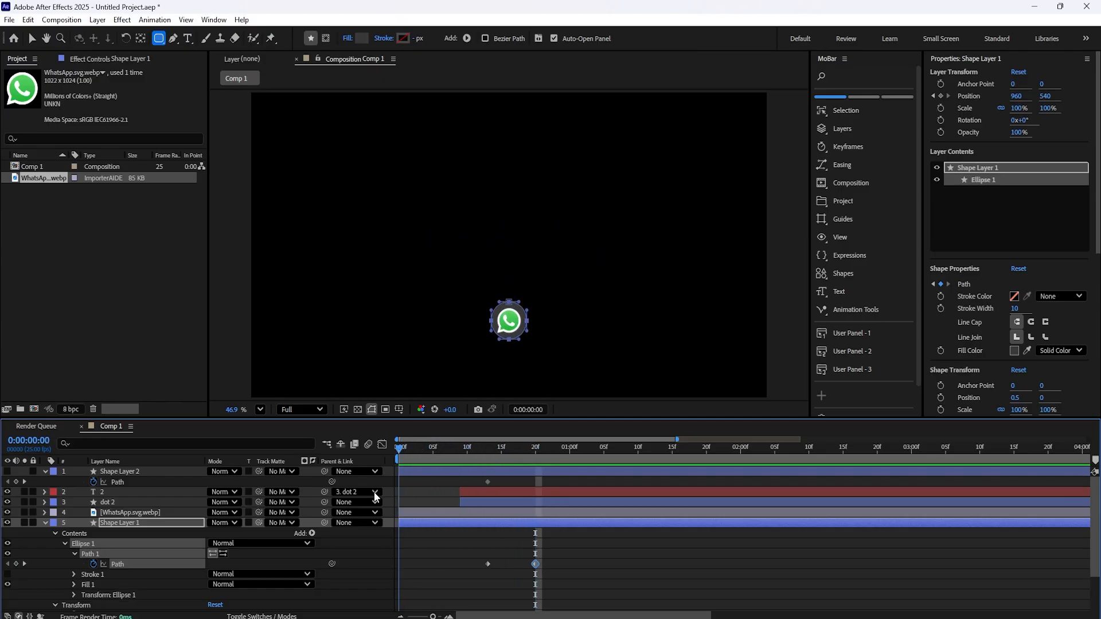
left_click(376, 497)
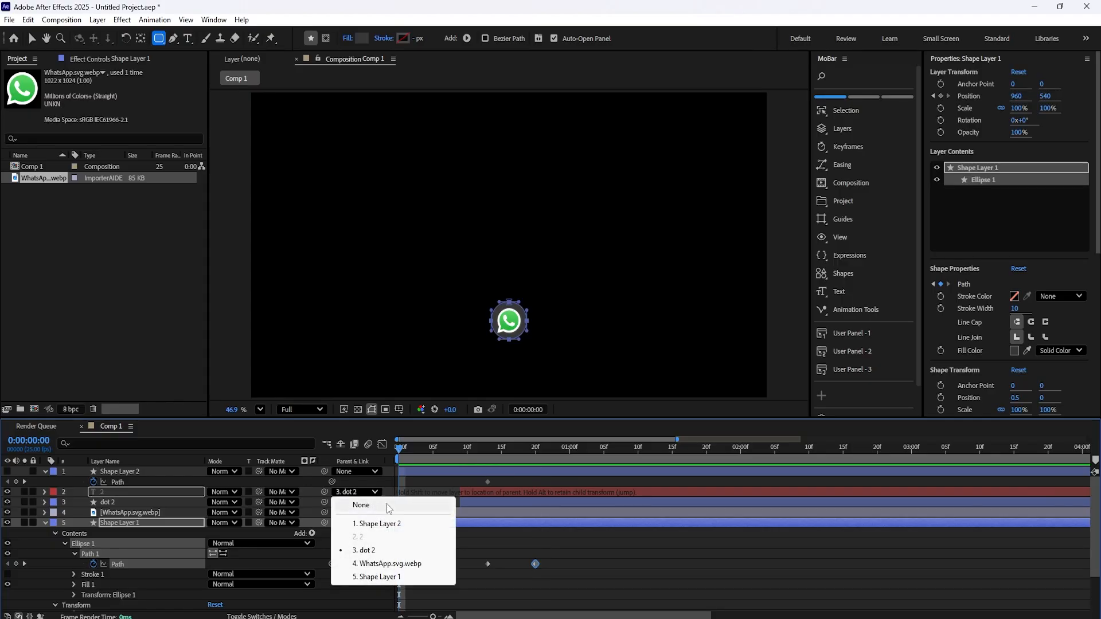
left_click(615, 560)
key("space")
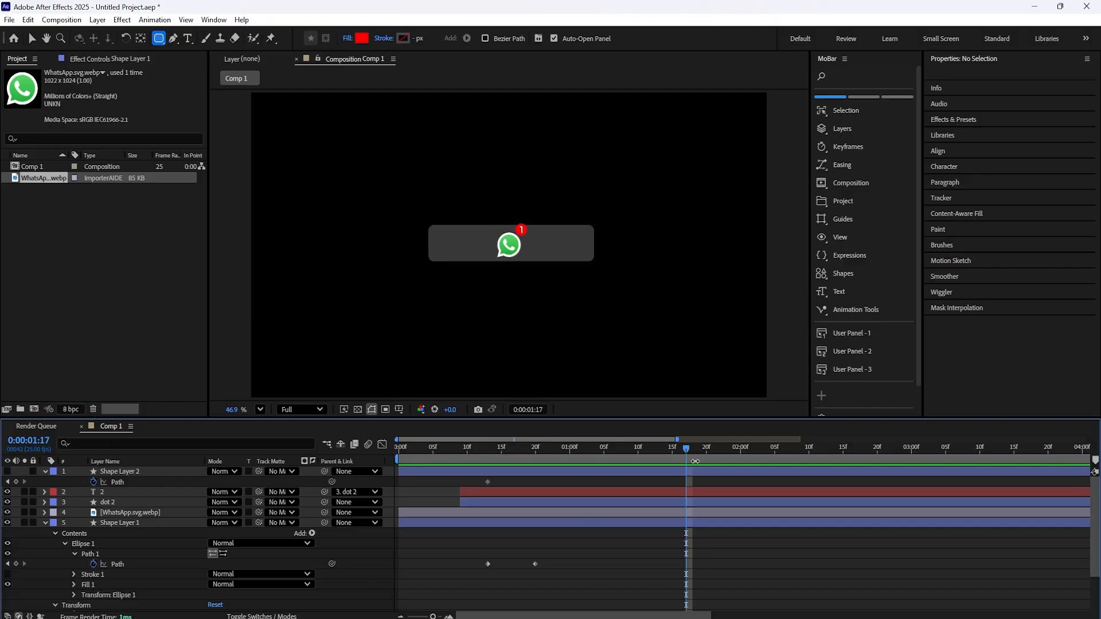
- Apply the Fast In - Sluggish Out easing to both of Shape Layer 1's path keyframes
left_click_drag(685, 448, 481, 450)
left_click_drag(570, 552, 464, 579)
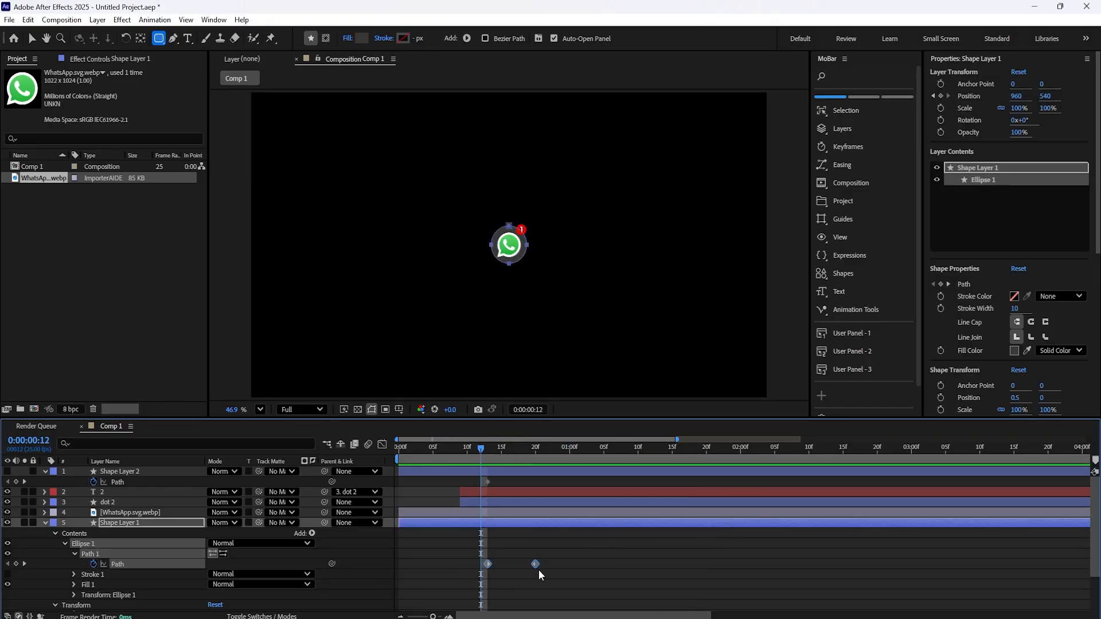
left_click(843, 165)
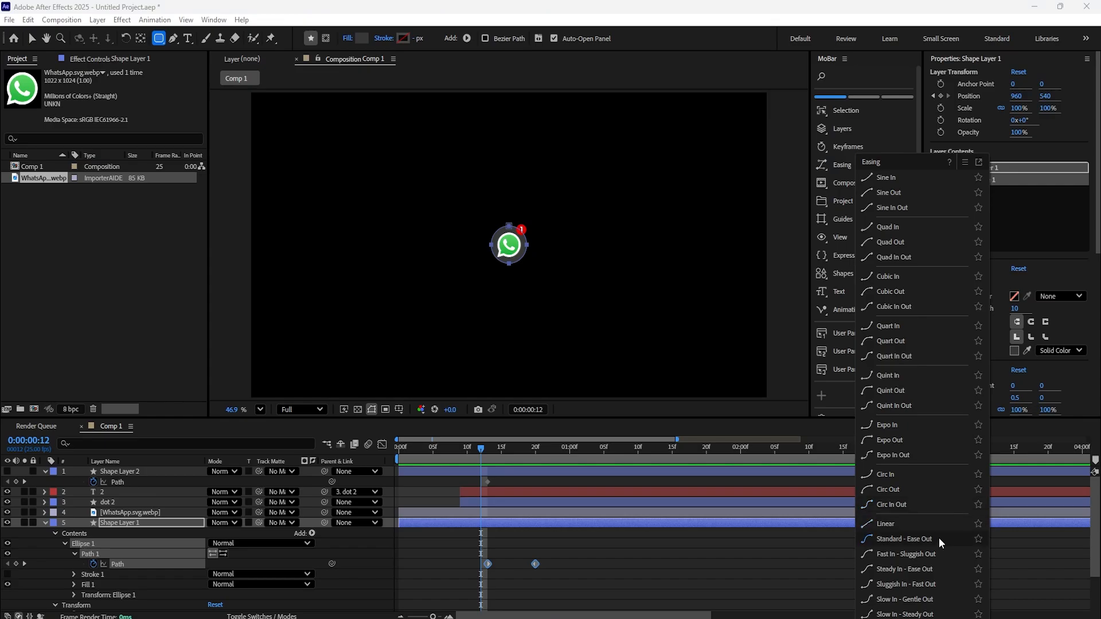
left_click(905, 554)
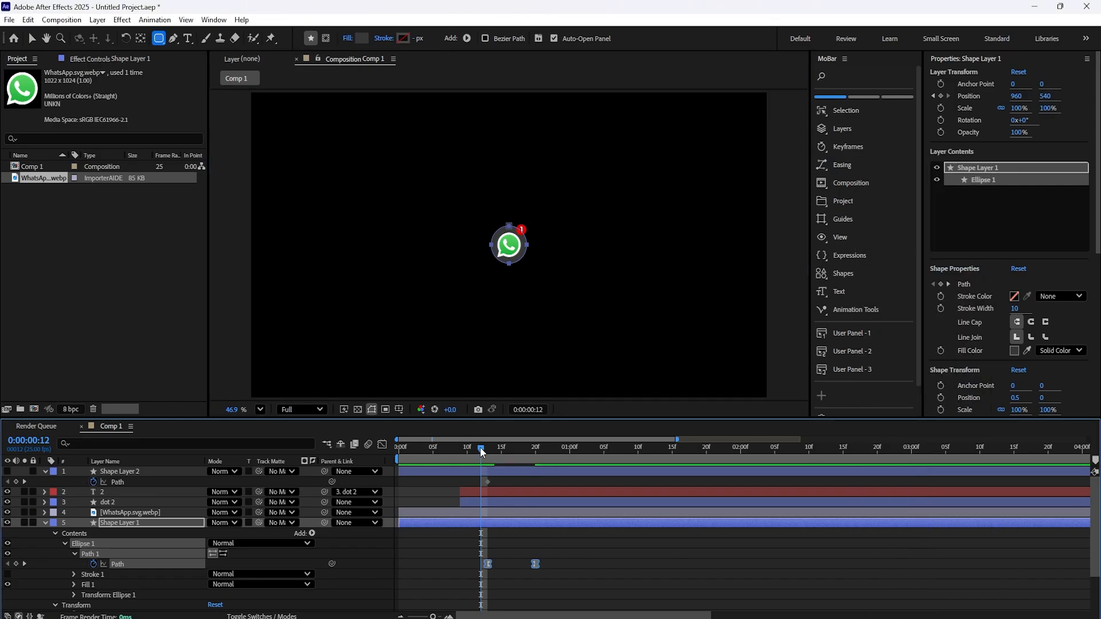
- Set the first vertex of Shape Layer 1's circle path at frame 13 to a point on the circle's left side
left_click_drag(481, 449, 487, 470)
key("v")
left_click_drag(467, 222, 496, 252)
right_click(495, 246)
mouse_move(516, 267)
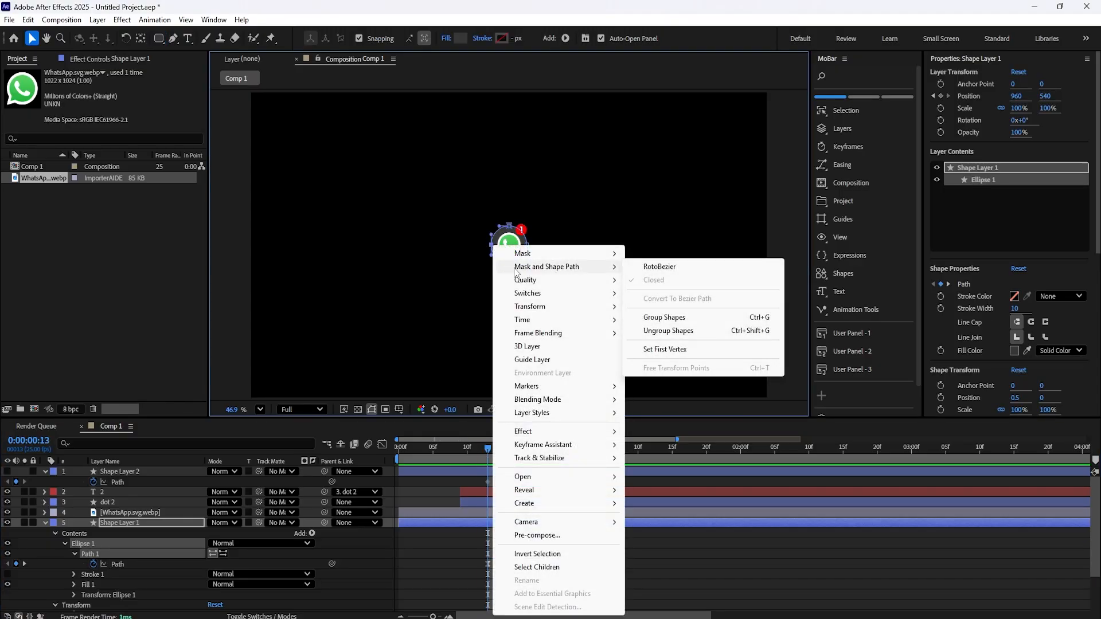
left_click(704, 349)
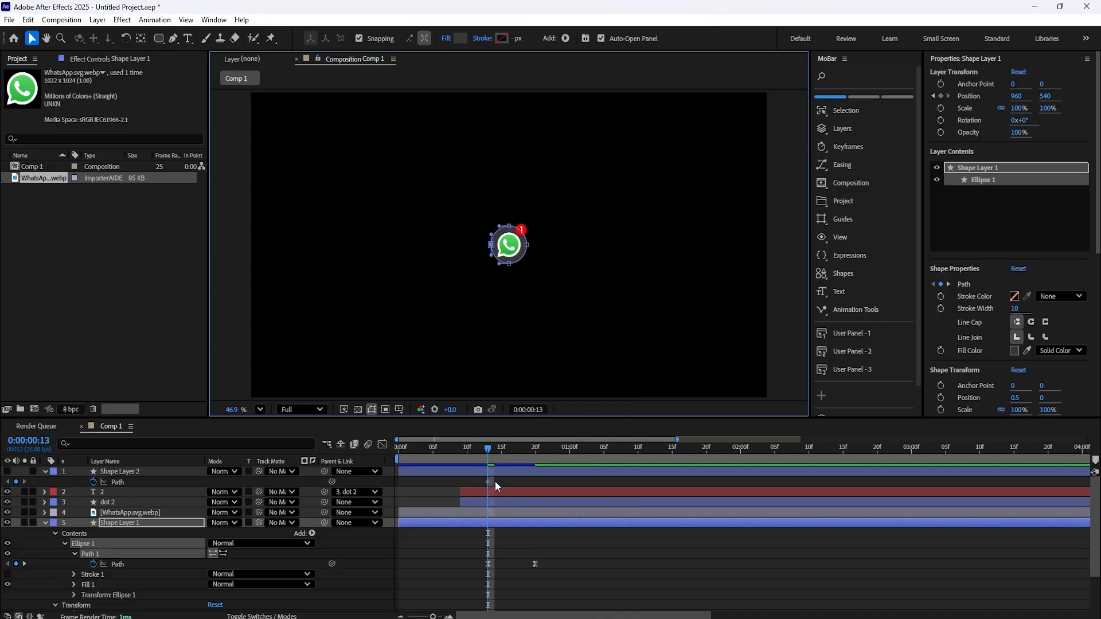
- Set the first vertex of the rounded rectangle path at frame 20 to its upper-left corner, and preview the morph from the start
left_click_drag(488, 449, 536, 469)
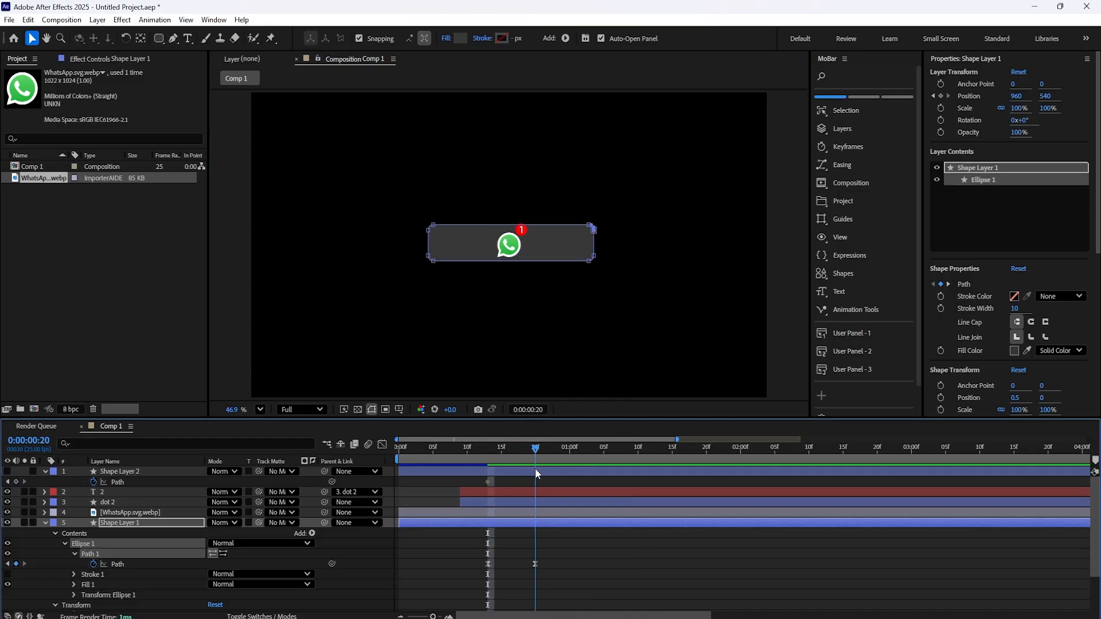
right_click(429, 233)
mouse_move(486, 255)
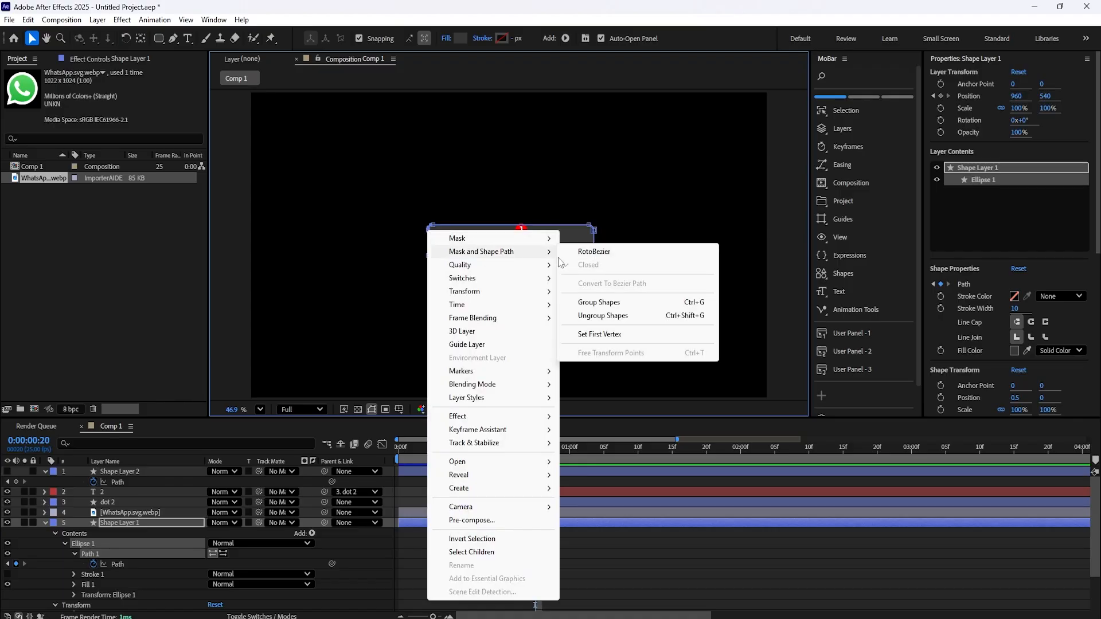
left_click(622, 334)
left_click_drag(537, 450, 395, 410)
key("space")
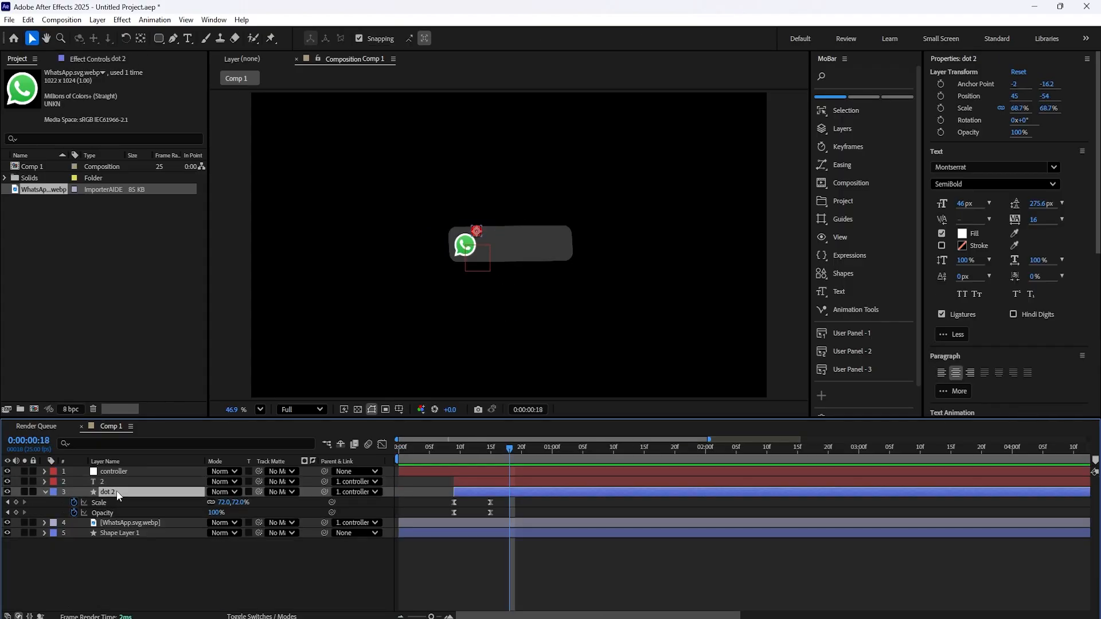
- Set the opacity of the badge number and dot 2 layers to 0% at frame 18, and preview the animation from the start
left_click(116, 495)
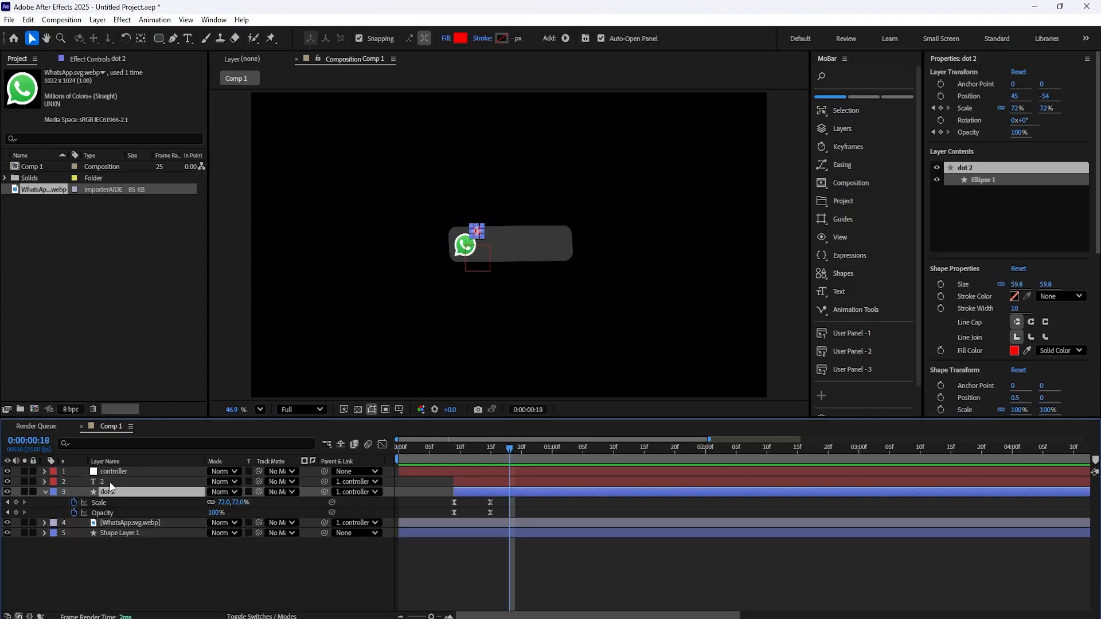
left_click(105, 483, "shift")
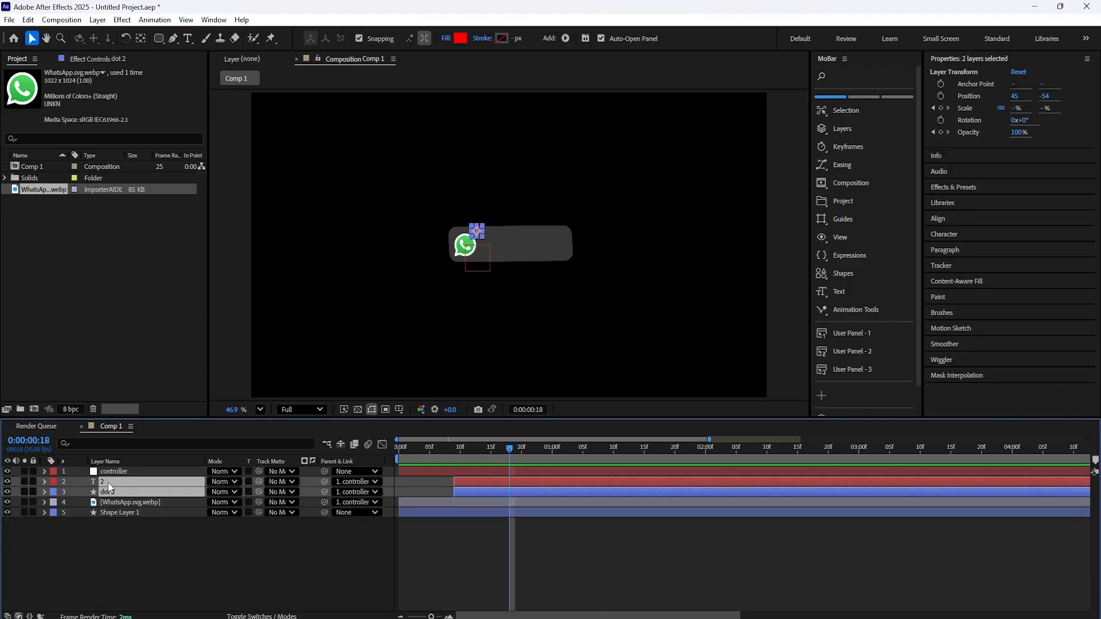
key("t")
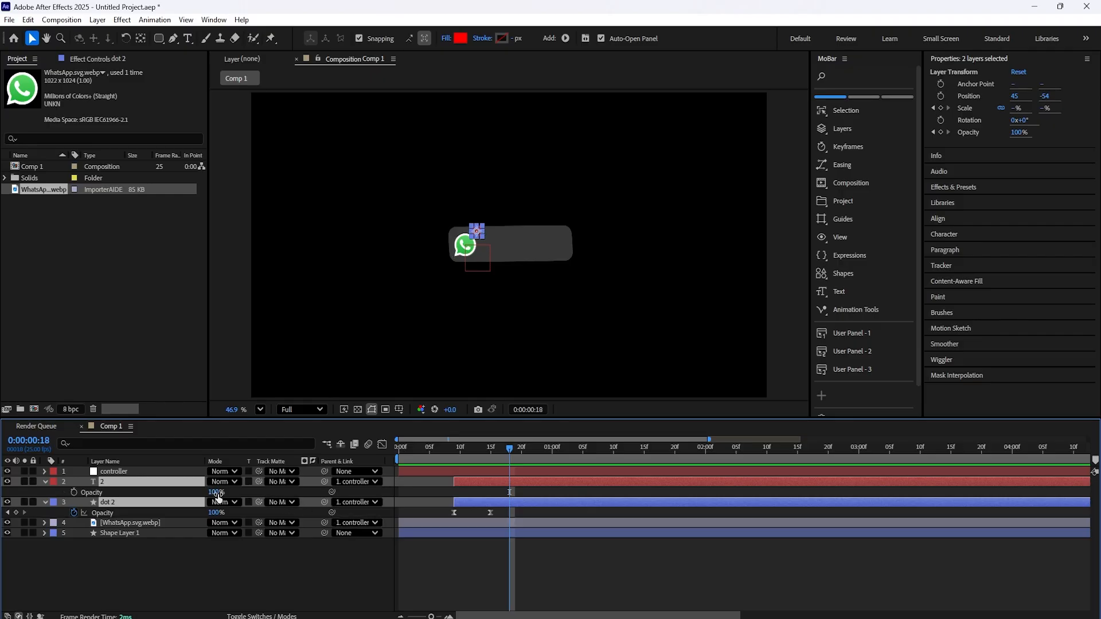
left_click_drag(217, 493, 155, 495)
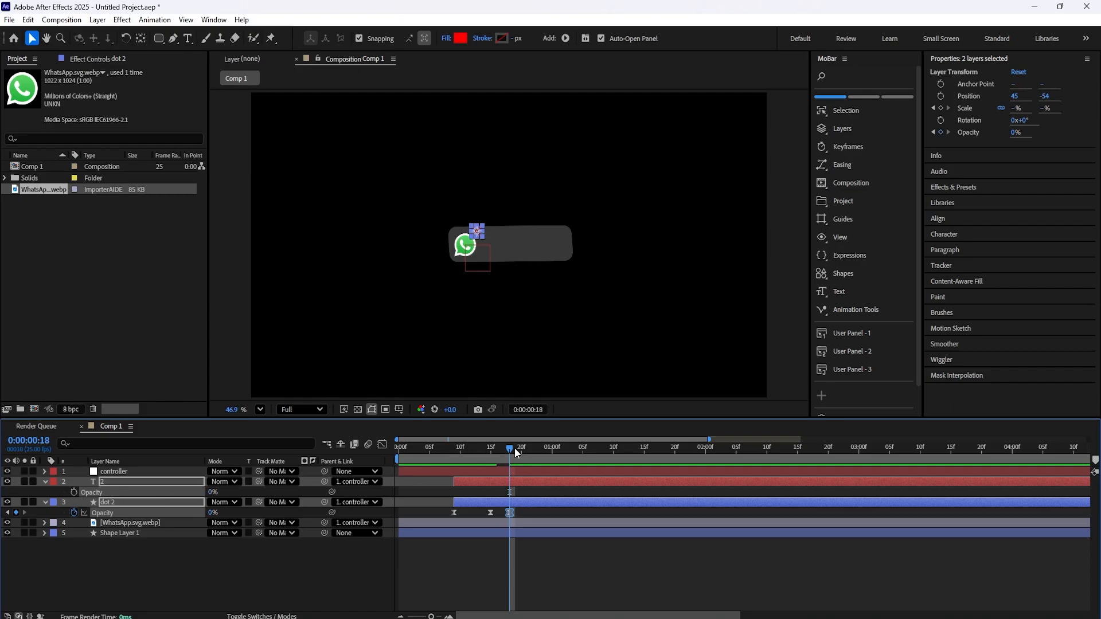
left_click_drag(512, 448, 358, 489)
key("space")
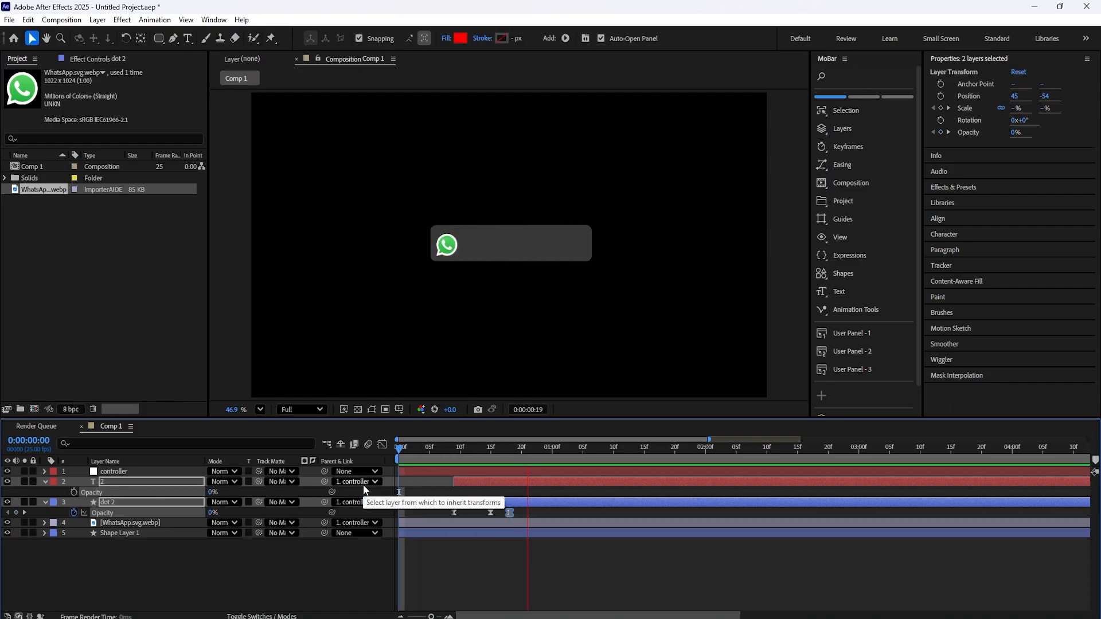
key("space")
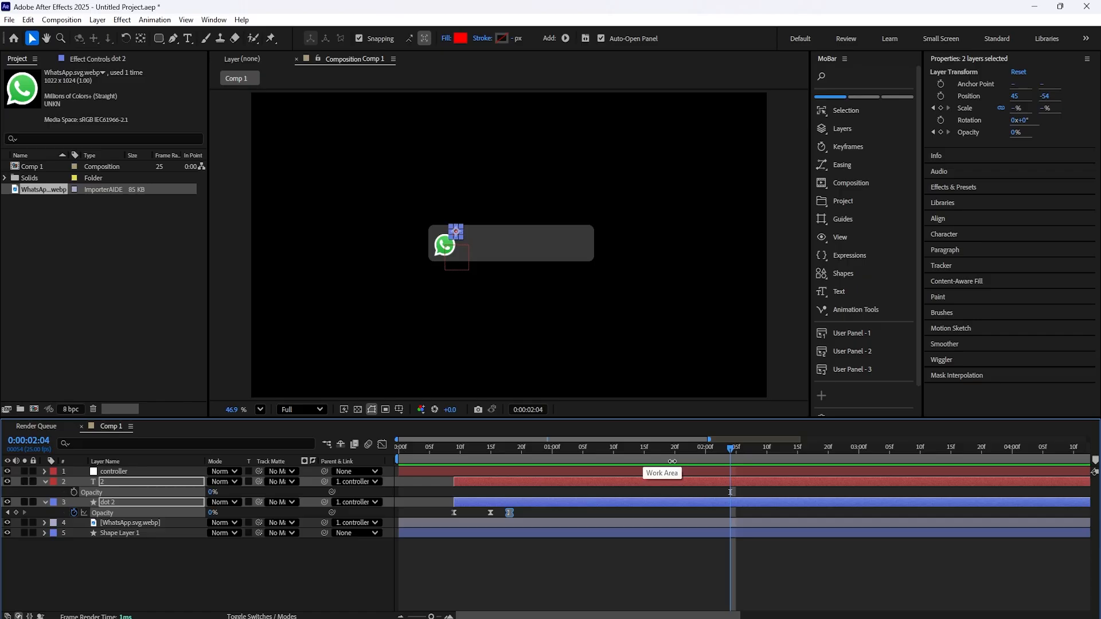
- Keyframe the badge number's opacity at 100% at frame 15, and lower both badge layers' opacity to 2% at frame 18
left_click(717, 451)
left_click_drag(717, 452, 491, 513)
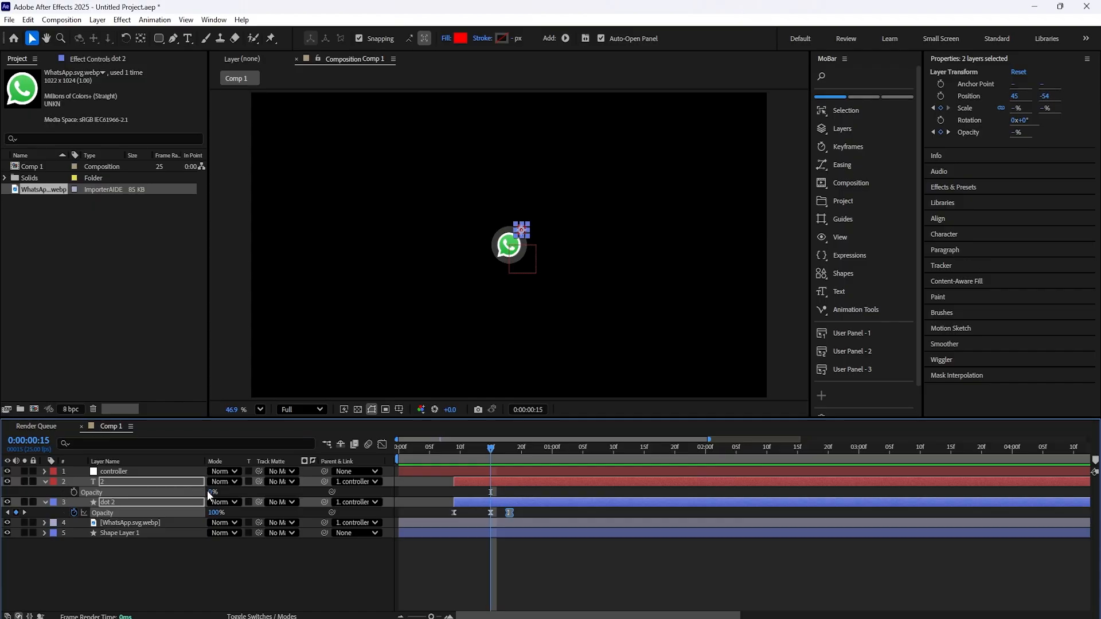
left_click_drag(208, 492, 329, 500)
left_click(74, 492)
left_click_drag(490, 452, 510, 454)
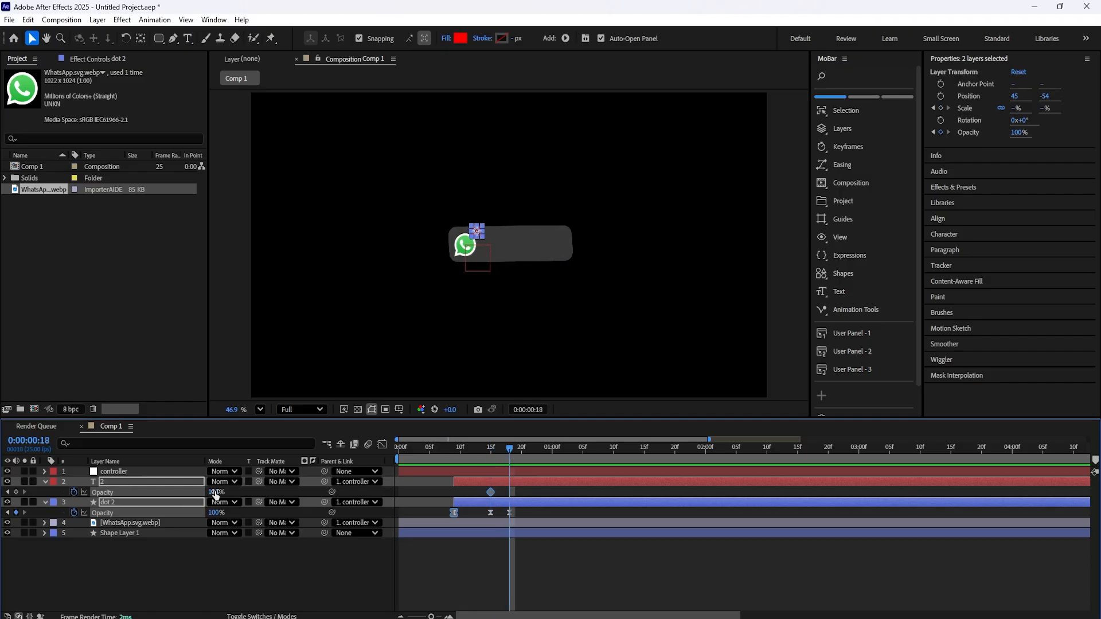
left_click_drag(216, 493, 160, 488)
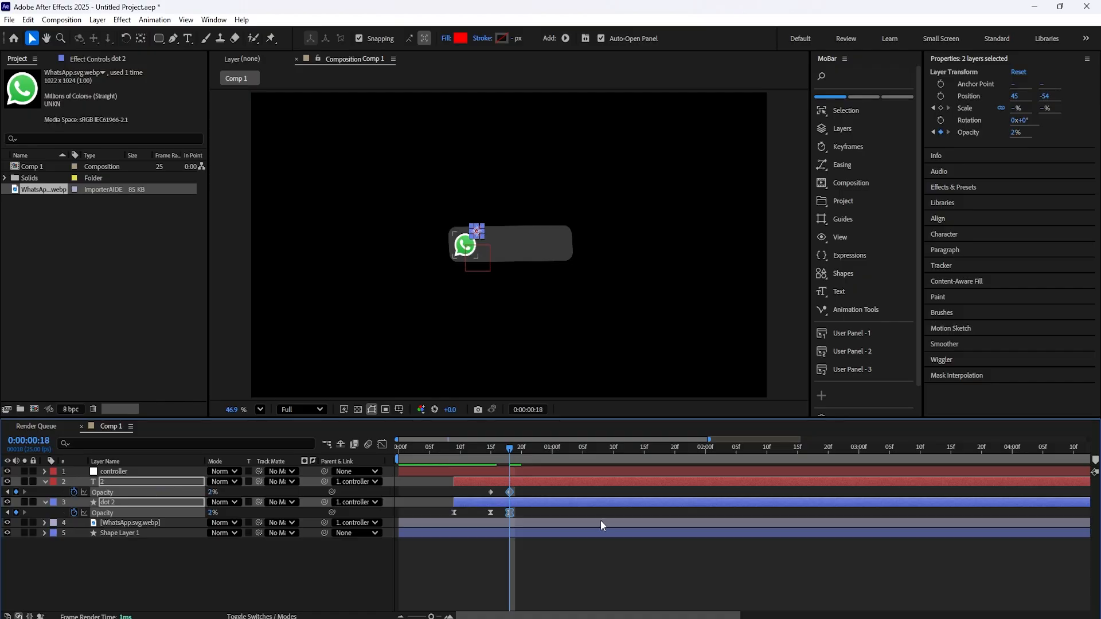
- Apply the Fast In - Sluggish Out easing to the badge number's opacity keyframes at frames 15 and 18
left_click(541, 490)
left_click(488, 492)
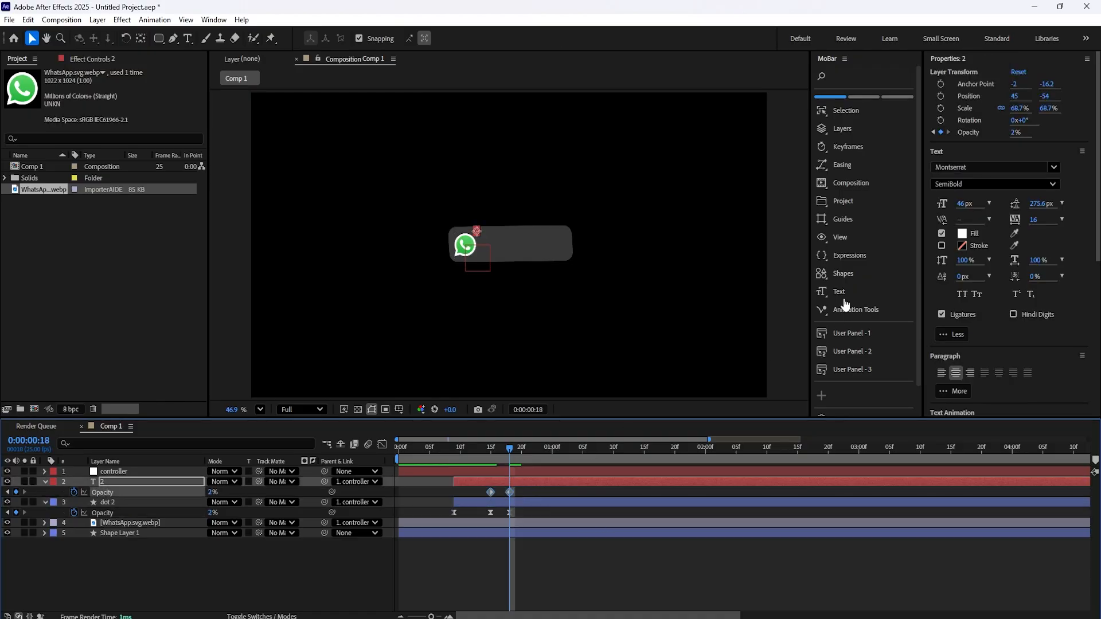
left_click(855, 167)
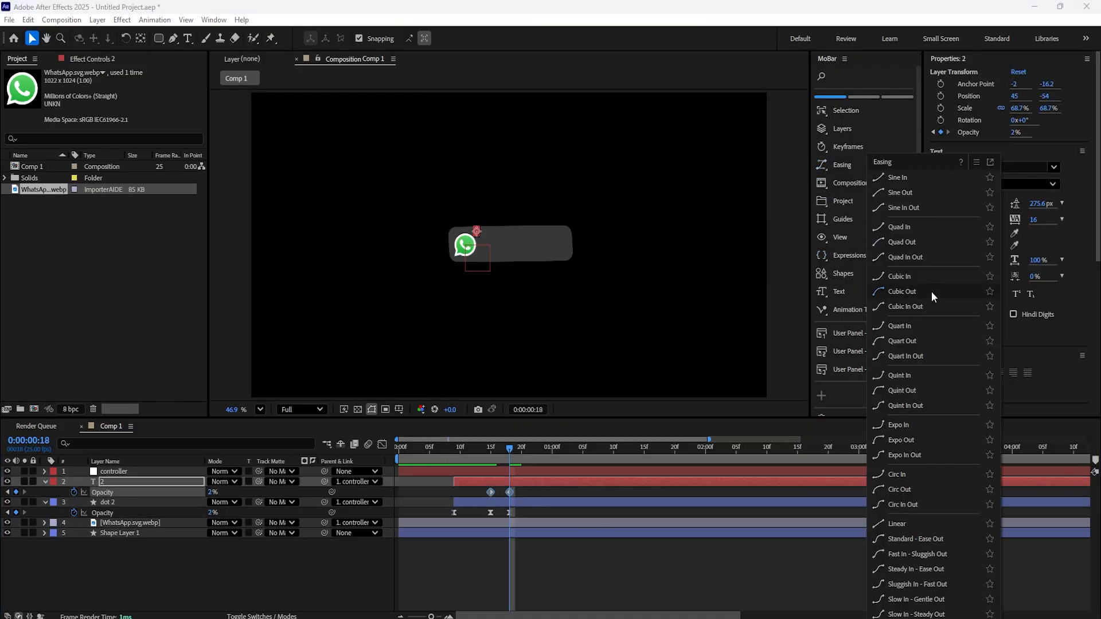
left_click(939, 555)
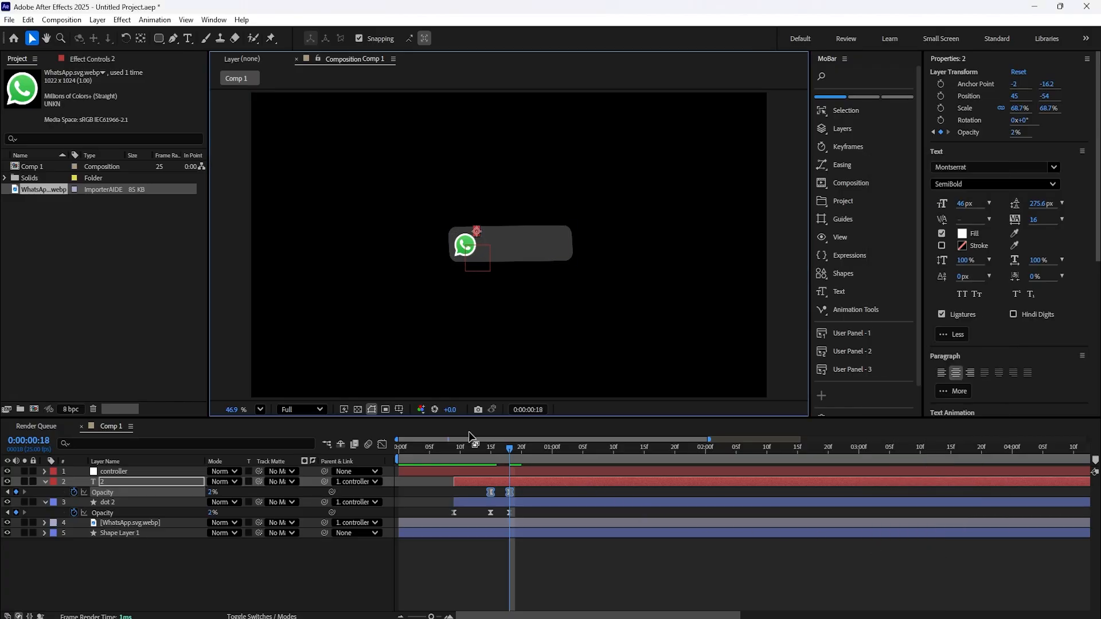
left_click(510, 577)
- Keyframe the badge number's opacity at 0% at frame 9, and preview the animation from the start
left_click_drag(510, 449, 452, 491)
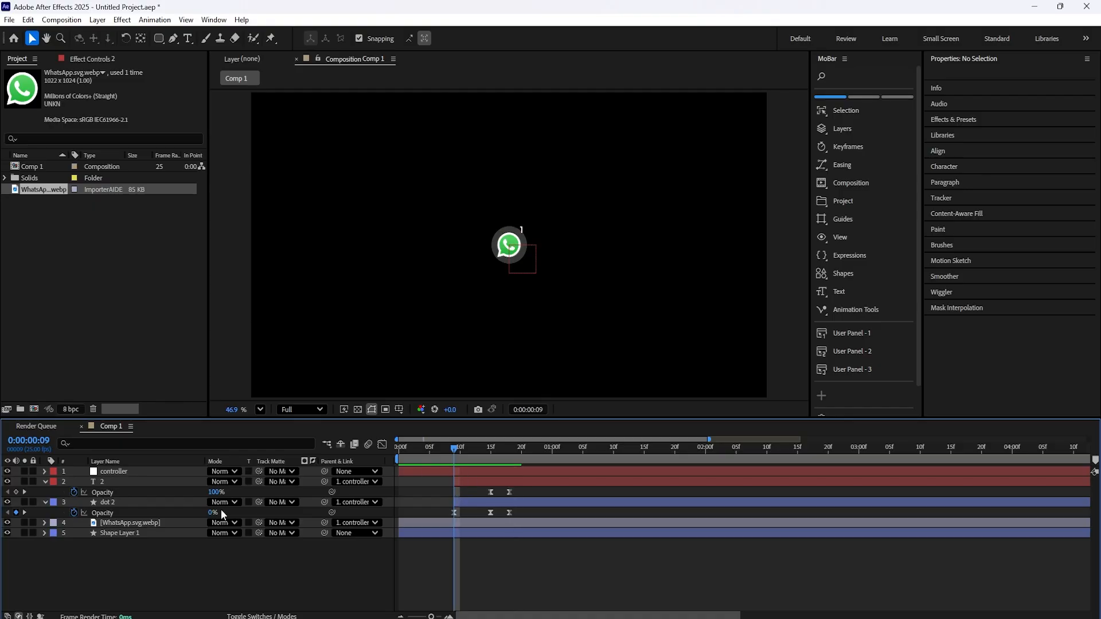
left_click_drag(215, 492, 139, 492)
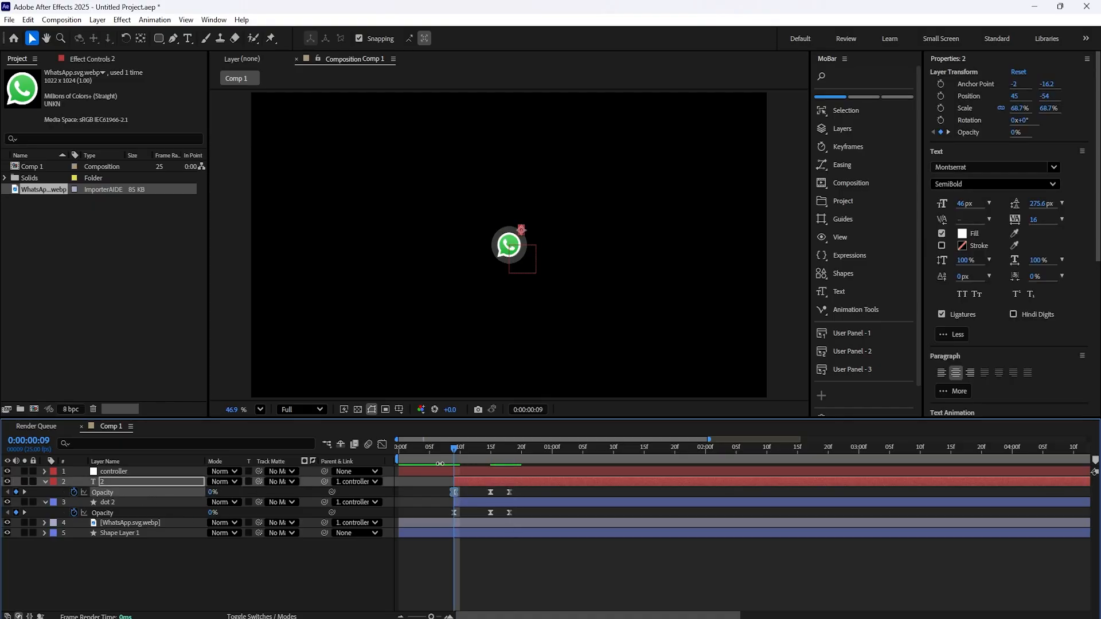
left_click_drag(452, 450, 452, 509)
left_click(597, 583)
left_click_drag(453, 449, 387, 453)
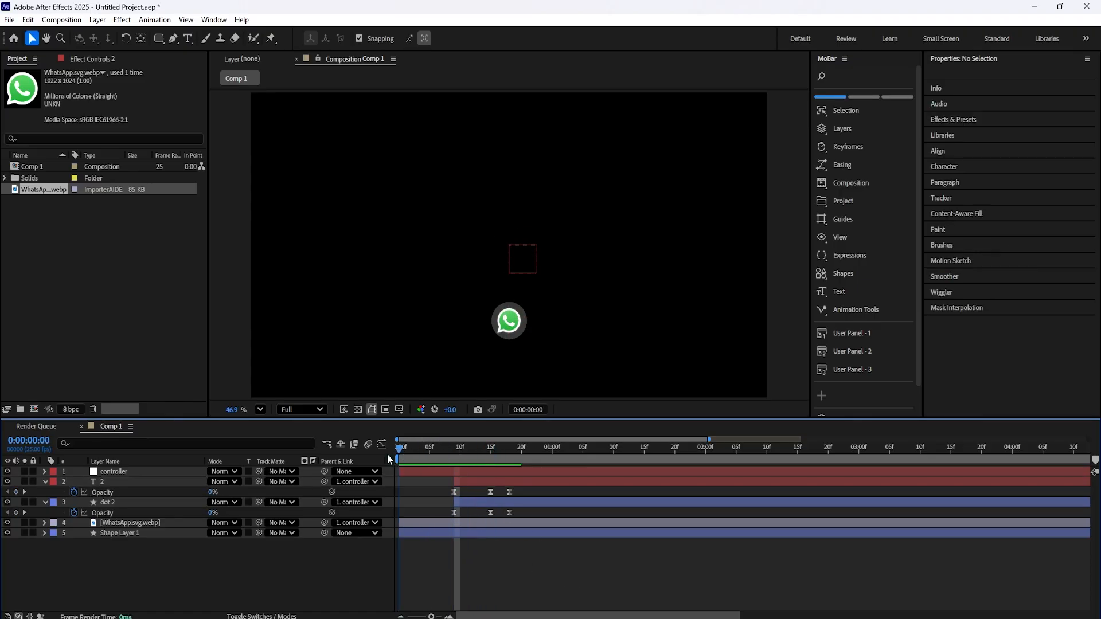
key("space")
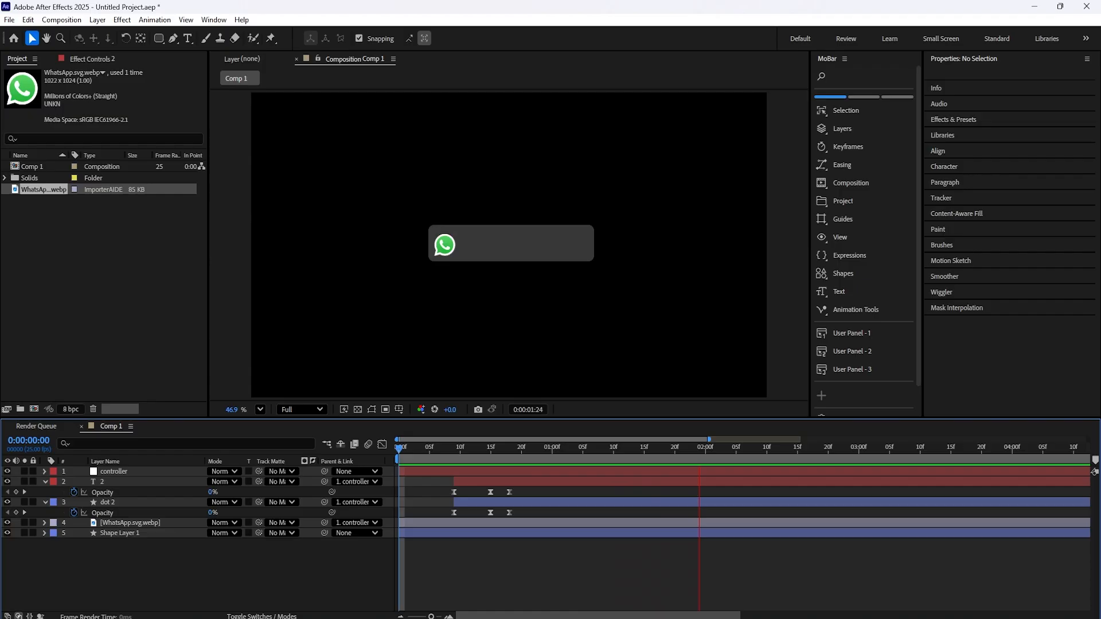
key("space")
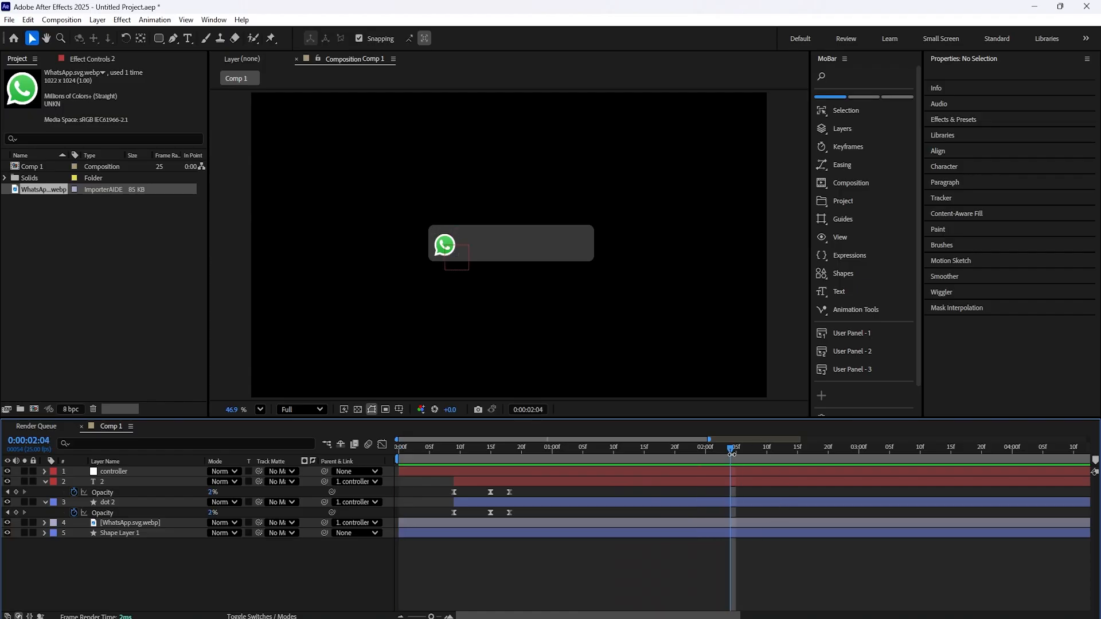
- Move the last opacity keyframes of the badge number and dot 2 layers to frame 20, and scrub through the result
left_click_drag(731, 450, 558, 574)
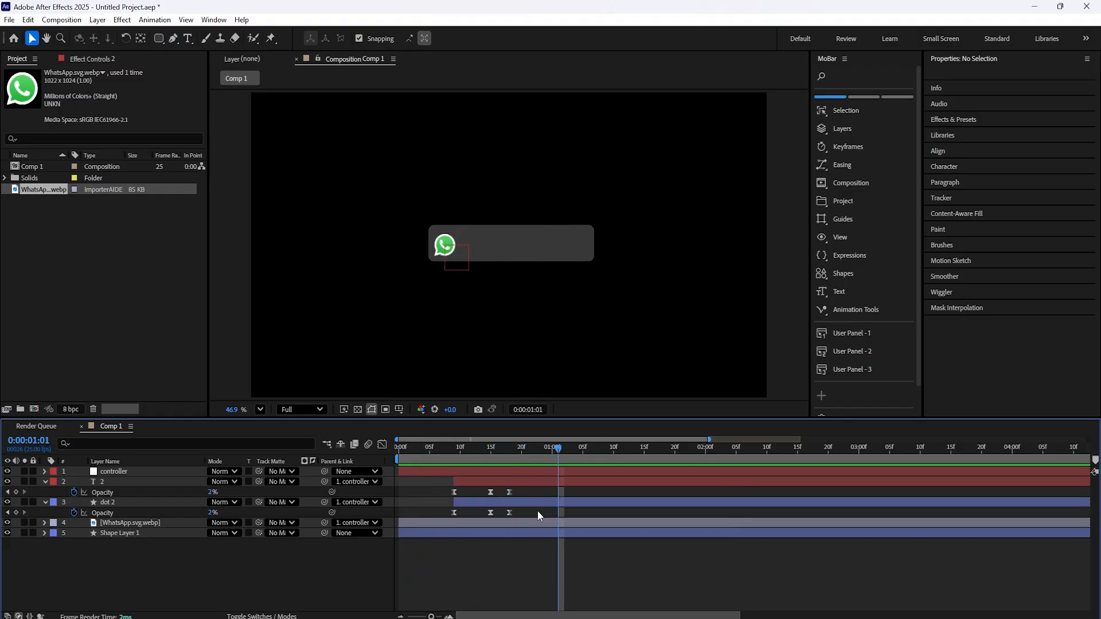
left_click(509, 492)
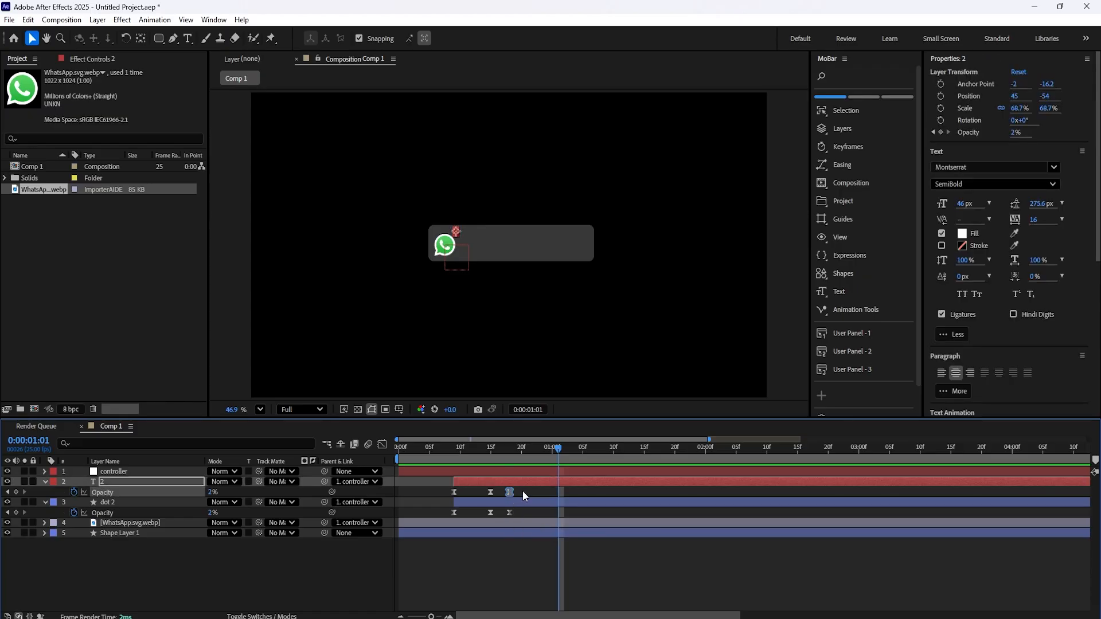
left_click(510, 514)
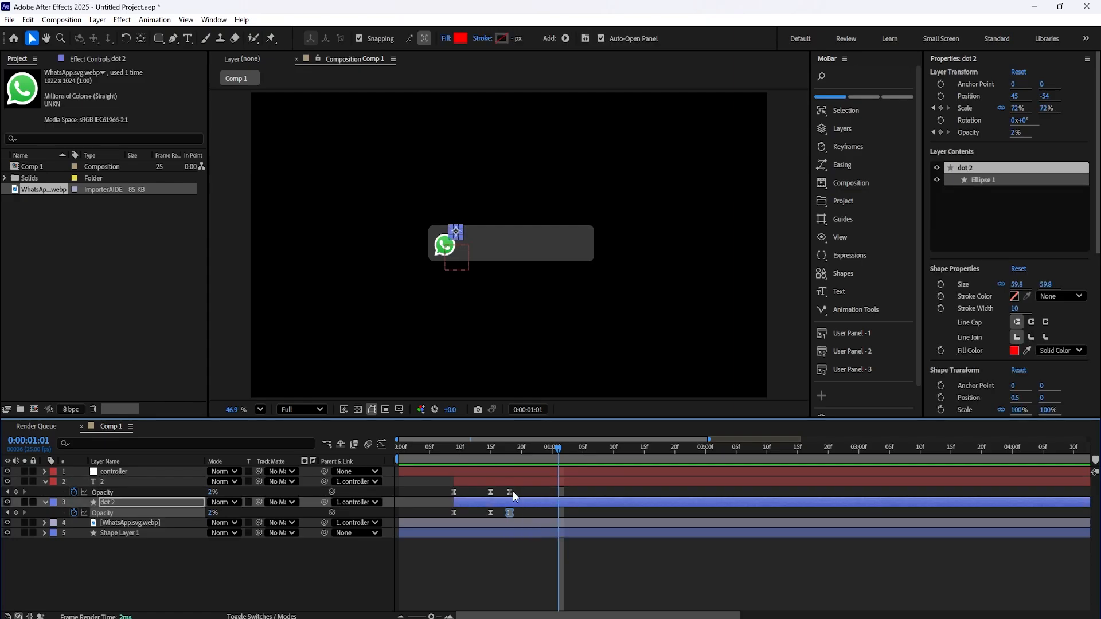
left_click(510, 492, "shift")
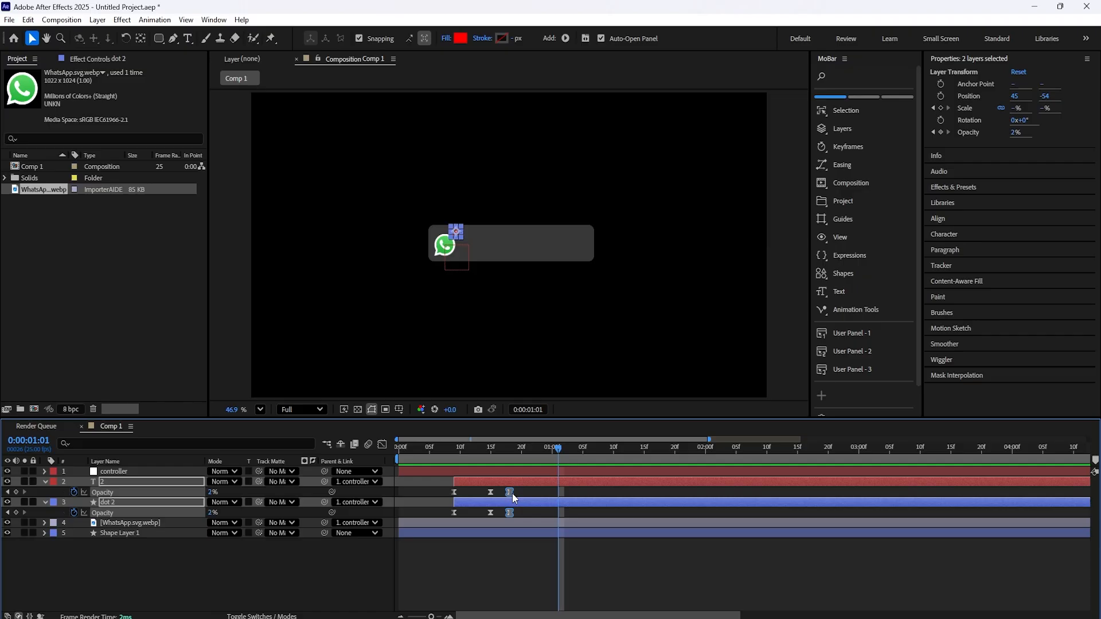
left_click_drag(514, 493, 522, 495)
left_click_drag(555, 447, 426, 505)
left_click(150, 567)
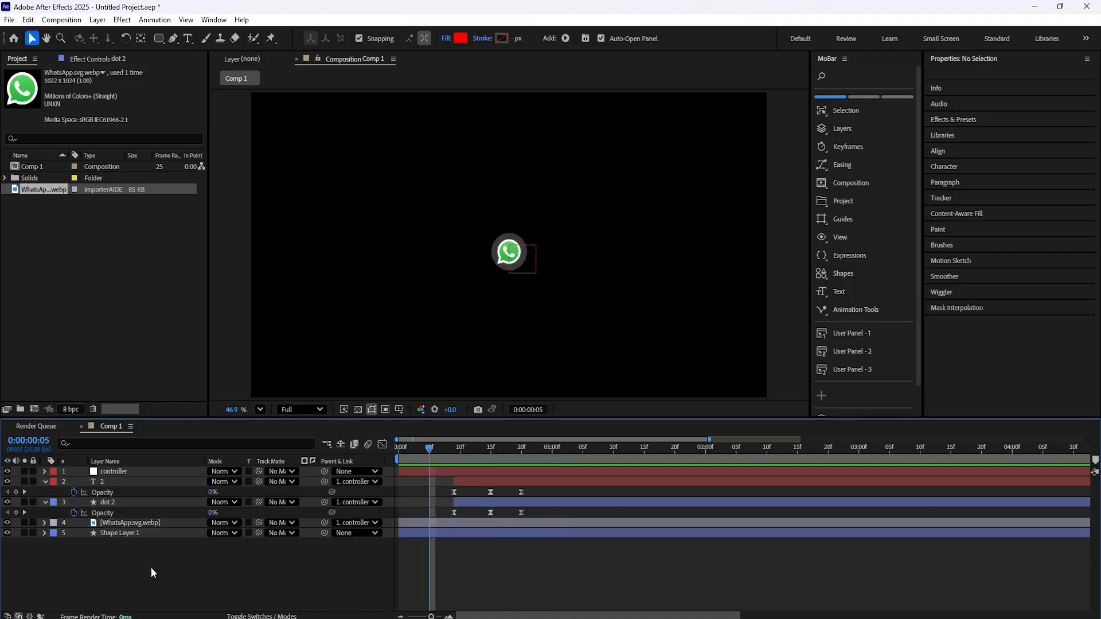
mouse_move(432, 442)
left_mouse_down()
mouse_move(390, 457)
mouse_move(406, 480)
mouse_move(514, 542)
left_mouse_up()
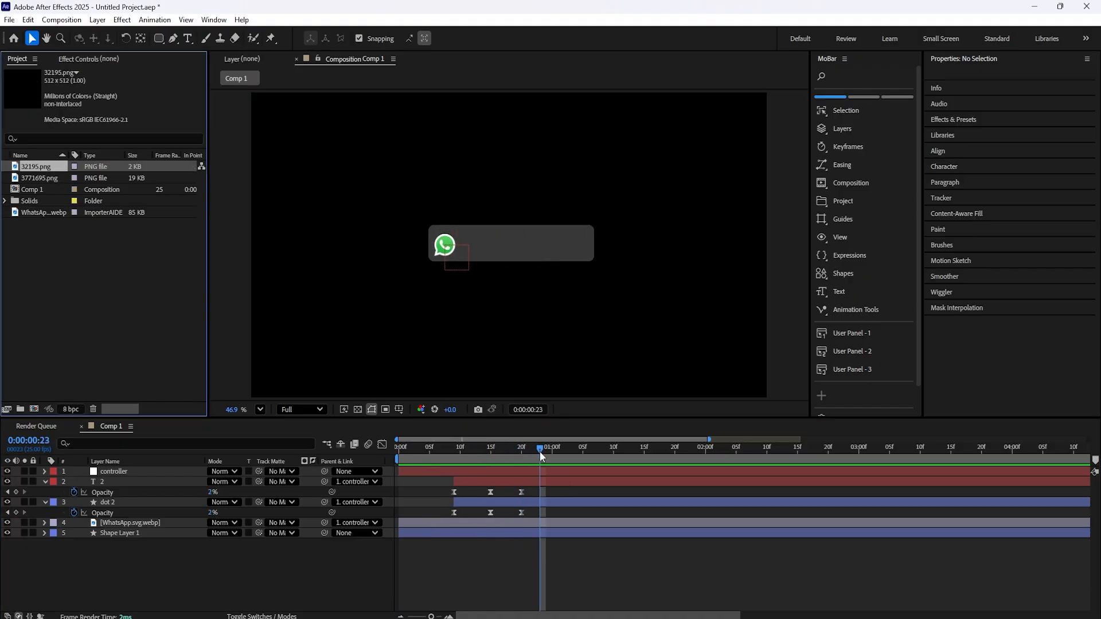
- Set the opacity of the badge number and dot 2 layers to 0% at frame 20
mouse_move(539, 452)
left_mouse_down()
mouse_move(548, 456)
mouse_move(514, 447)
mouse_move(523, 452)
left_mouse_up()
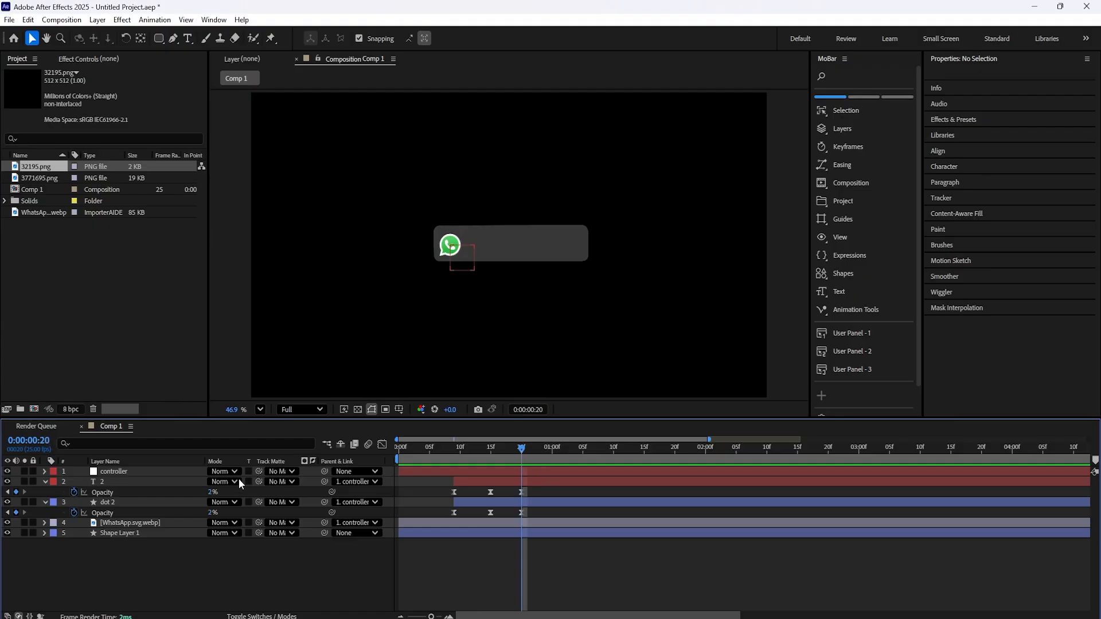
left_click_drag(211, 492, 208, 515)
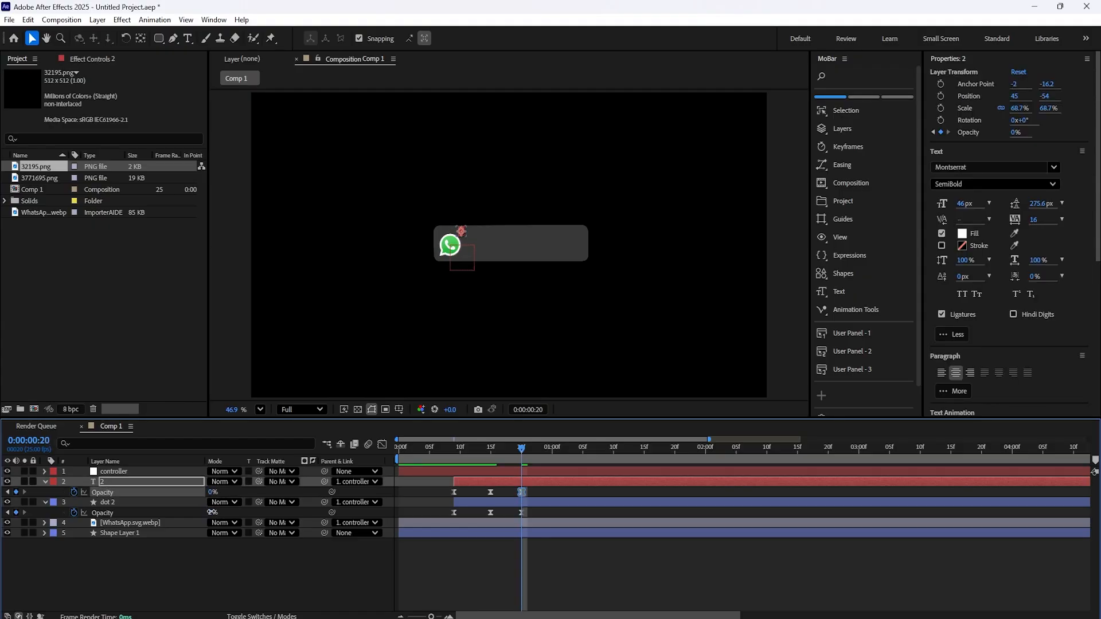
- Split the badge number and dot 2 layers at frame 21, deleting the trailing parts, and preview the animation
left_click(527, 447)
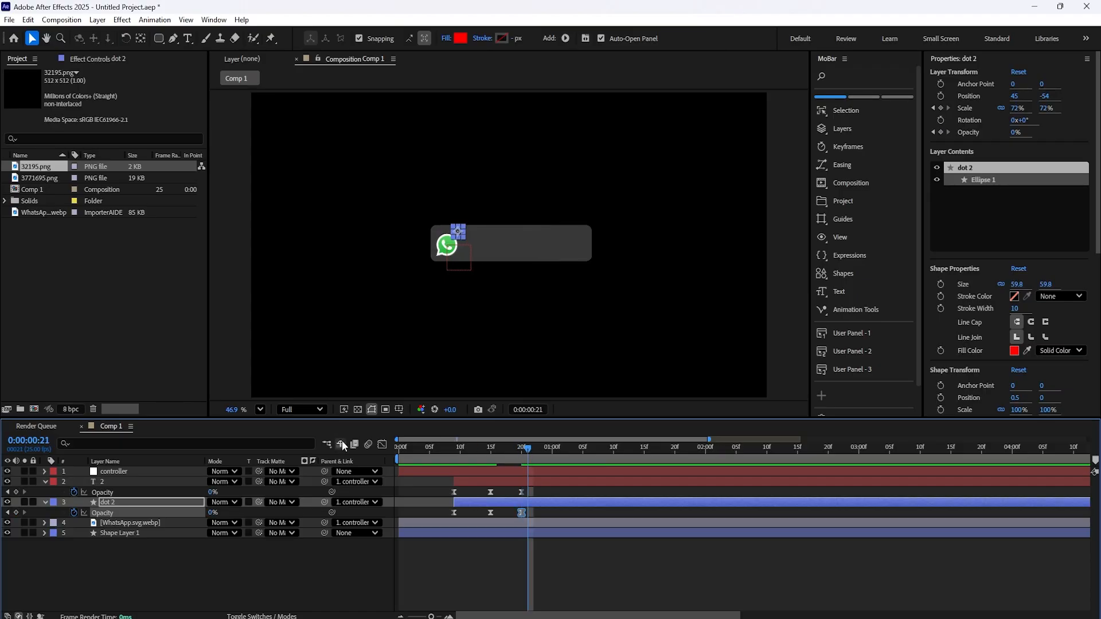
left_click(160, 482, "shift")
left_click(163, 500, "ctrl")
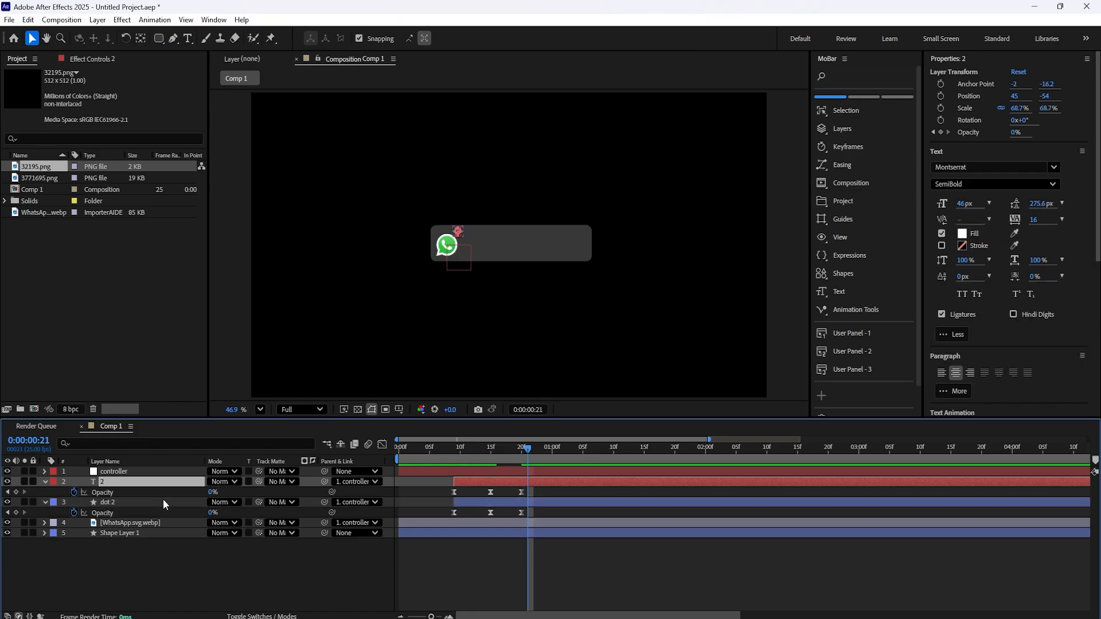
left_click(151, 504, "ctrl")
key("ctrl+d")
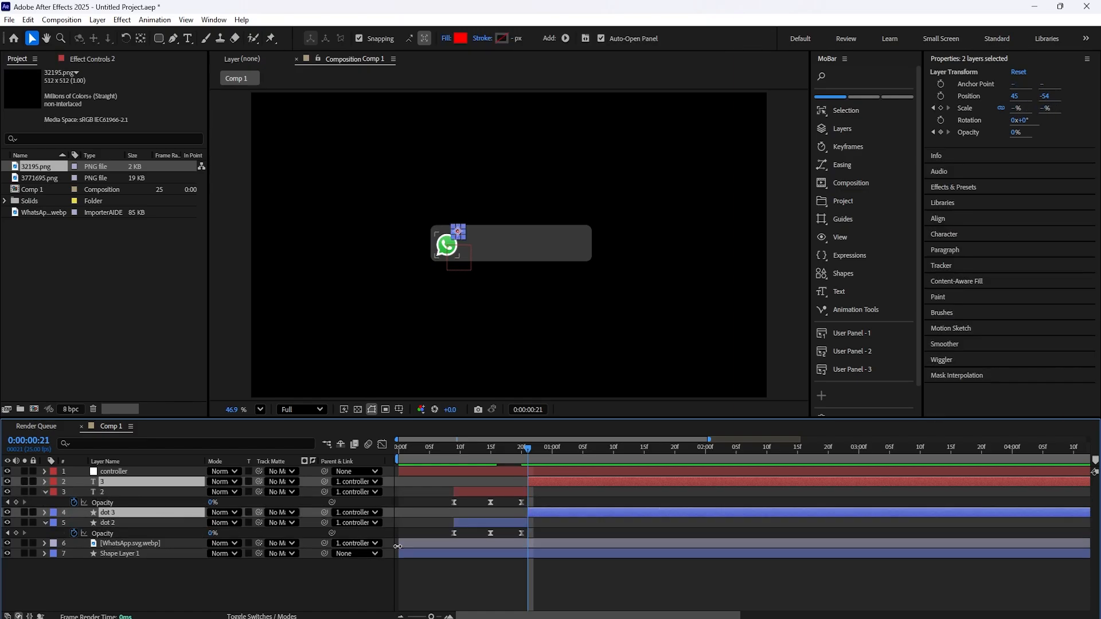
key("Delete")
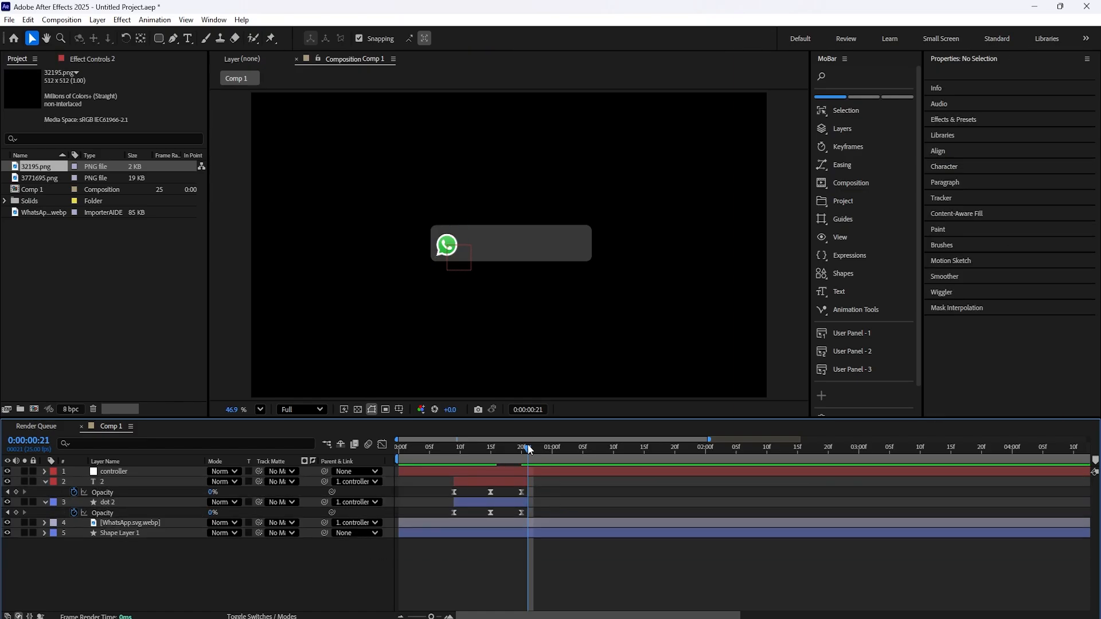
left_click_drag(528, 445, 341, 448)
key("space")
- Add a text layer reading "Whatsapp" at the upper edge of the gray bar
key("ctrl+t")
left_click(492, 227)
type("Wh")
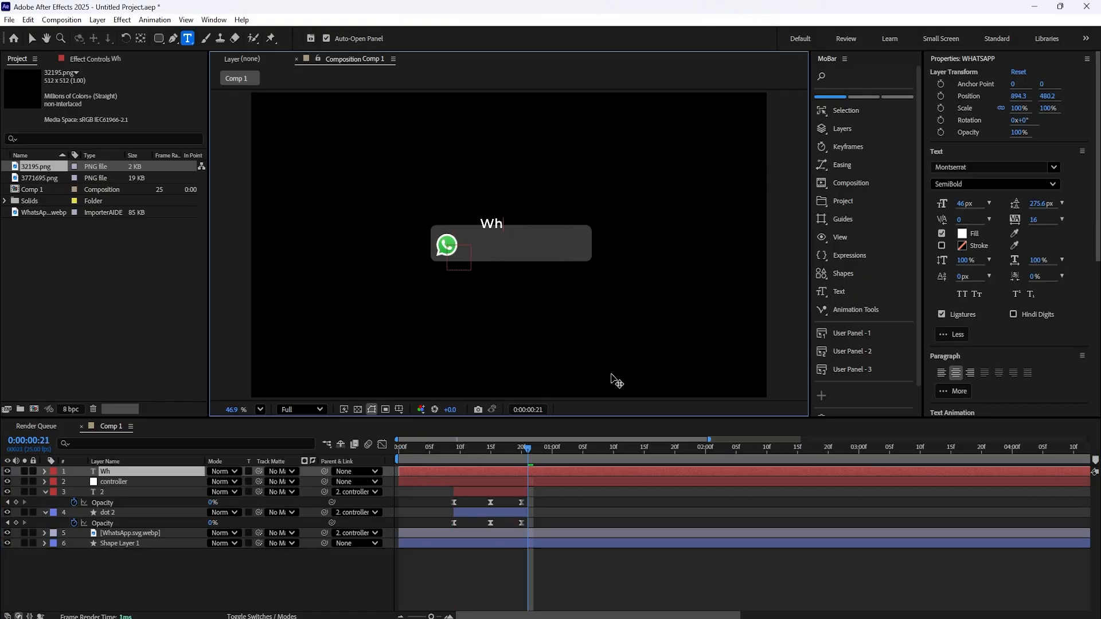
type("atsapp")
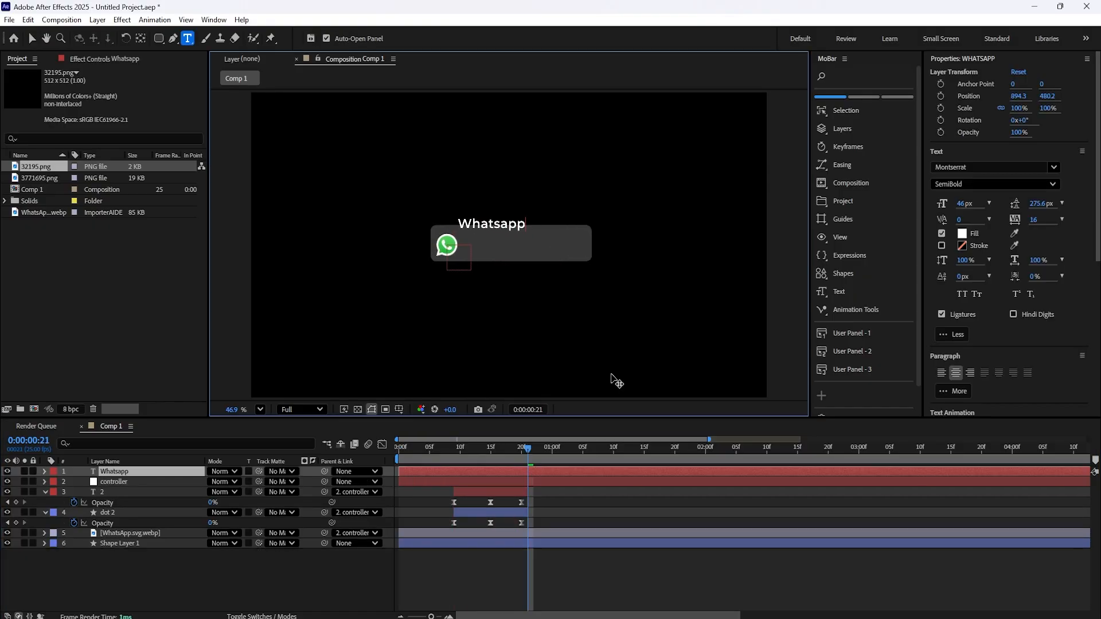
left_click(61, 596)
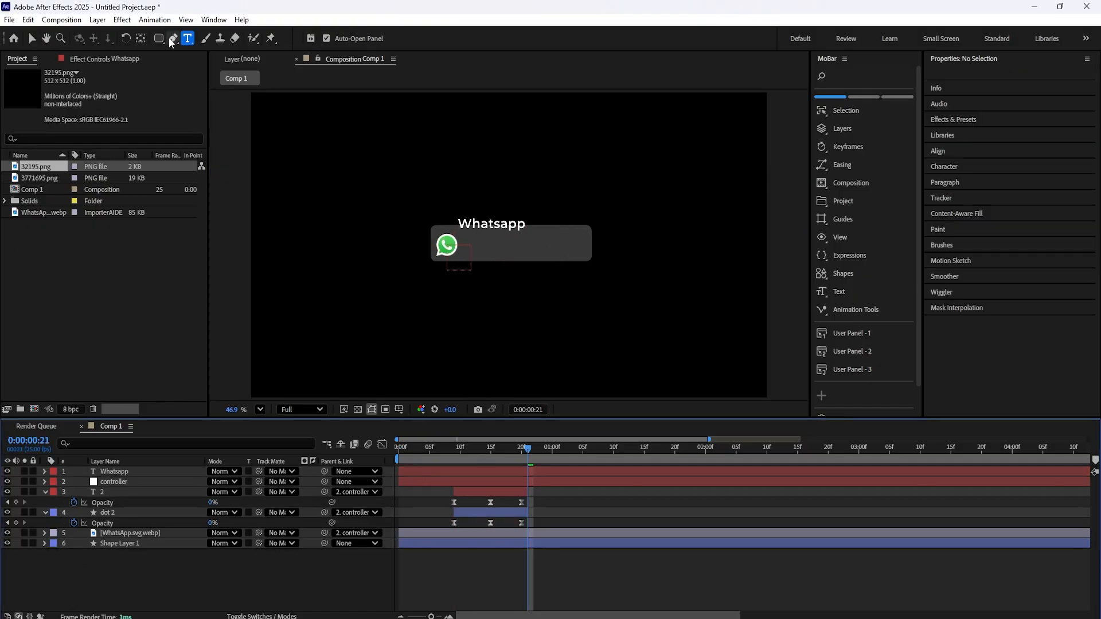
- Add a separate text layer reading "Notification" on the gray bar, below the Whatsapp text
left_click(509, 242)
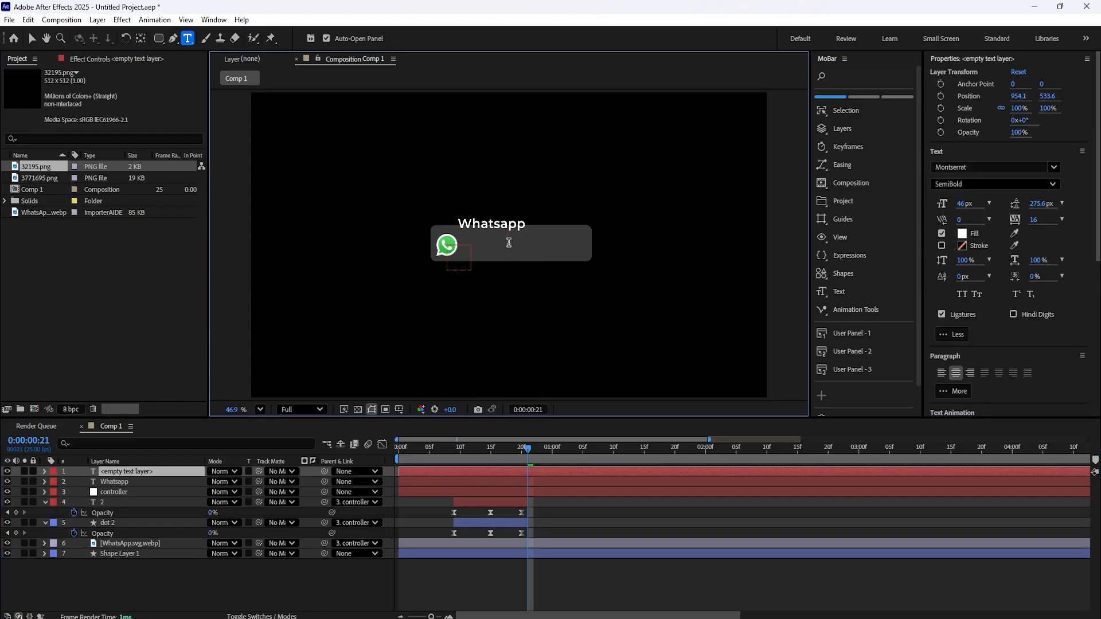
type("n")
key("BackSpace")
type("Noti")
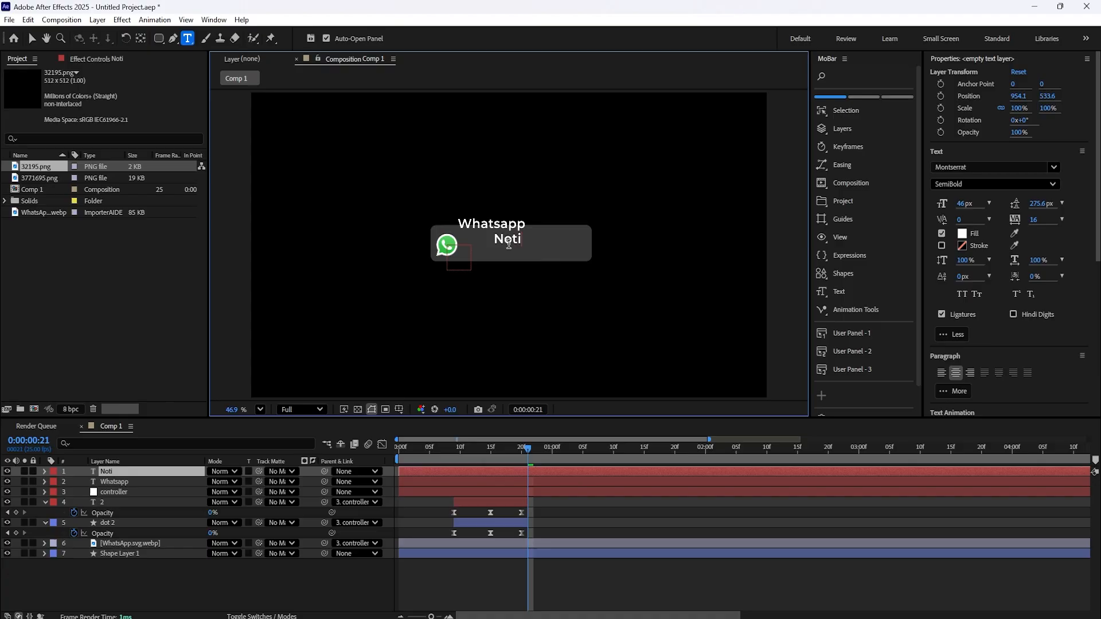
type("fication")
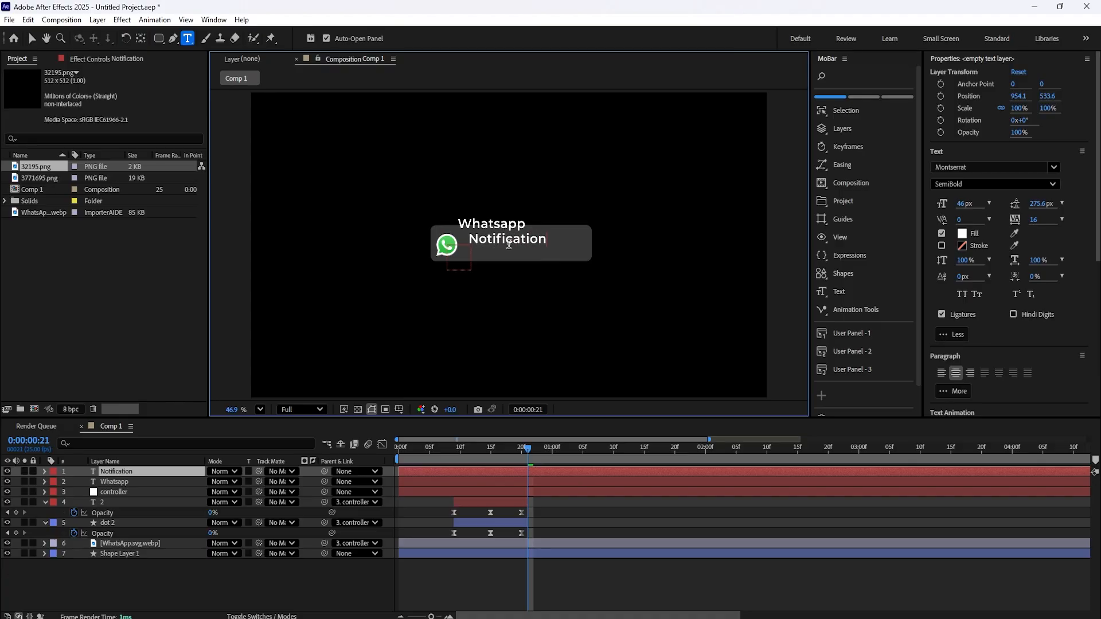
- Change the Notification text's font style to Medium
double_click(117, 473)
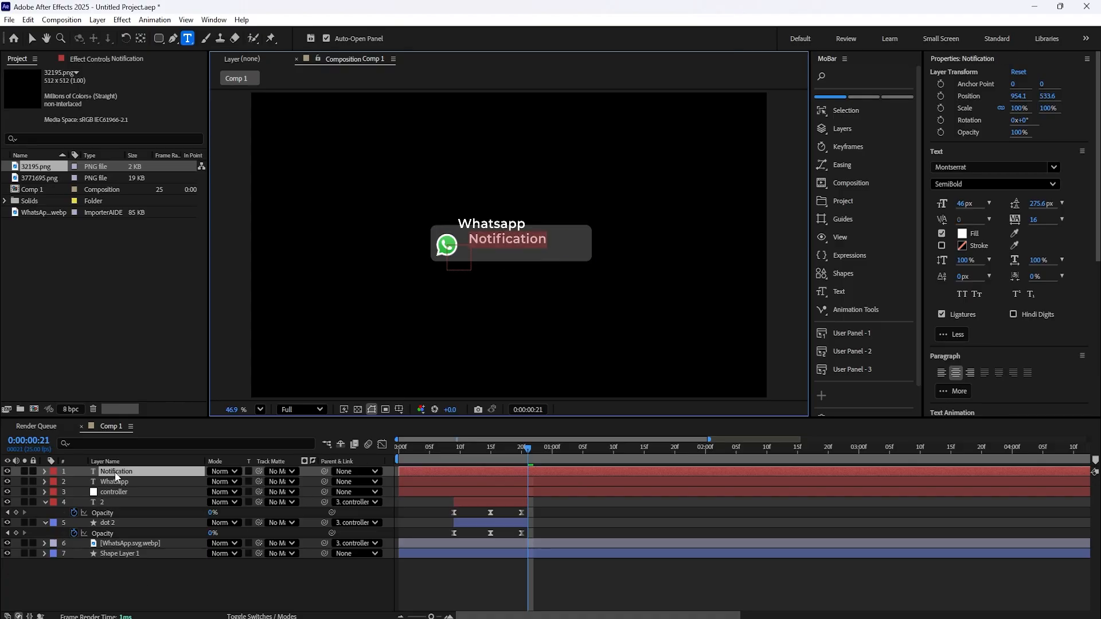
left_click(996, 184)
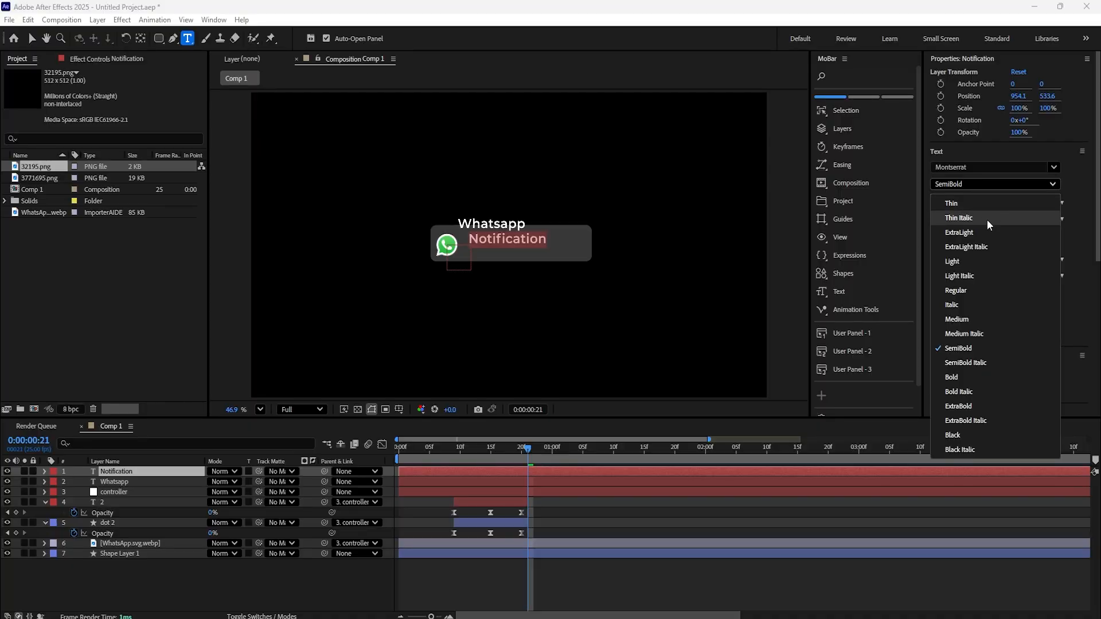
left_click(993, 320)
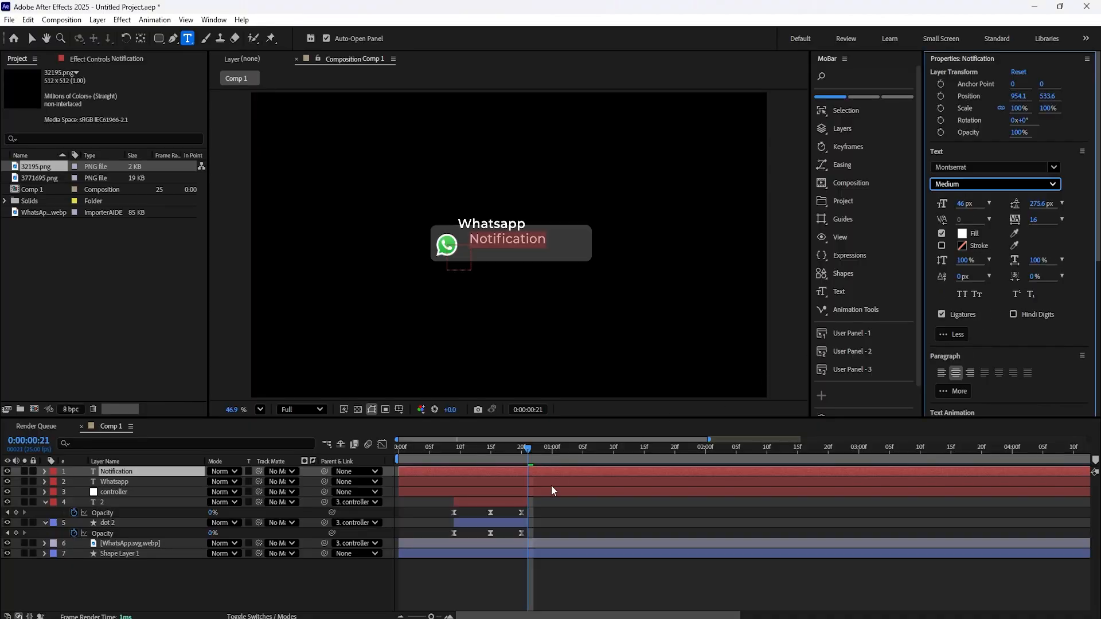
- Split the Notification and Whatsapp text layers at frame 20 and delete the parts before it
left_click(521, 446)
mouse_move(520, 446)
left_mouse_down()
mouse_move(512, 442)
mouse_move(519, 450)
left_mouse_up()
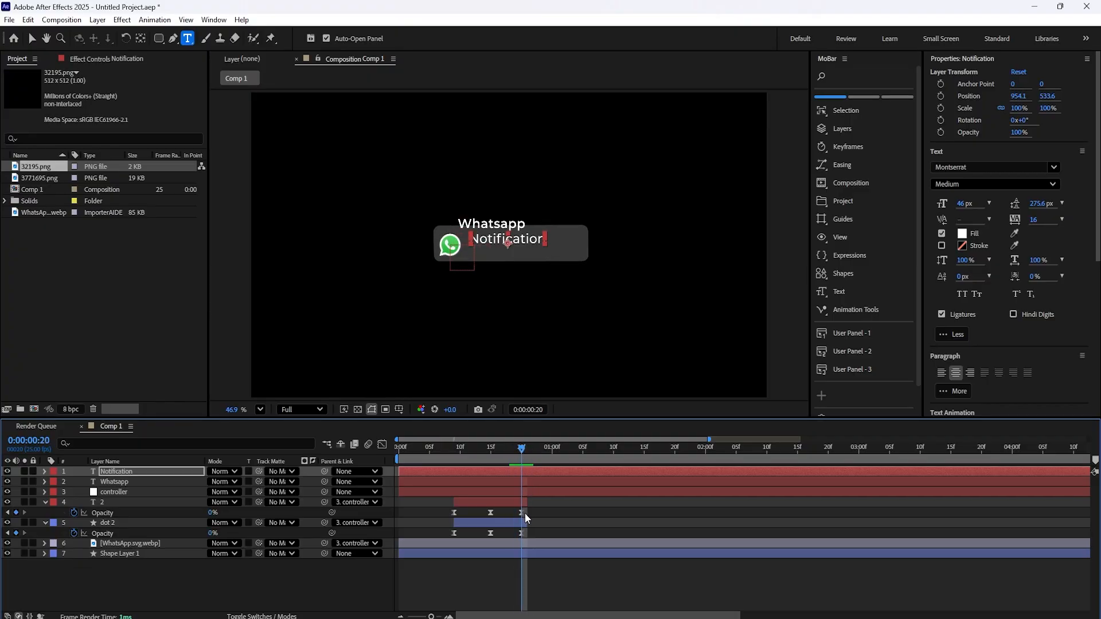
left_click(143, 480)
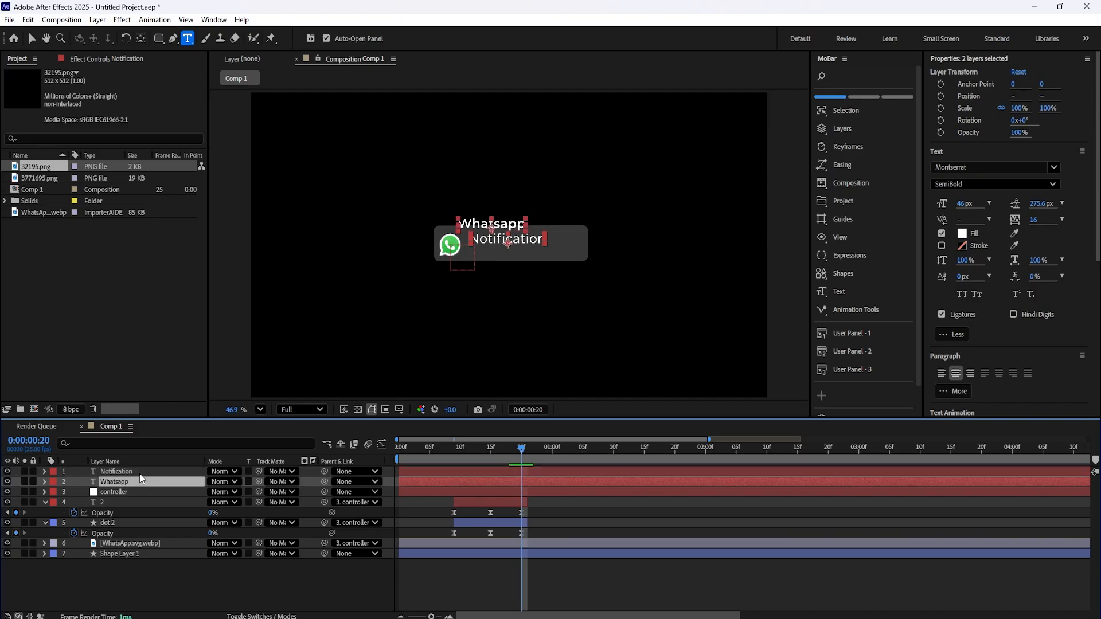
left_click(135, 471, "ctrl")
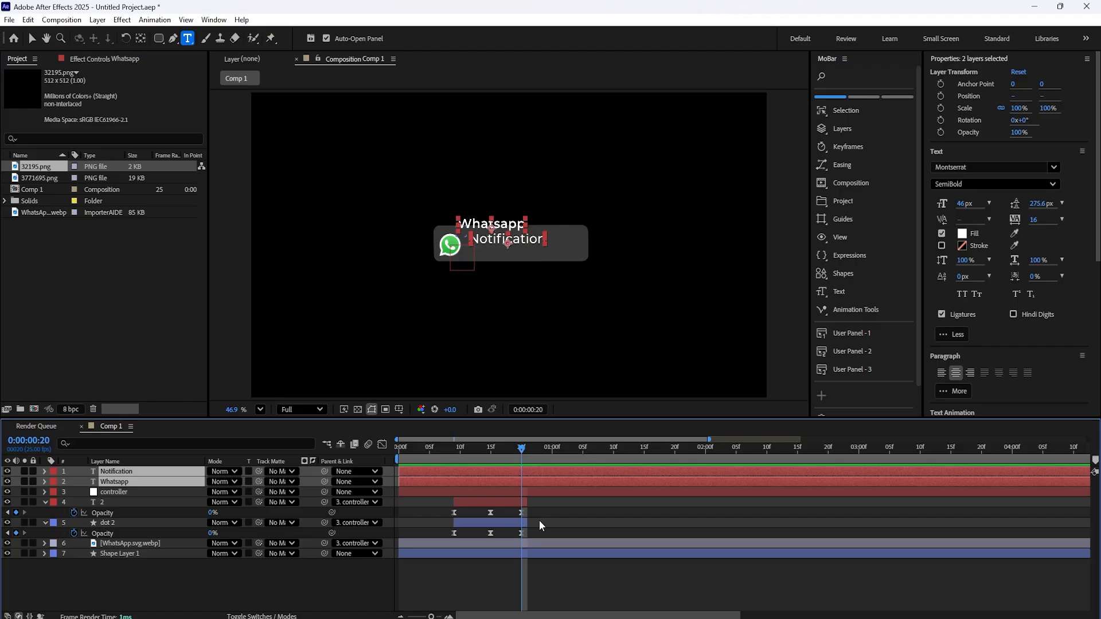
key("ctrl+shift+d")
left_click(494, 483)
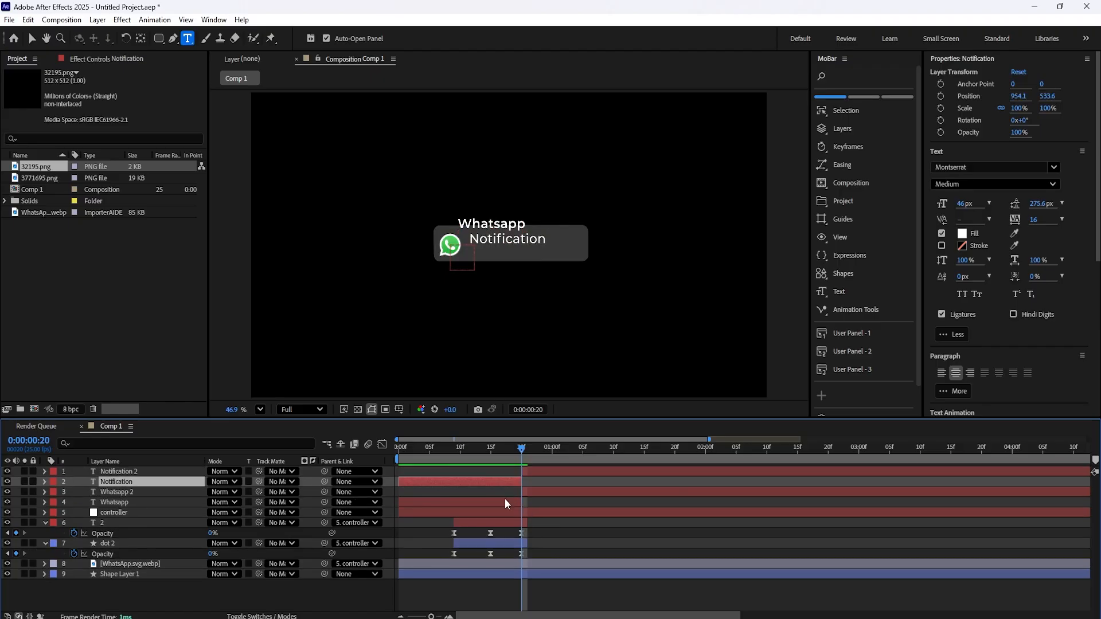
left_click(505, 500, "ctrl")
key("Delete")
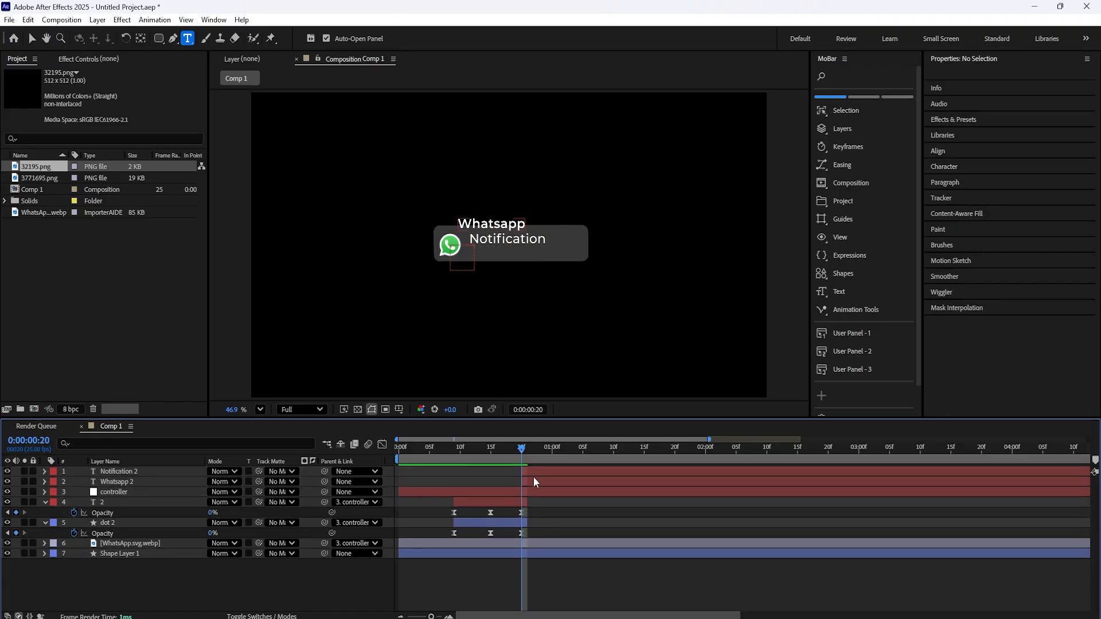
left_click_drag(521, 450, 518, 481)
left_click(158, 472)
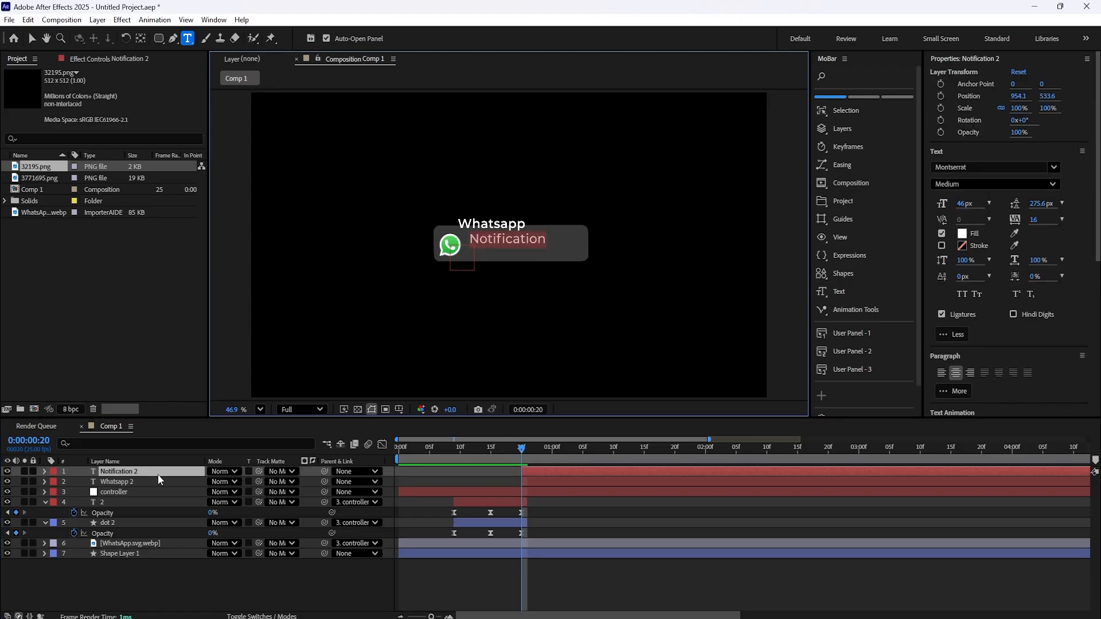
key("Right")
double_click(151, 472)
key("Right")
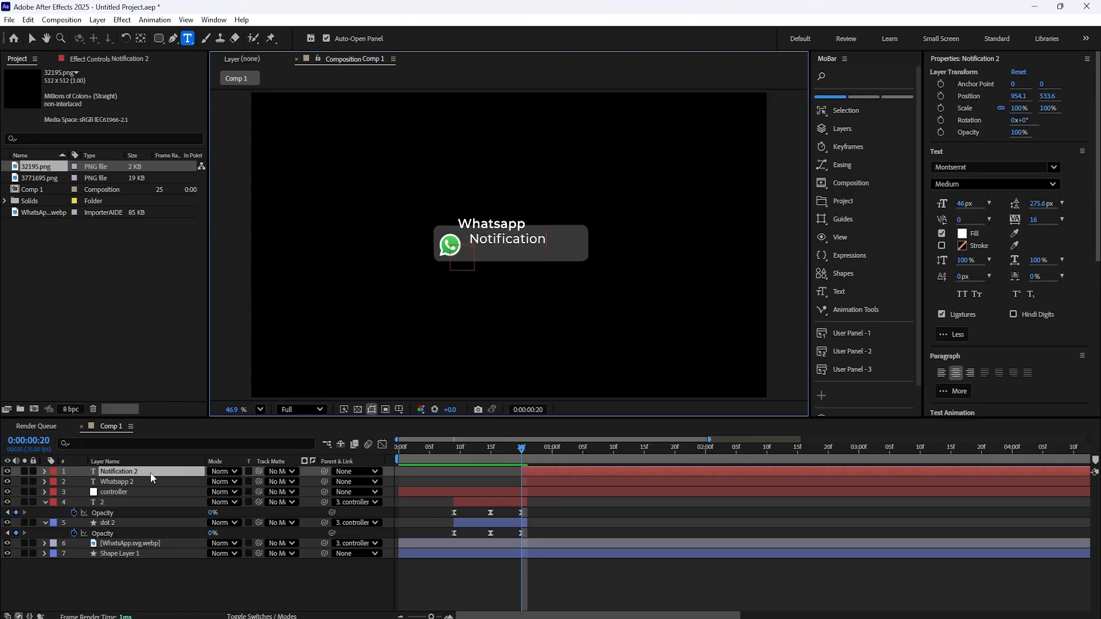
type("p")
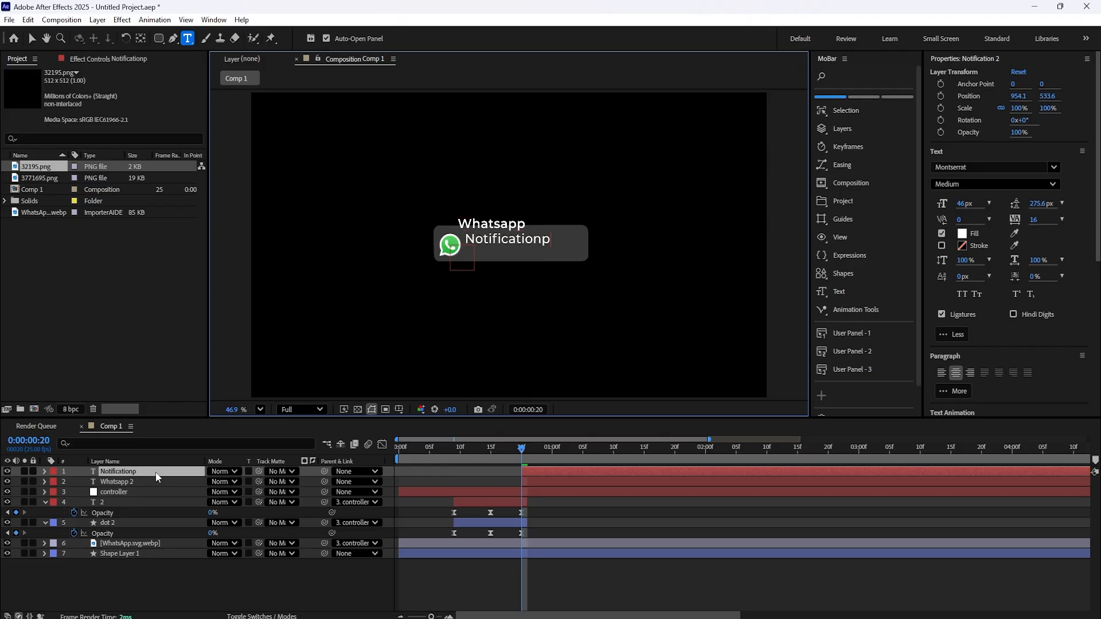
- Reveal the Notification layer's Position property and remove the stray "p" from the end of its text
key("Escape")
key("p")
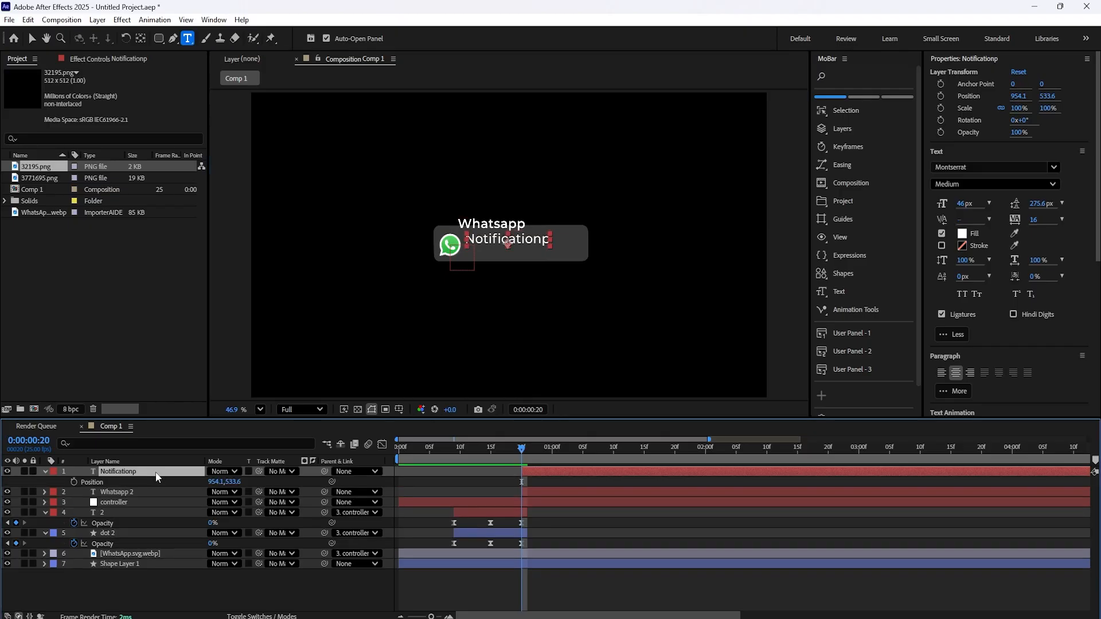
double_click(156, 473)
left_click(553, 246)
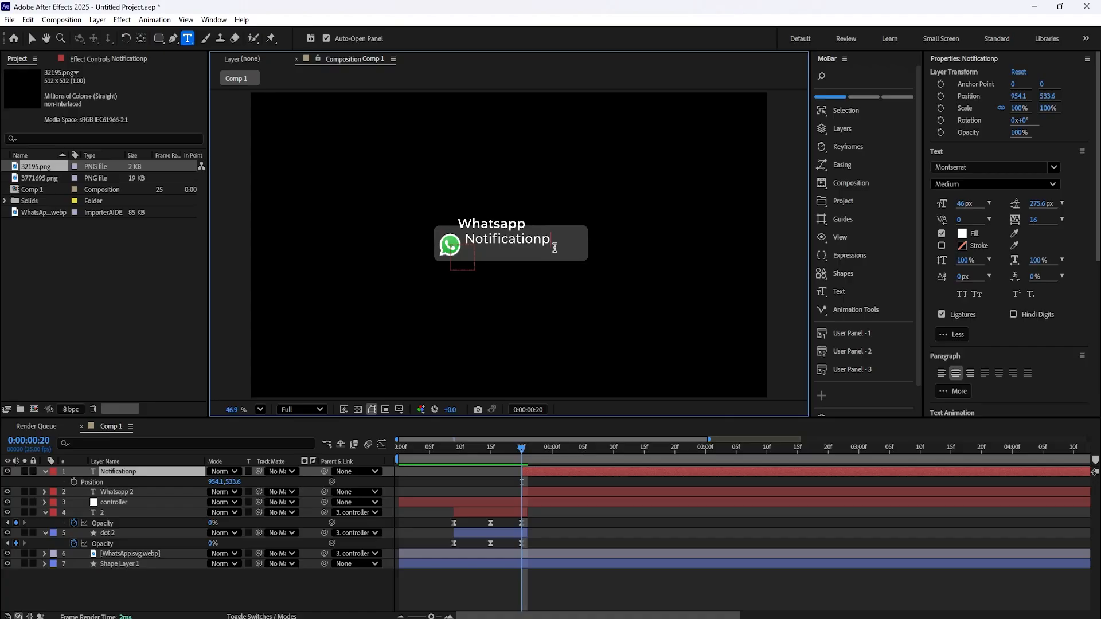
key("BackSpace")
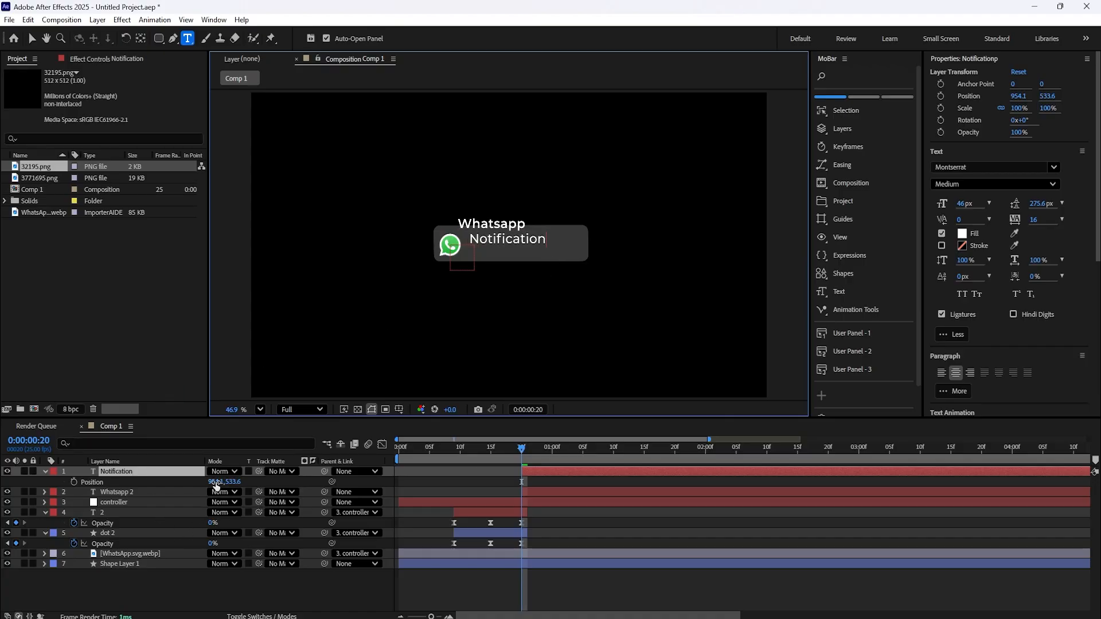
- Set the Notification text's horizontal position to 964.1, undo its vertical move, and reveal the Whatsapp 2 layer's Position property
left_click_drag(216, 485, 257, 484)
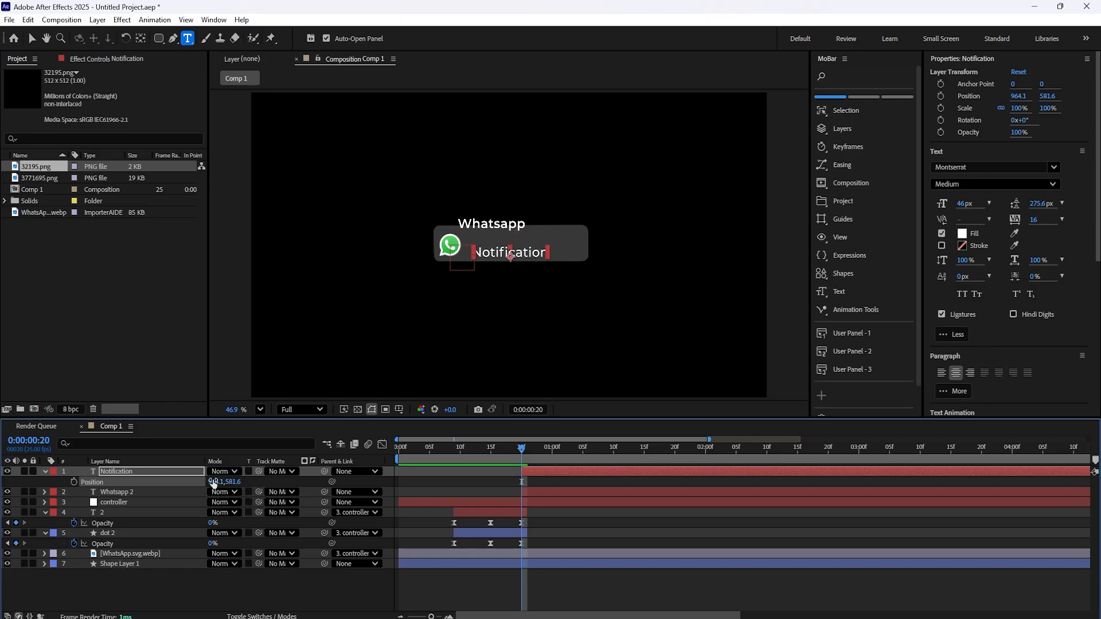
left_click(149, 497)
key("p")
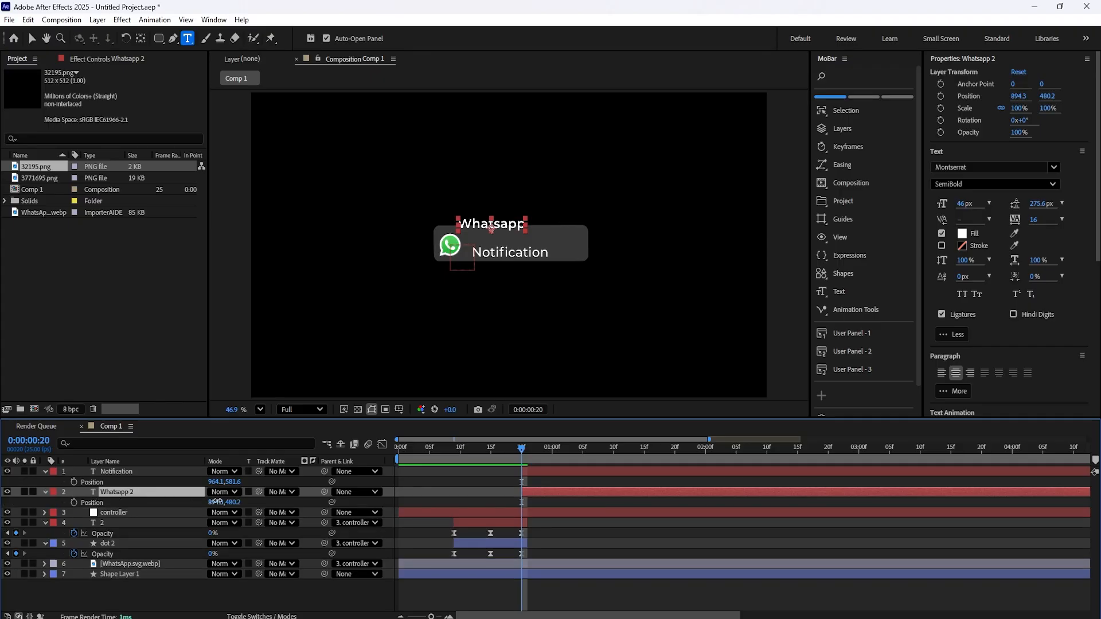
left_click(218, 502)
left_click(244, 502)
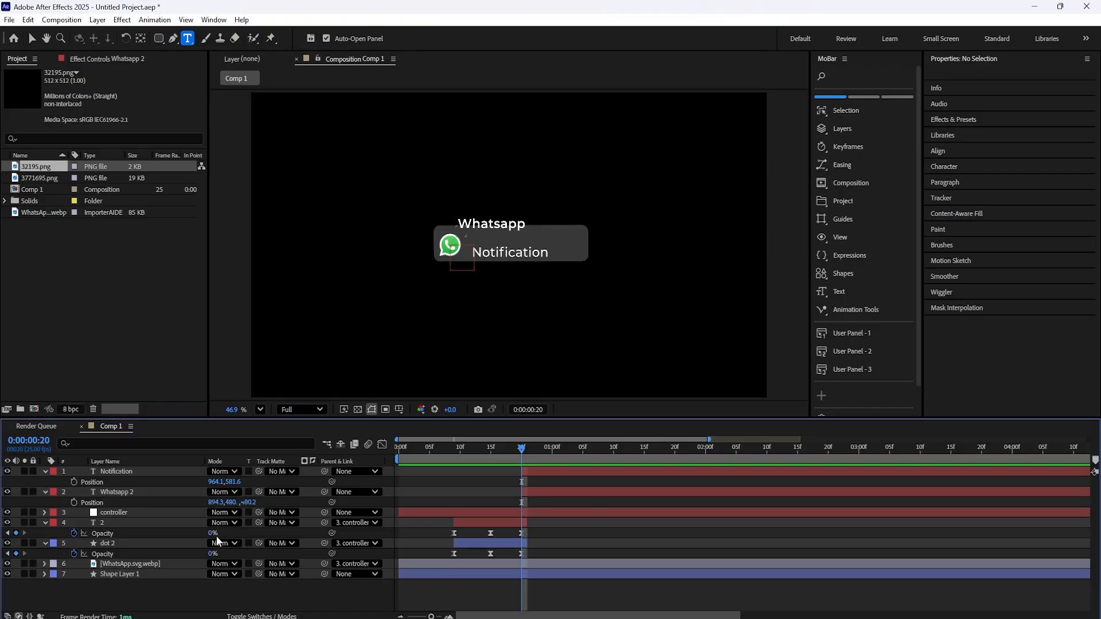
key("ctrl+z")
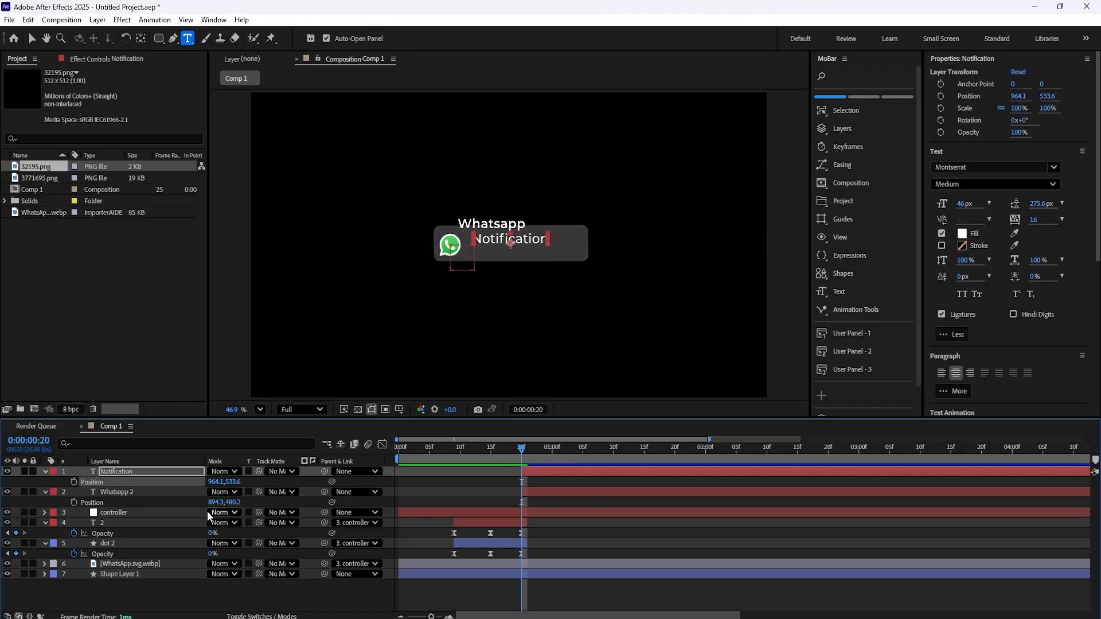
- Stack the texts inside the bar, with Whatsapp 2 positioned at 944.3, 522.2 and Notification at 965.1, 572.6
left_click_drag(229, 502, 259, 483)
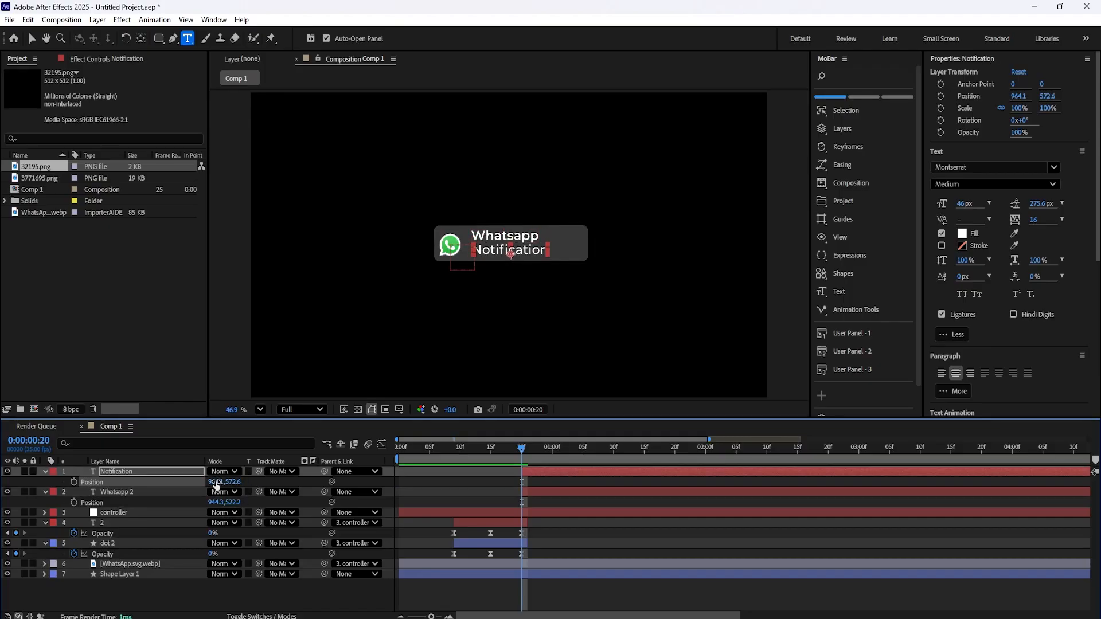
left_click_drag(217, 485, 220, 483)
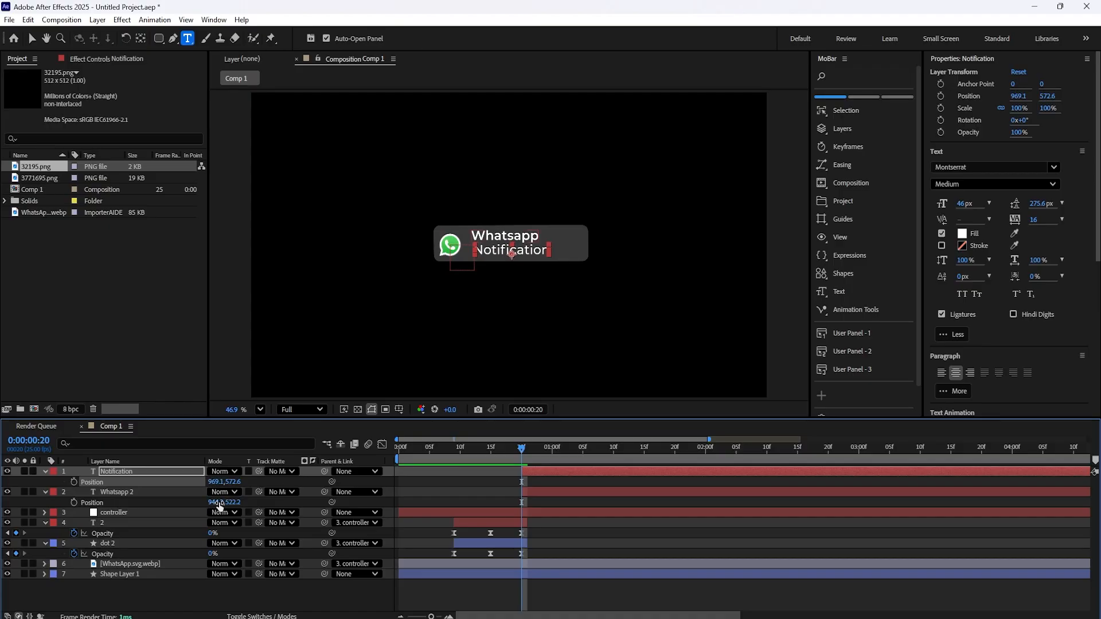
left_click_drag(211, 482, 208, 481)
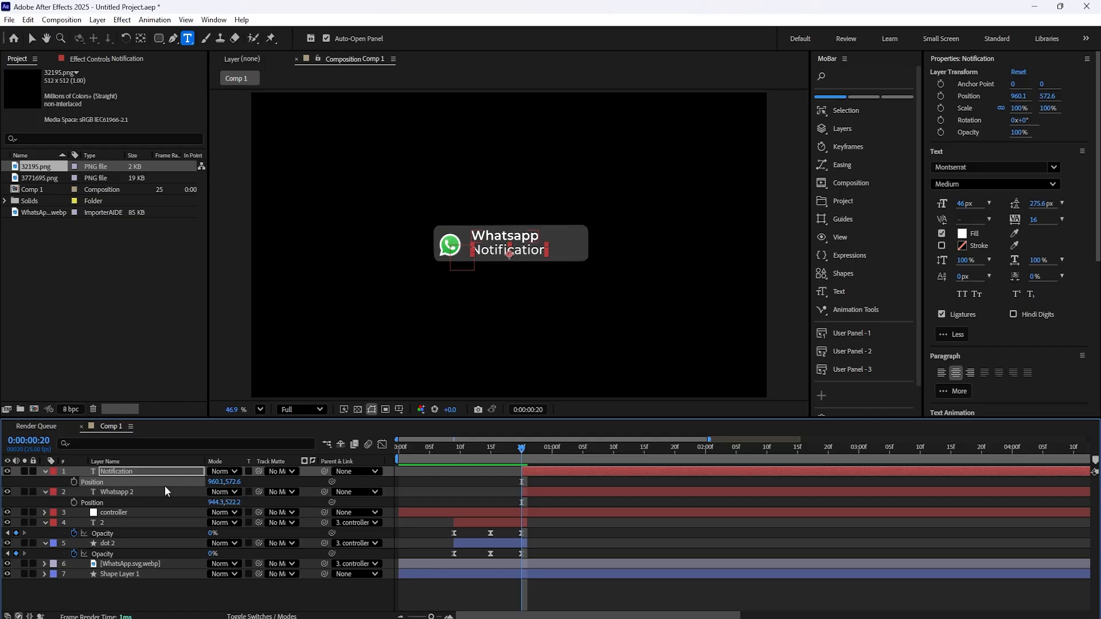
left_click(162, 471)
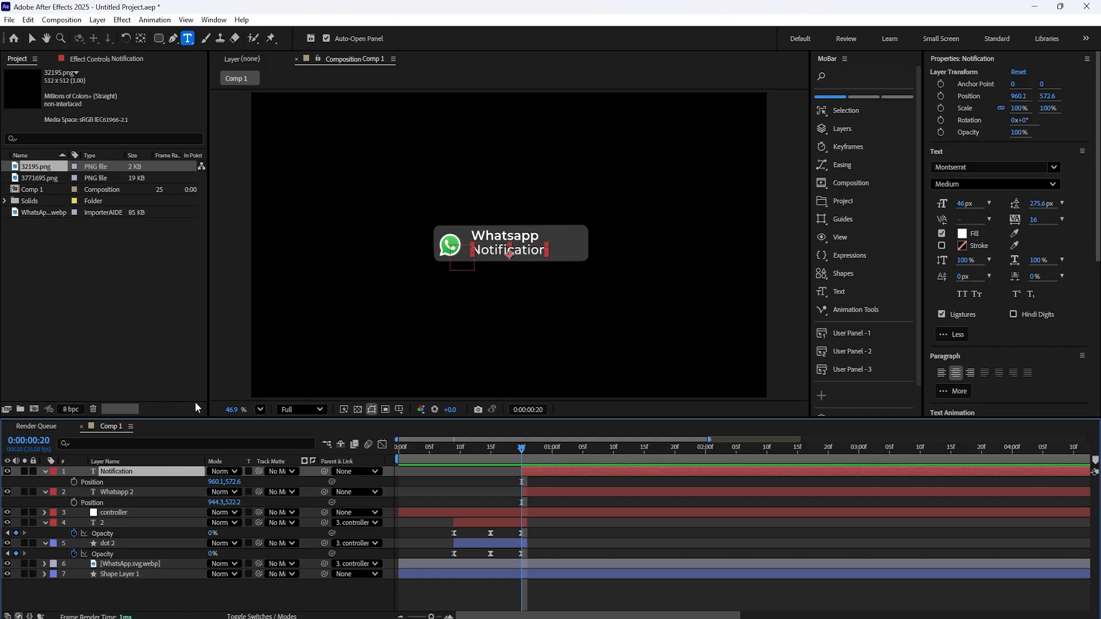
left_click(161, 601)
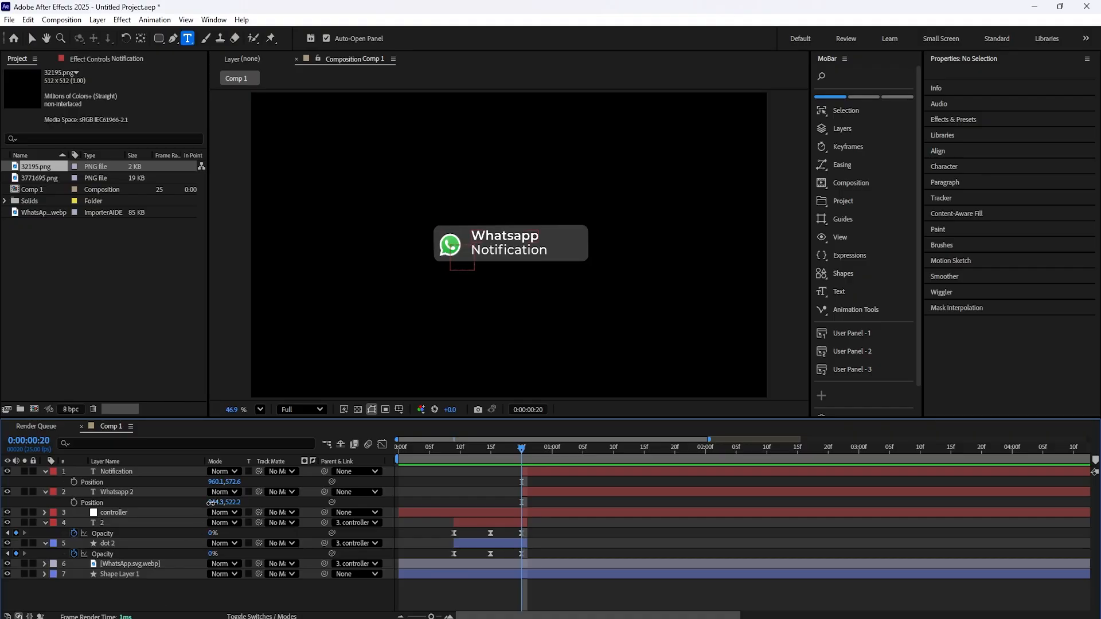
left_click(211, 503)
left_click_drag(214, 482, 217, 482)
- Keyframe the current Position of the Notification and Whatsapp 2 text layers at frame 20
left_click_drag(522, 451, 520, 550)
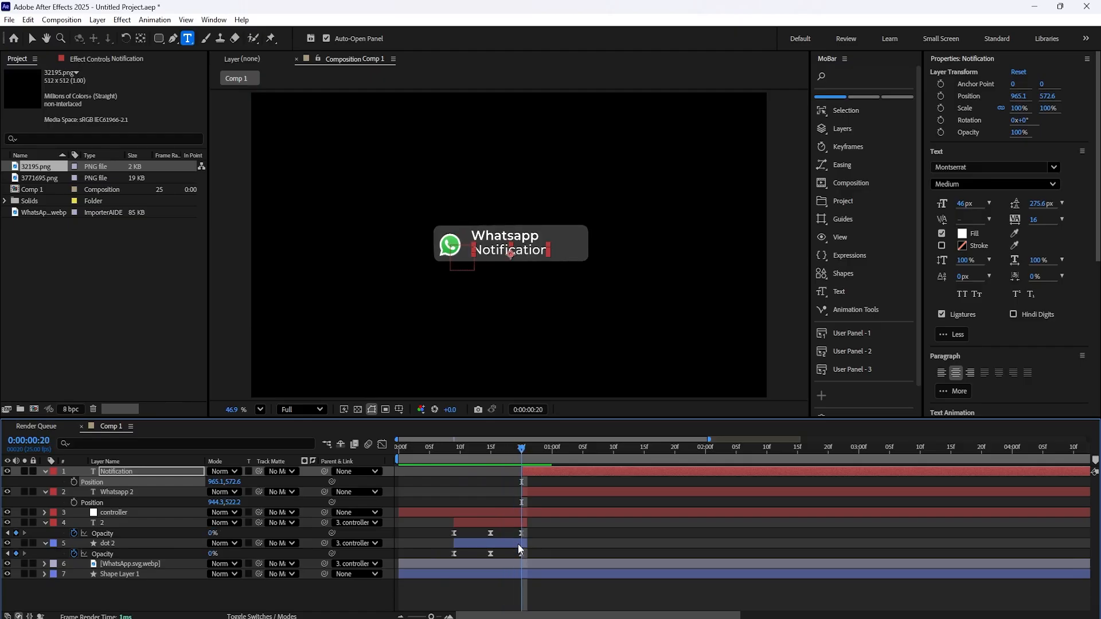
left_click(73, 481)
left_click(74, 503)
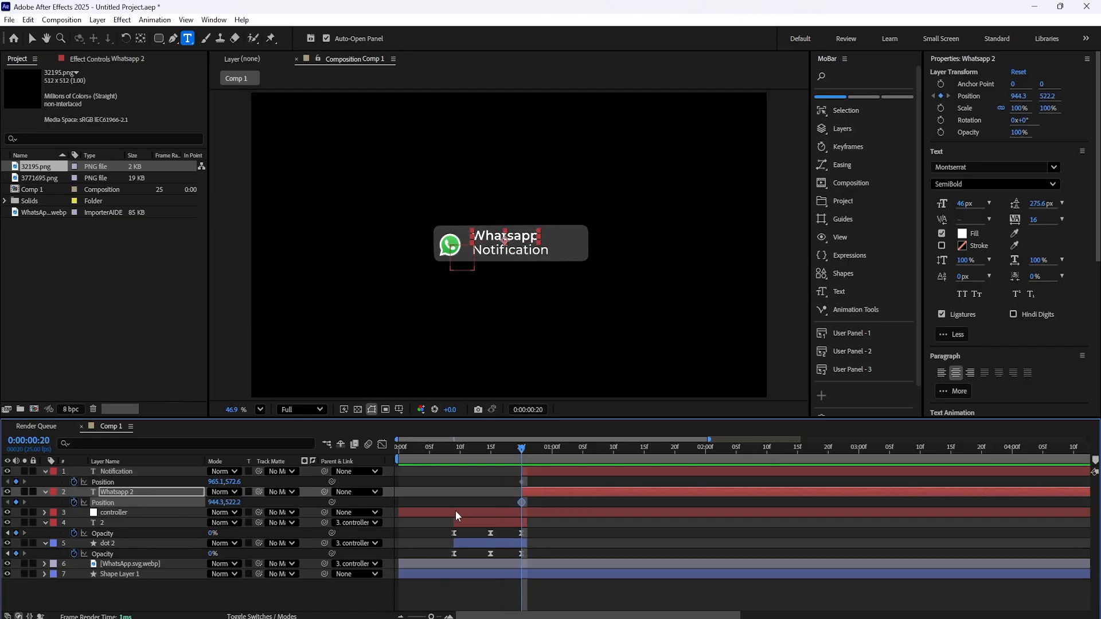
- Move the Position keyframes of the Notification and Whatsapp 2 text layers to 0:00:01:05
left_click(522, 482)
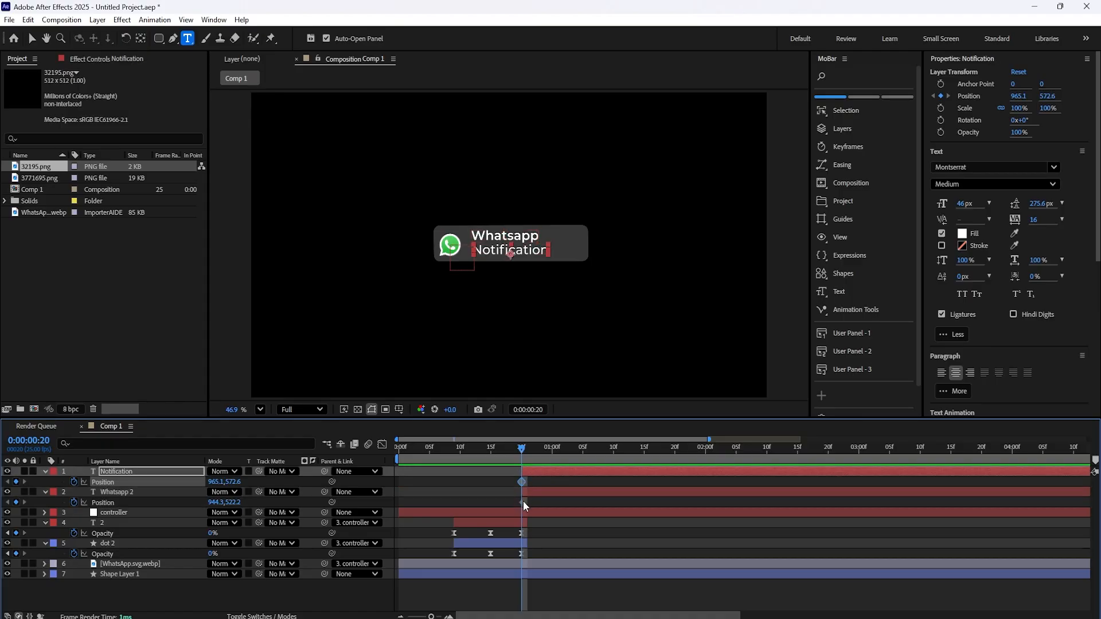
left_click(522, 503)
left_click(523, 483, "shift")
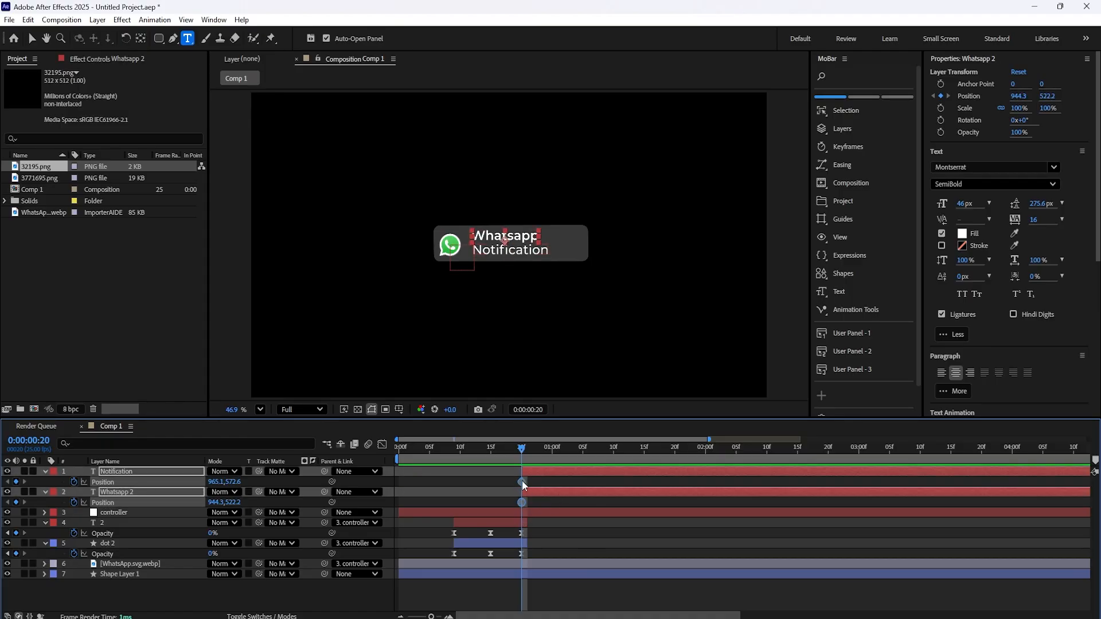
left_click_drag(523, 487, 583, 496)
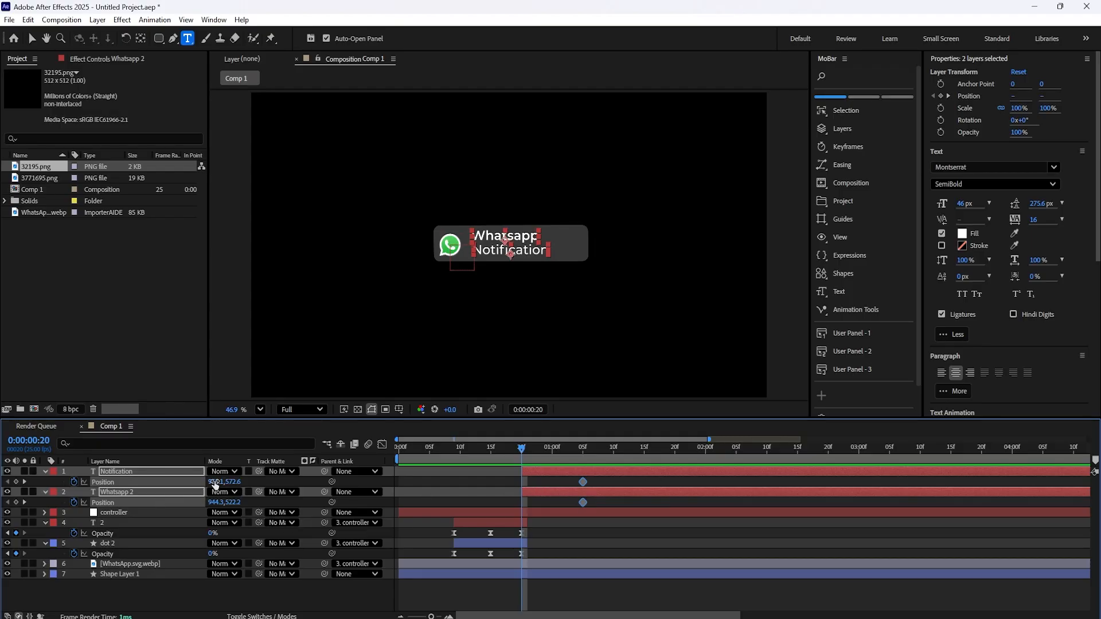
- At frame 20, shift both texts to start further right, Notification at X 1013.1 and Whatsapp 2 at X 992.3, and preview the slide
left_click_drag(215, 485, 252, 492)
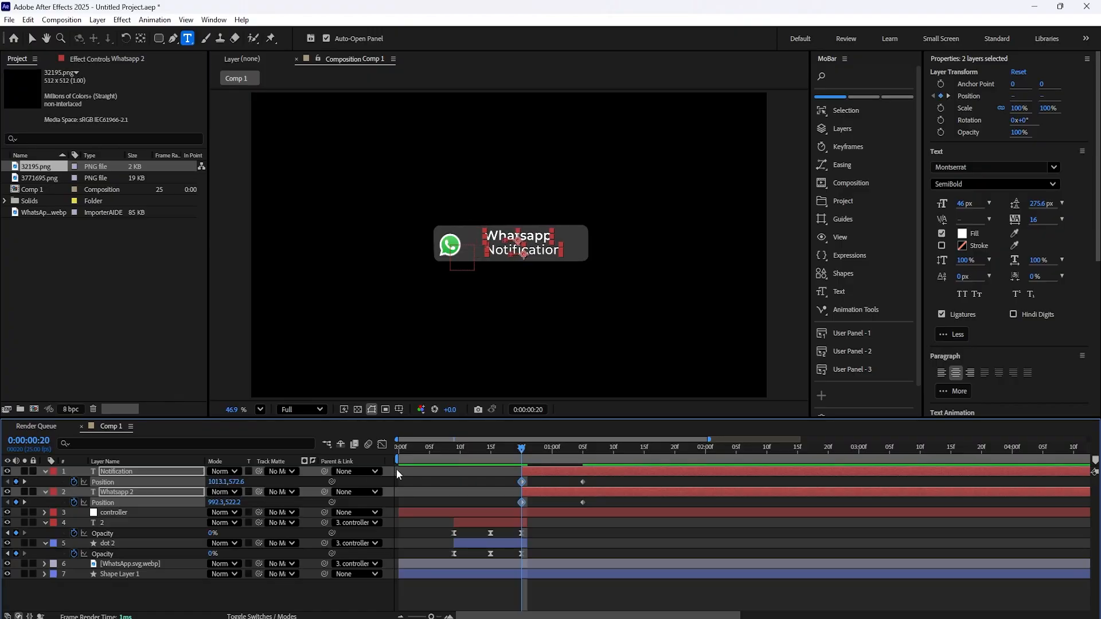
key("space")
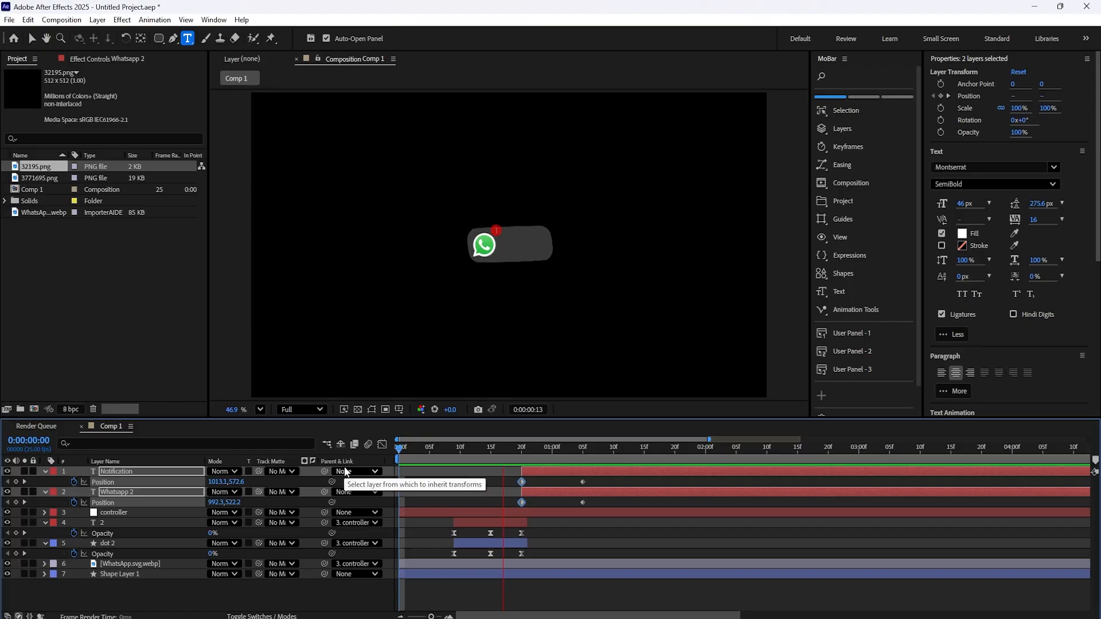
key("space")
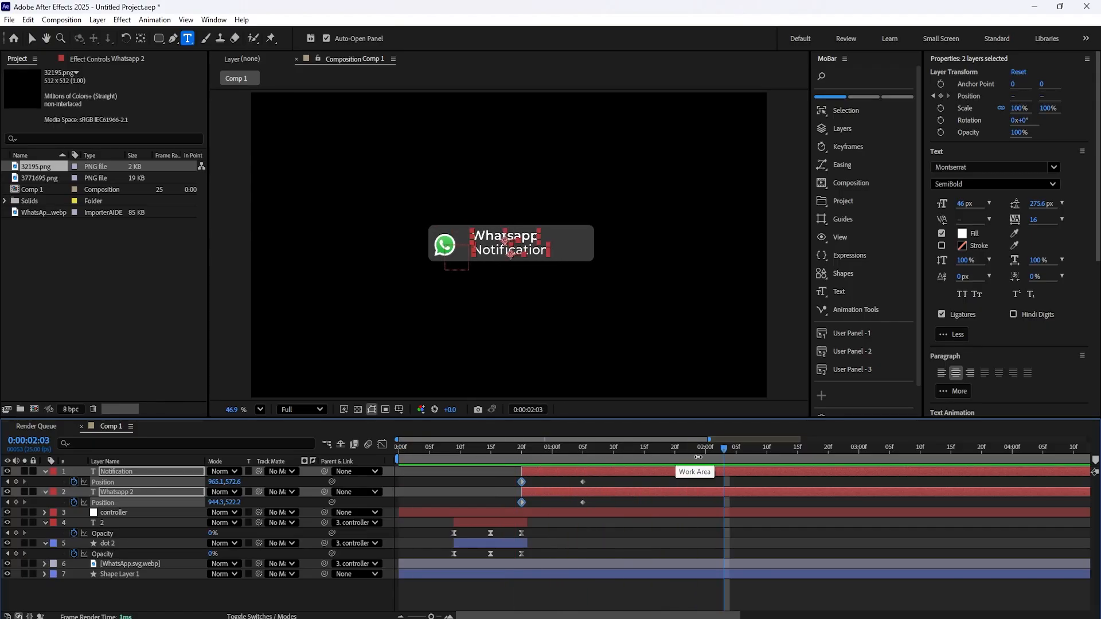
- Keyframe the Opacity of the Notification and Whatsapp 2 layers at 0% on frame 20
left_click(520, 460)
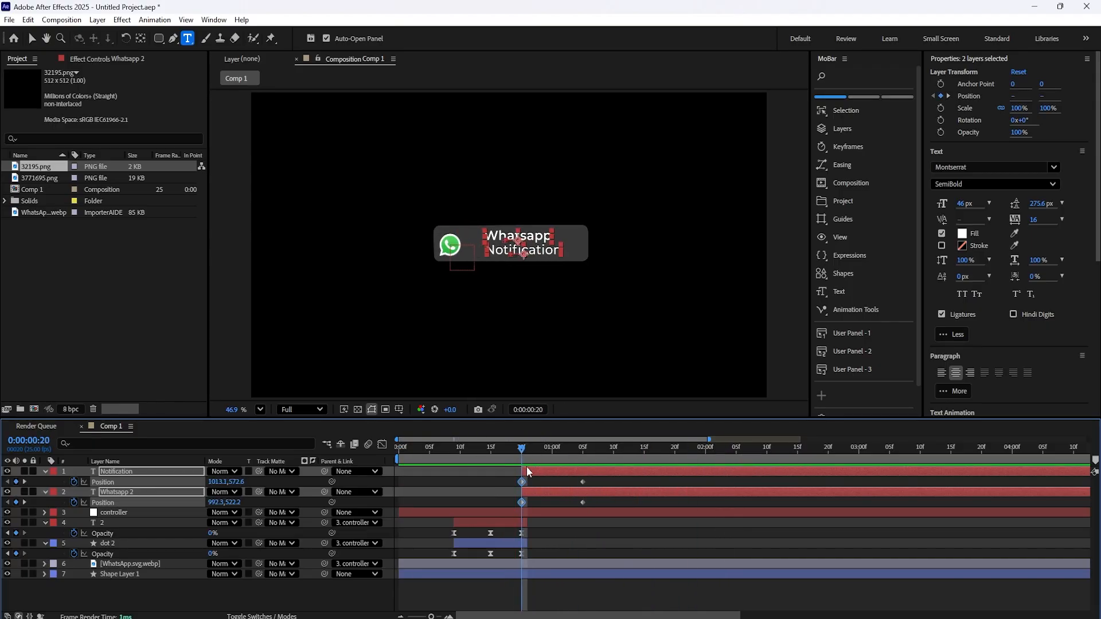
key("t")
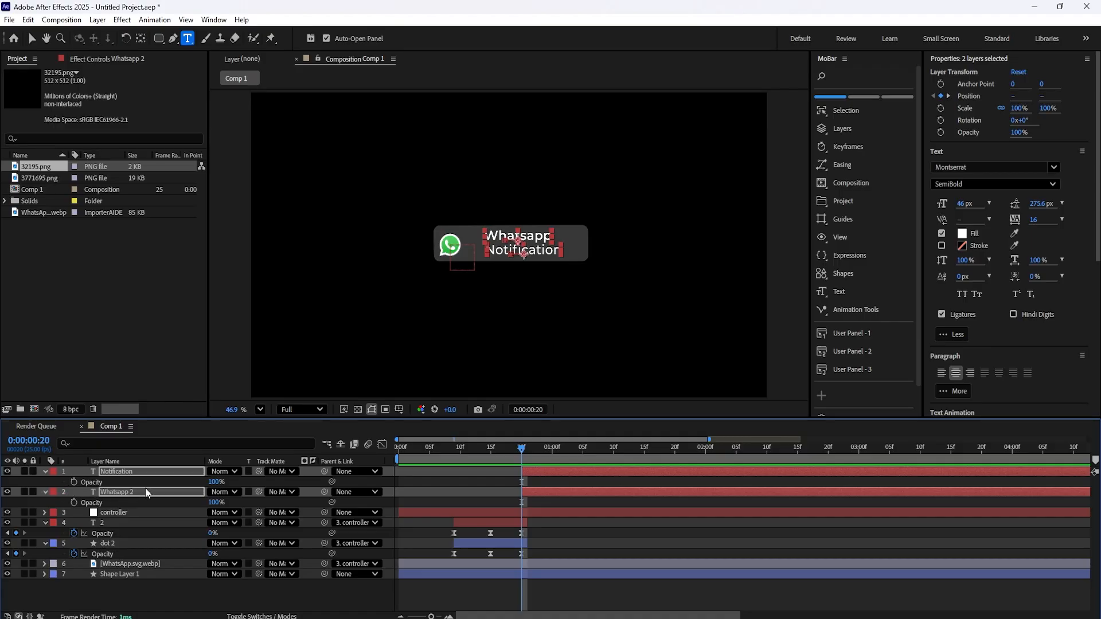
left_click_drag(215, 482, 151, 477)
left_click(74, 483)
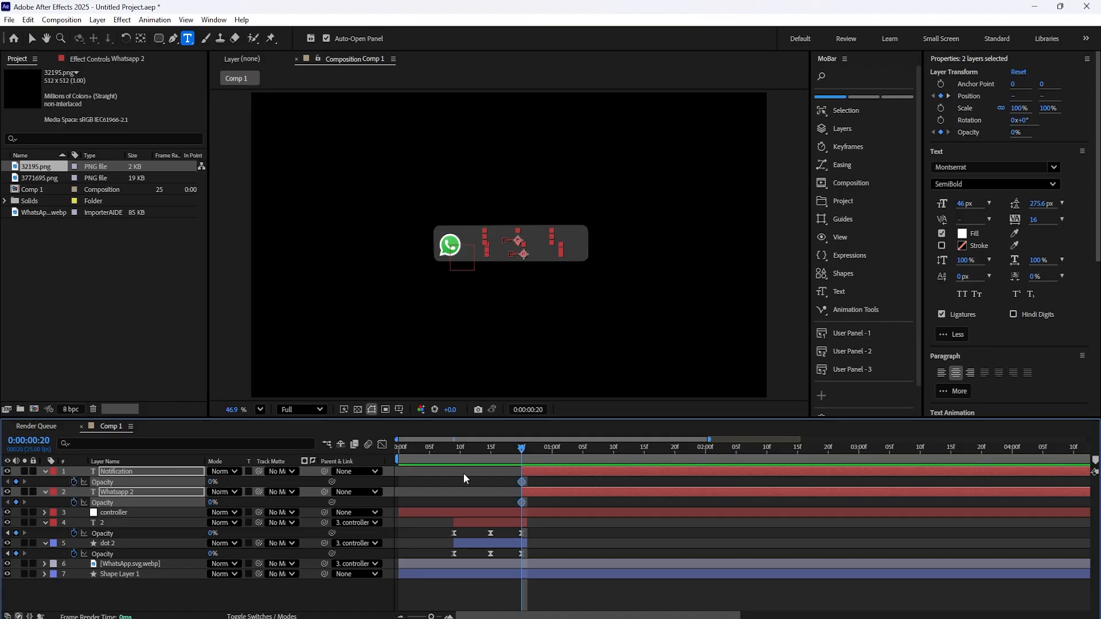
- Show Position alongside Opacity and set both text layers' Opacity to 100% at 0:00:01:05
key("alt+shift+p")
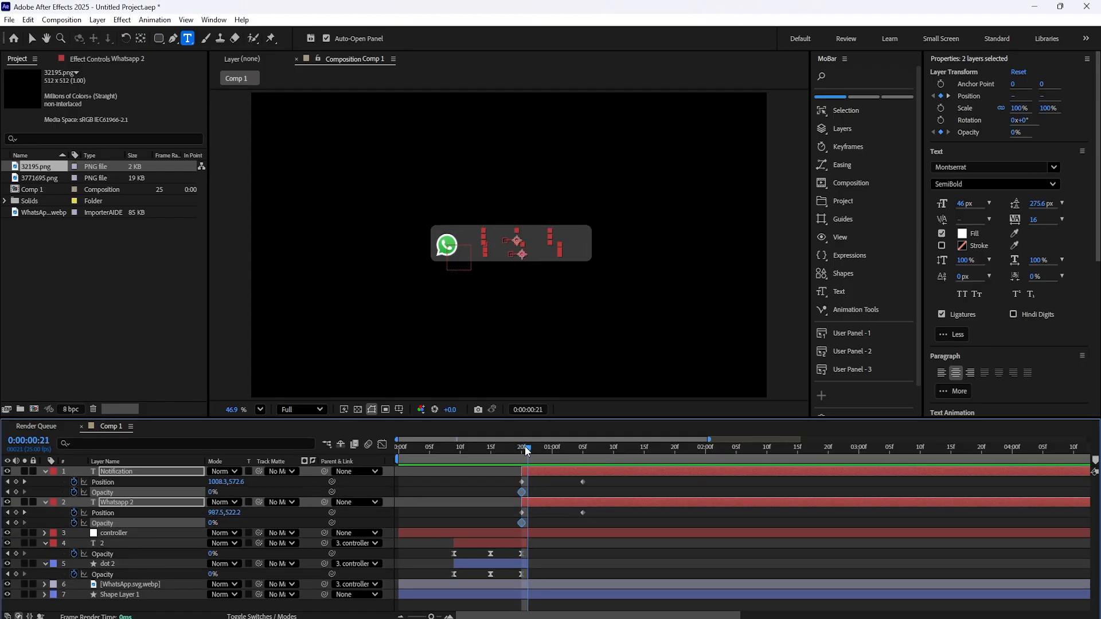
left_click_drag(522, 451, 579, 464)
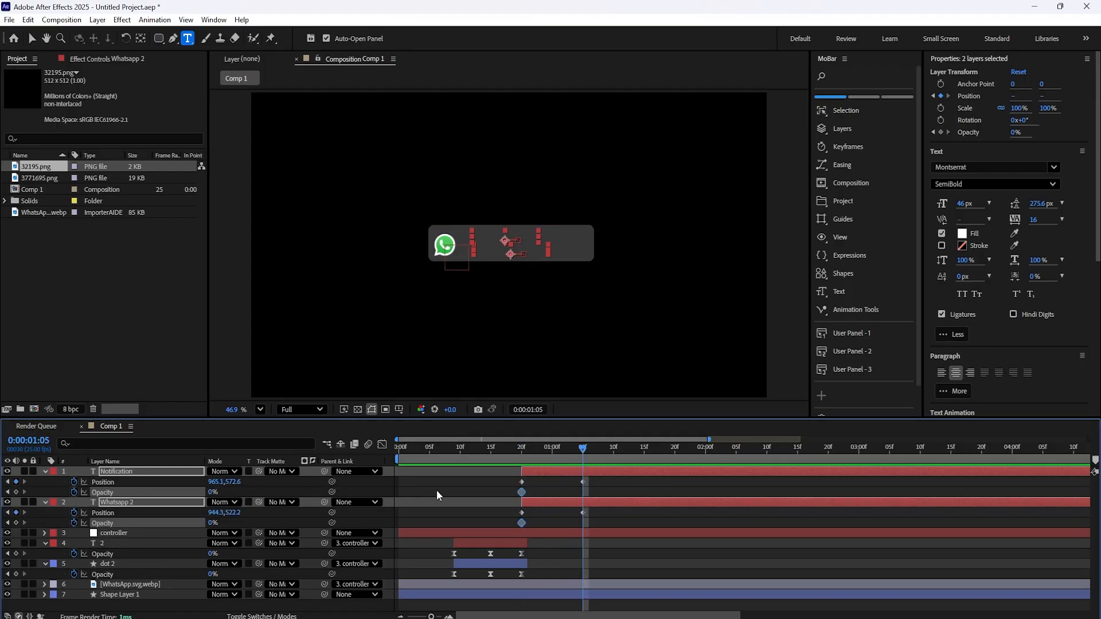
left_click_drag(213, 523, 330, 533)
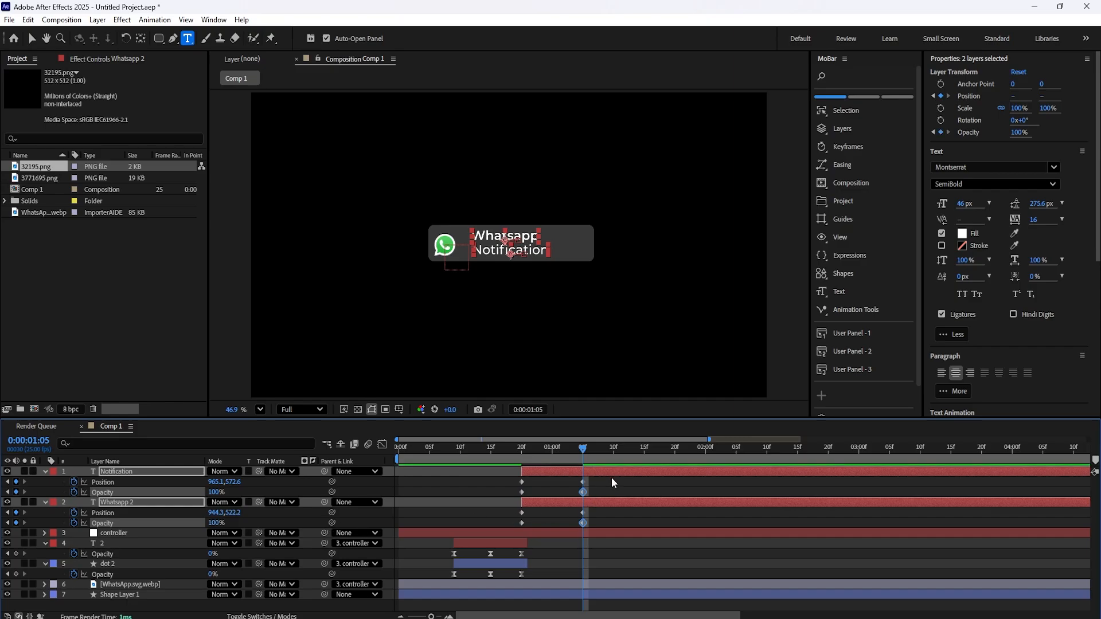
- Apply the Fast In - Sluggish Out easing to all Position and Opacity keyframes of both text layers and preview the animation
left_click_drag(612, 483, 511, 532)
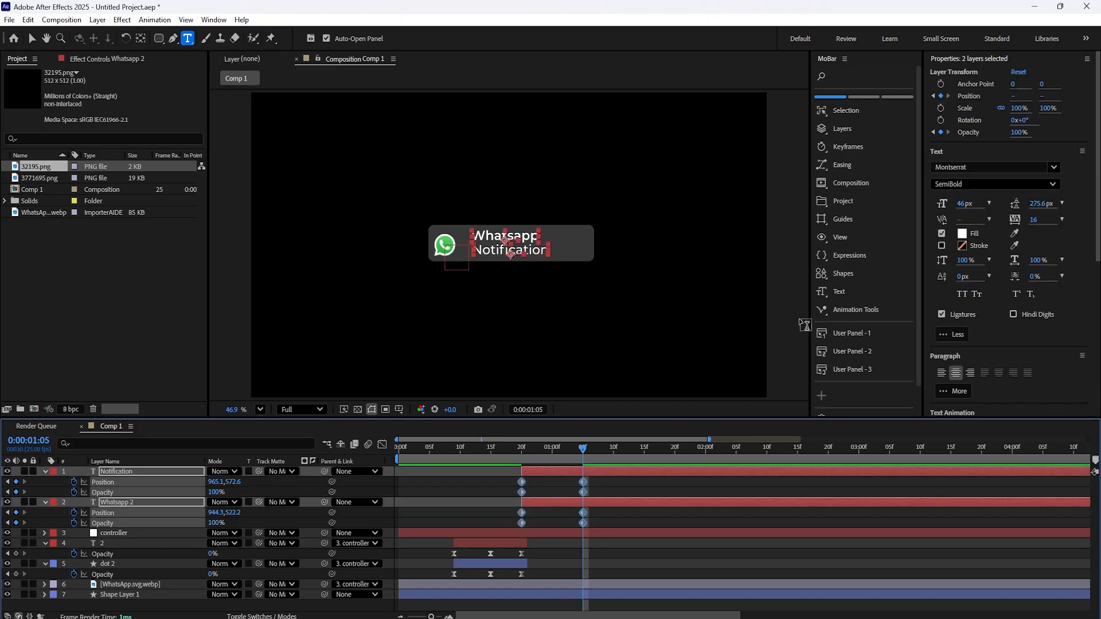
left_click(842, 167)
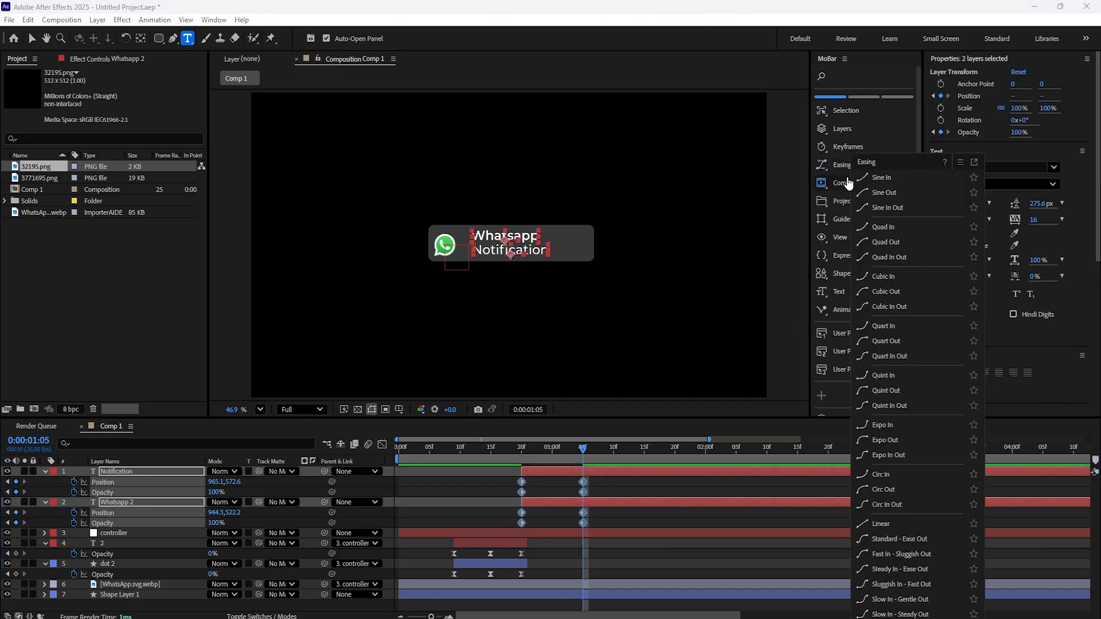
left_click(899, 556)
left_click_drag(583, 449, 561, 459)
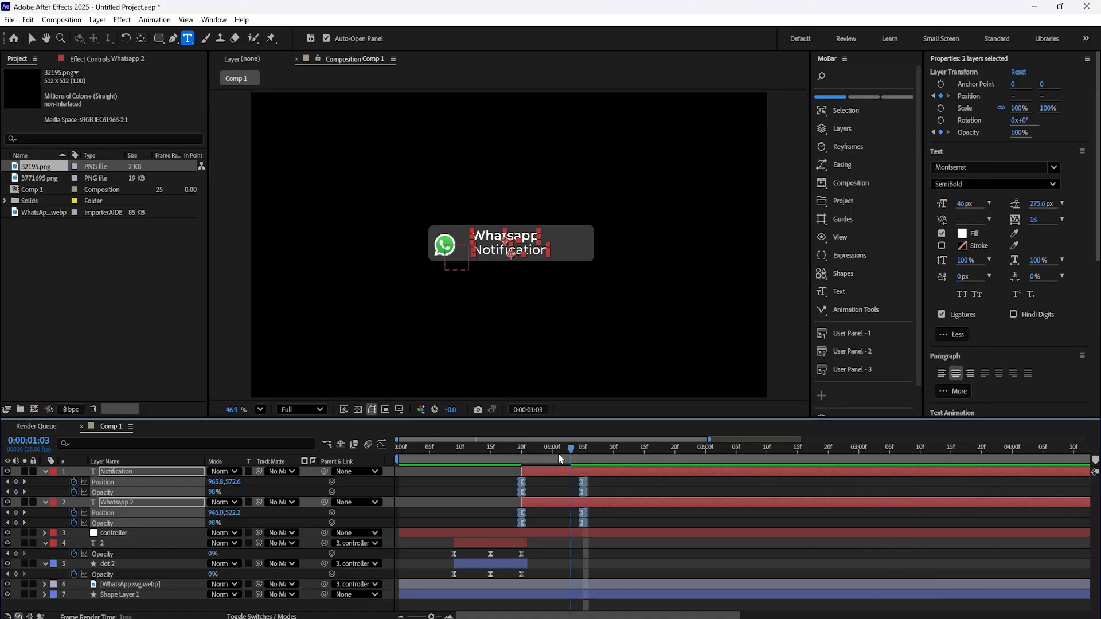
key("Home")
key("space")
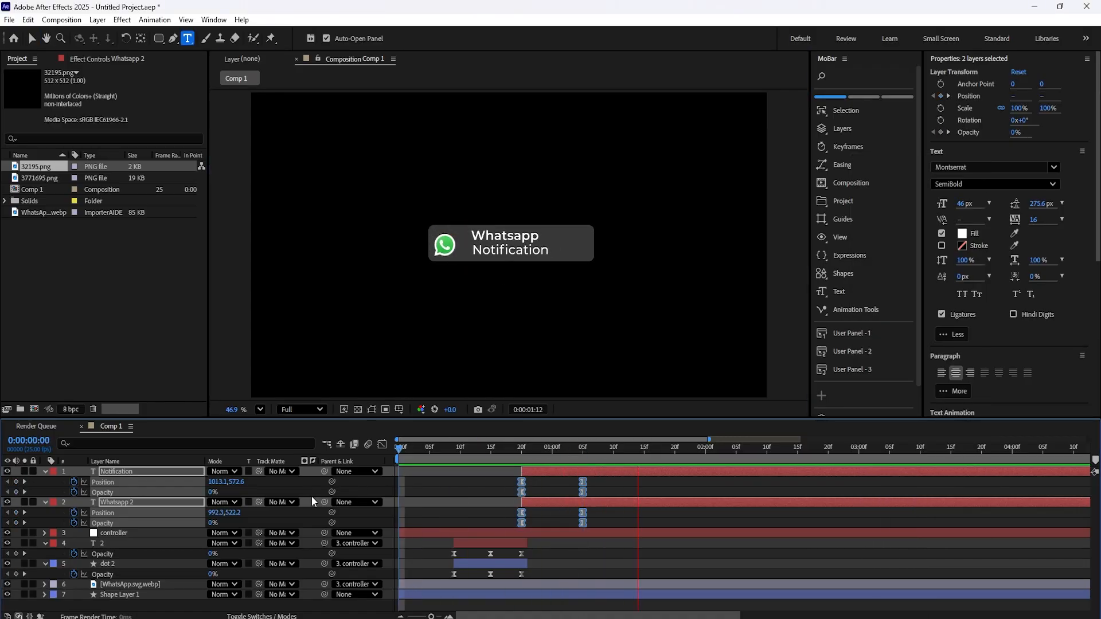
key("space")
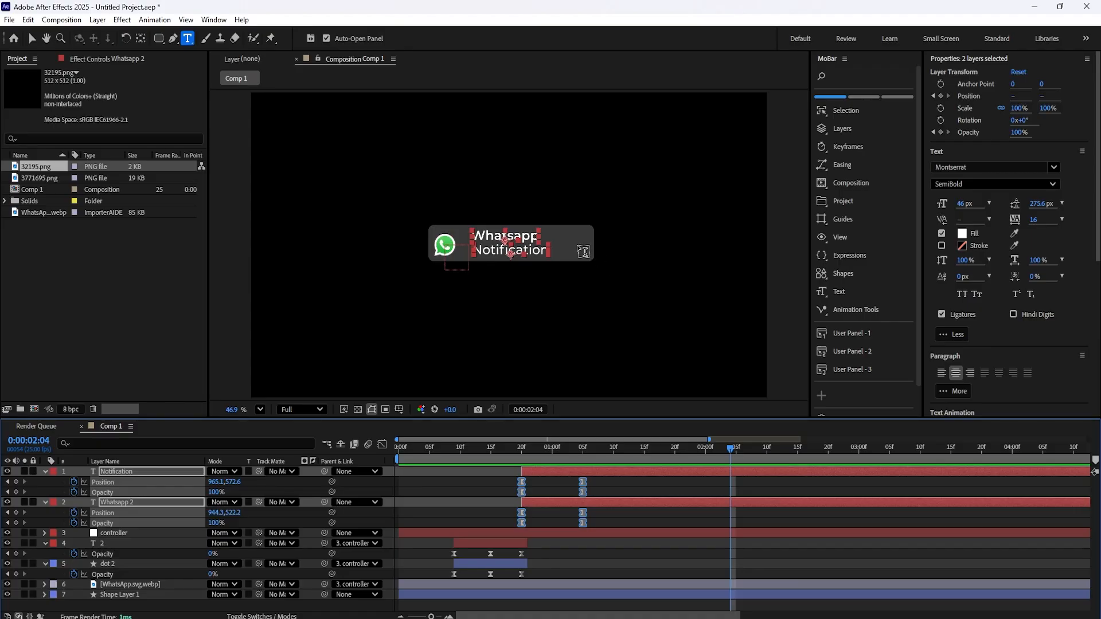
- Collapse the text layers' properties and place 32195.png in the composition below the notification bar
left_click(45, 471)
left_click(94, 580)
left_click(29, 177)
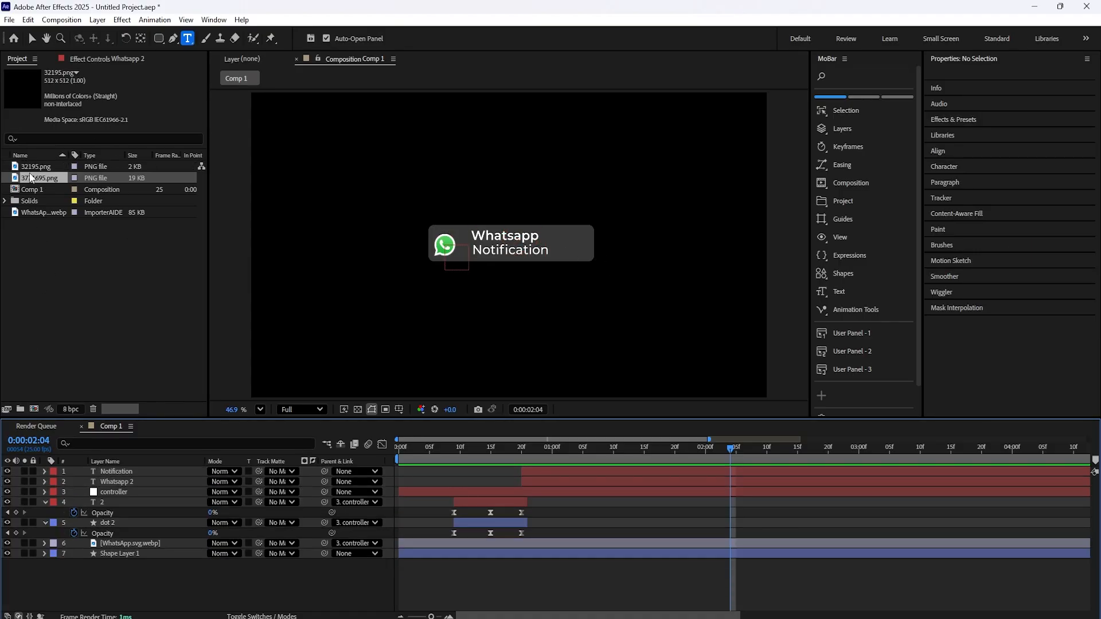
left_click(31, 168)
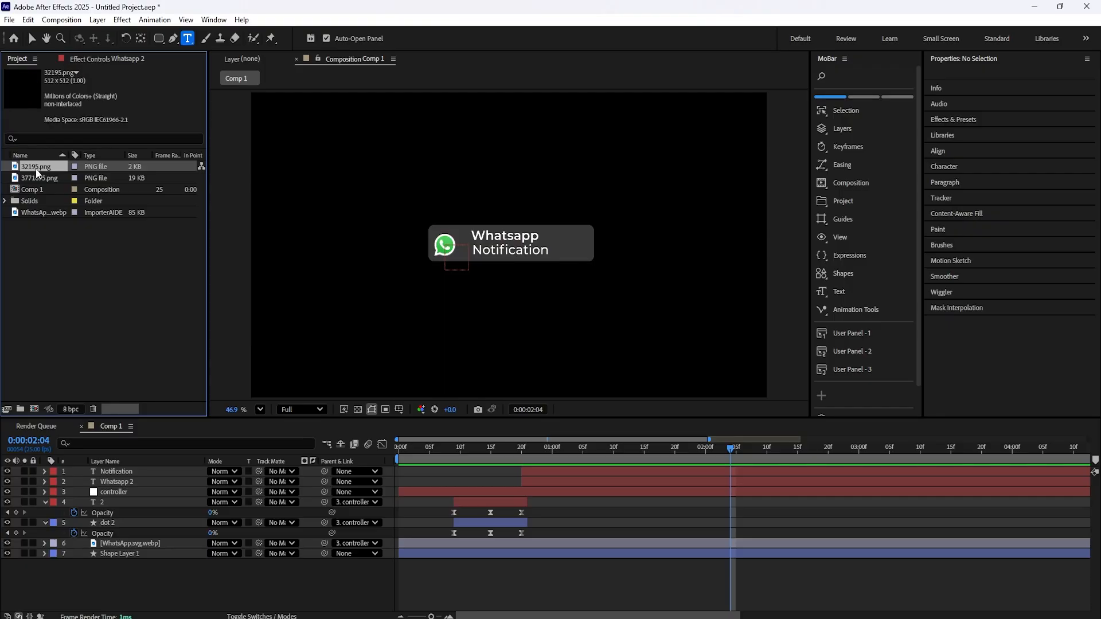
left_click_drag(36, 171, 518, 313)
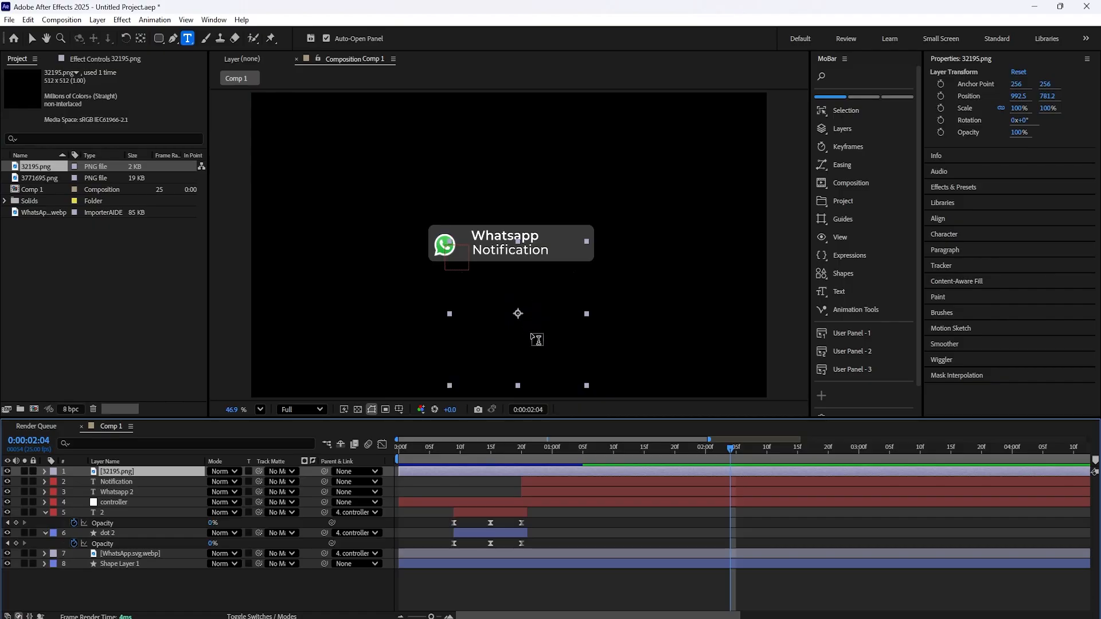
- Apply a Fill effect to the 32195.png layer and set its color to white (FFFFFF)
key("ctrl+space")
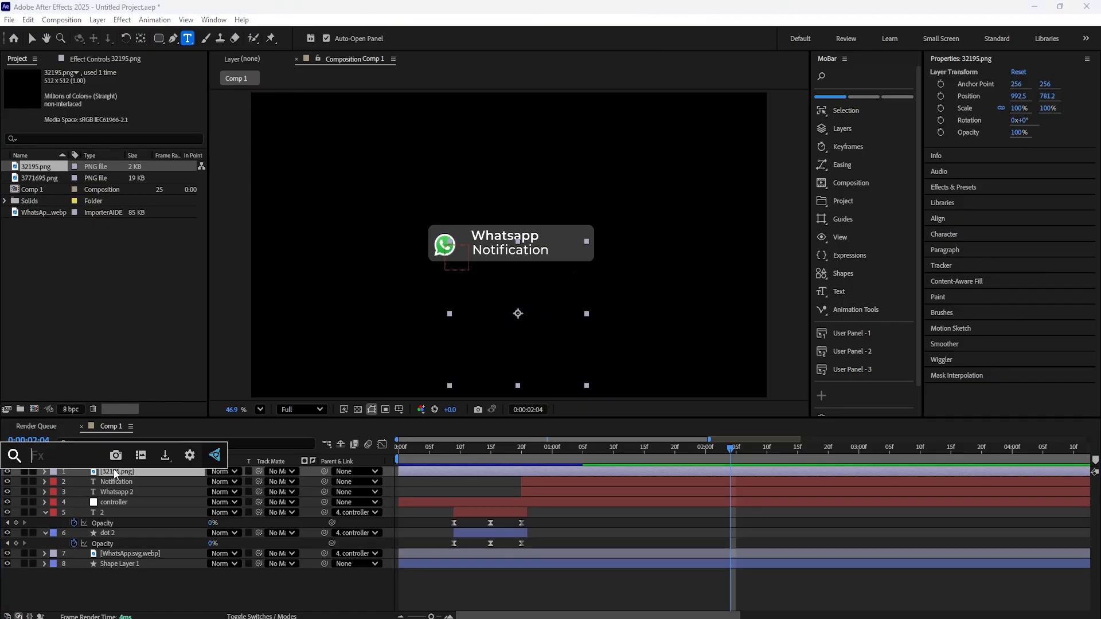
type("fill")
key("Return")
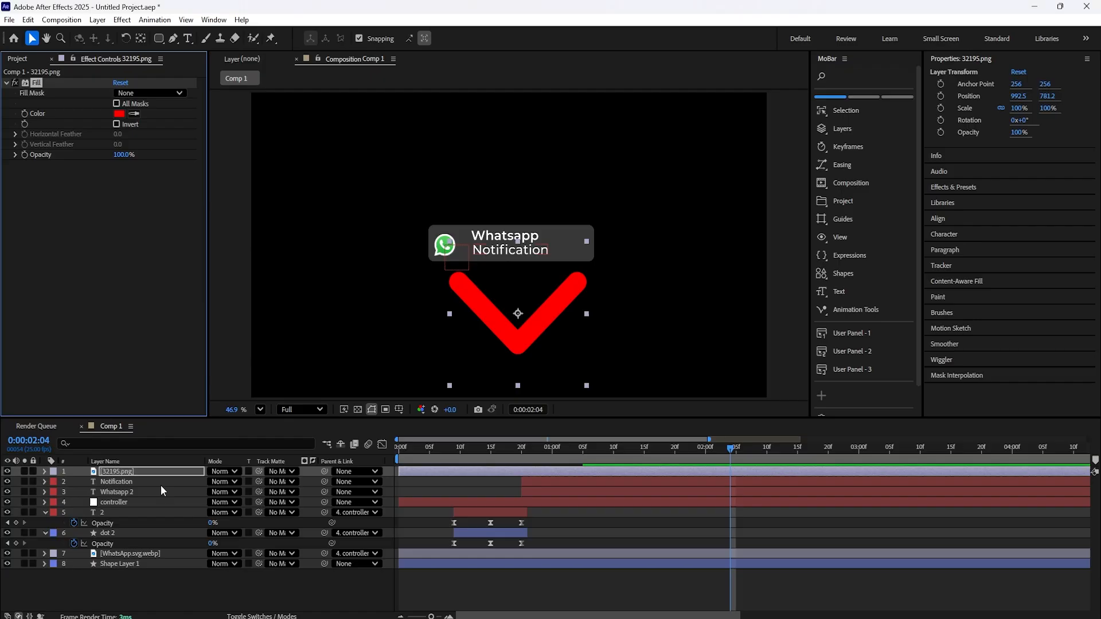
left_click(119, 114)
left_click(421, 242)
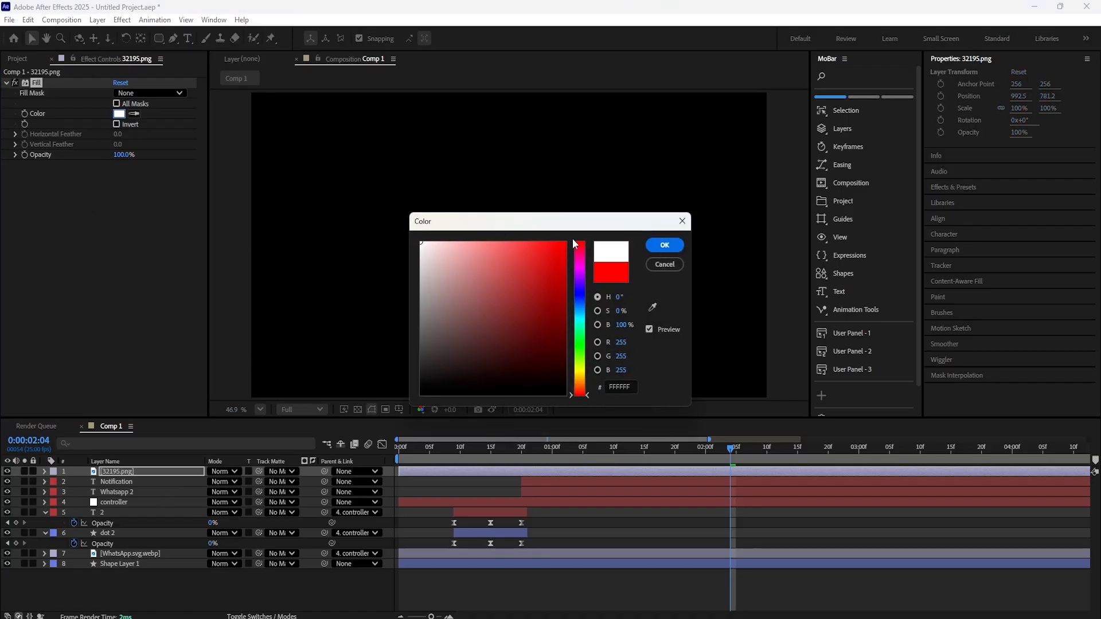
left_click(661, 245)
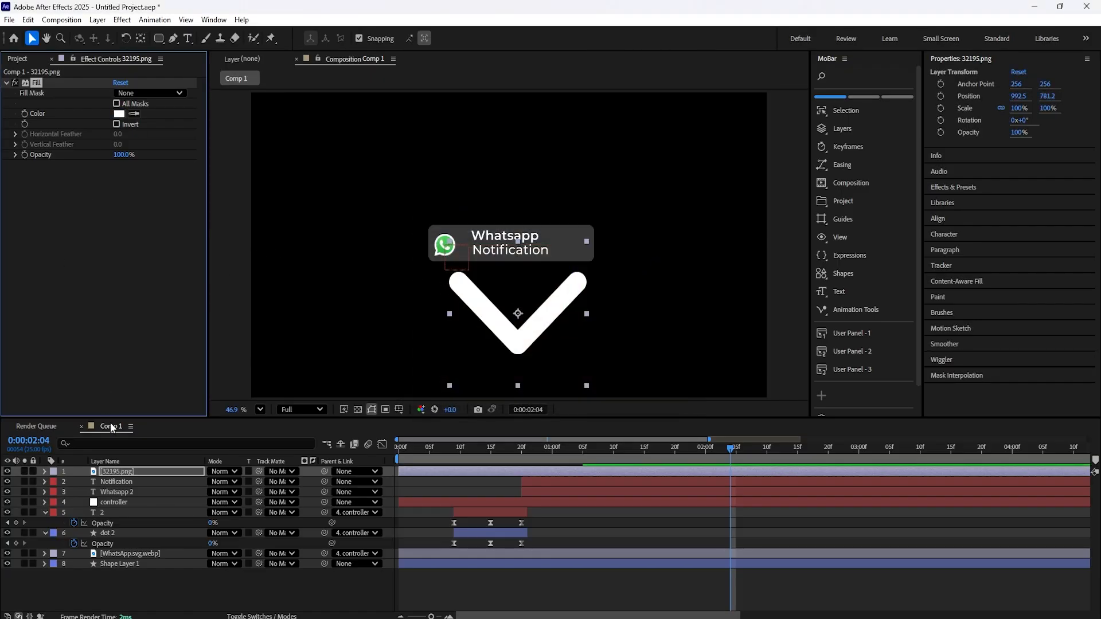
- Scale the arrow image to 13% and position it at 1228.5, 526.2 near the bar's right end
key("s")
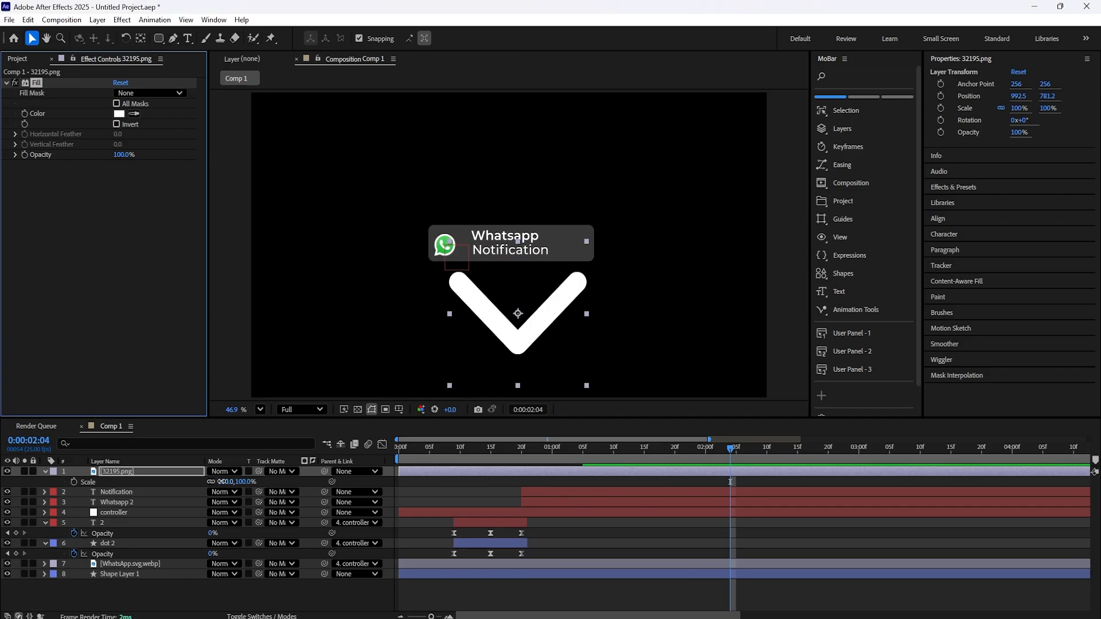
left_click_drag(221, 482, 108, 470)
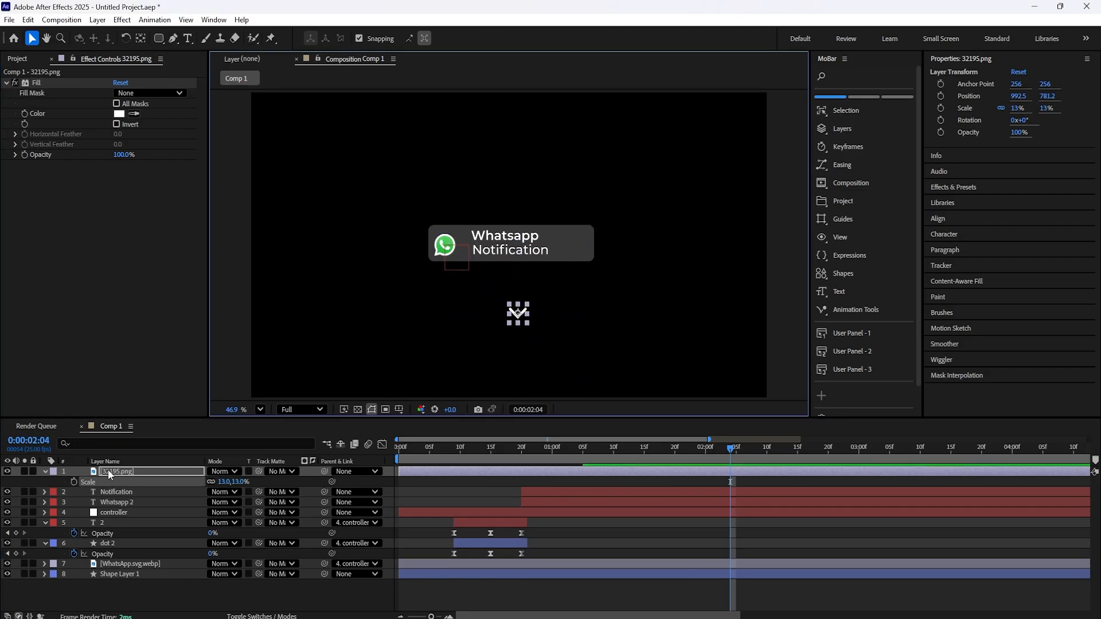
key("p")
left_click_drag(213, 480, 107, 485)
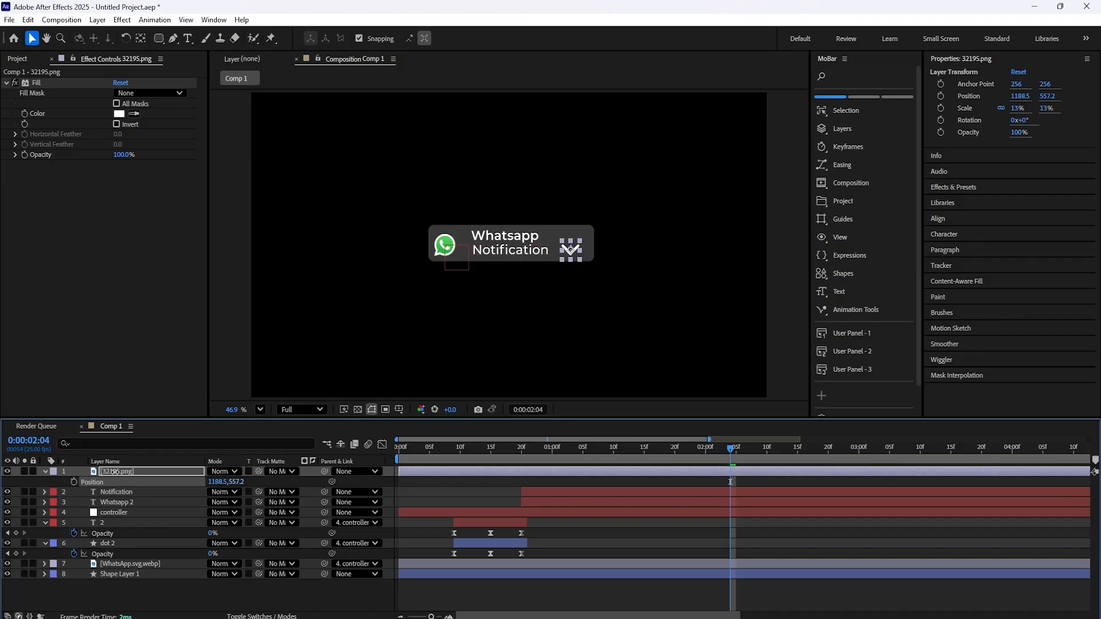
mouse_move(214, 483)
left_mouse_down()
mouse_move(236, 482)
mouse_move(219, 482)
left_mouse_up()
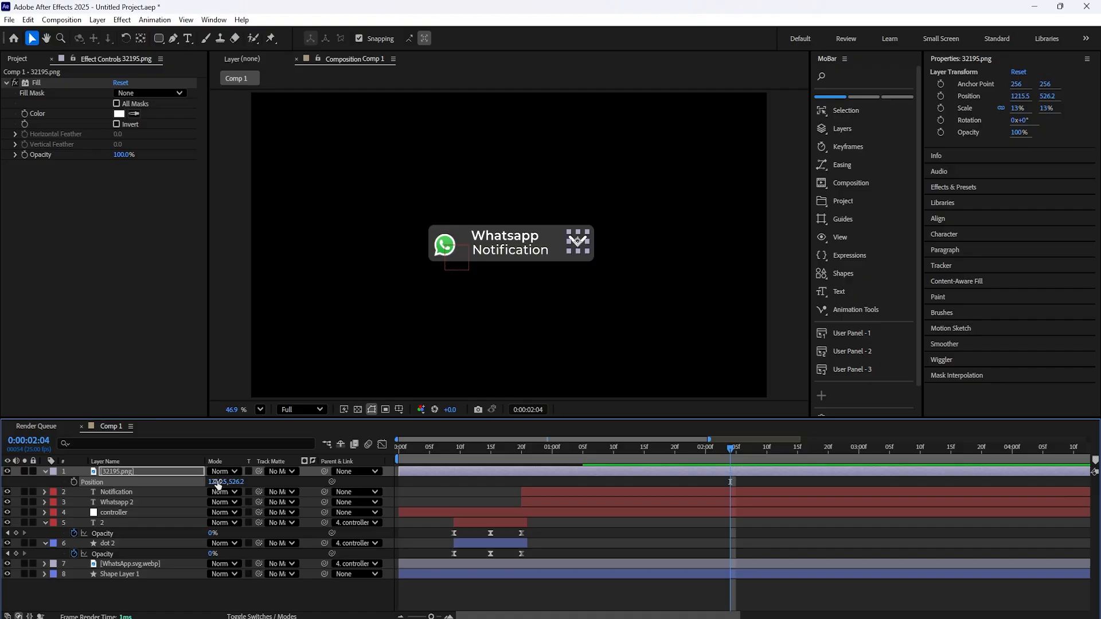
left_click_drag(217, 482, 224, 483)
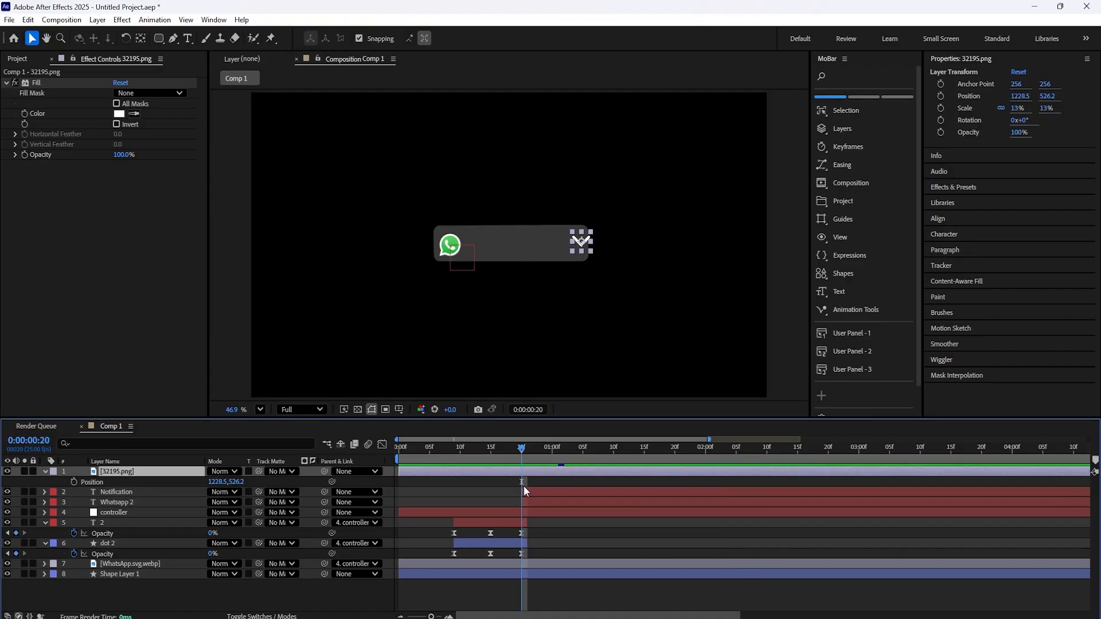
- Trim the arrow layer to start at frame 20 and keyframe its Scale there at 8%
key("alt+[")
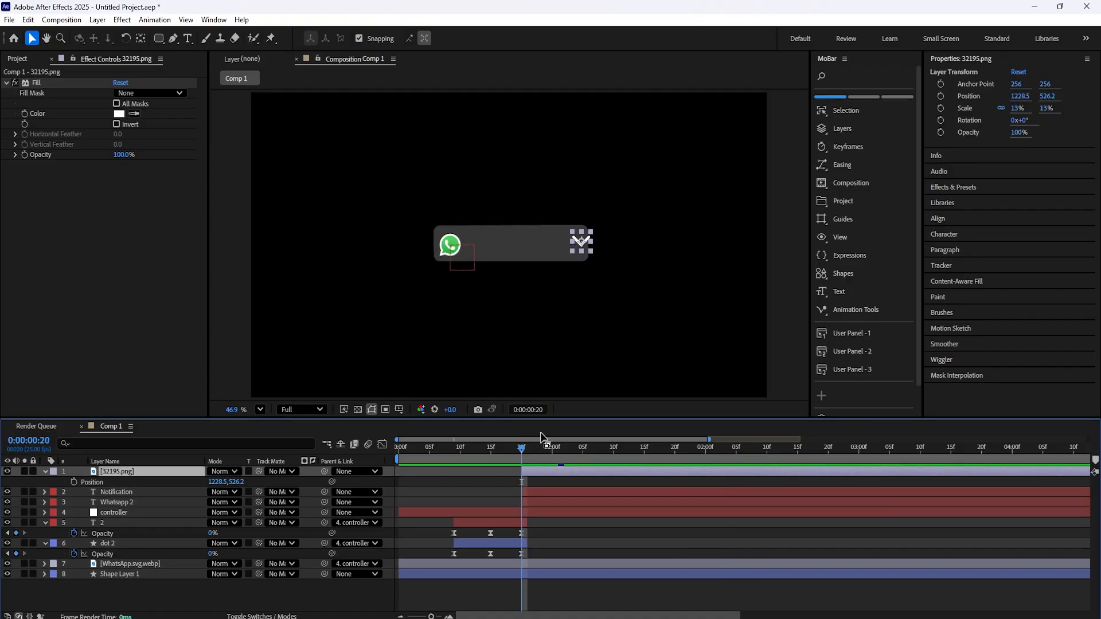
key("s")
left_click_drag(224, 485, 221, 482)
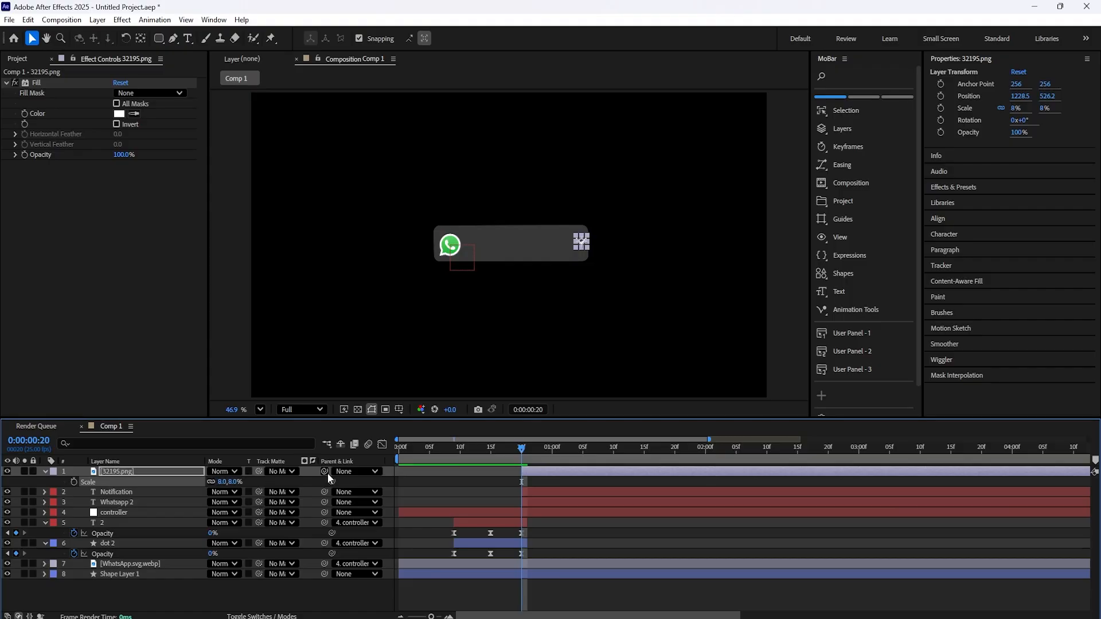
mouse_move(510, 449)
left_mouse_down()
mouse_move(565, 458)
mouse_move(522, 459)
left_mouse_up()
left_click(74, 485)
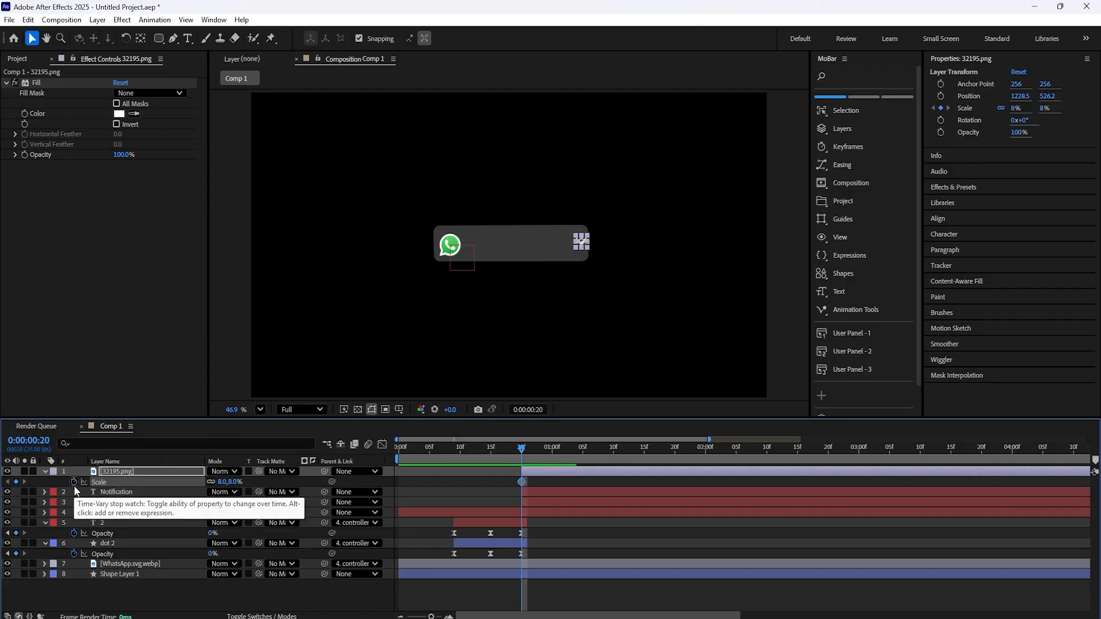
- Set the arrow layer's Scale to 10% at 0:00:01:00
left_click_drag(522, 454, 552, 458)
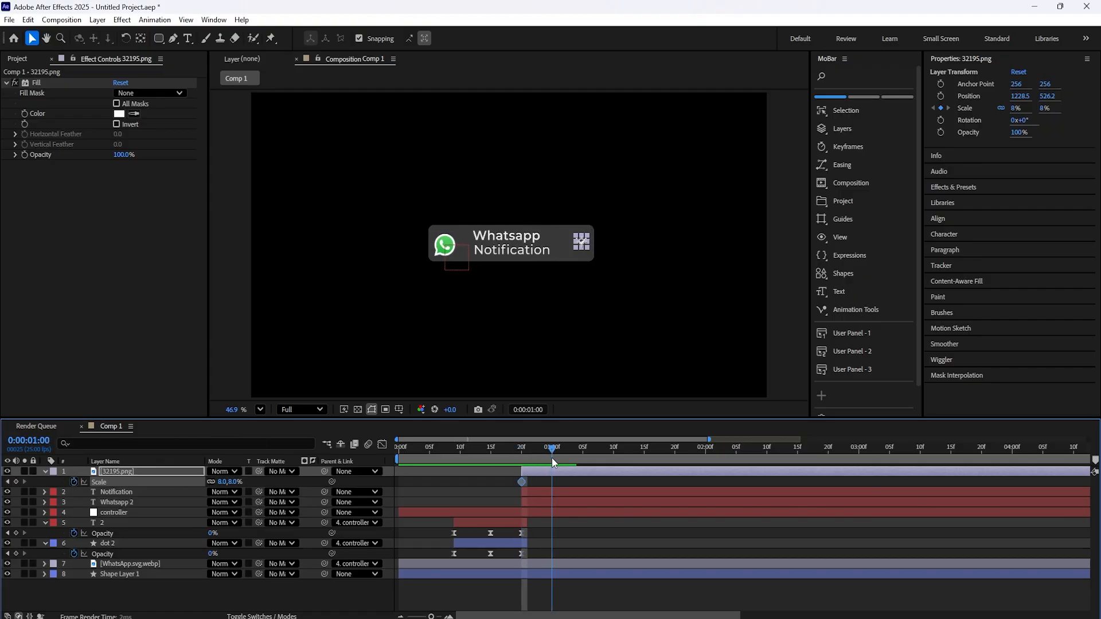
left_click(224, 486)
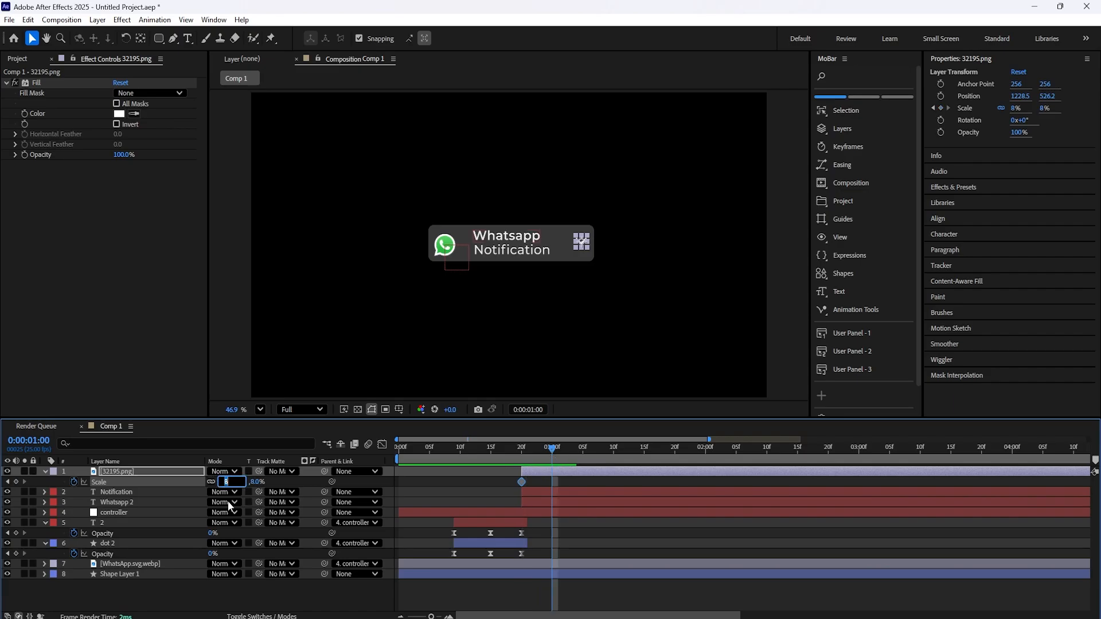
type("10")
key("Return")
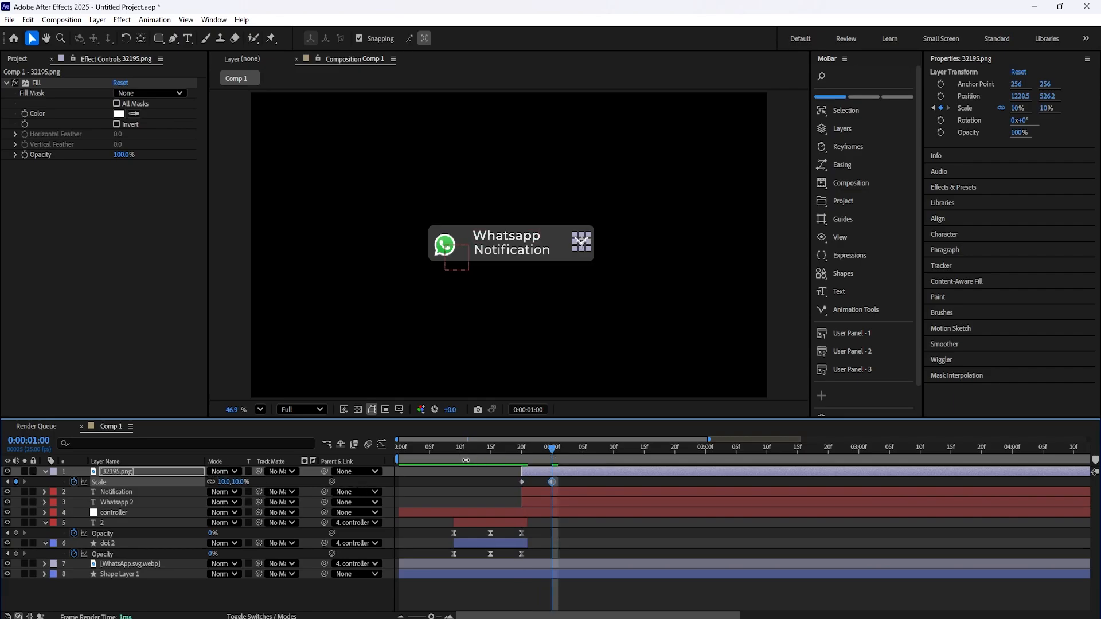
- Keyframe the dropdown arrow layer's Position at 1220.5, 526.2 at frame 20
left_click(107, 474)
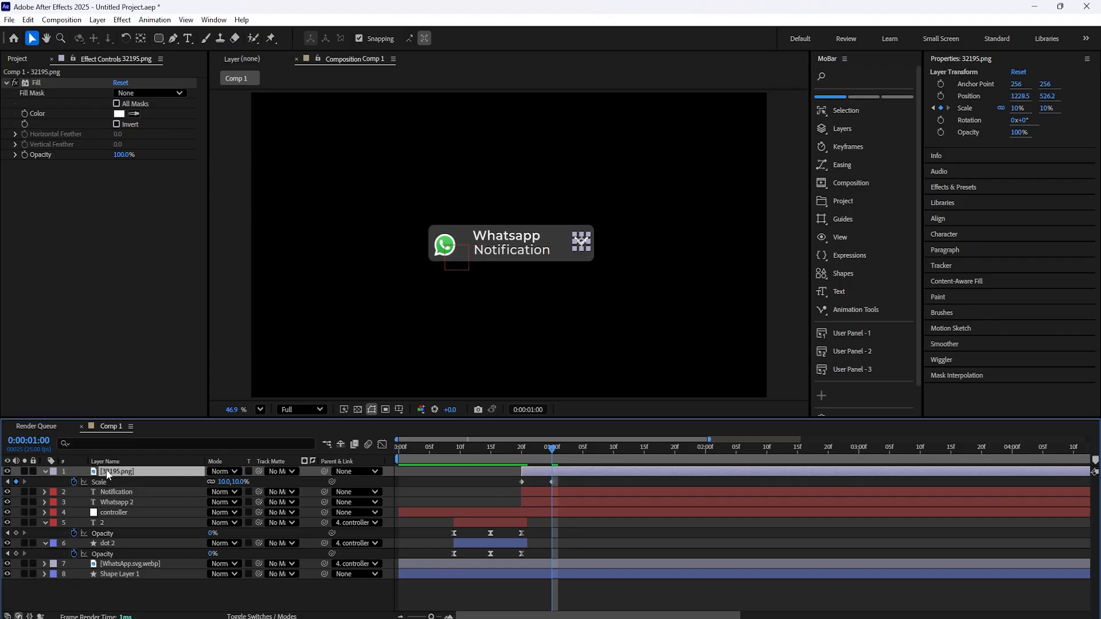
key("p")
key("s")
left_click_drag(554, 453, 522, 456)
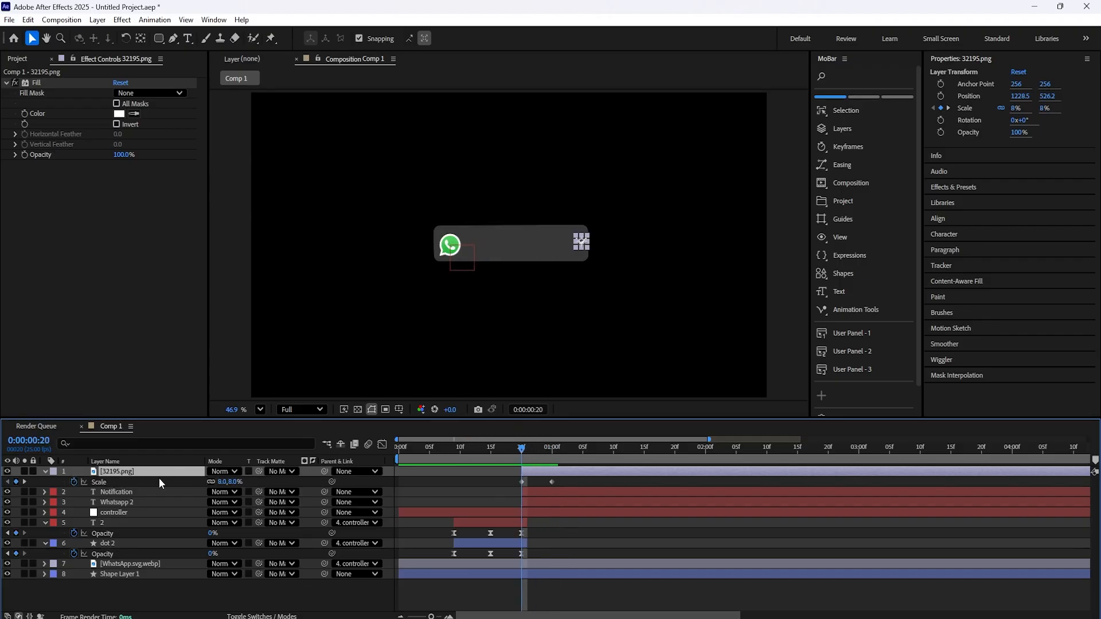
key("p")
left_click_drag(216, 487, 211, 484)
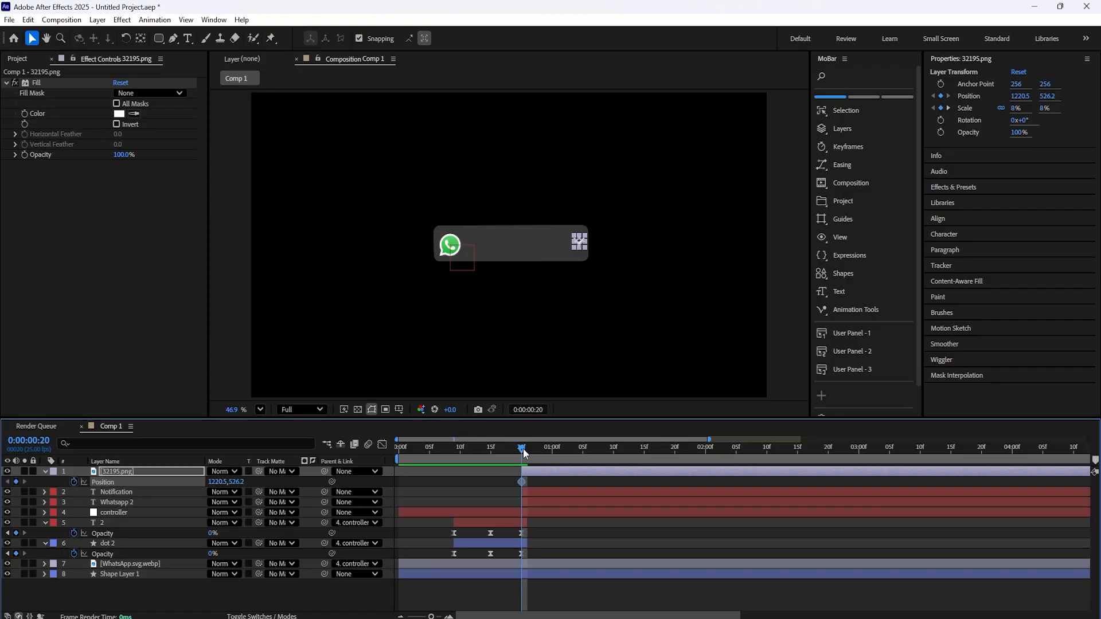
- Set the dropdown arrow's Position to 1238.5, 568.2 at 0:00:01:00, showing all its animated properties
left_click_drag(524, 454, 549, 458)
key("p")
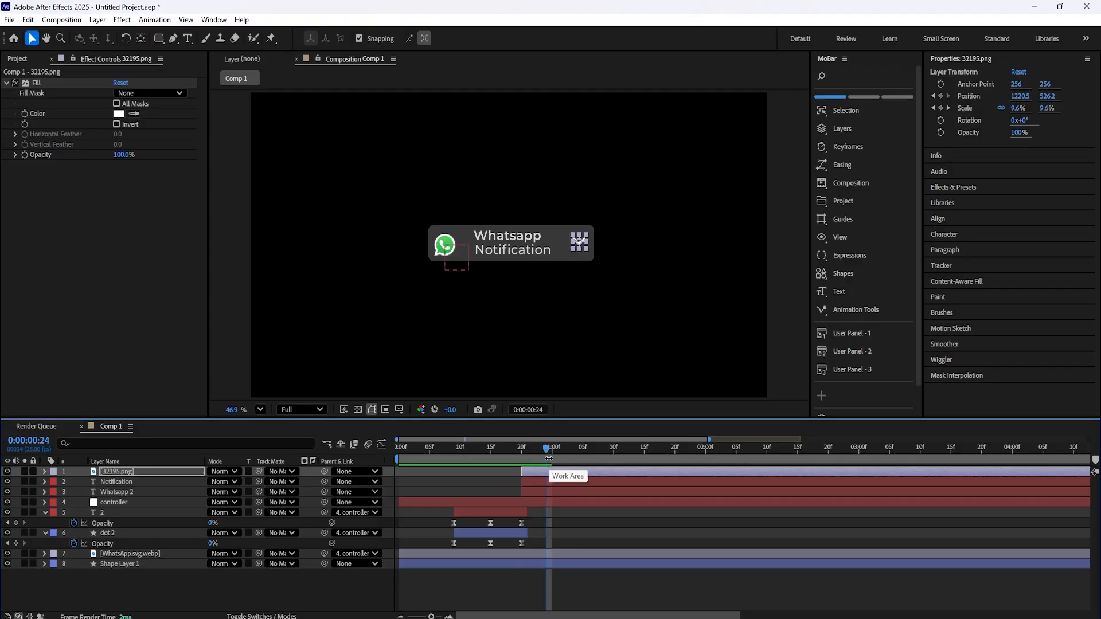
key("p")
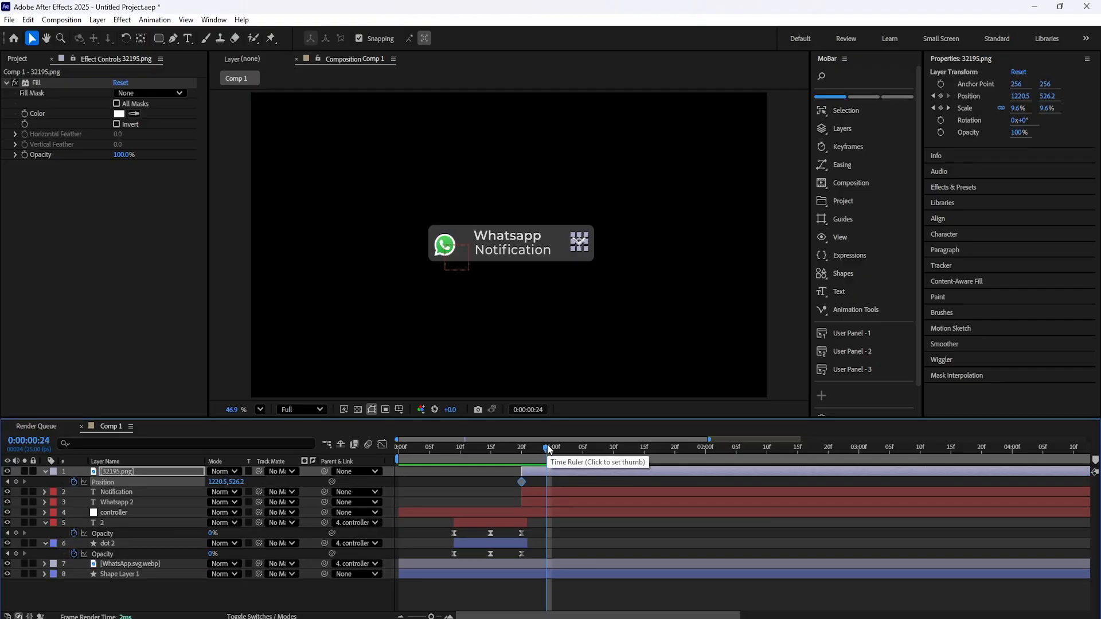
key("u")
key("u")
left_click_drag(547, 445, 551, 445)
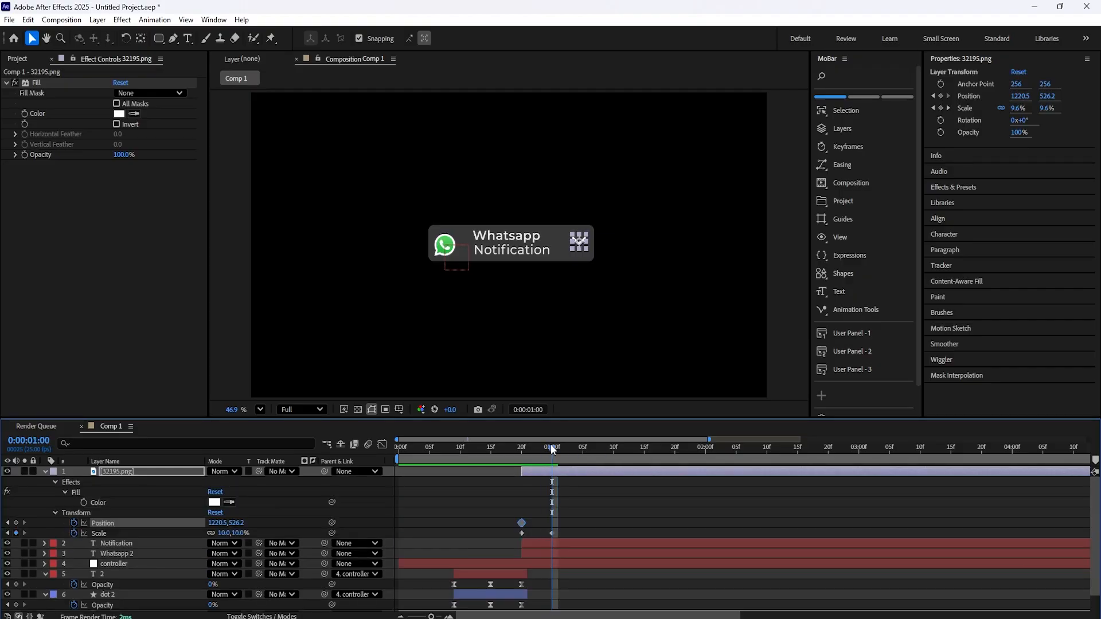
left_click_drag(212, 524, 252, 529)
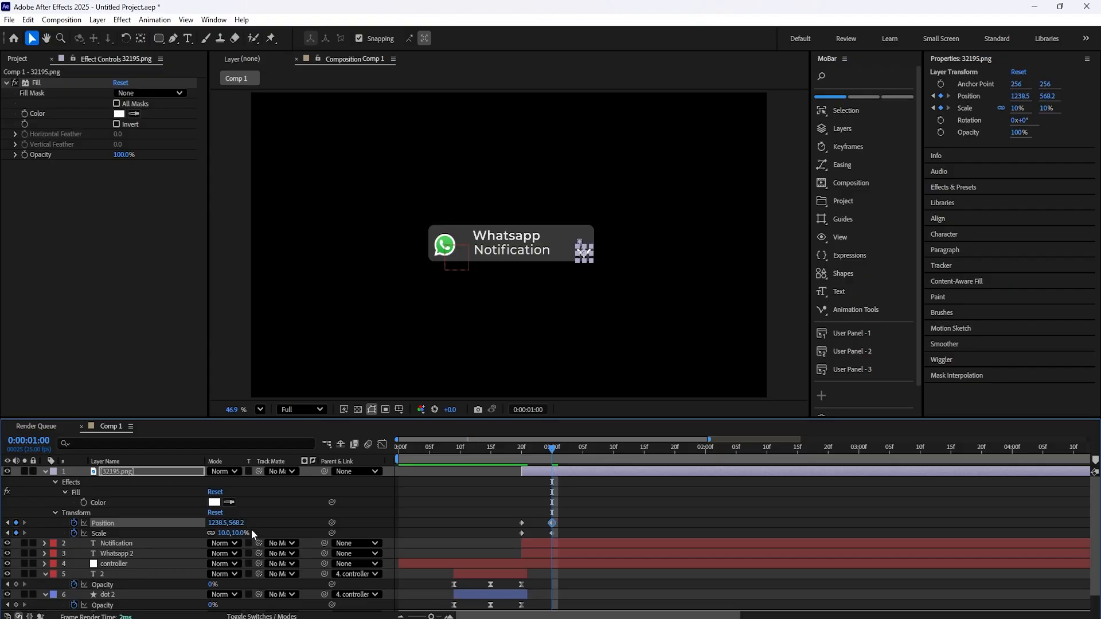
- Fade the dropdown arrow in with Opacity keyframes of 0% at frame 20 and 100% at 0:00:01:00
left_click_drag(548, 448, 520, 486)
key("t")
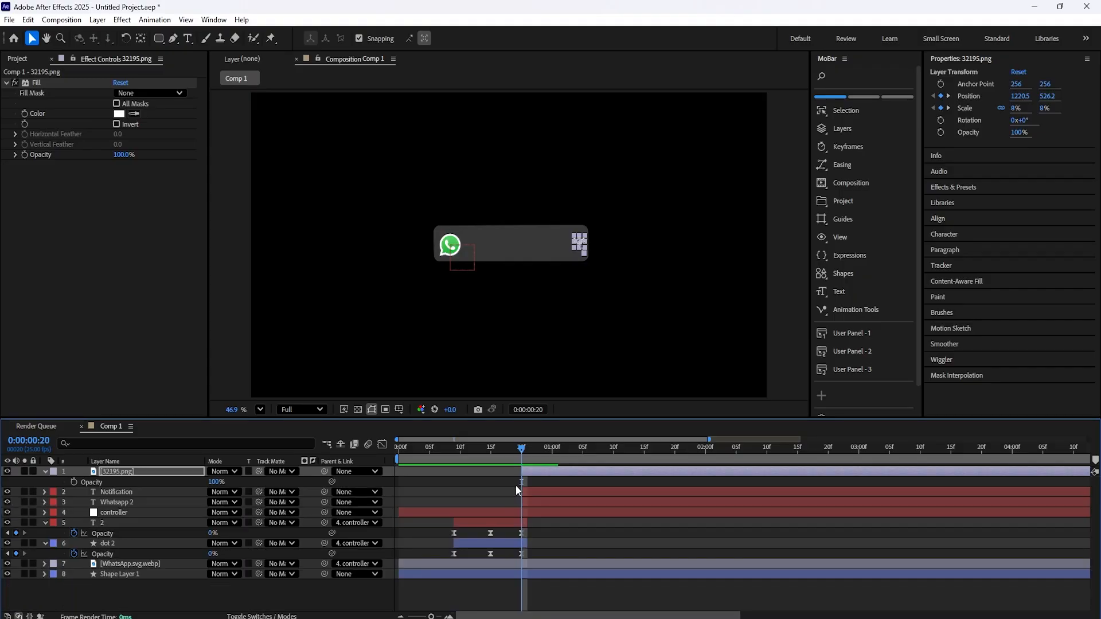
left_click(75, 482)
key("u")
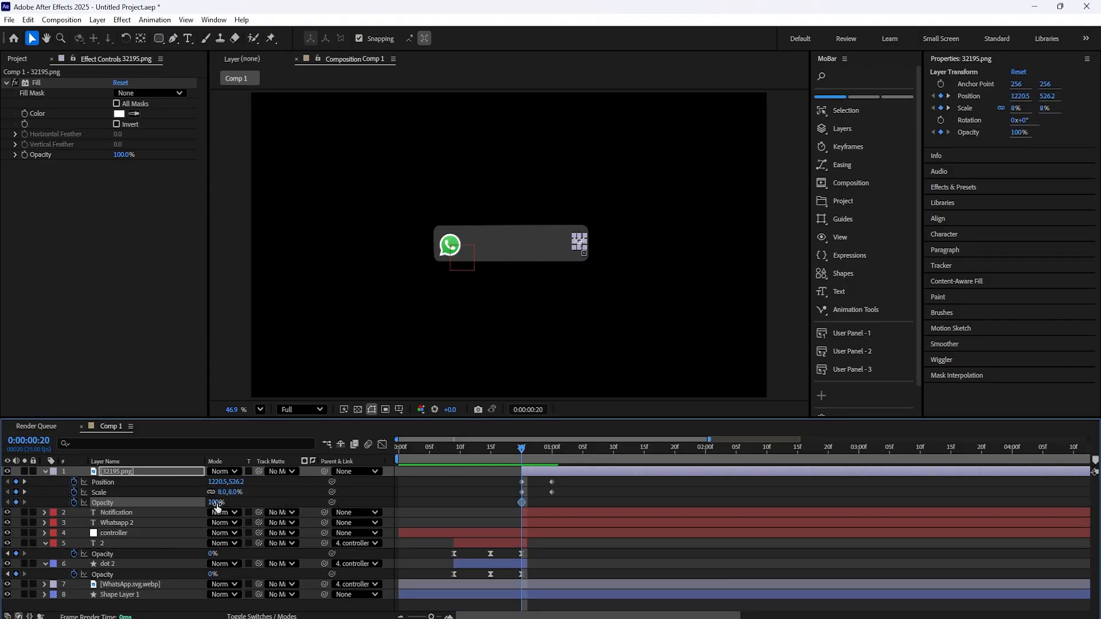
left_click_drag(216, 503, 163, 503)
left_click_drag(522, 452, 551, 456)
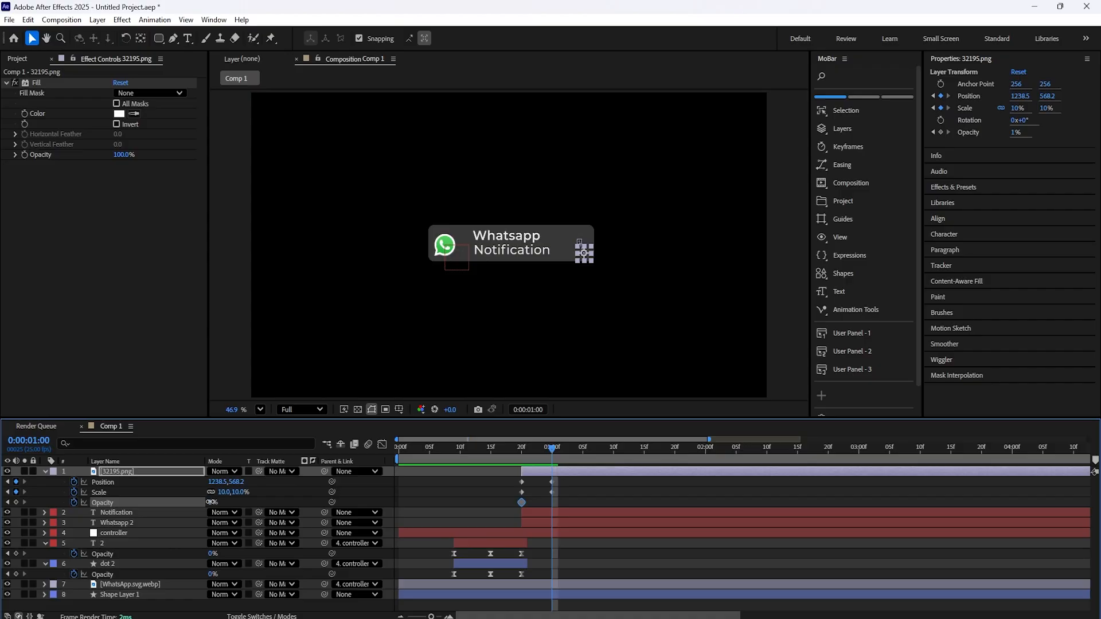
left_click_drag(211, 502, 299, 513)
left_click_drag(556, 449, 514, 452)
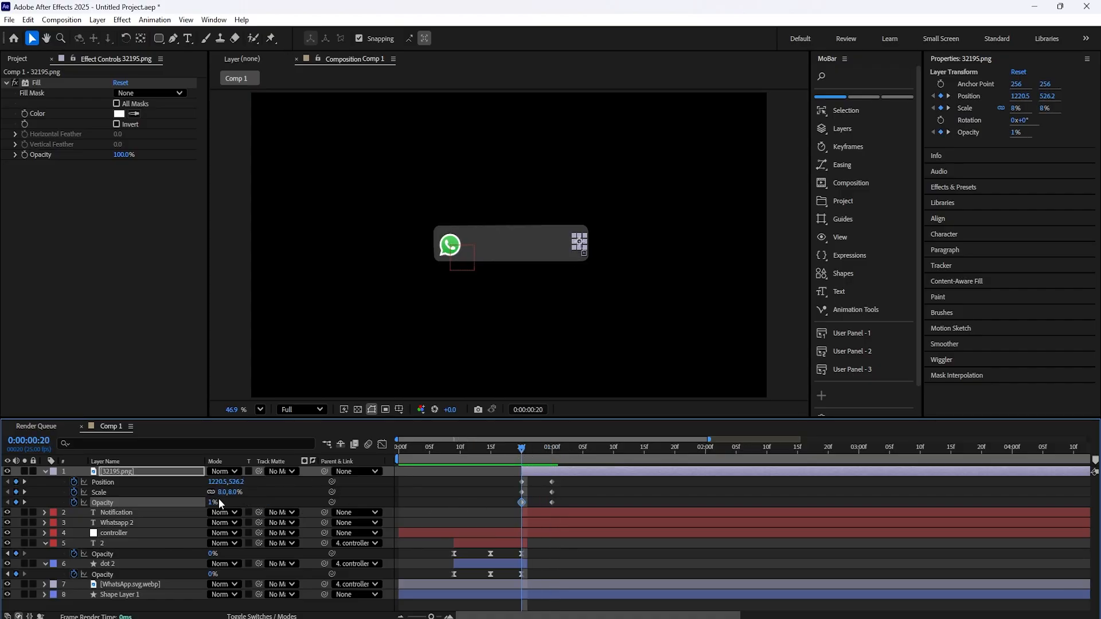
left_click_drag(213, 503, 207, 503)
left_click_drag(570, 476, 514, 506)
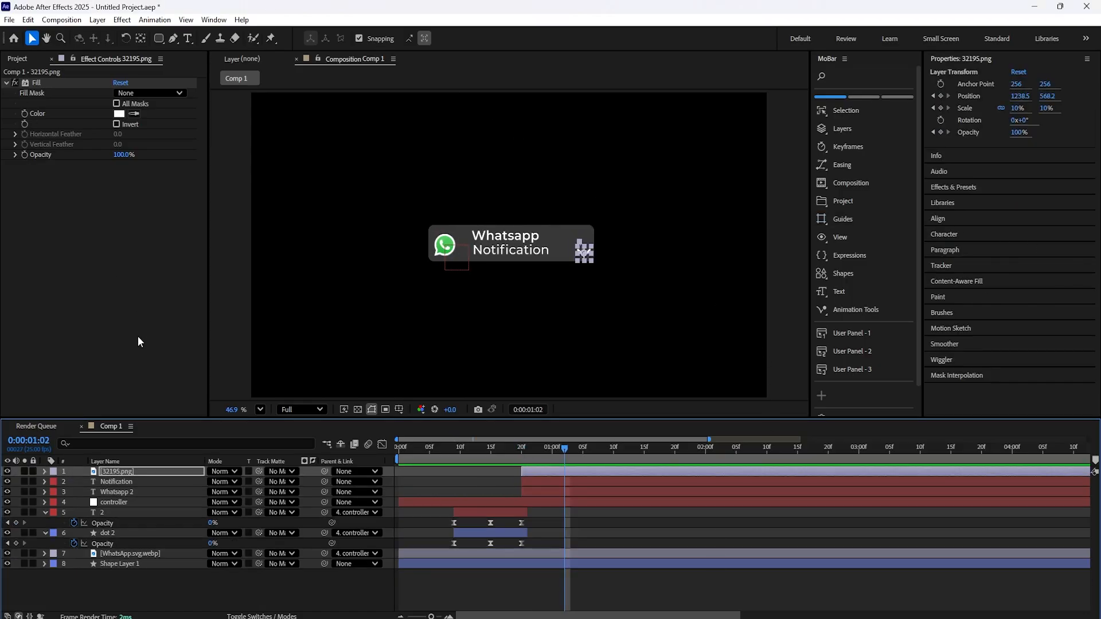
- Add the 3771695.png cursor image as the top layer of Comp 1 and trim it to start at 0:00:01:02
left_click(20, 59)
left_click(50, 174)
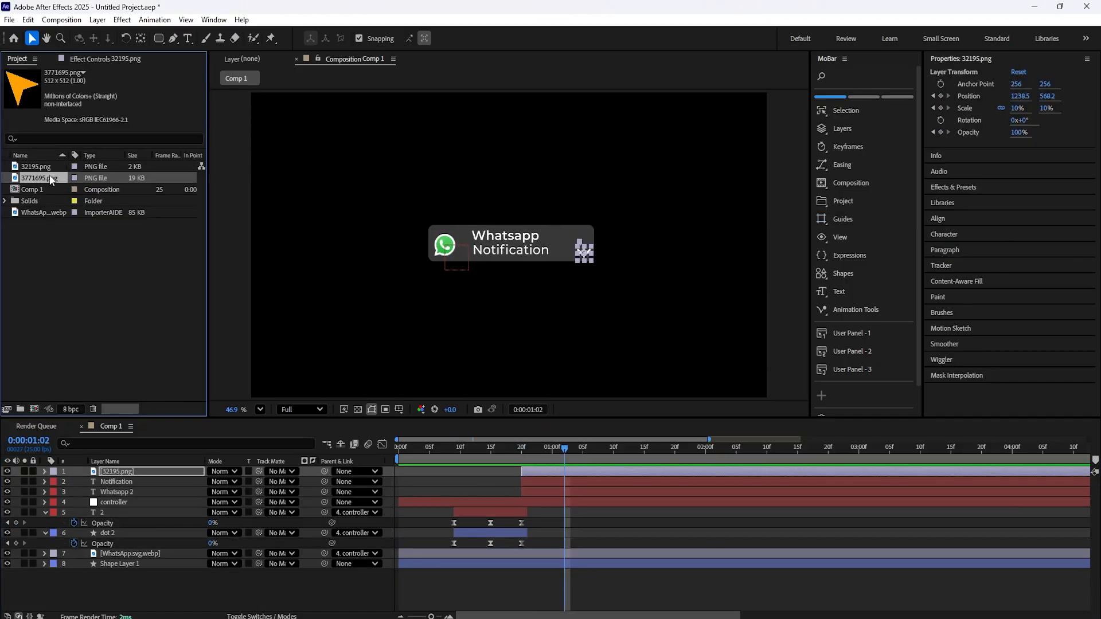
left_click_drag(44, 178, 173, 467)
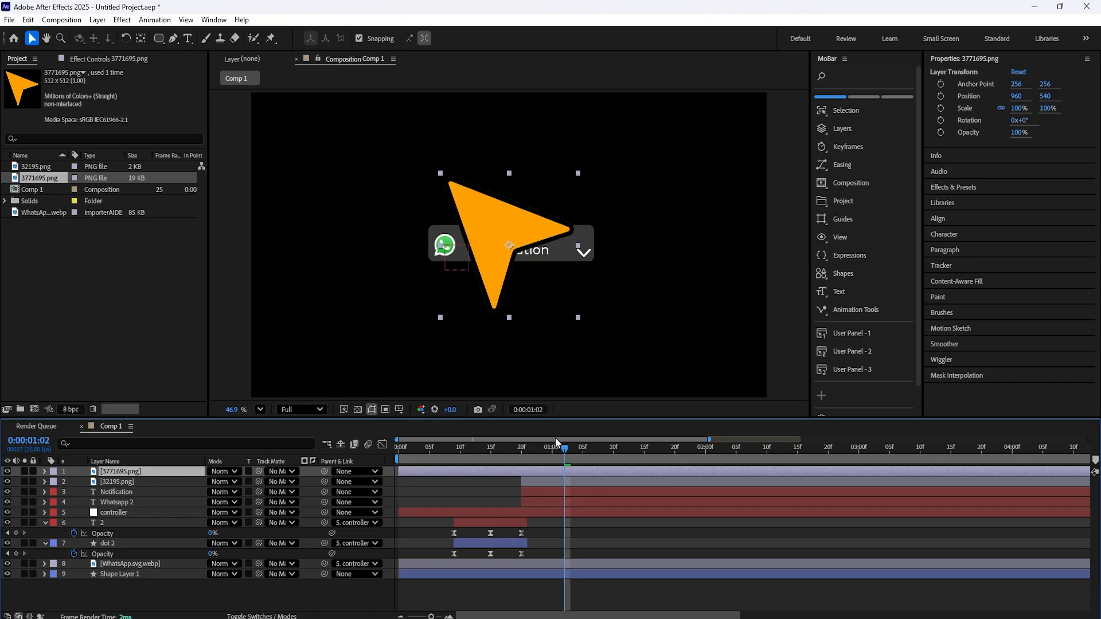
left_click_drag(564, 444, 562, 467)
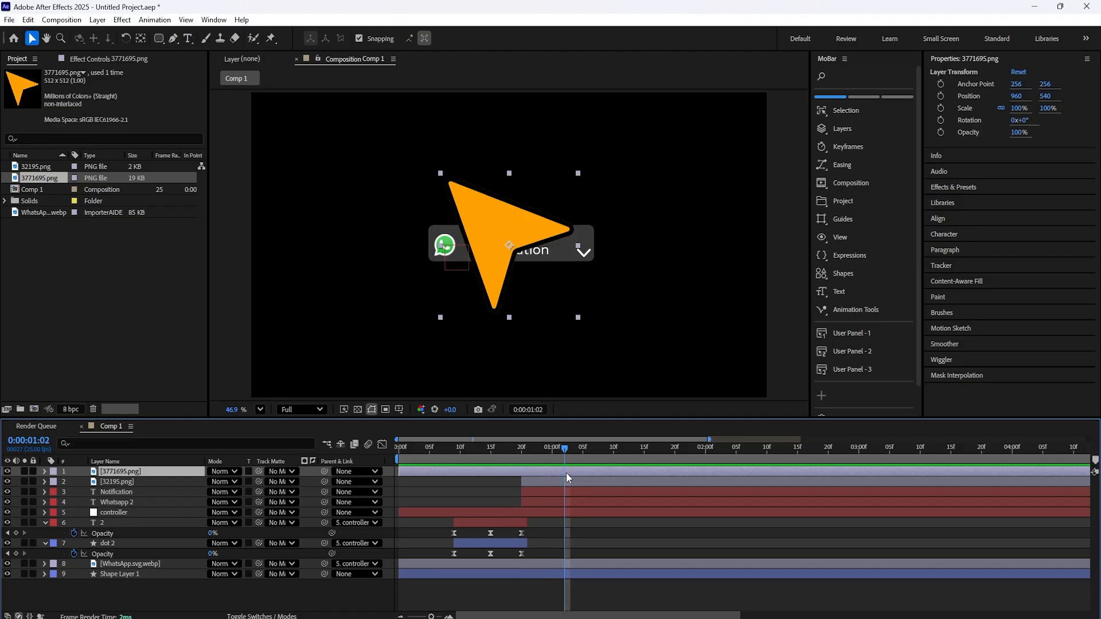
key("alt+bracketright")
key("ctrl+z")
key("alt+bracketleft")
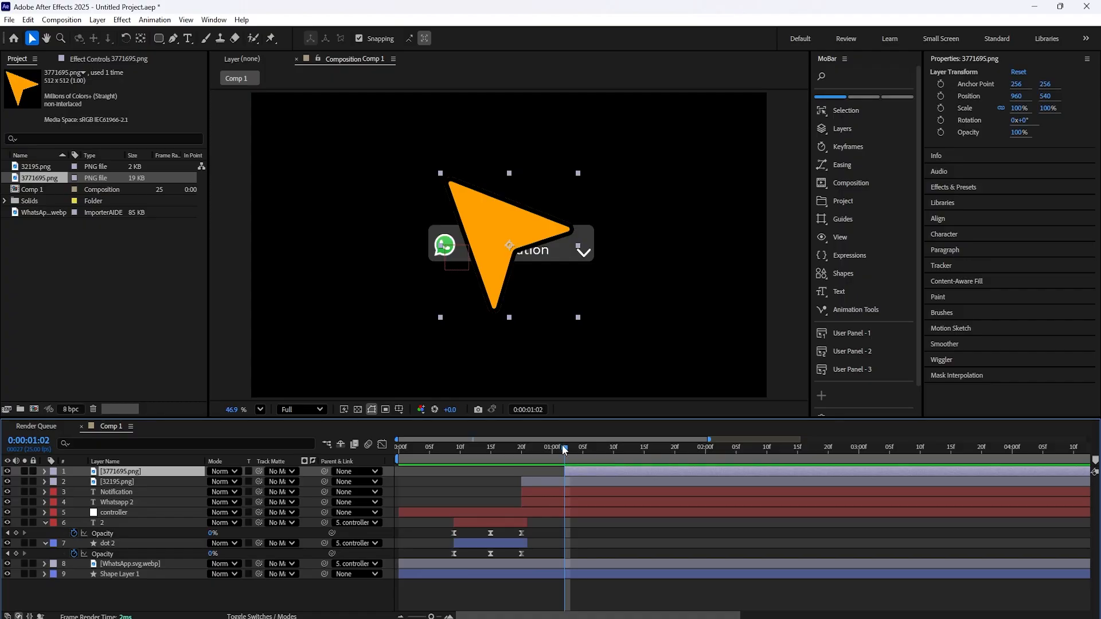
- Scale the cursor image to 16% and set its Rotation to 28°
mouse_move(562, 445)
left_mouse_down()
mouse_move(515, 462)
mouse_move(576, 460)
left_mouse_up()
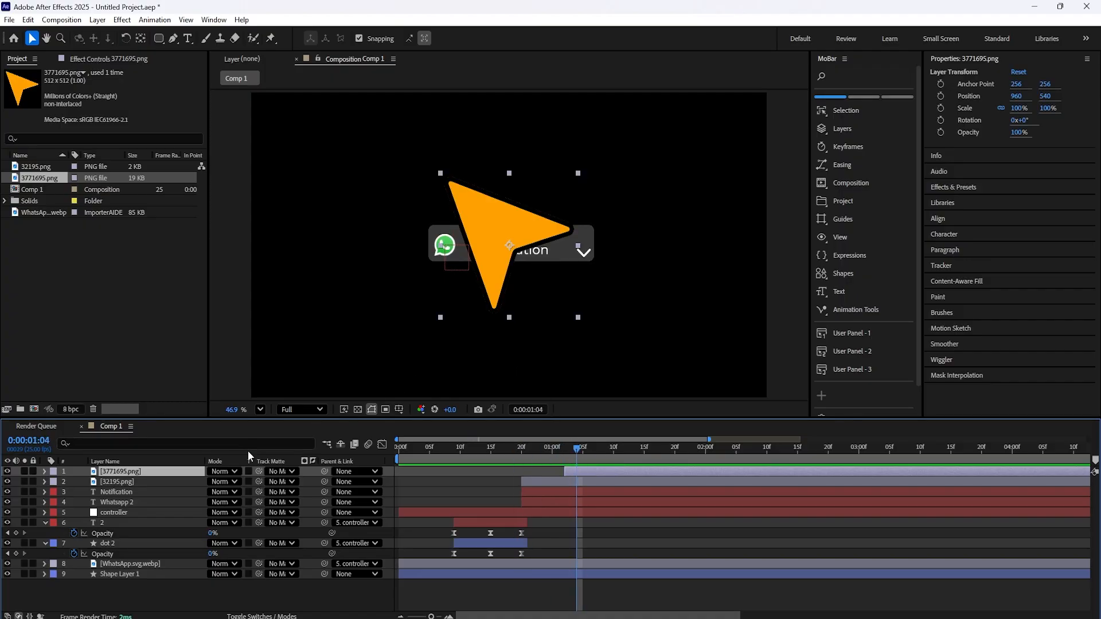
key("s")
left_click_drag(230, 483, 96, 483)
key("r")
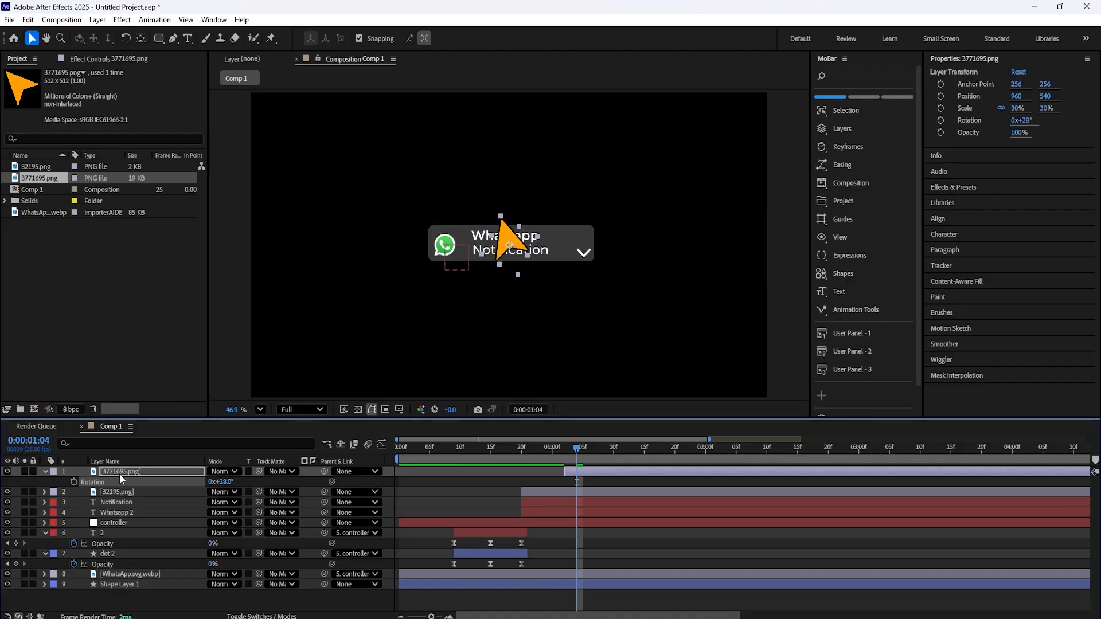
key("s")
left_click_drag(225, 481, 217, 482)
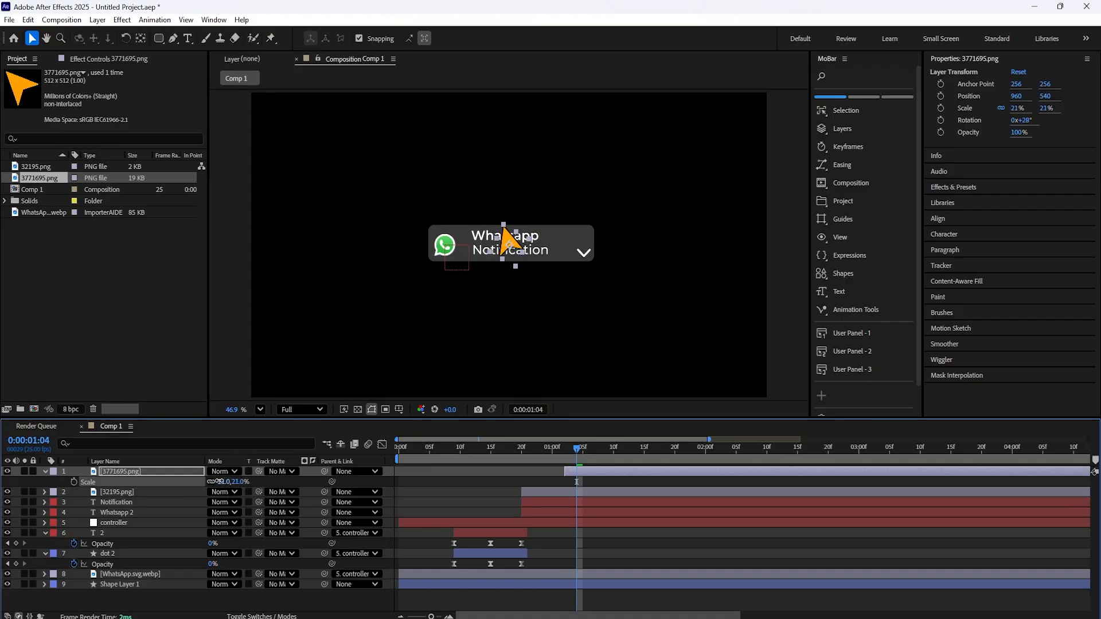
- Animate the cursor's Position from 727.4, 1003.2 at 0:00:01:02 to 1260.9, 642.5 just under the dropdown arrow at 0:00:01:10
left_click_drag(511, 250, 594, 277)
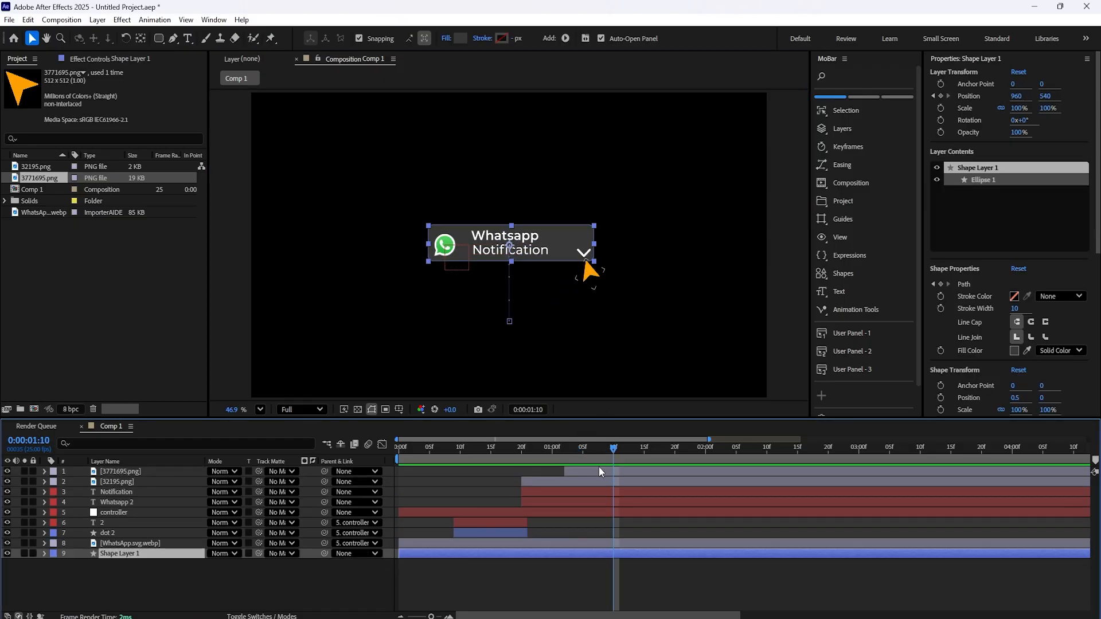
left_click(140, 464)
left_click(132, 472)
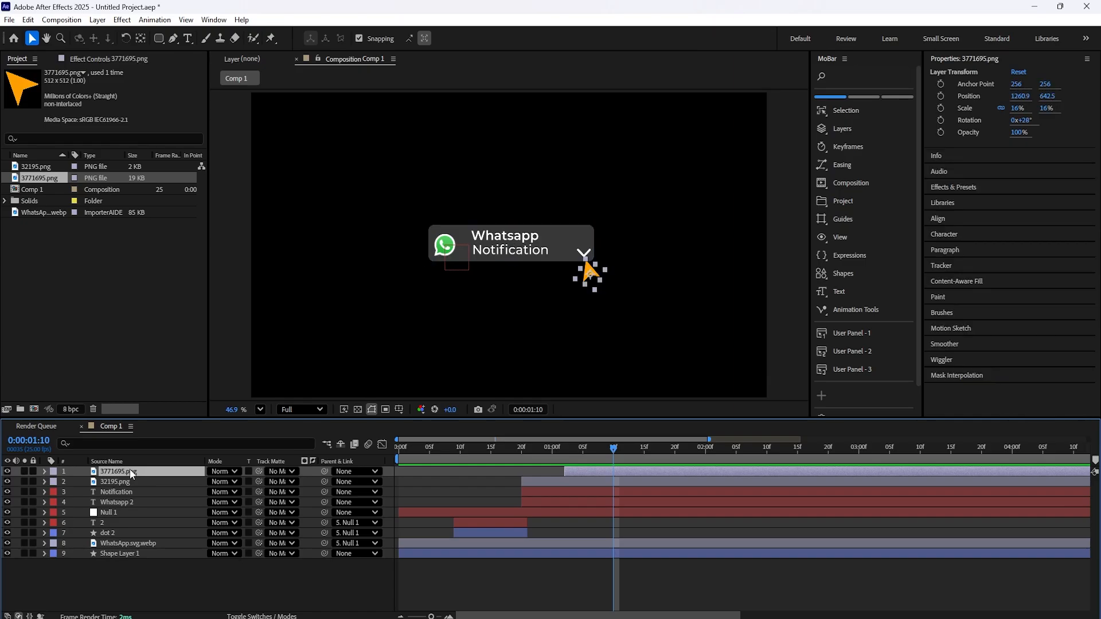
key("p")
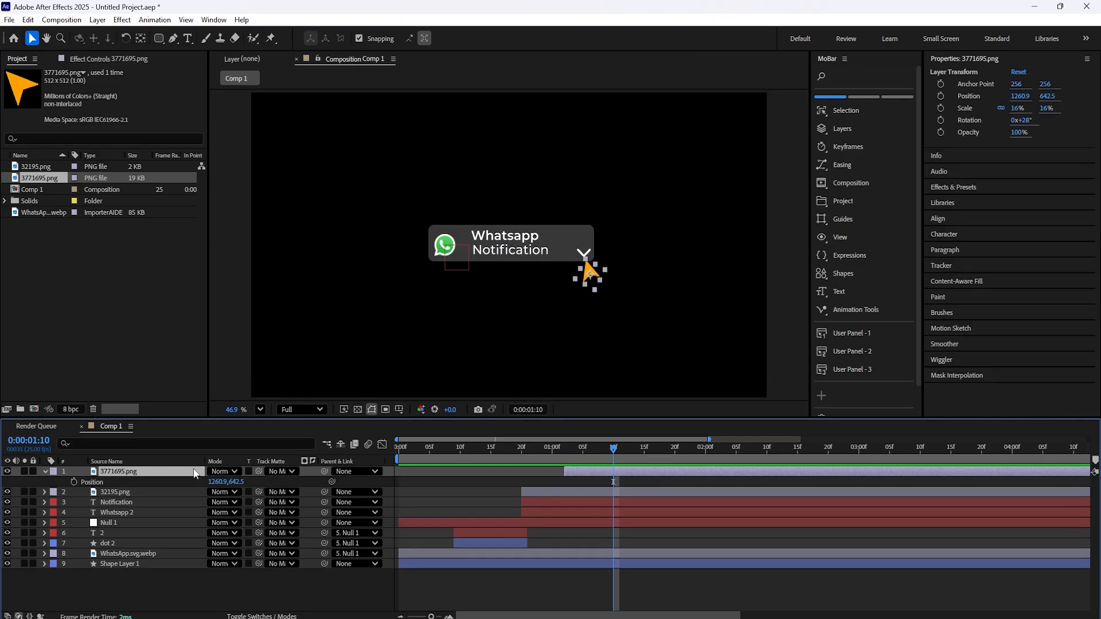
left_click(74, 482)
left_click_drag(609, 448, 567, 481)
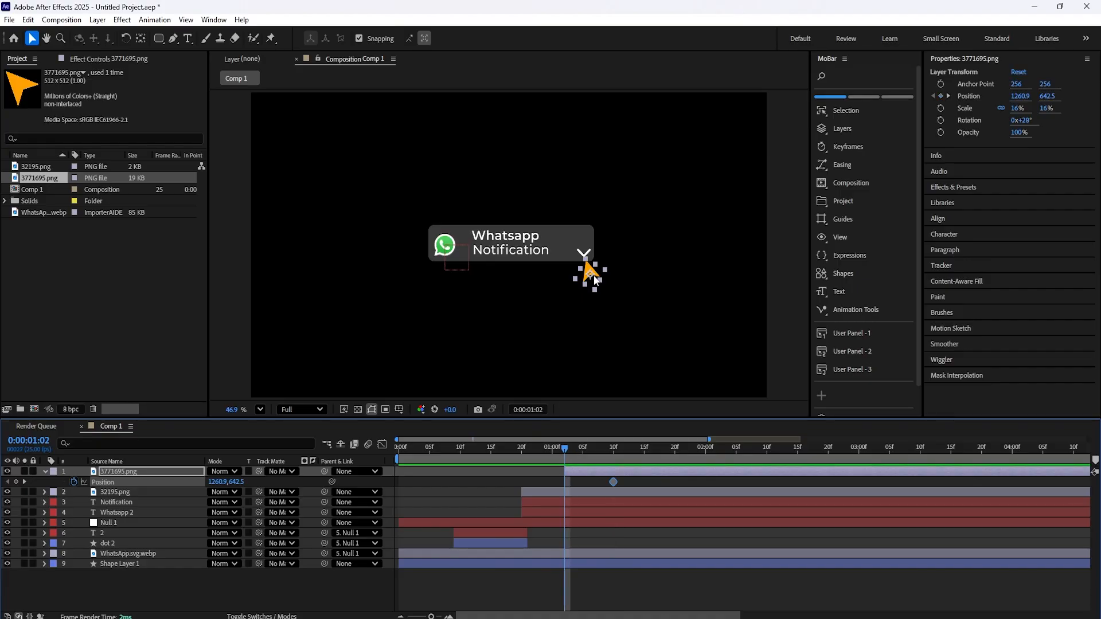
left_click_drag(591, 274, 447, 377)
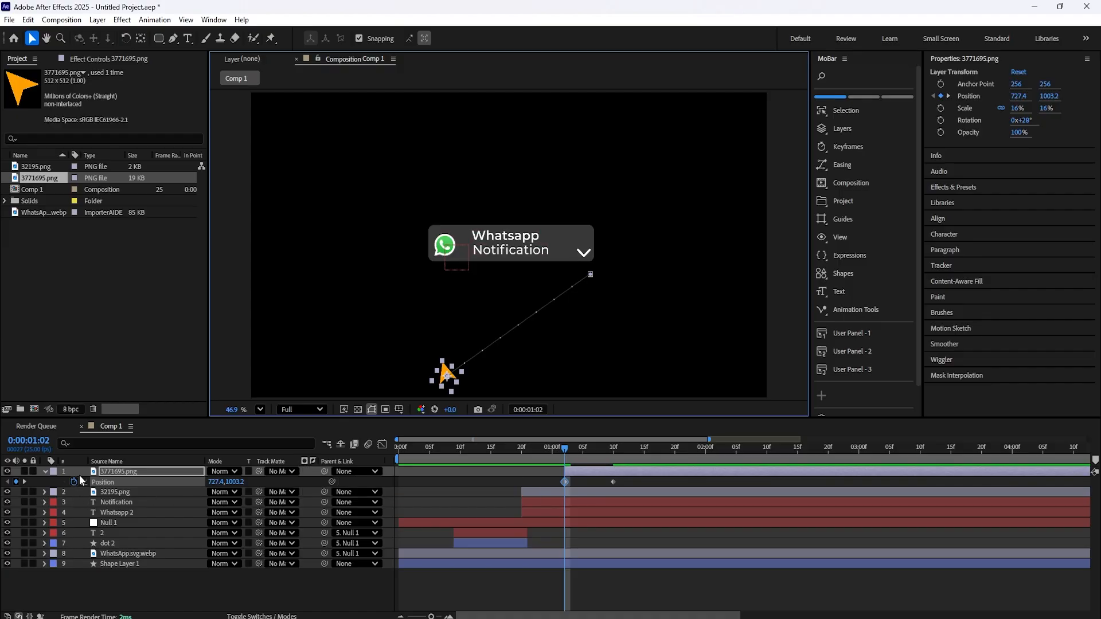
- Animate the cursor's Rotation from 84° at 0:00:01:02 to 28° at 0:00:01:10
left_click(25, 482)
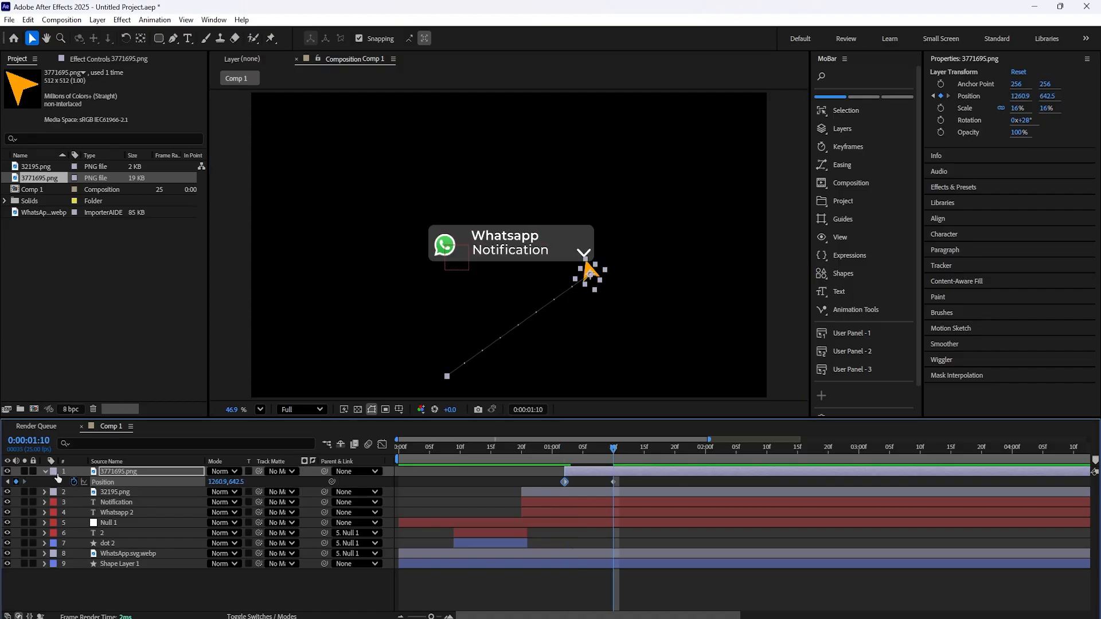
key("r")
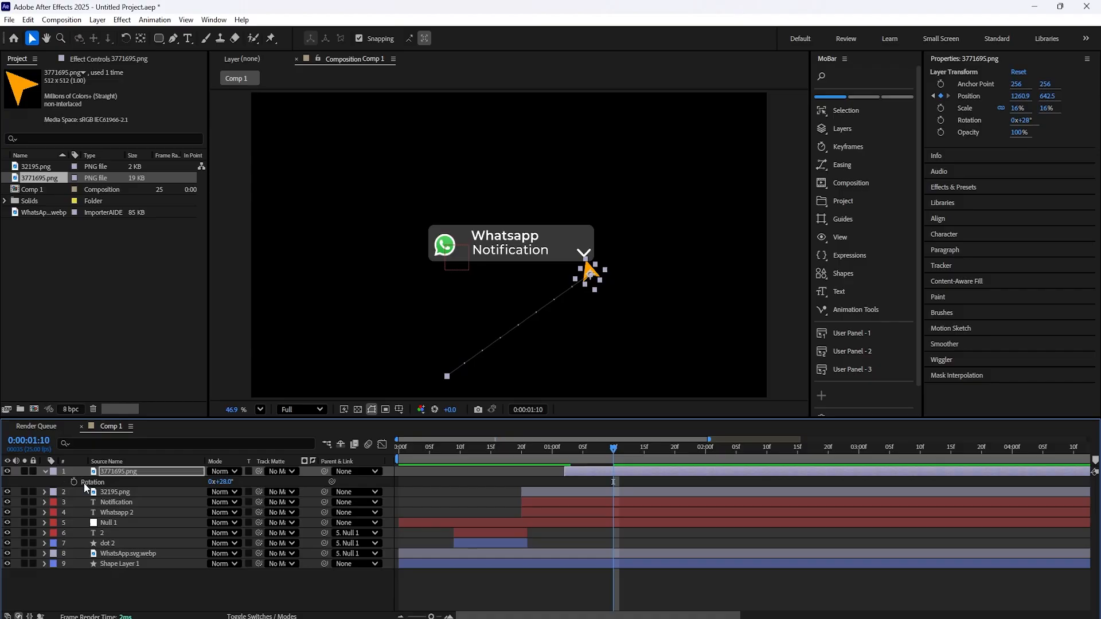
left_click(74, 481)
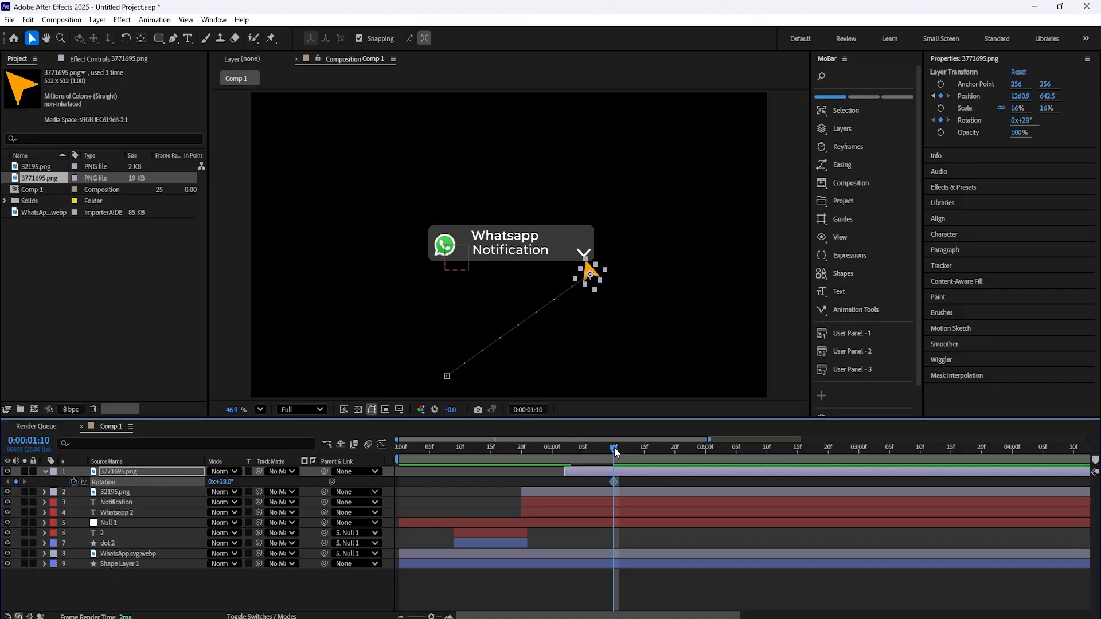
left_click_drag(614, 452, 565, 467)
key("shift+p")
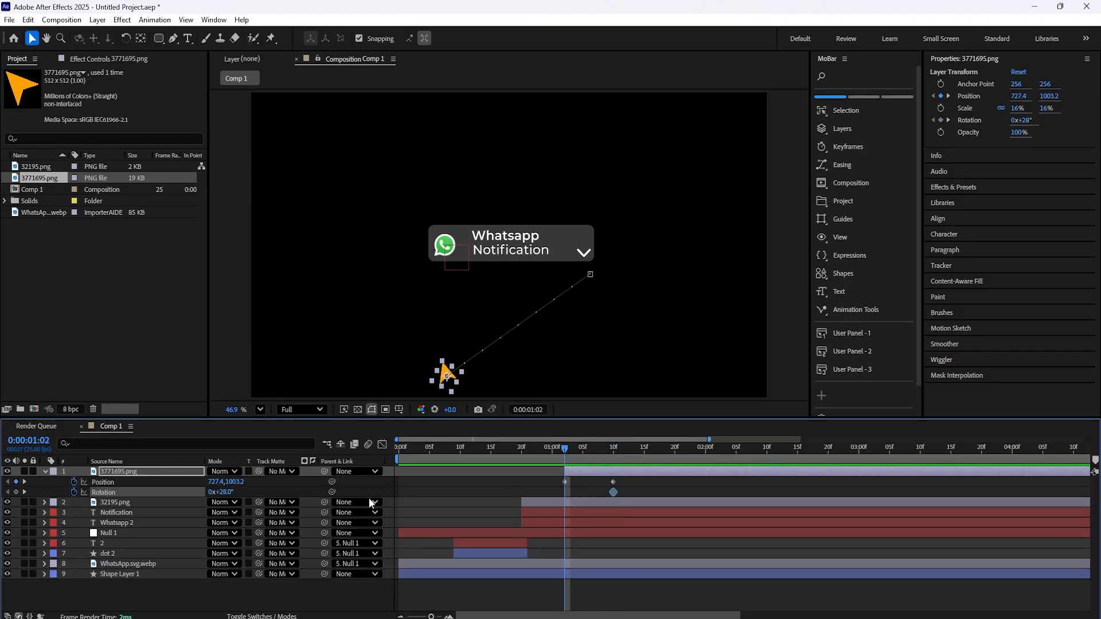
left_click_drag(225, 494, 256, 494)
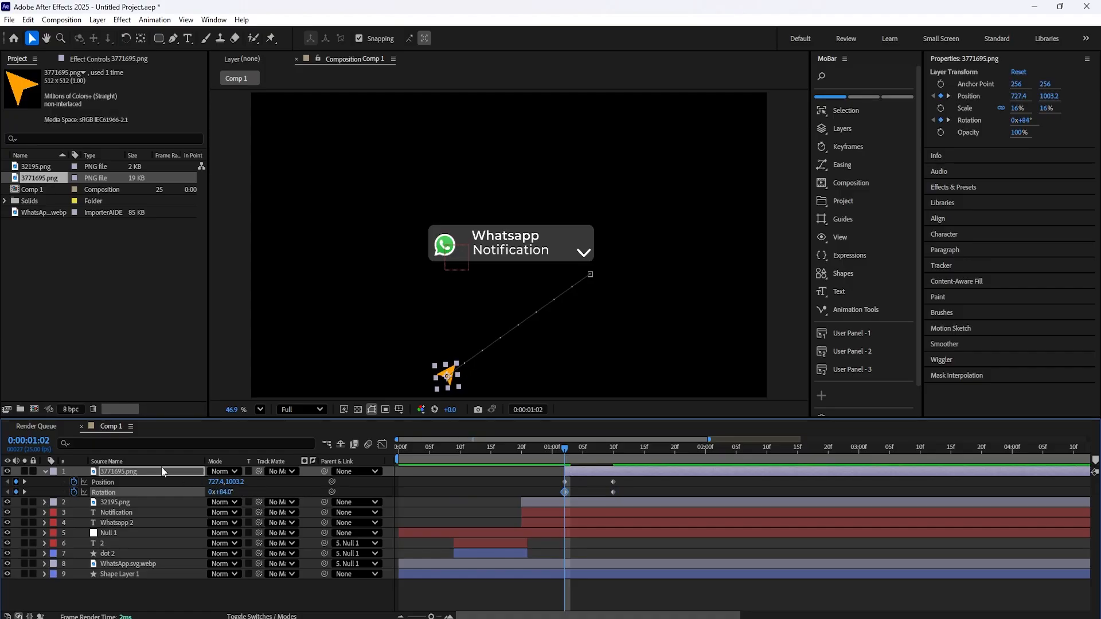
- Bend the cursor's straight motion path into a curve by pulling a long horizontal handle from its starting point with the Pen tool
key("g")
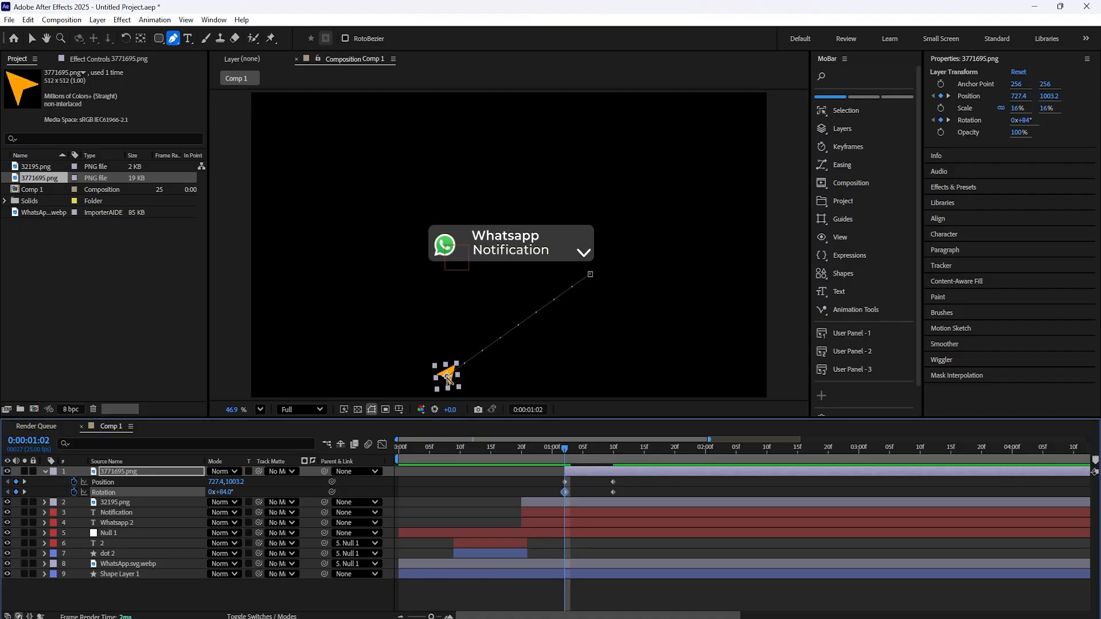
left_click(444, 378)
key("ctrl+z")
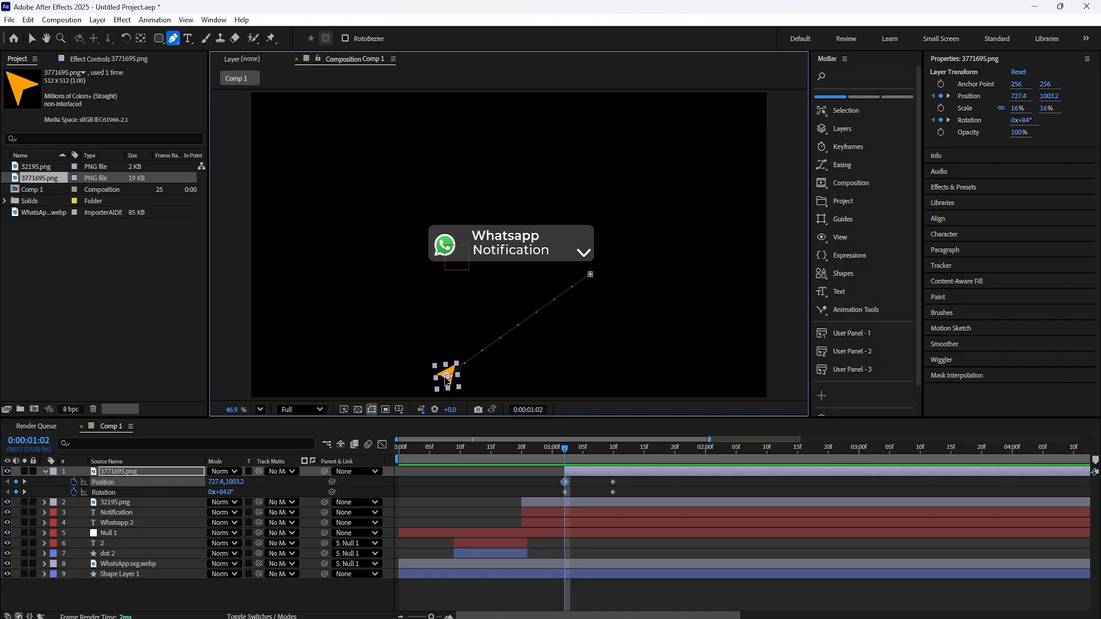
left_click_drag(471, 359, 610, 381)
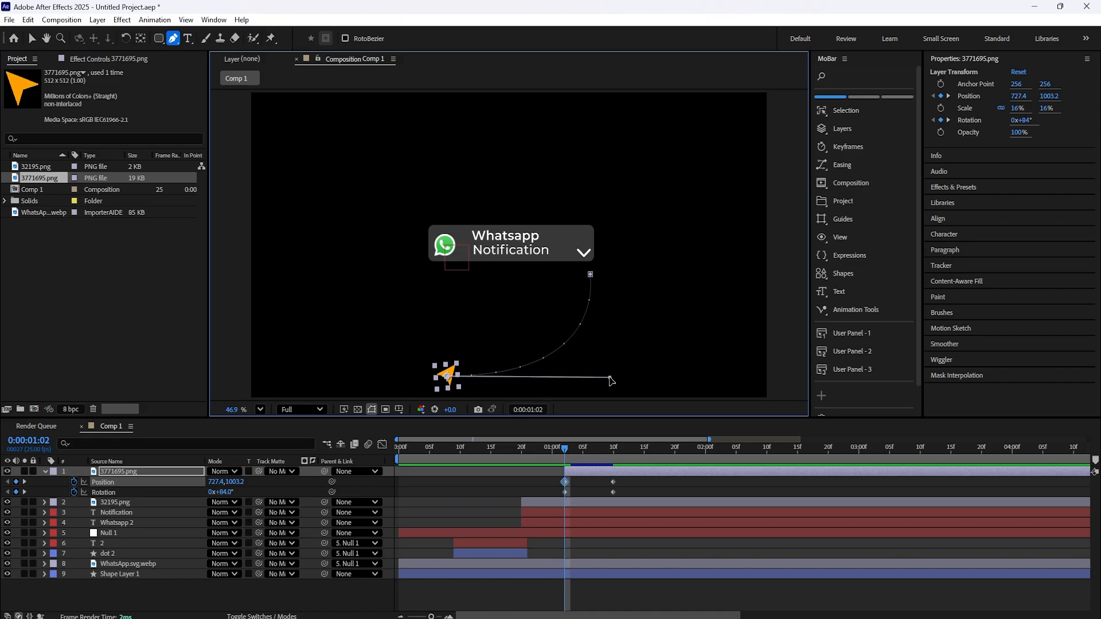
- Ease the cursor's Position and Rotation keyframes in the Graph Editor so the speed peaks early and slows gradually
left_click_drag(634, 477, 555, 509)
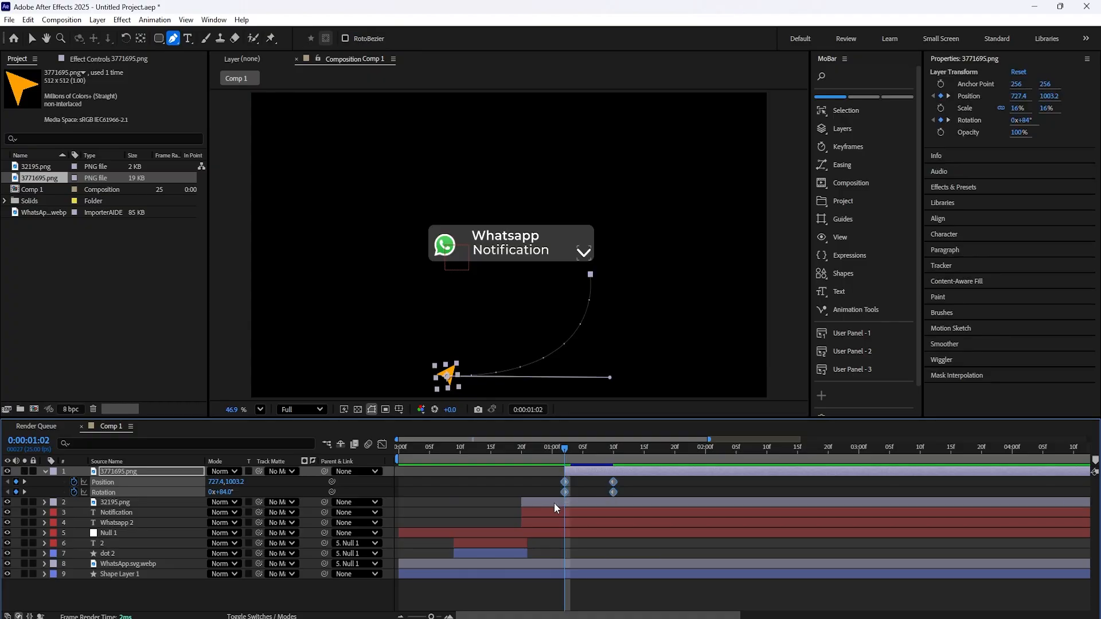
left_click(382, 445)
mouse_move(552, 572)
left_mouse_down()
mouse_move(576, 586)
mouse_move(591, 570)
mouse_move(579, 574)
mouse_move(629, 589)
mouse_move(569, 566)
left_mouse_up()
- Preview the cursor animation and move its ending Position and Rotation keyframes to about 0:00:01:16
left_click_drag(565, 449, 549, 456)
key("space")
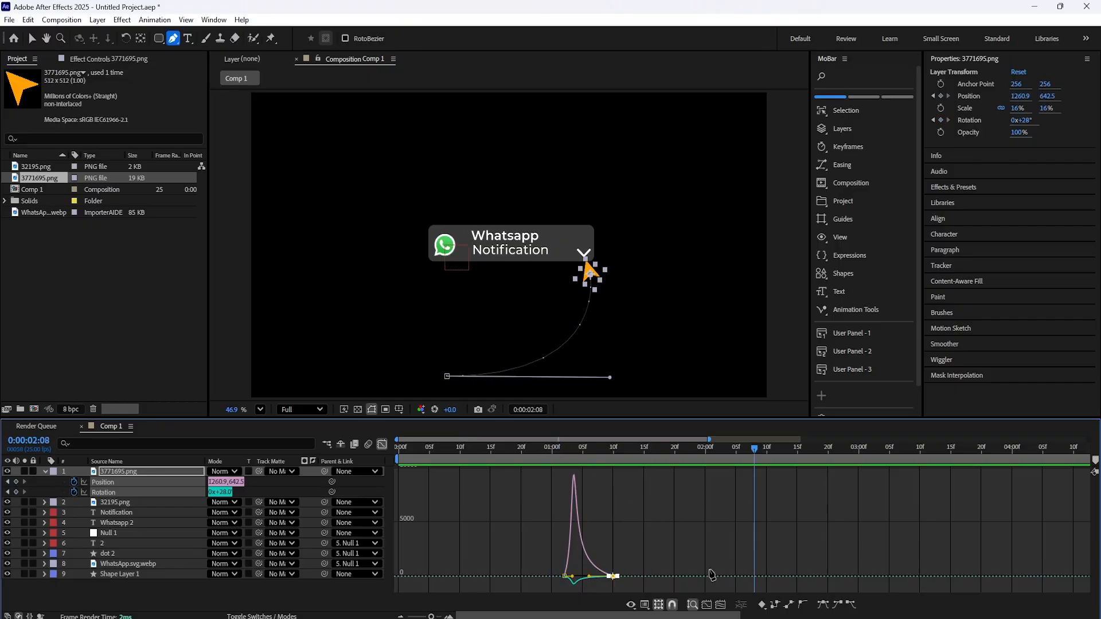
left_click_drag(635, 462, 565, 466)
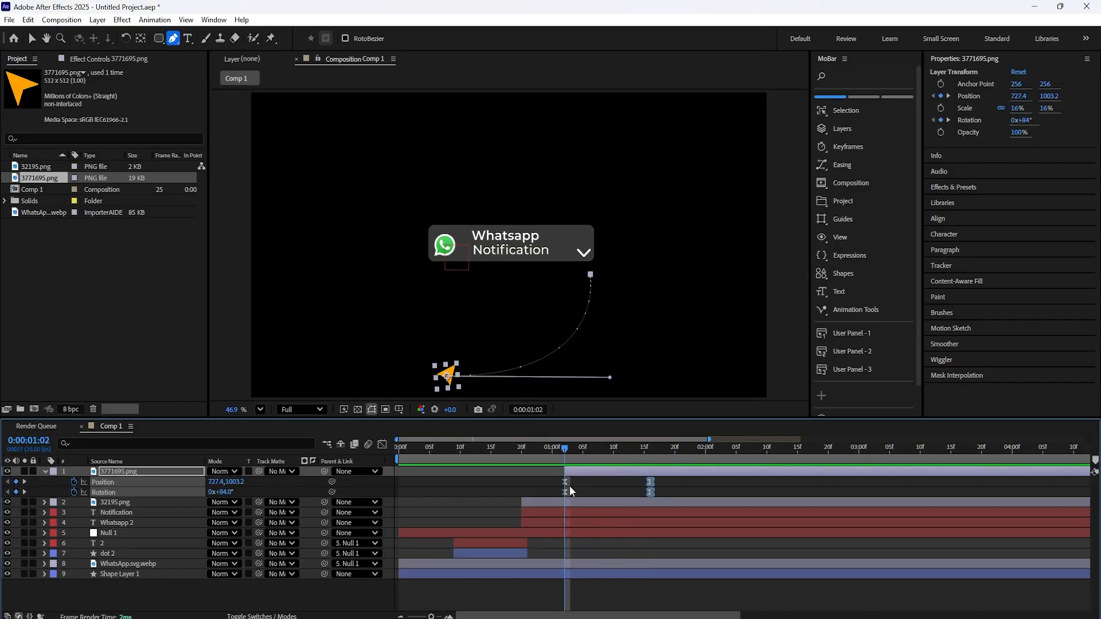
- Fade in the cursor by animating its Opacity from 0% at 0:00:01:02 to 100% at 0:00:01:05
key("t")
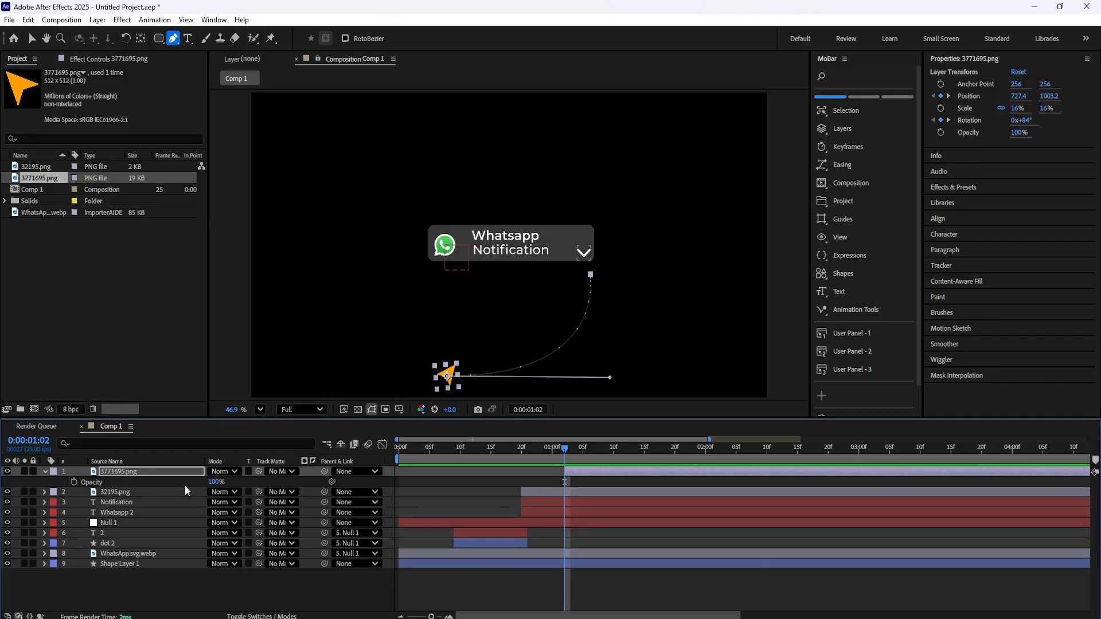
left_click_drag(210, 483, 120, 492)
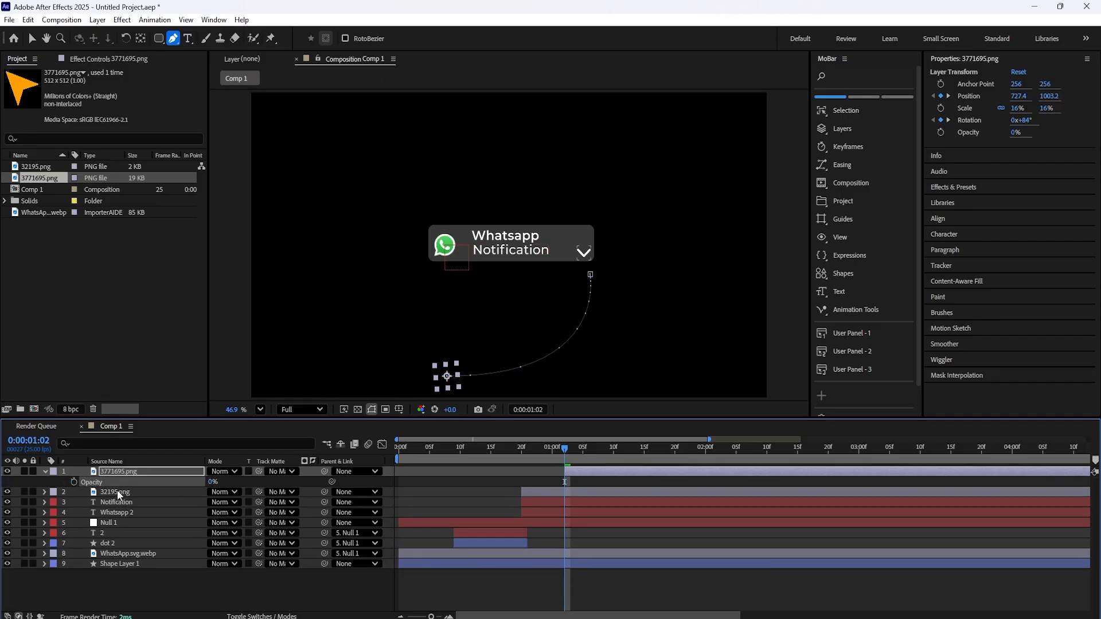
left_click(74, 482)
left_click_drag(566, 456, 582, 456)
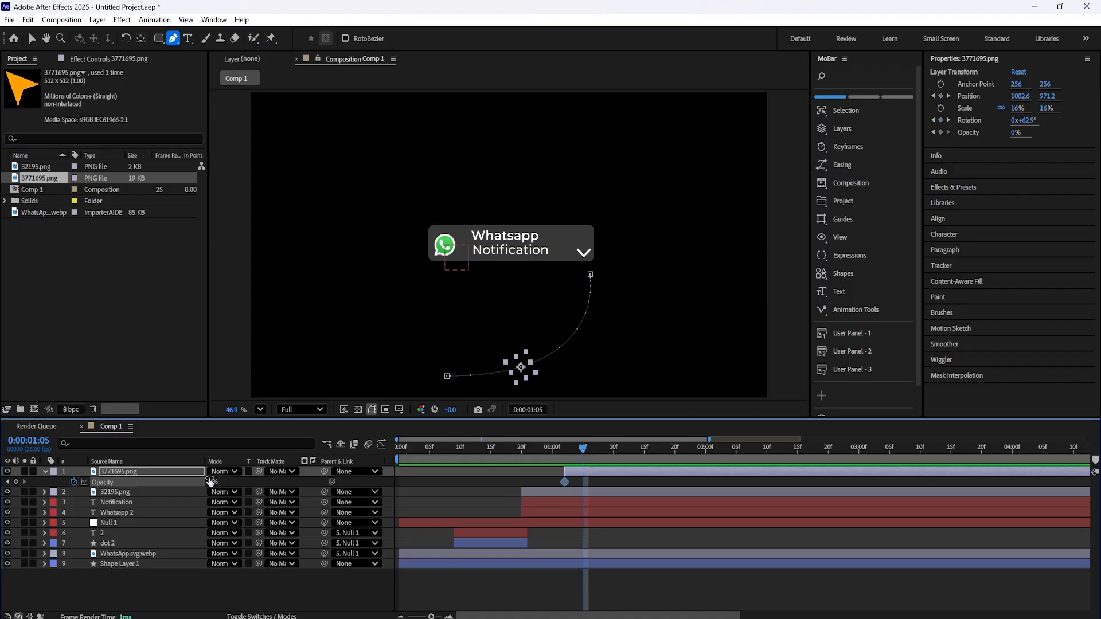
left_click_drag(211, 483, 310, 508)
- Animate the cursor's Scale from 16% at 0:00:01:14 down to 14% a few frames on, as it reaches the arrow
left_click_drag(586, 454, 658, 468)
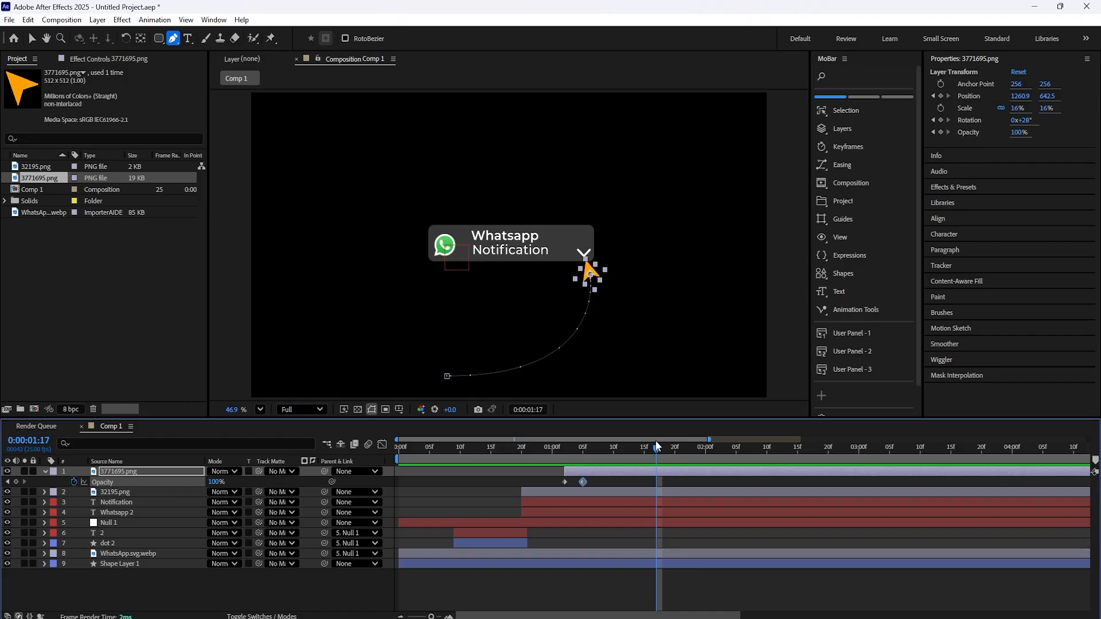
key("u")
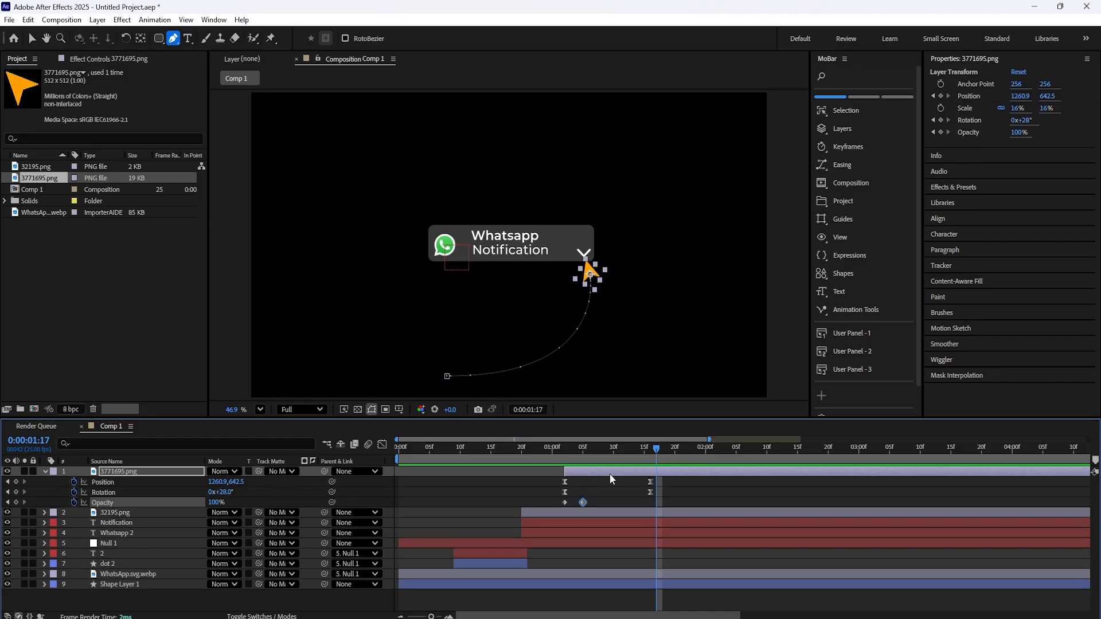
key("s")
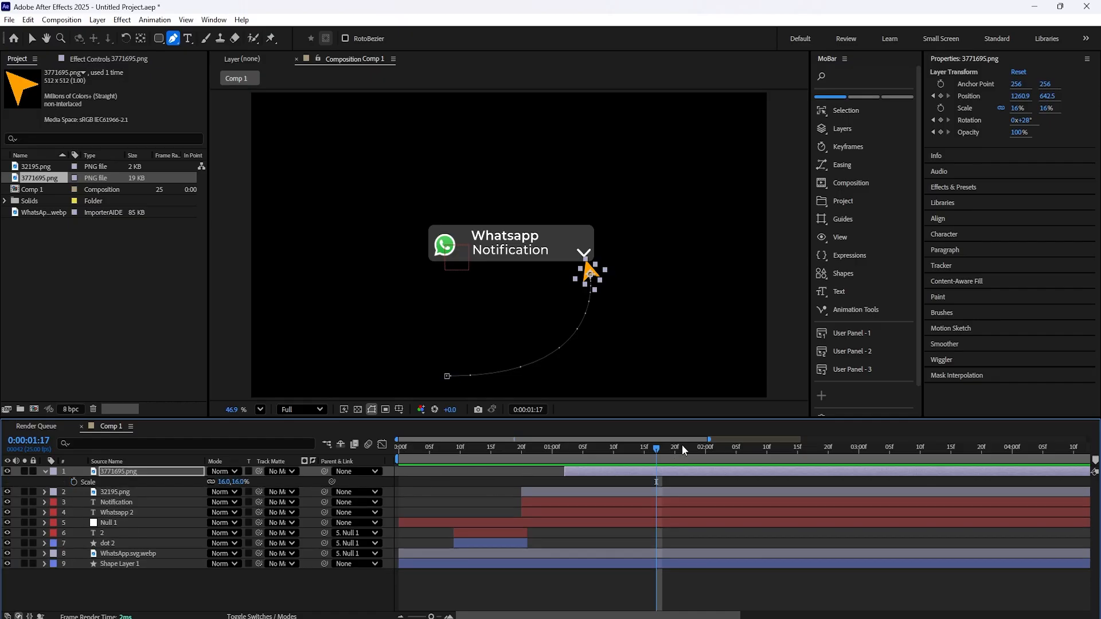
left_click(644, 450)
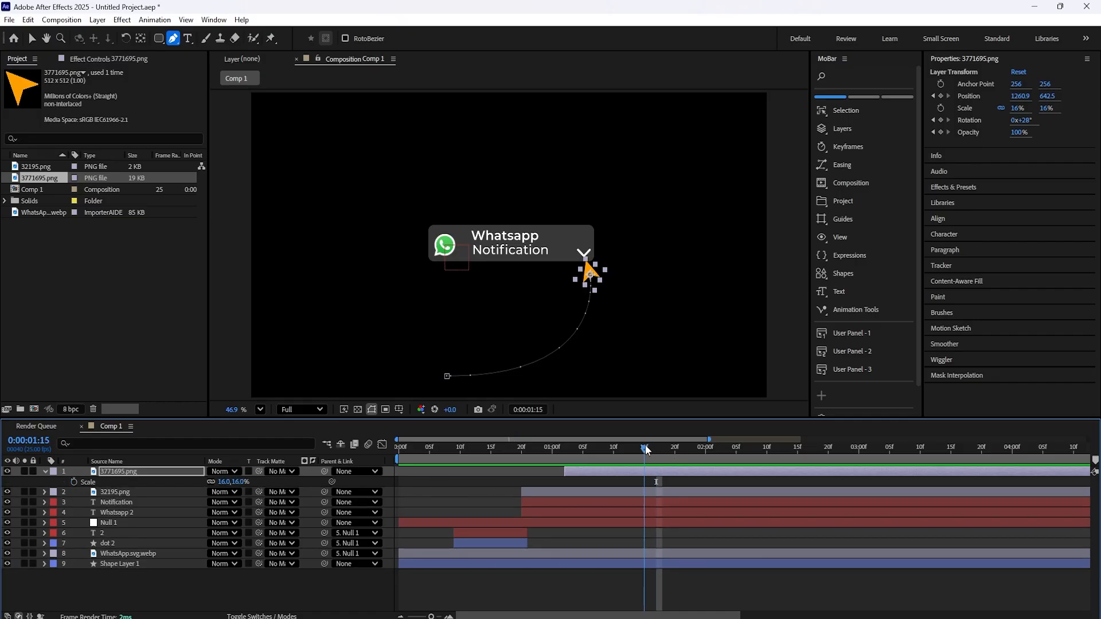
left_click(650, 450)
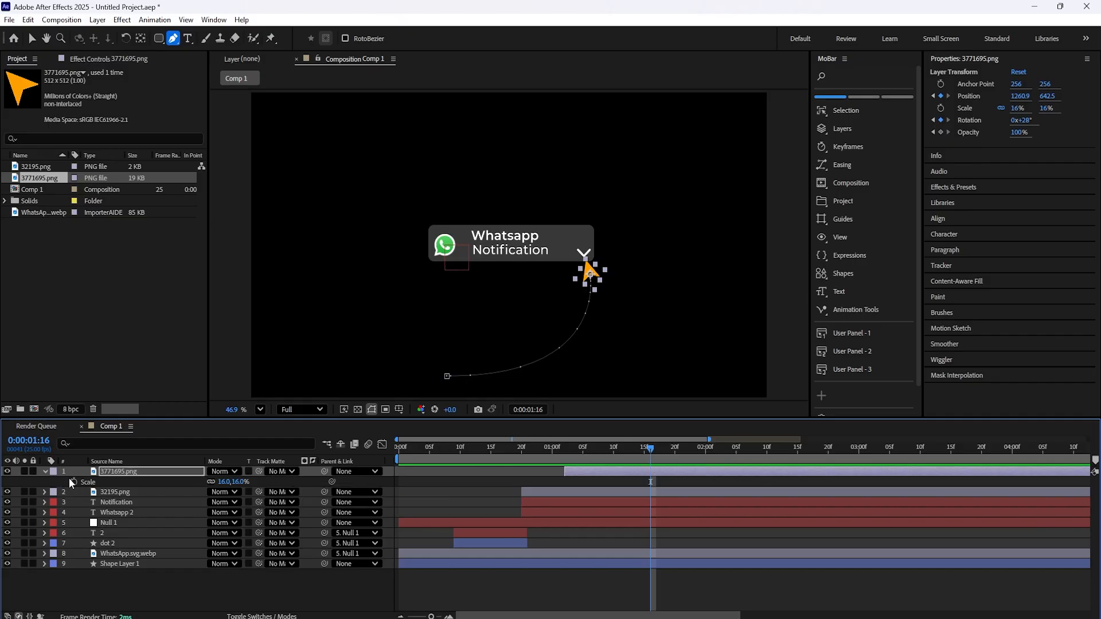
left_click(648, 450)
left_click(639, 451)
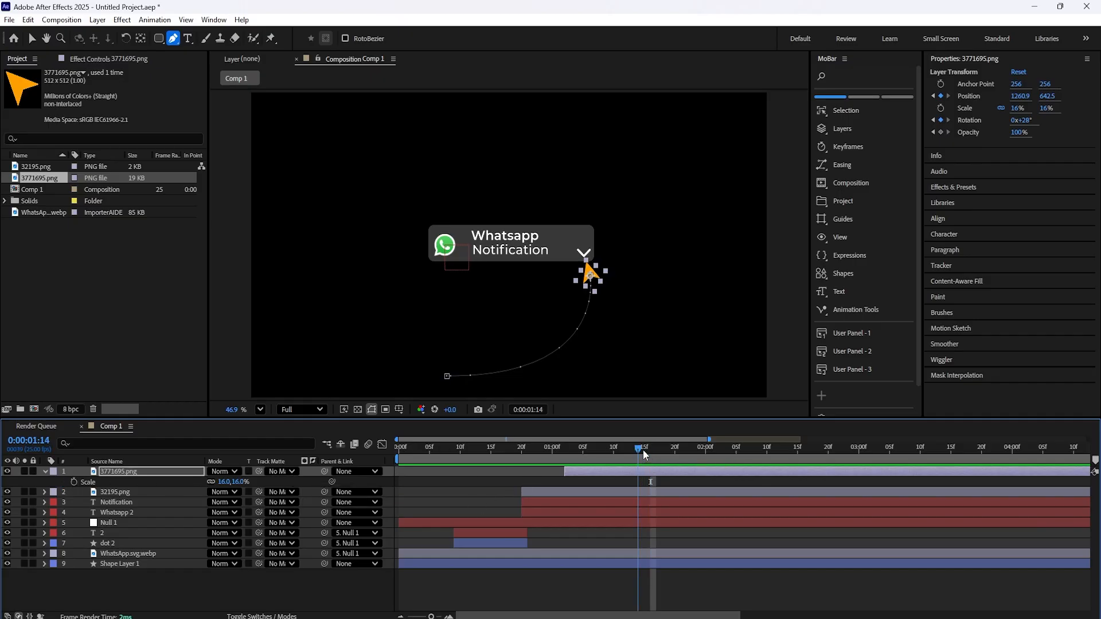
left_click(74, 482)
left_click(645, 452)
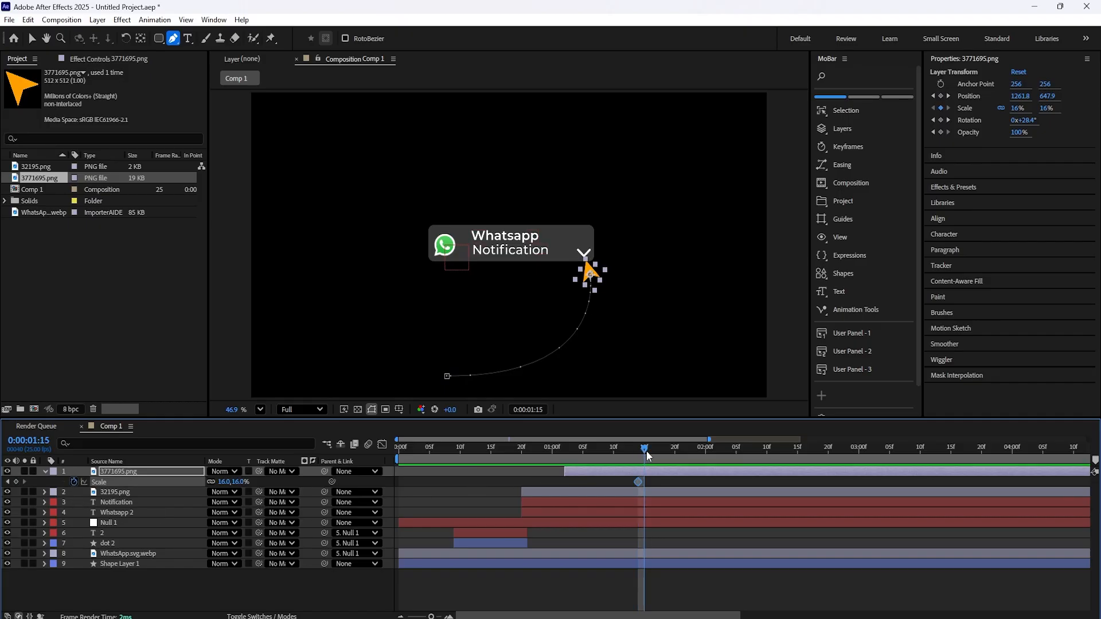
left_click_drag(231, 482, 222, 481)
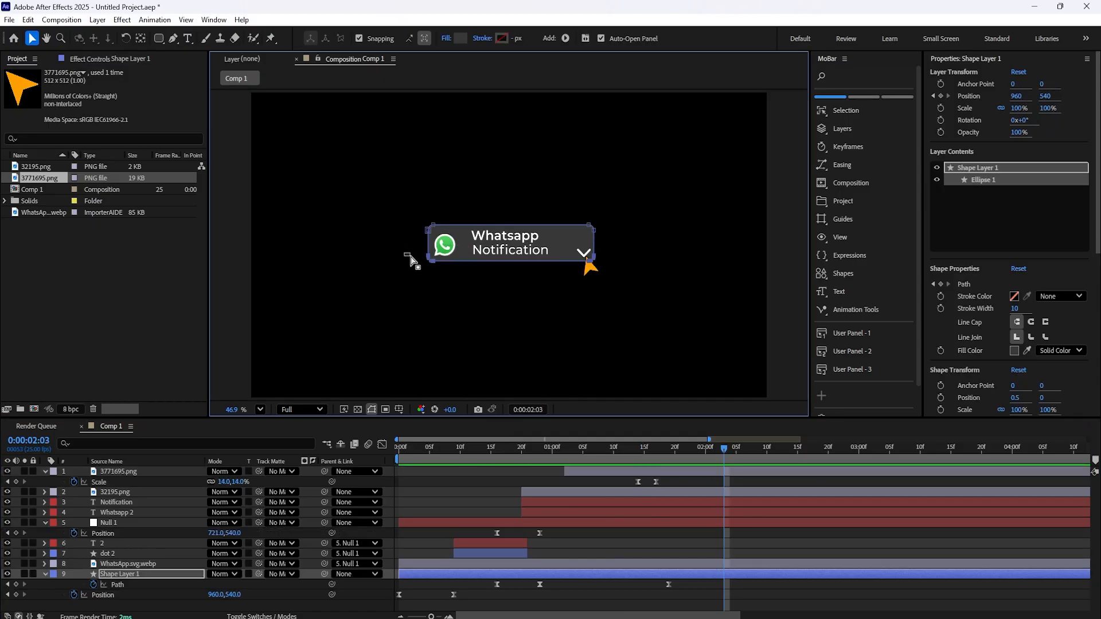
- Stretch the bar's bottom edge down into a tall card at 0:00:02:03 and animate its Position from 0:00:01:19 to 960, 435 at 0:00:02:03
left_click_drag(405, 253, 601, 271)
left_click_drag(520, 264, 515, 347)
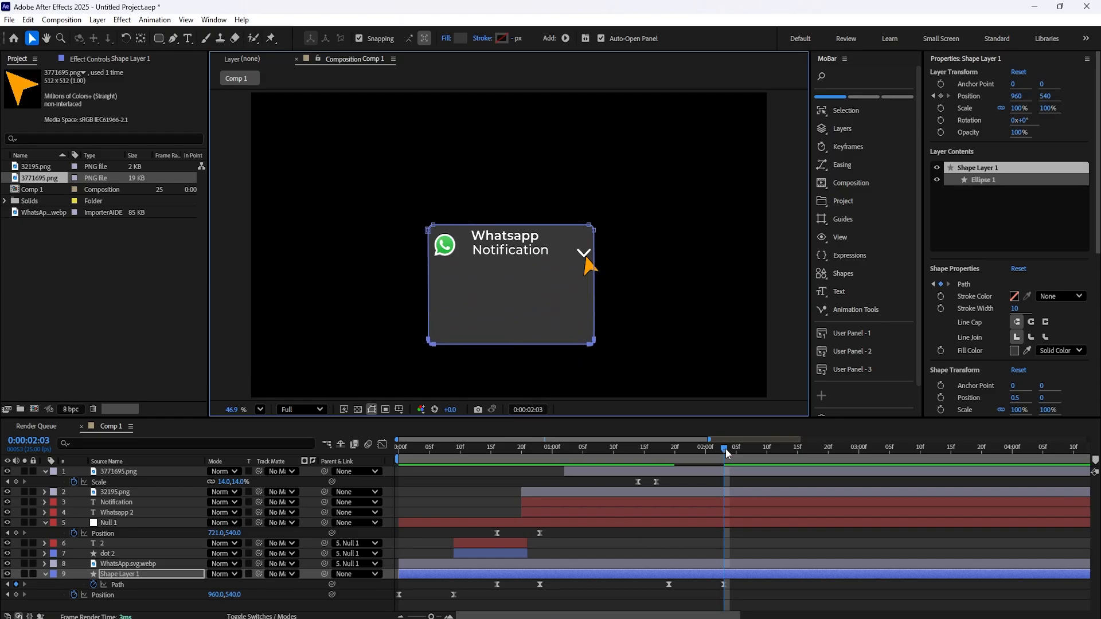
left_click_drag(725, 448, 671, 484)
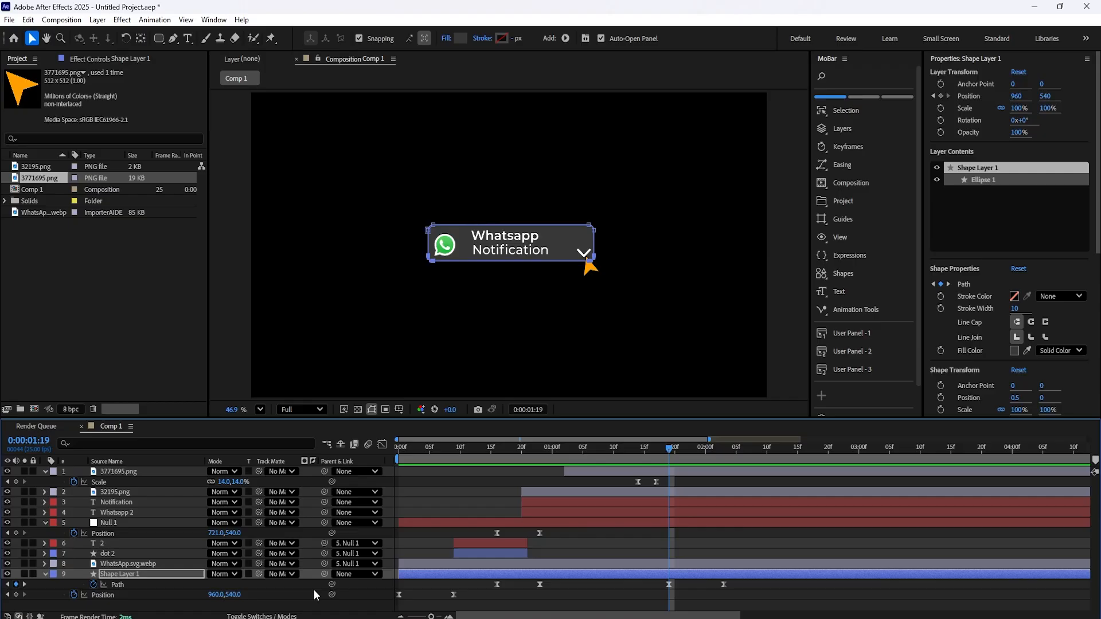
left_click(16, 595)
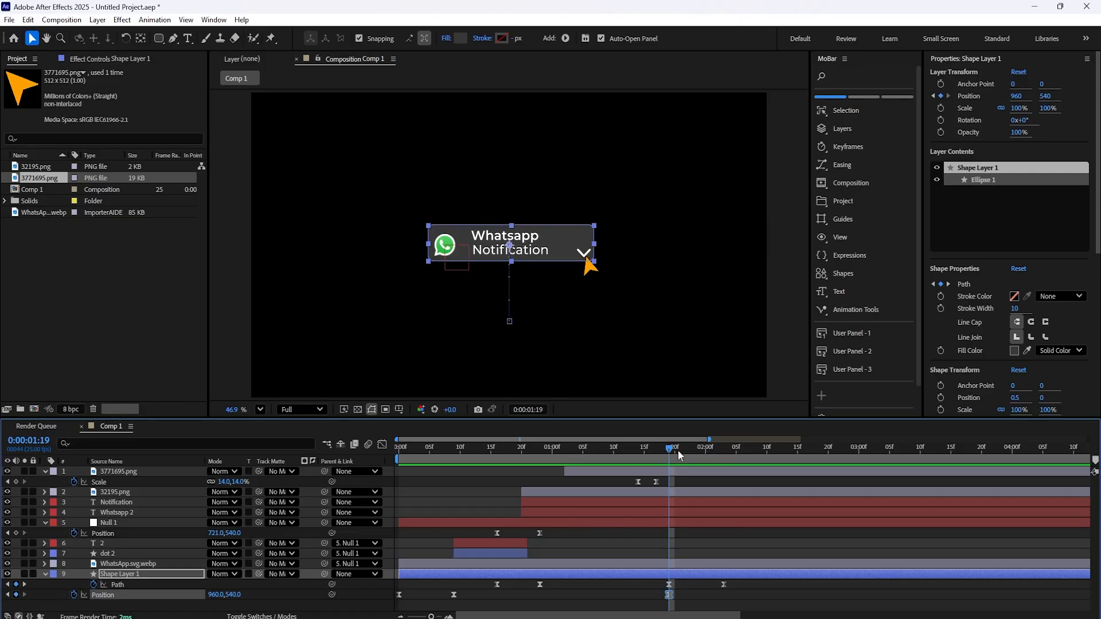
left_click_drag(670, 453, 722, 486)
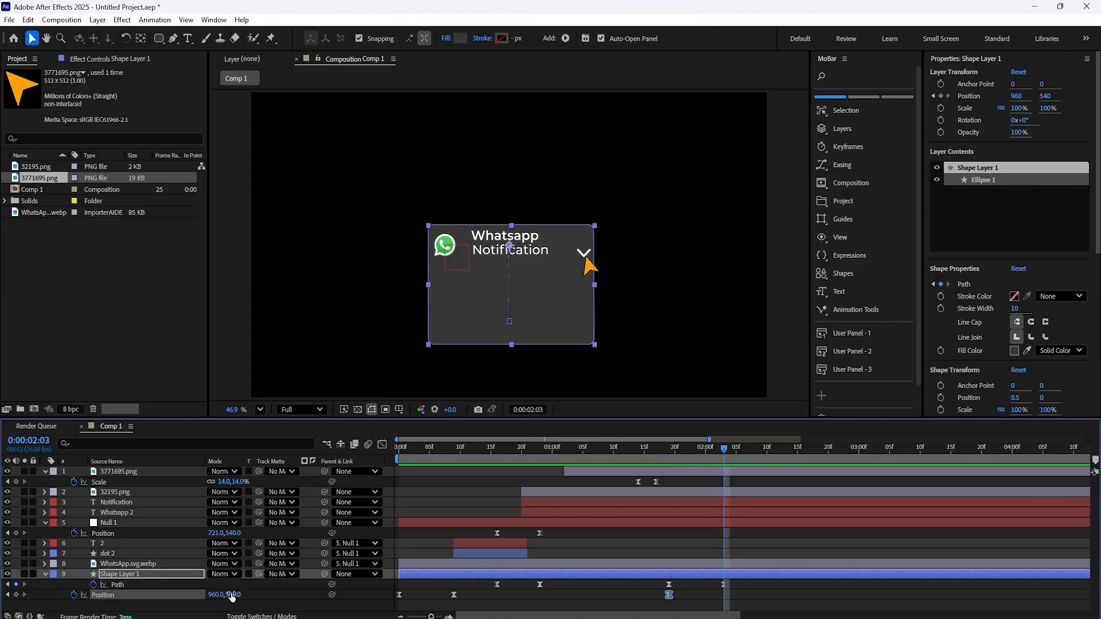
left_click_drag(232, 596, 159, 610)
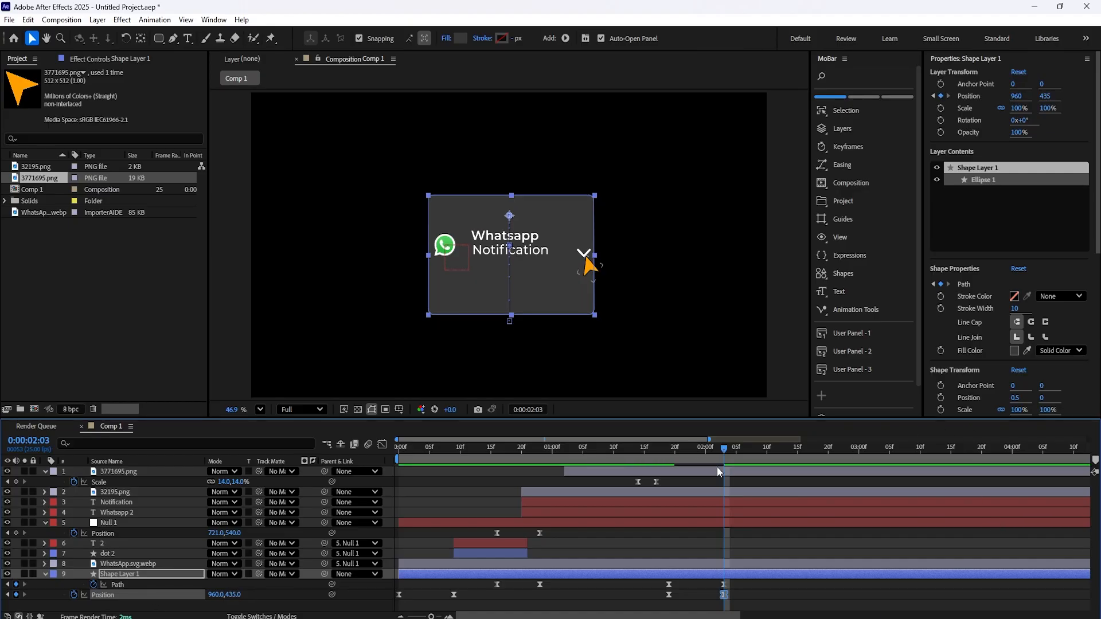
- Move Null 1 up with the WhatsApp icon by keyframing its Position at 0:00:01:19 and setting it to 721, 412 at 0:00:02:03
left_click_drag(727, 446, 672, 522)
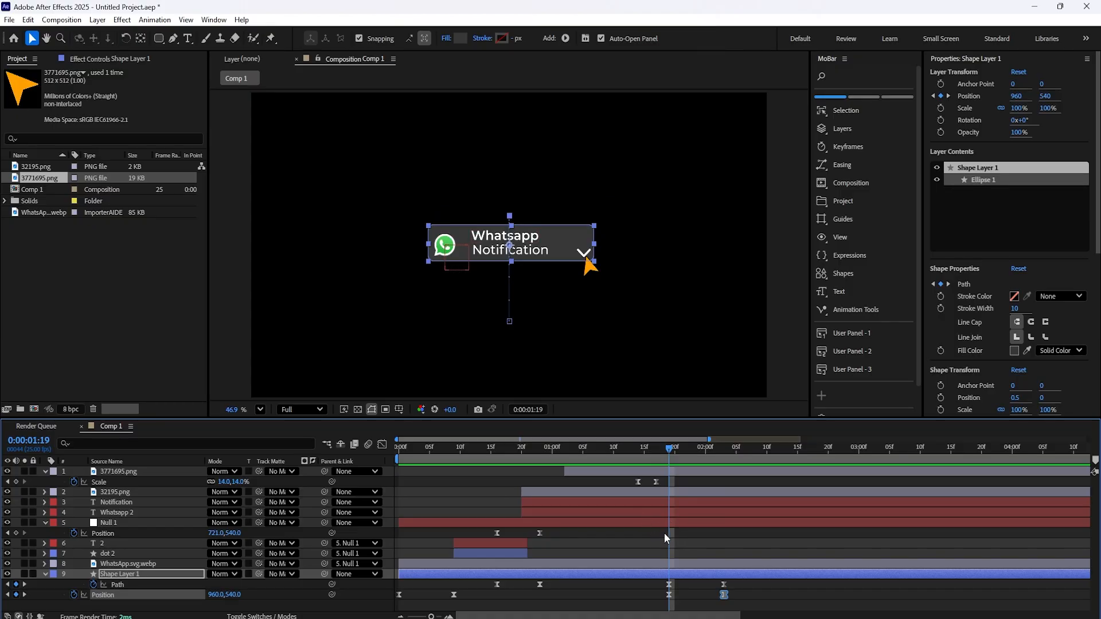
left_click(670, 522)
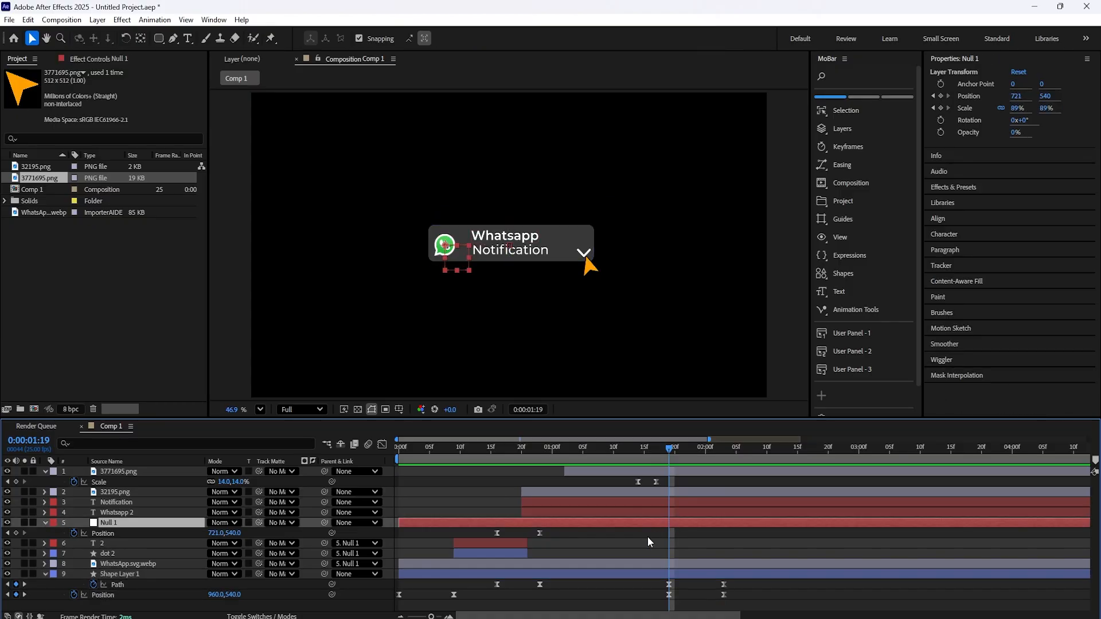
left_click(16, 533)
left_click_drag(674, 456, 727, 483)
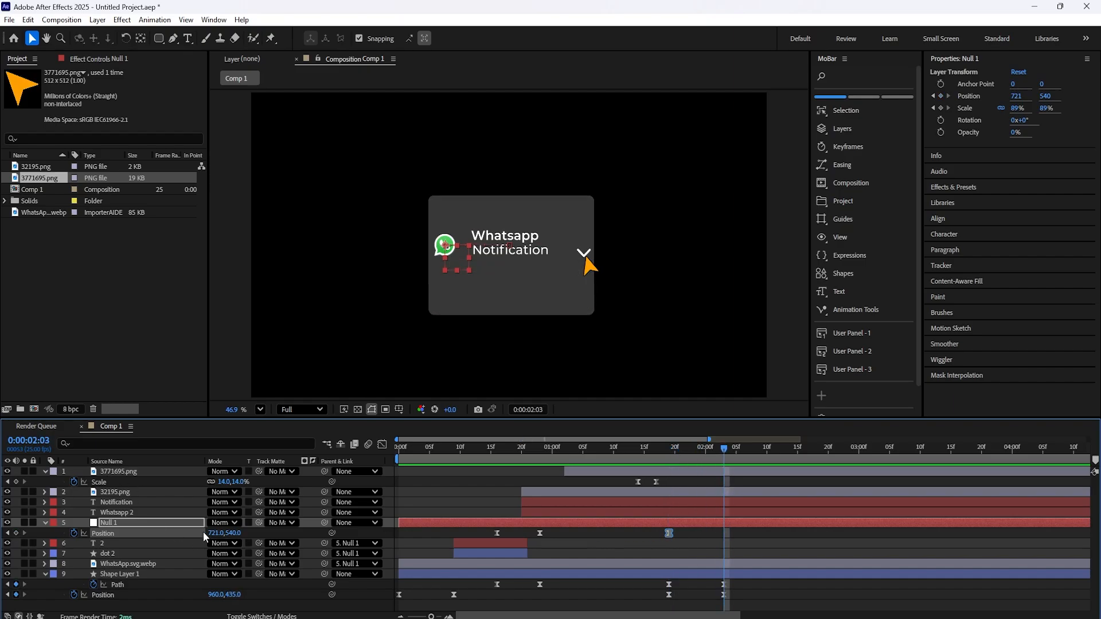
left_click_drag(233, 534, 162, 530)
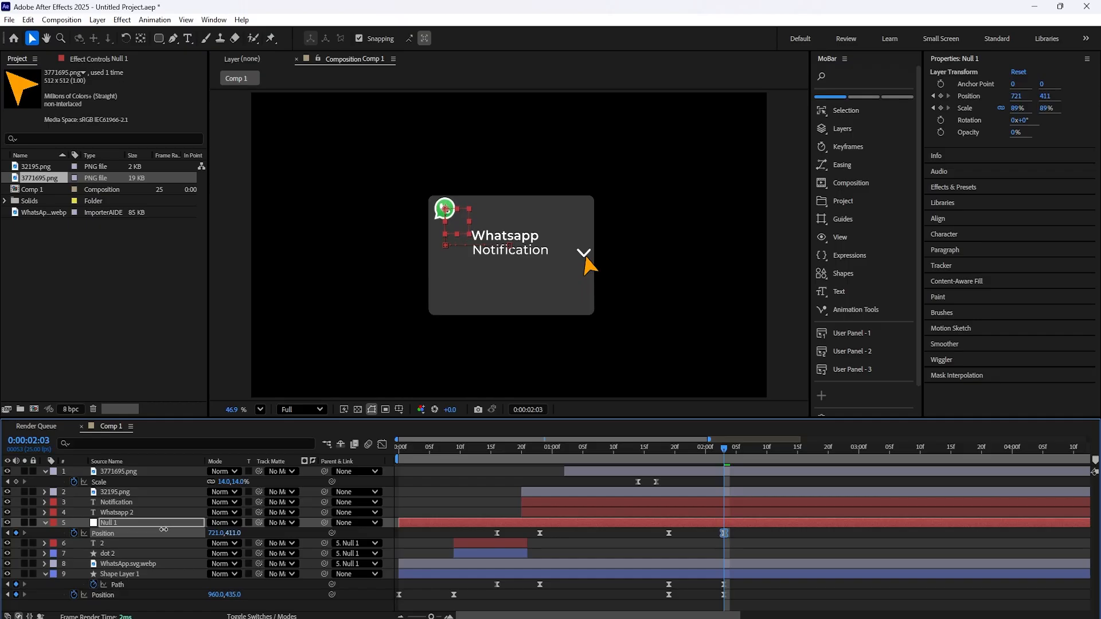
- Fade out the Notification and Whatsapp 2 text layers by animating their Opacity from 100% at 0:00:01:19 to 0% at 0:00:02:03
left_click(677, 507)
left_click(679, 517, "shift")
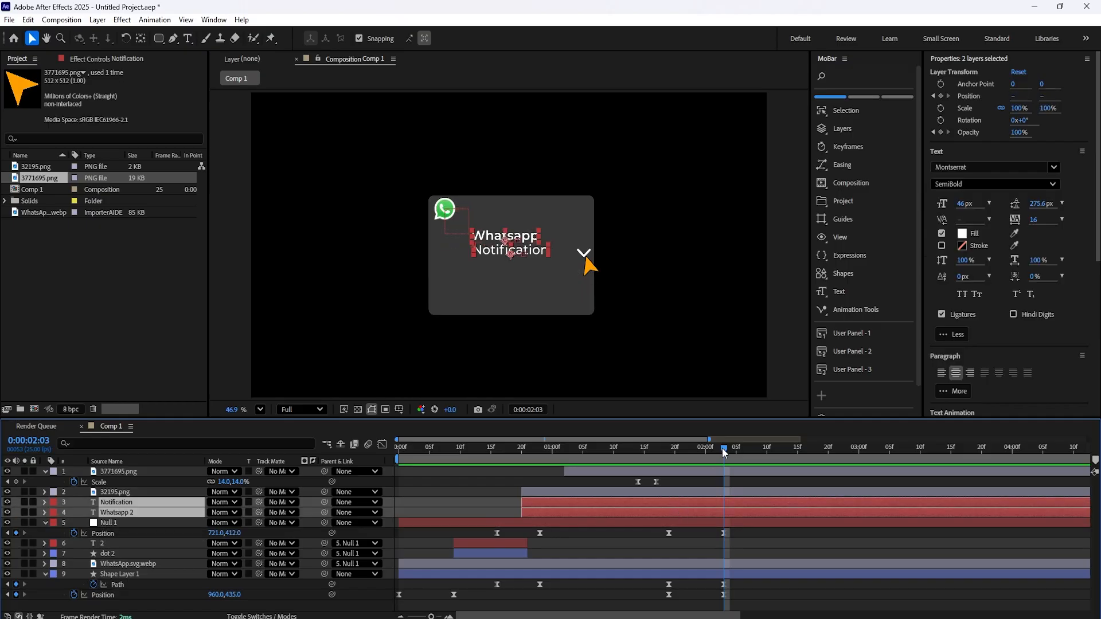
left_click_drag(723, 449, 665, 461)
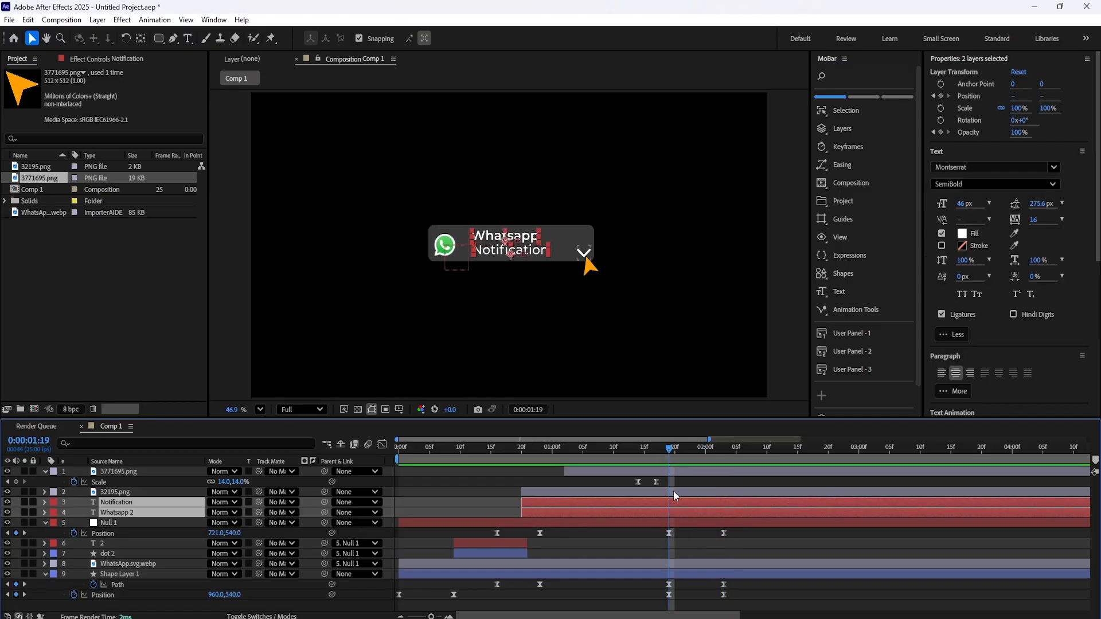
key("t")
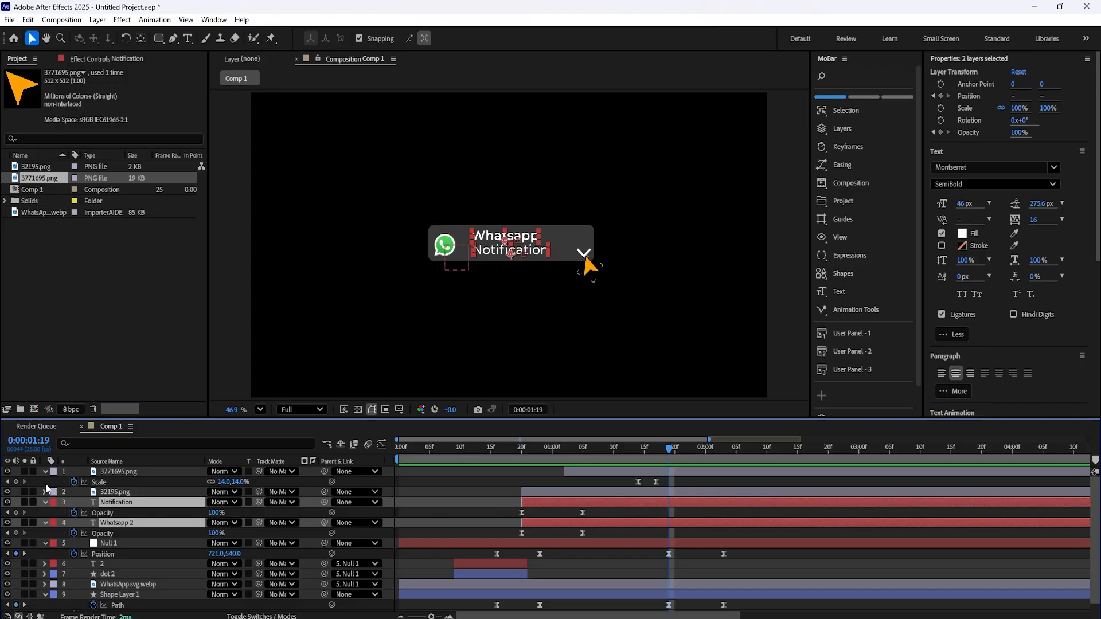
left_click(16, 512)
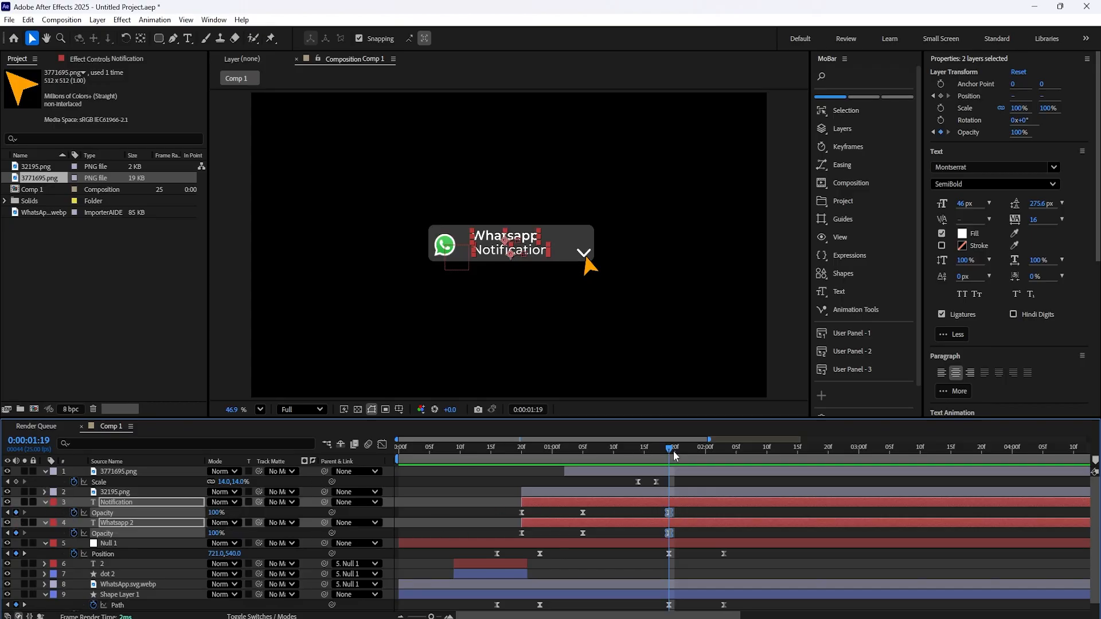
left_click_drag(674, 451, 724, 469)
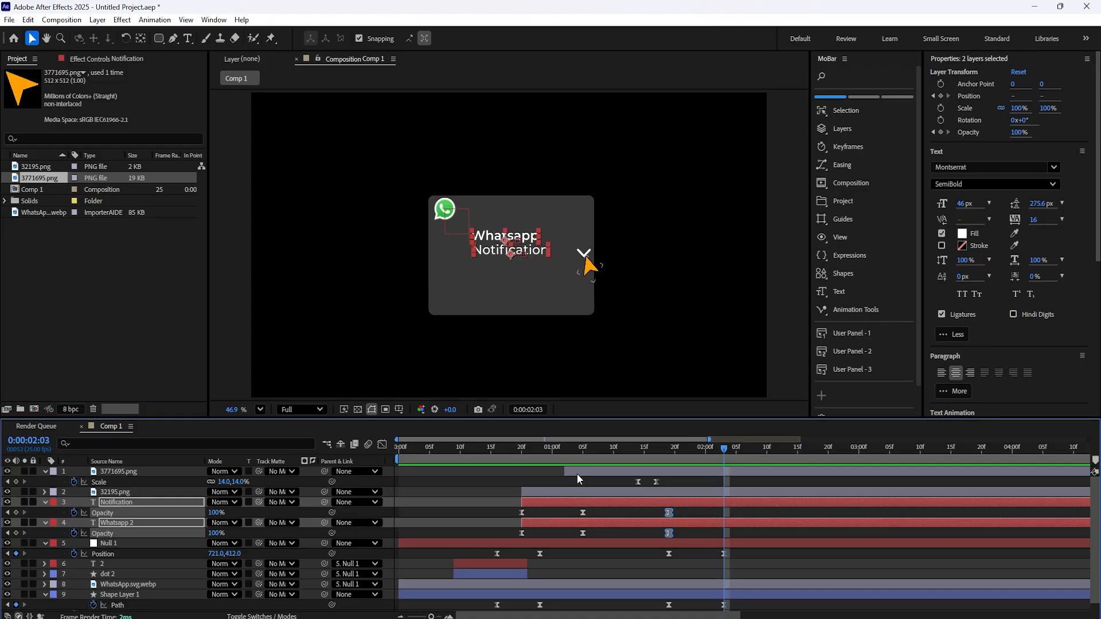
left_click_drag(213, 512, 137, 506)
left_click_drag(723, 454, 727, 504)
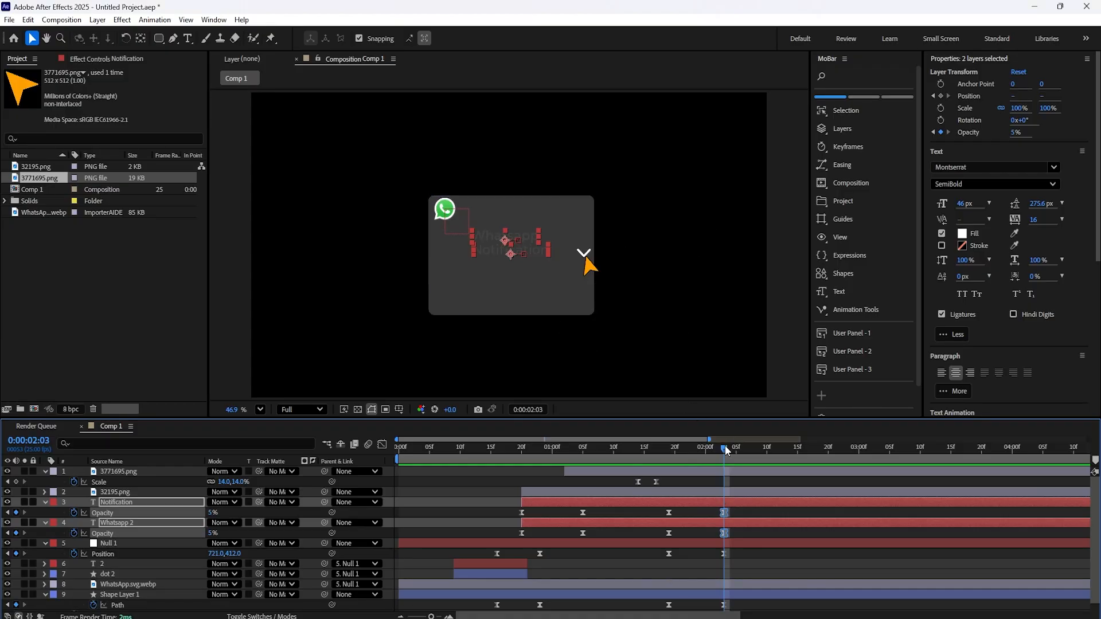
left_click_drag(725, 449, 725, 552)
left_click_drag(213, 513, 179, 509)
- Move the cursor away from the card by setting its Position to 1602.9, 792.5 at 0:00:02:03
left_click(126, 472)
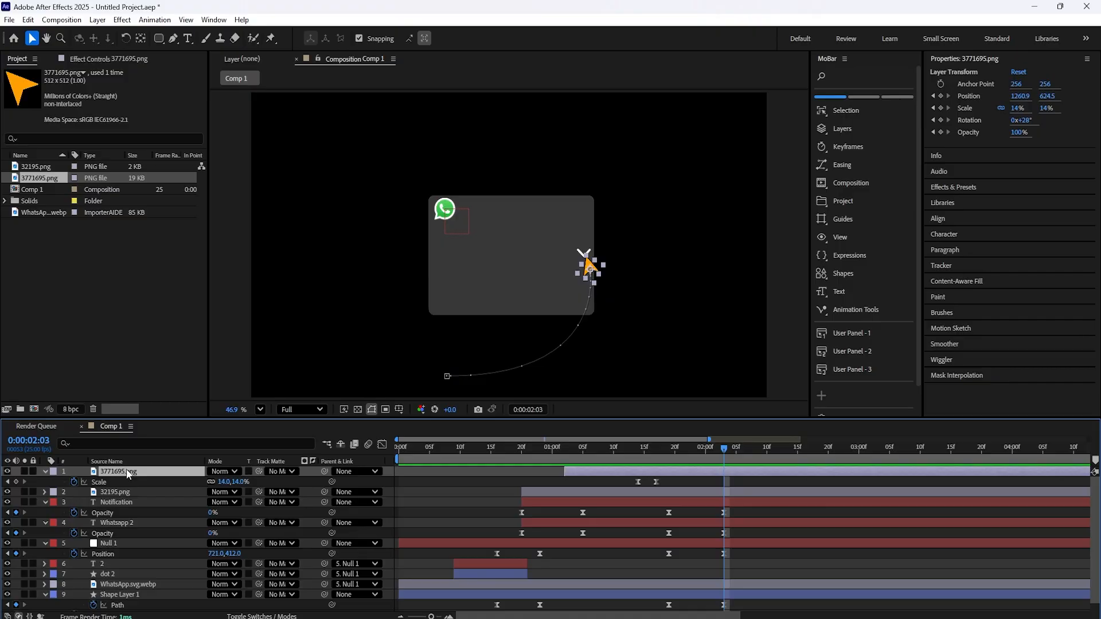
key("p")
left_click_drag(234, 485, 436, 509)
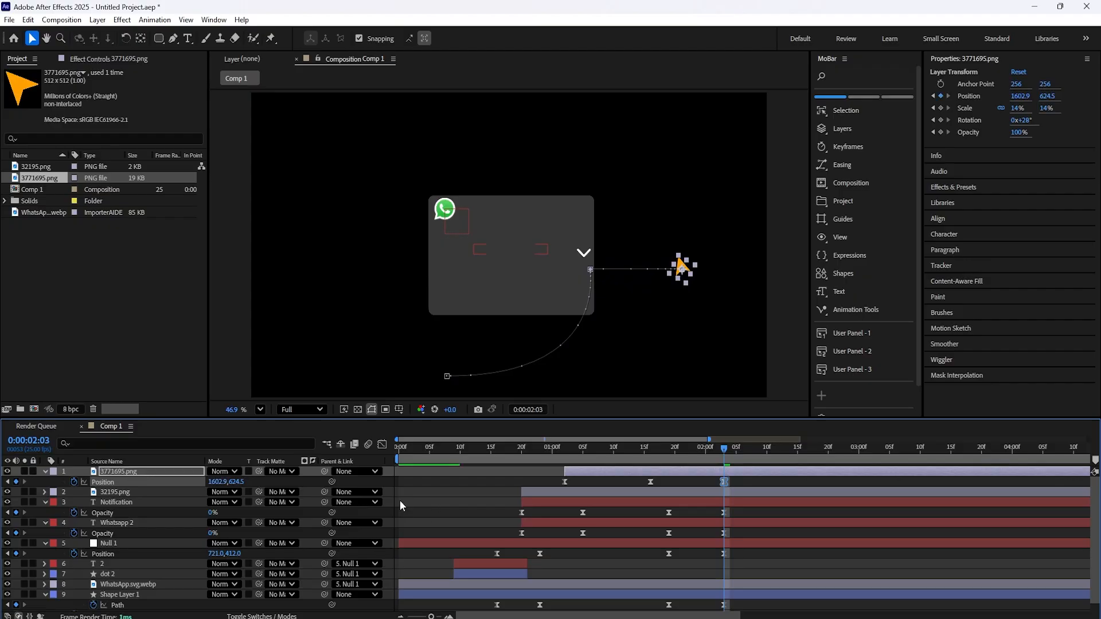
left_click_drag(235, 484, 332, 486)
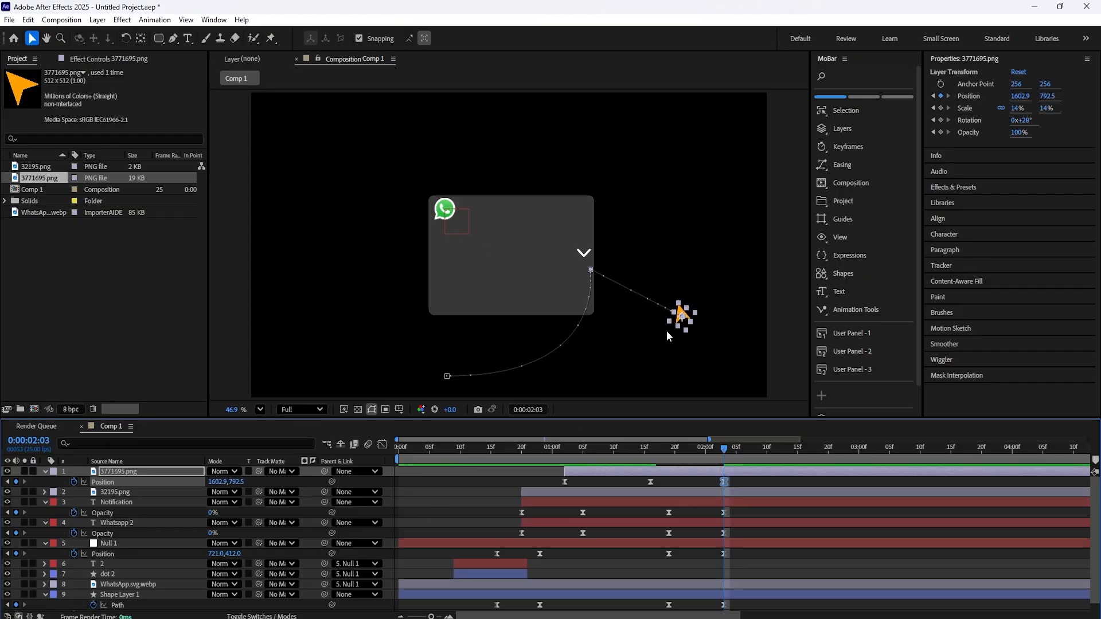
- Bend the cursor's exit path into a downward curve by pulling a long handle from its end point with the Pen tool, and preview the animation
key("g")
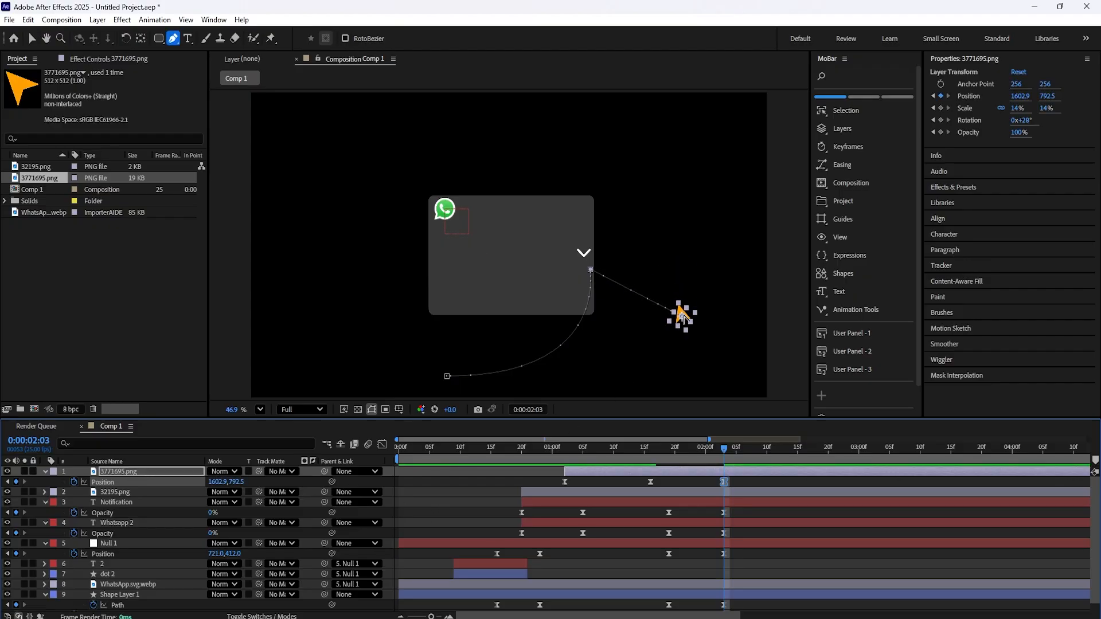
left_click(682, 316)
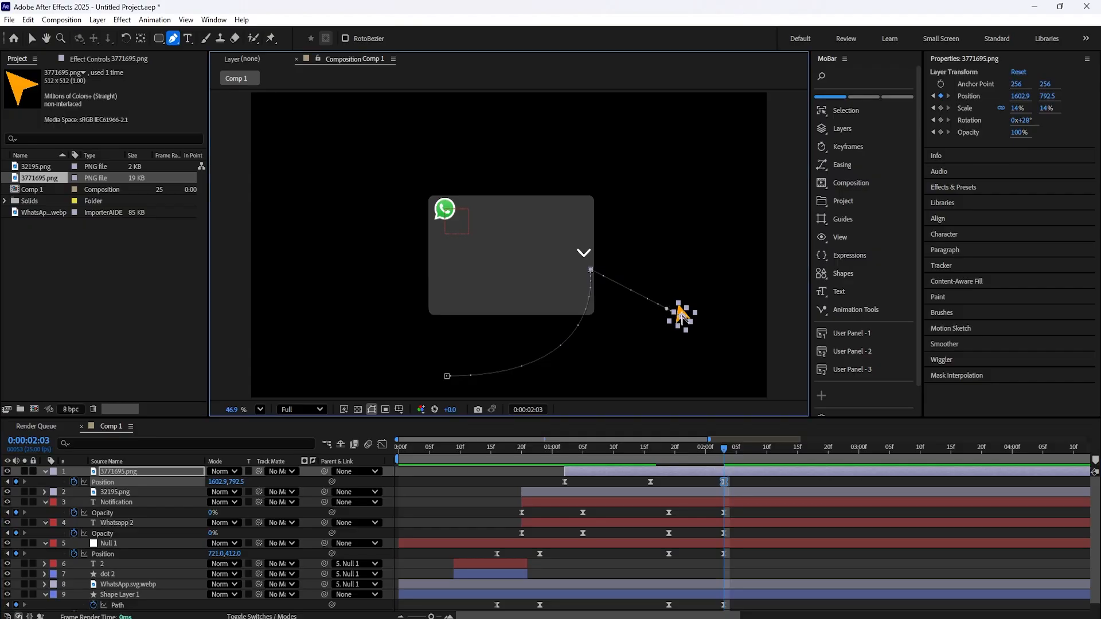
left_click_drag(668, 313, 582, 341)
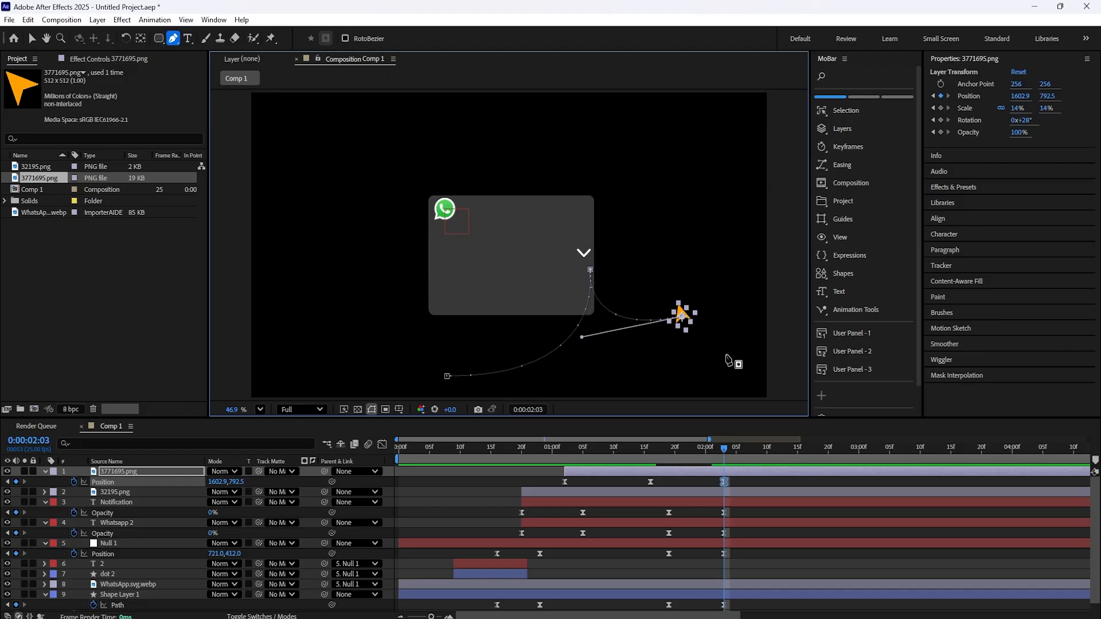
left_click_drag(727, 452, 401, 545)
key("space")
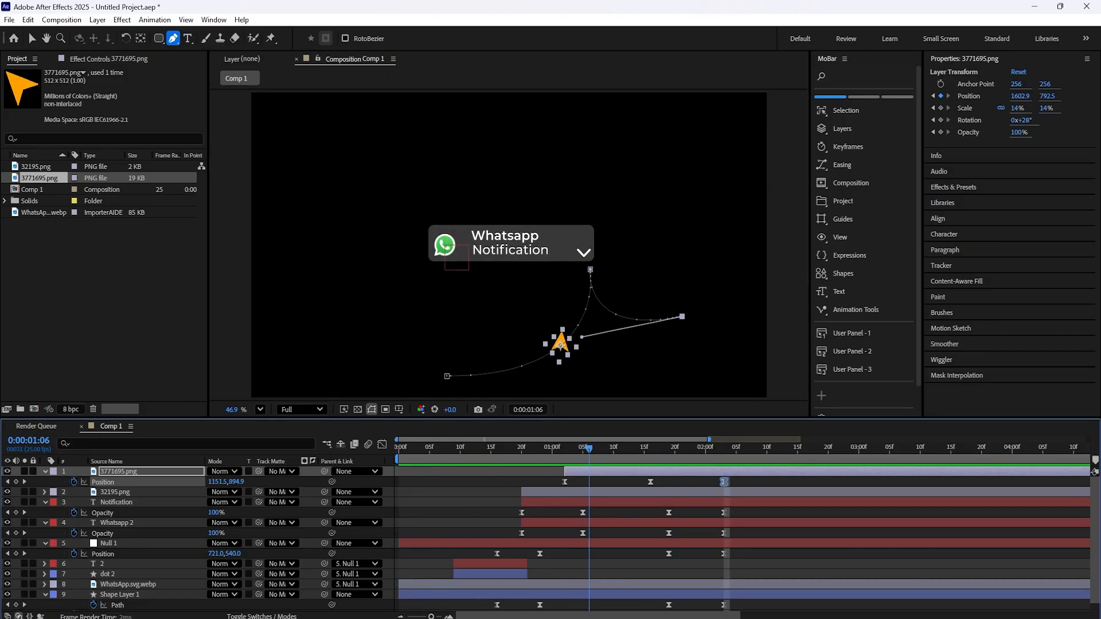
- End the Notification and Whatsapp 2 text layers at 0:00:02:04 by splitting them there and deleting the remaining parts
left_click(127, 492)
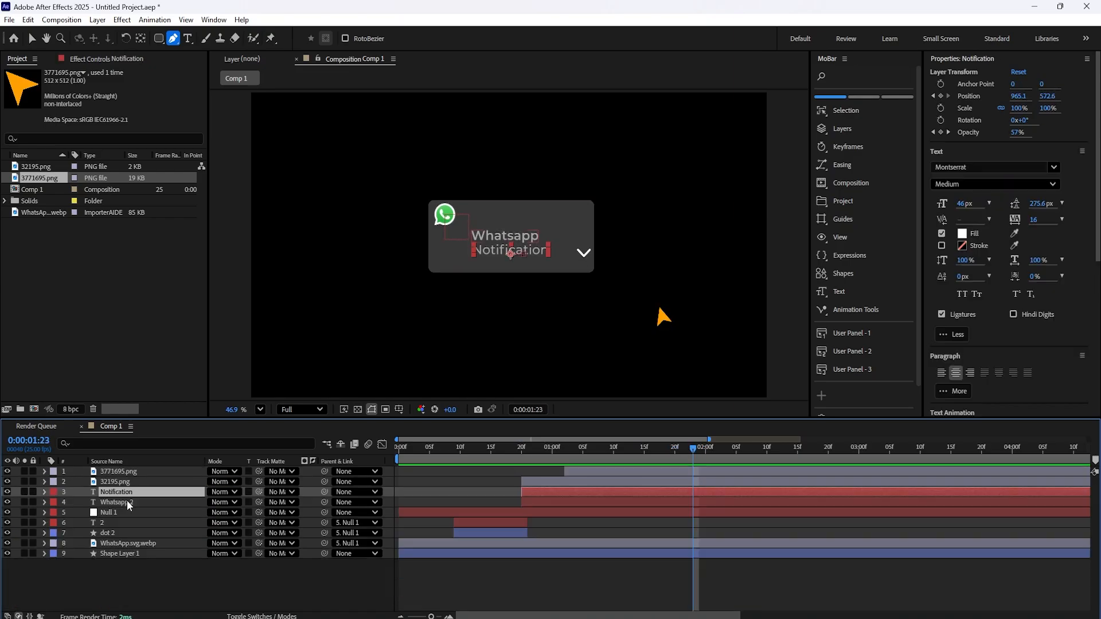
left_click(129, 503, "shift")
key("u")
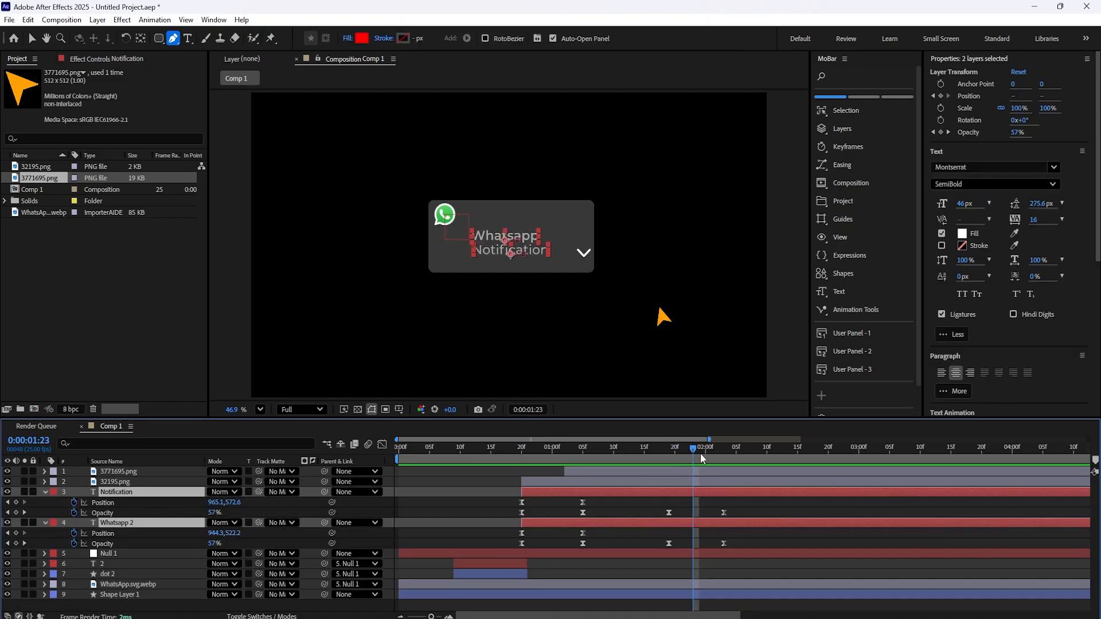
left_click_drag(696, 454, 728, 458)
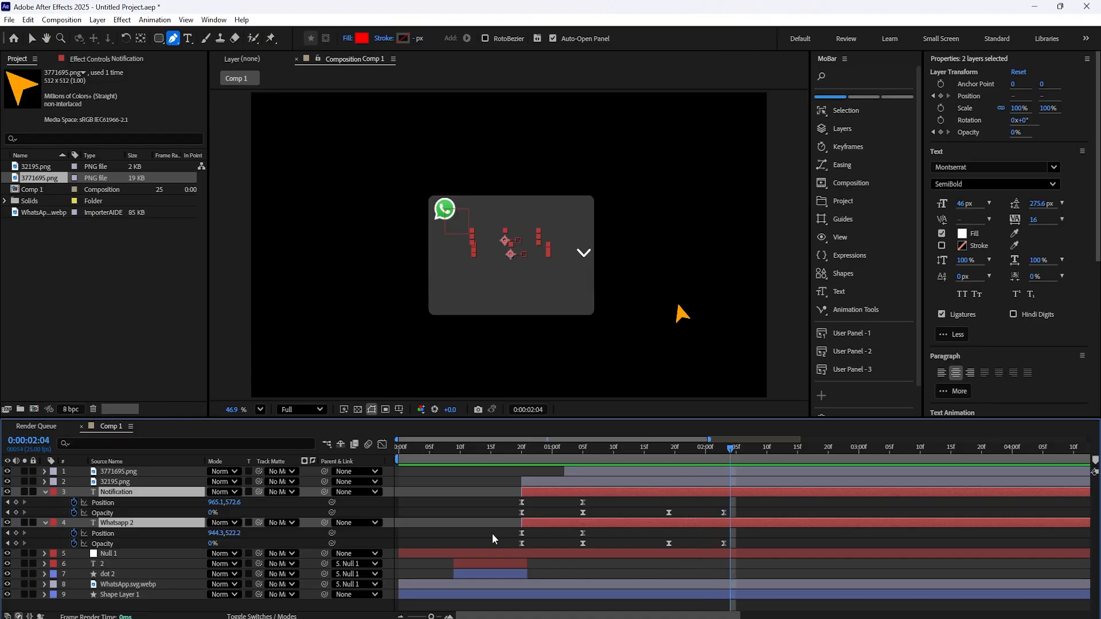
key("ctrl+shift+d")
key("Delete")
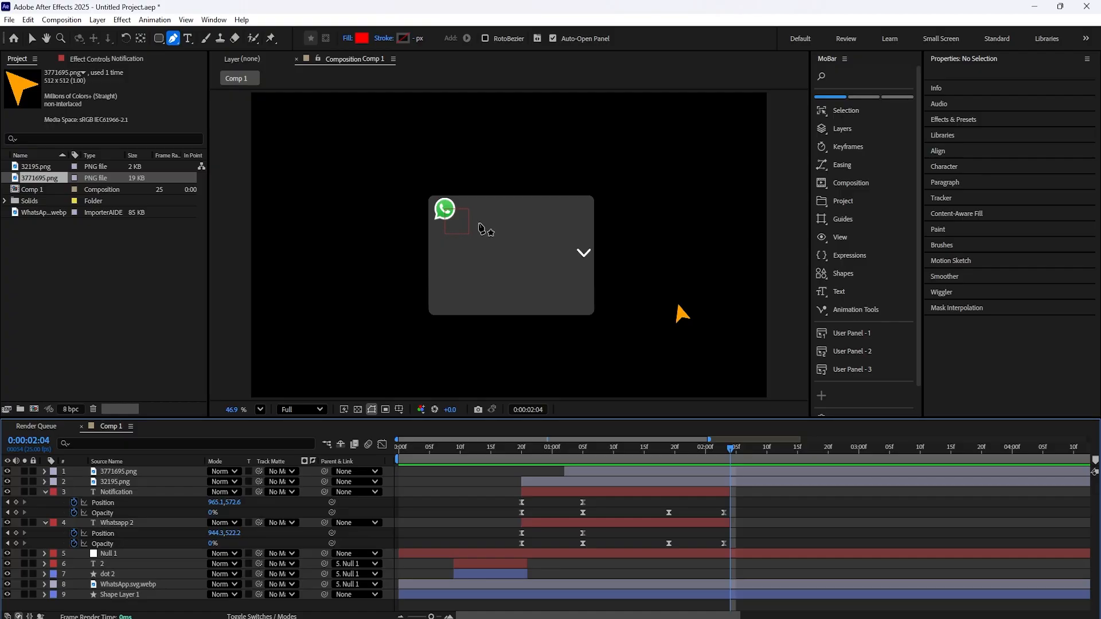
- Add the text "My Love" near the card's upper edge beside the WhatsApp icon and set it in Montserrat Bold
left_click(187, 38)
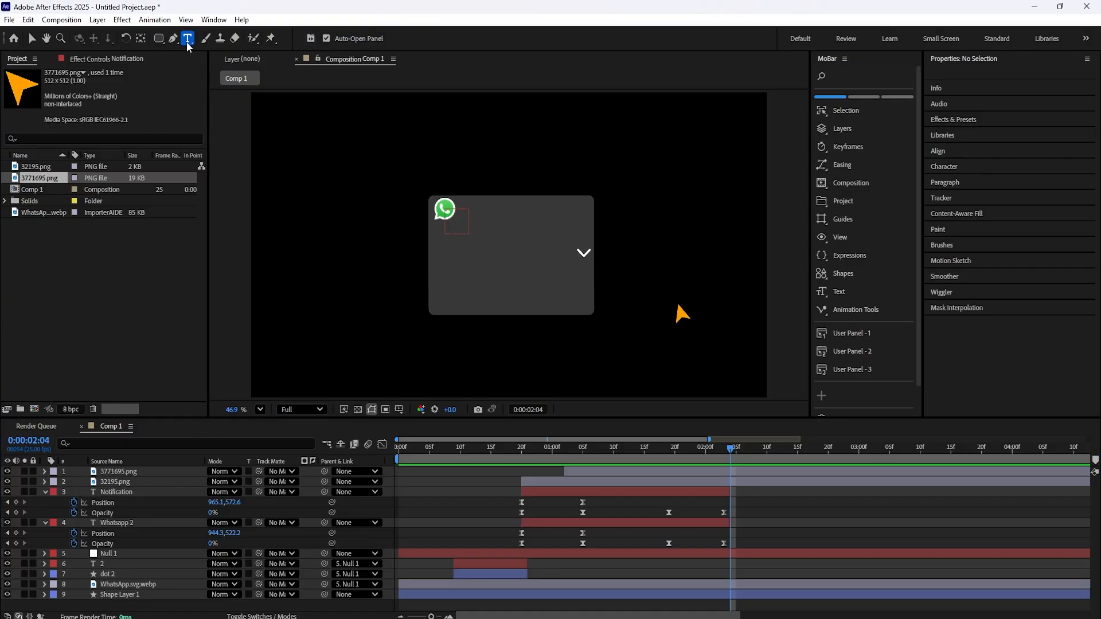
left_click(480, 202)
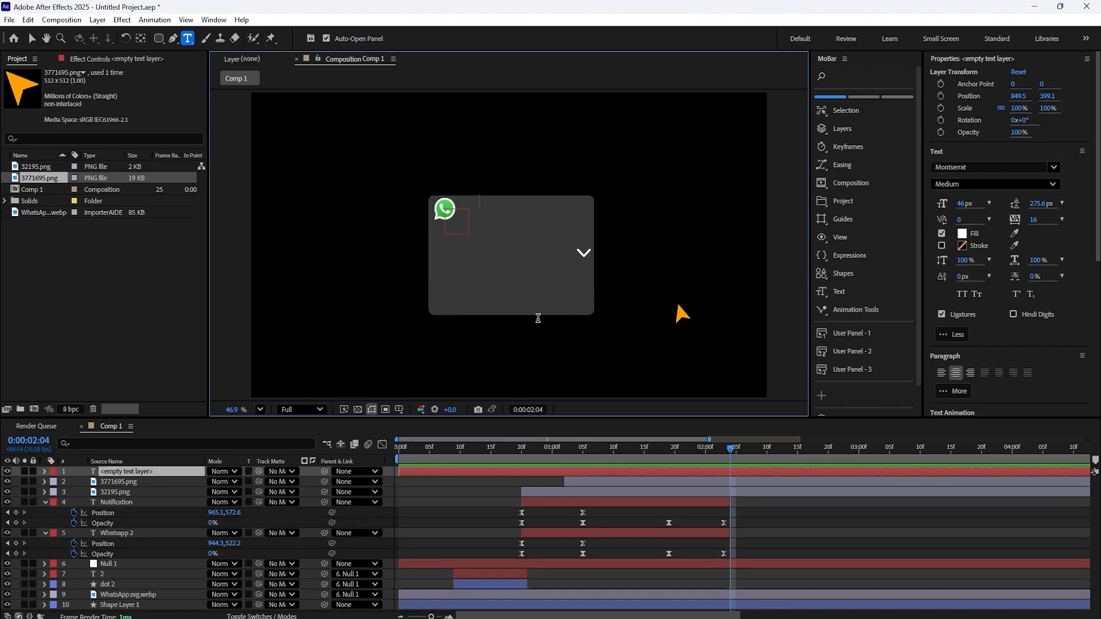
type("M")
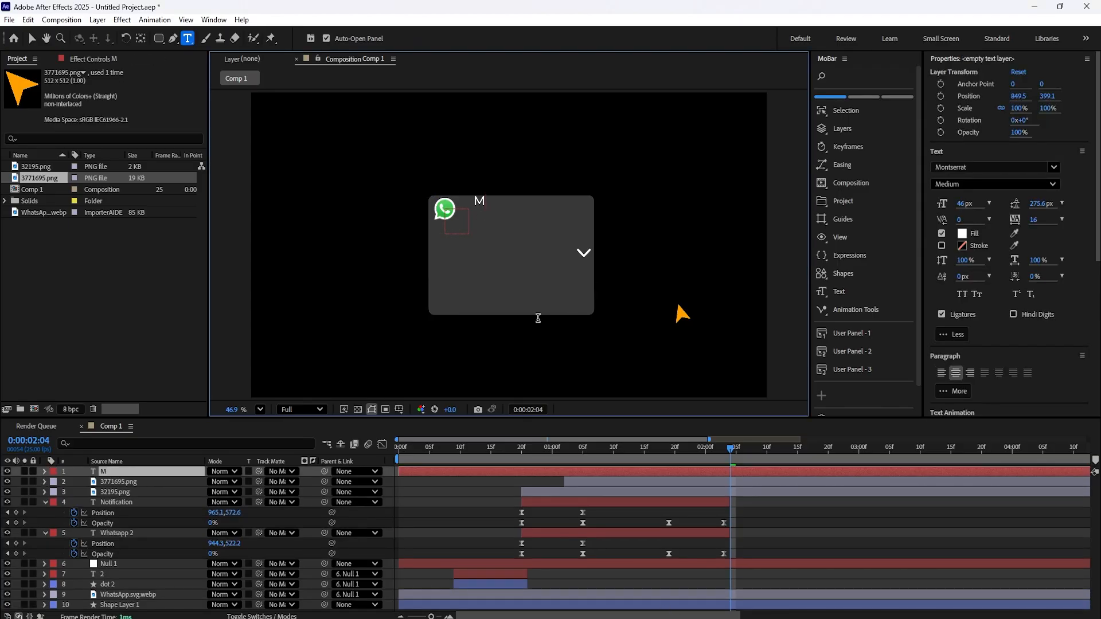
type("y Love")
double_click(112, 471)
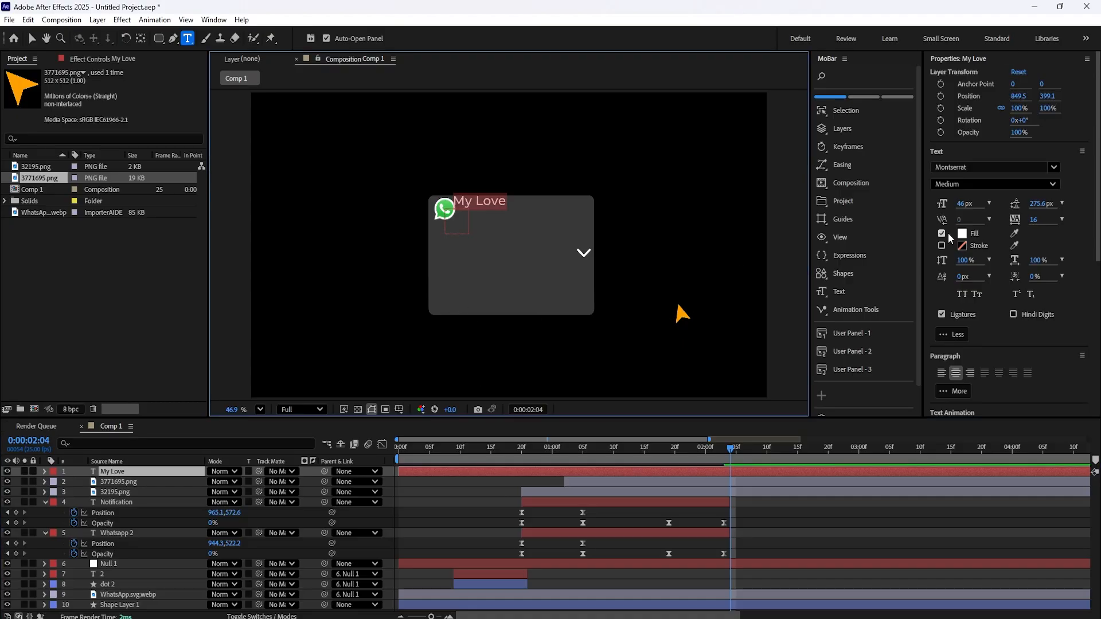
left_click(1053, 184)
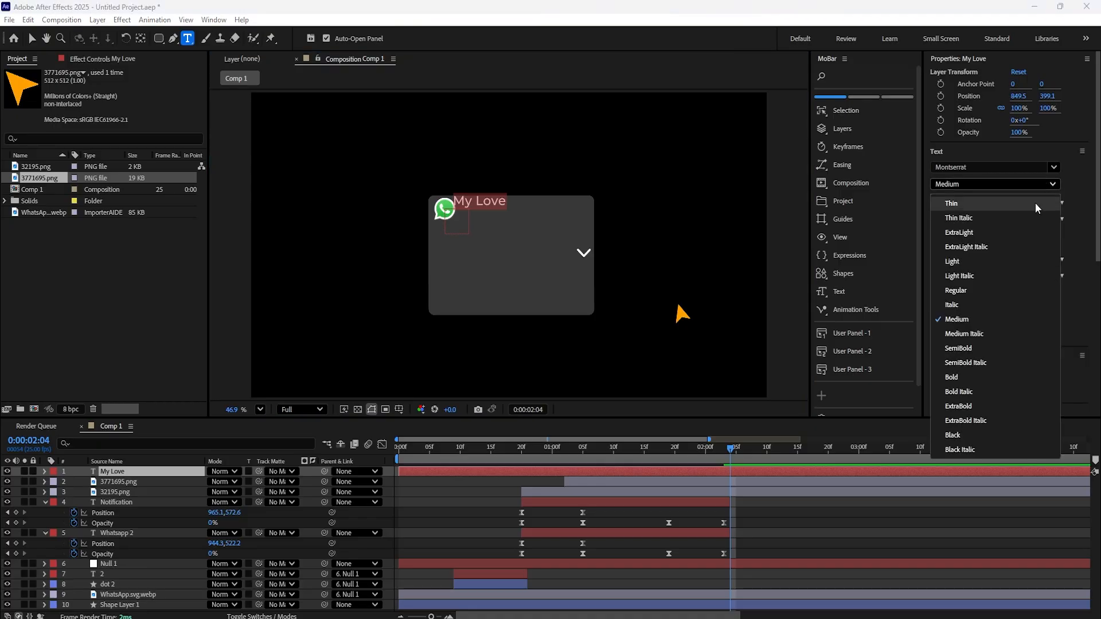
left_click(994, 378)
- Show layer names instead of source names in the timeline and collapse the Notification and Whatsapp 2 keyframes
left_click(170, 368)
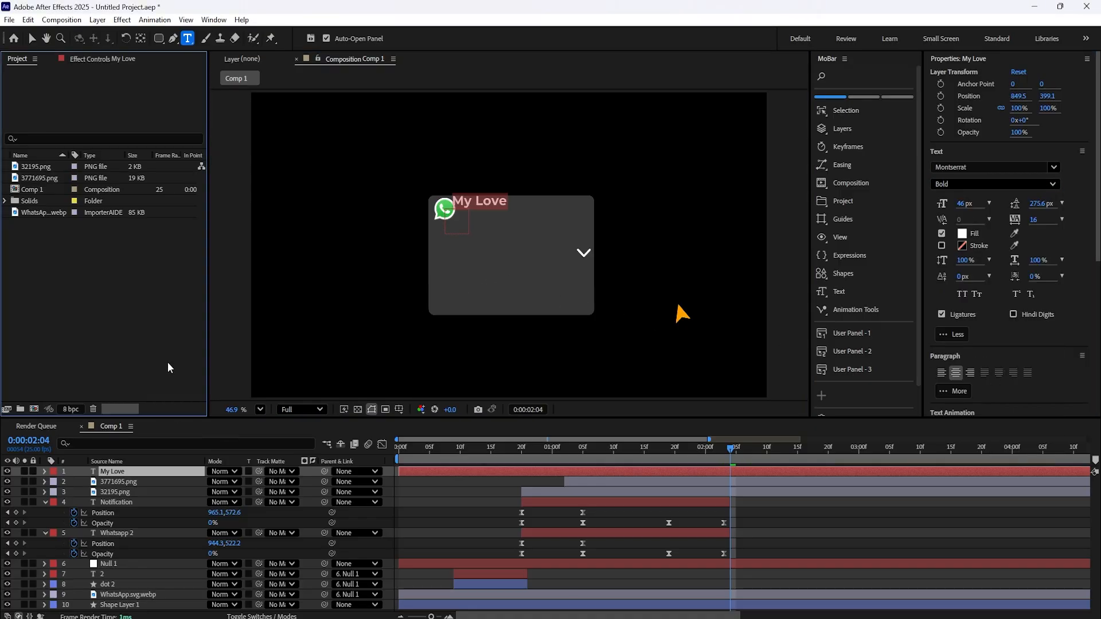
left_click(154, 463)
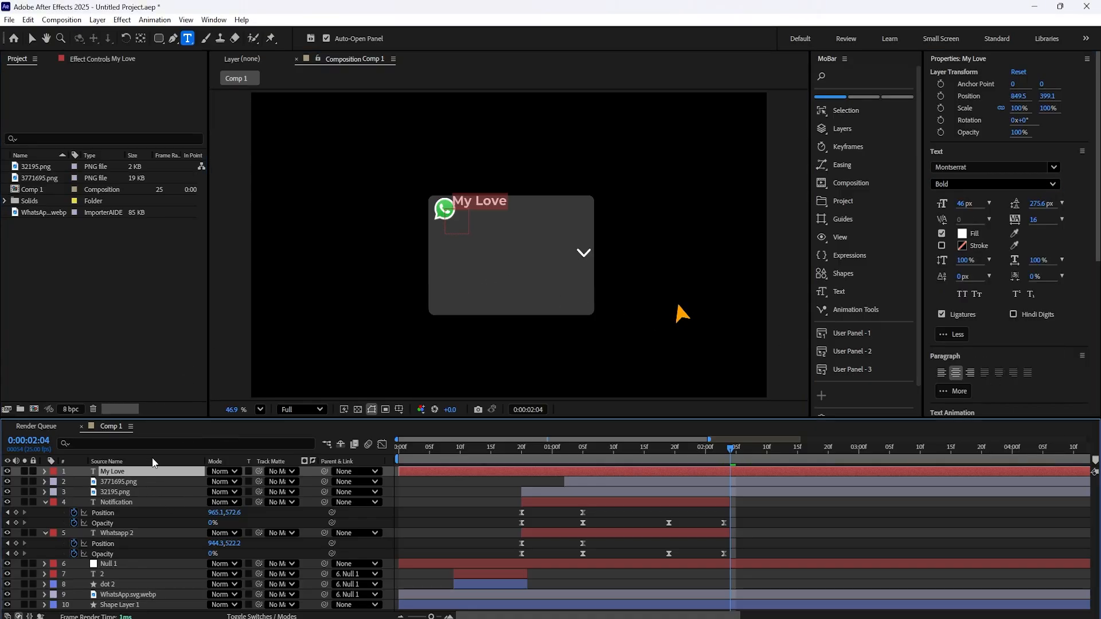
left_click(154, 462)
left_click(133, 503)
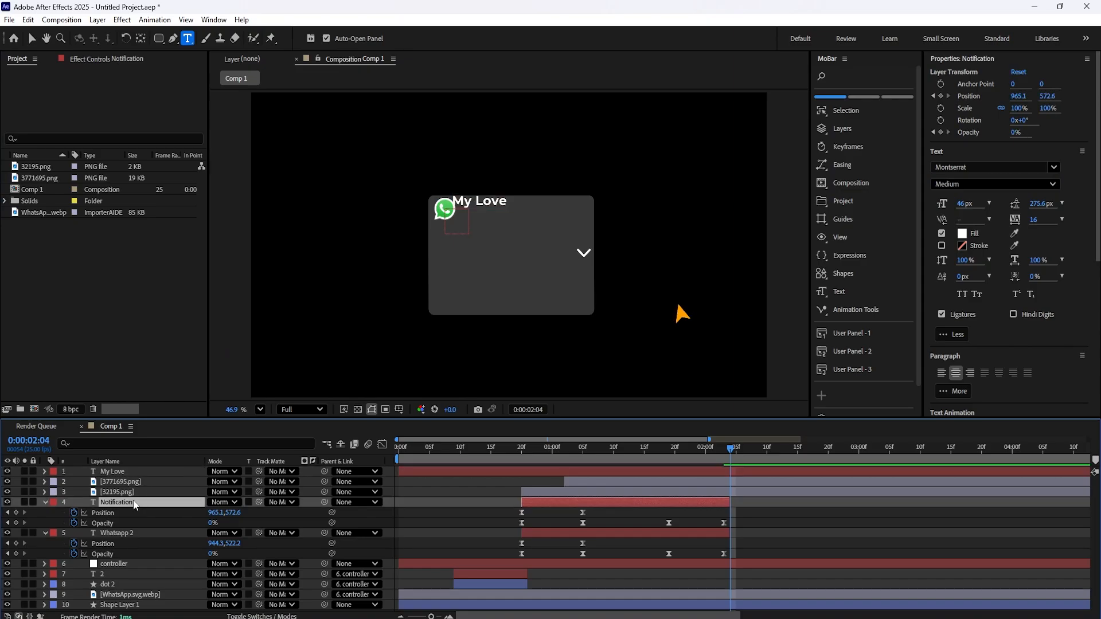
key("u")
left_click(133, 511)
key("u")
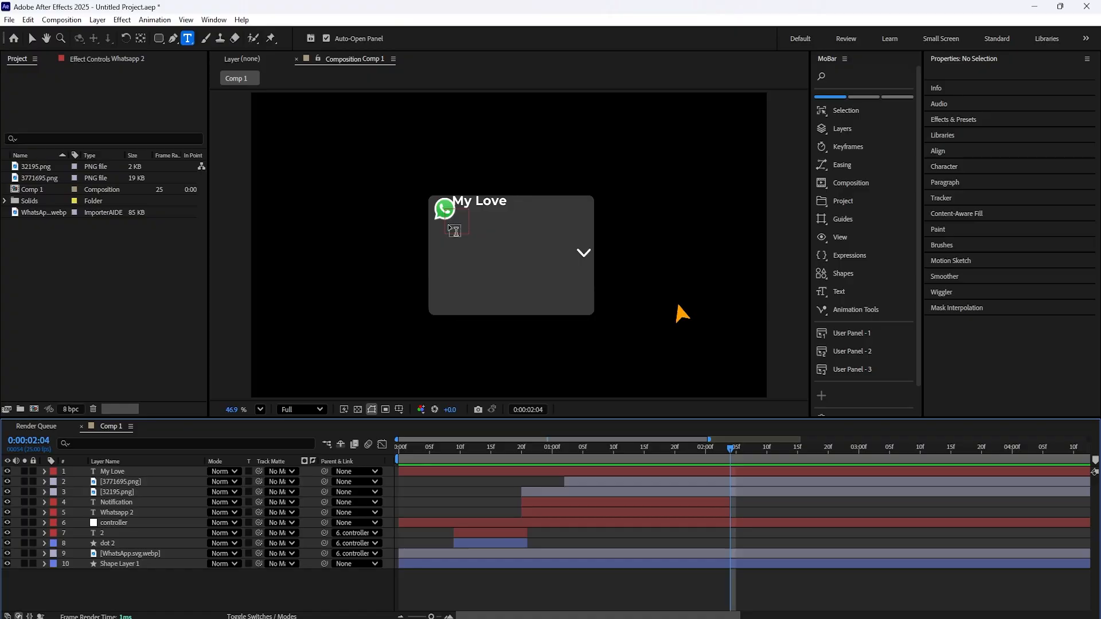
- Add a two-line text reading "Come home early, i miss you" below the My Love heading on the card
left_click(488, 224)
type("com")
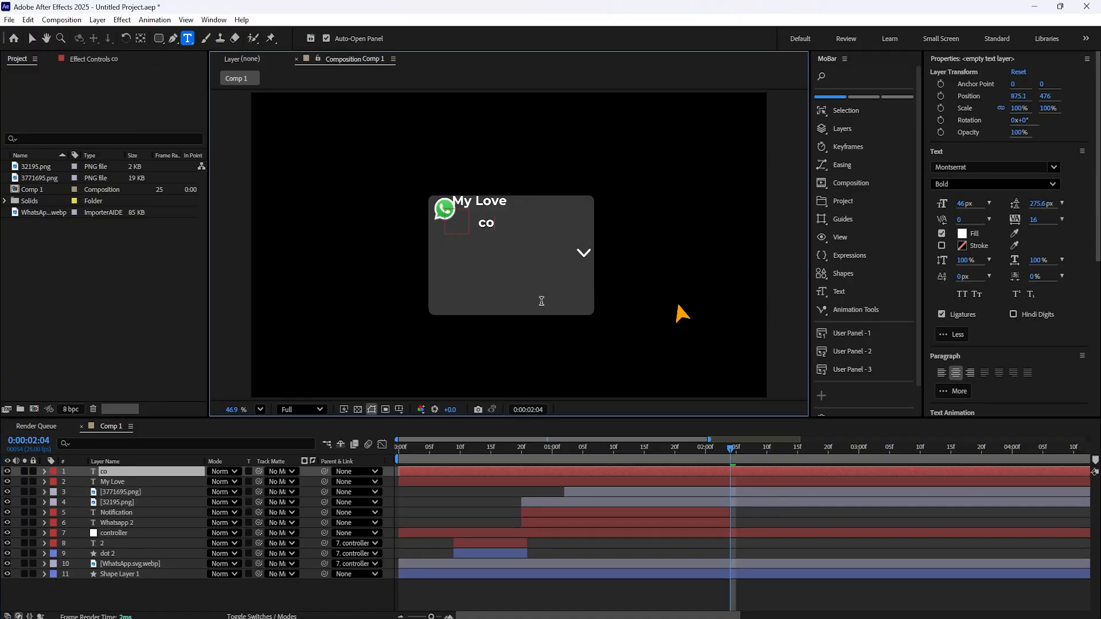
key("BackSpace")
key("BackSpace")
key("BackSpace")
type("Come H")
key("BackSpace")
type("home early,")
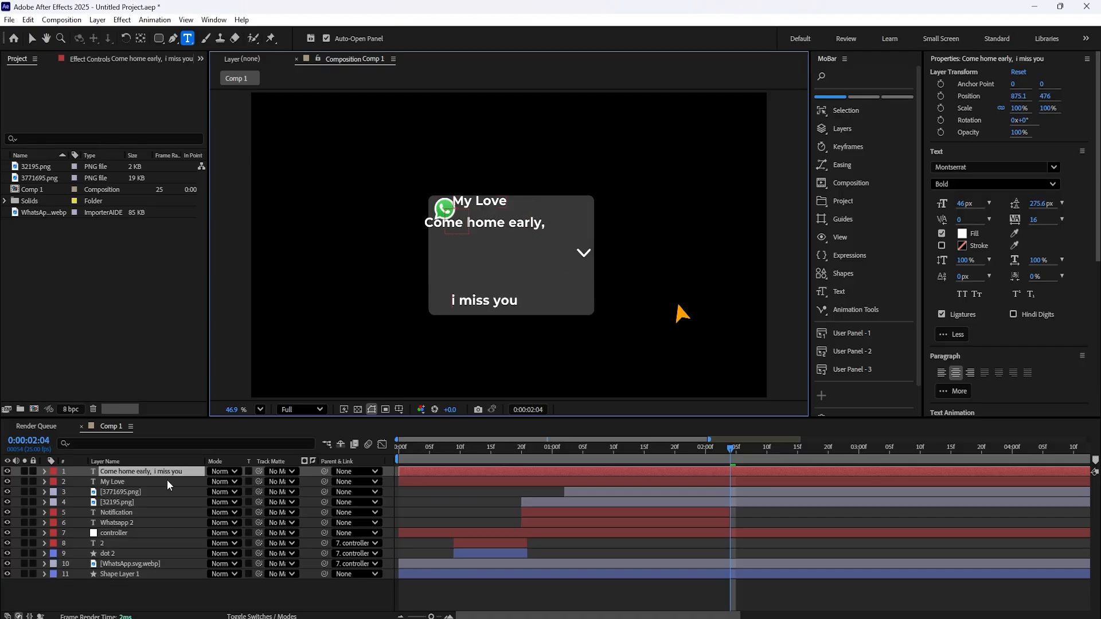
- Set the two-line message's leading to 64 px and its font style to Regular
left_click(168, 472)
double_click(169, 475)
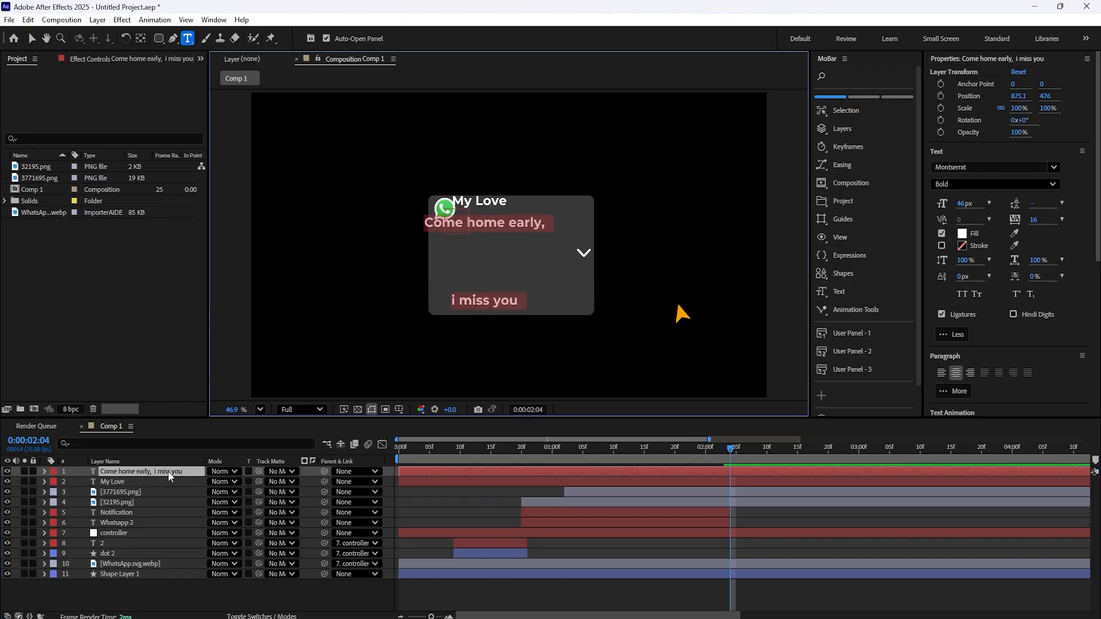
left_click_drag(1043, 208, 1061, 206)
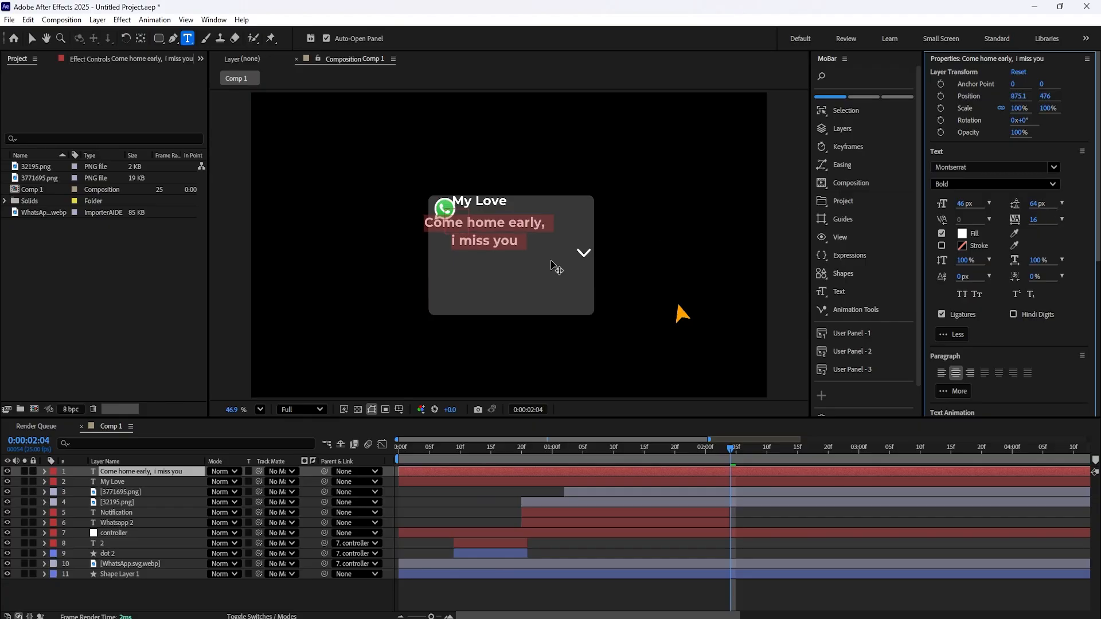
left_click(1010, 185)
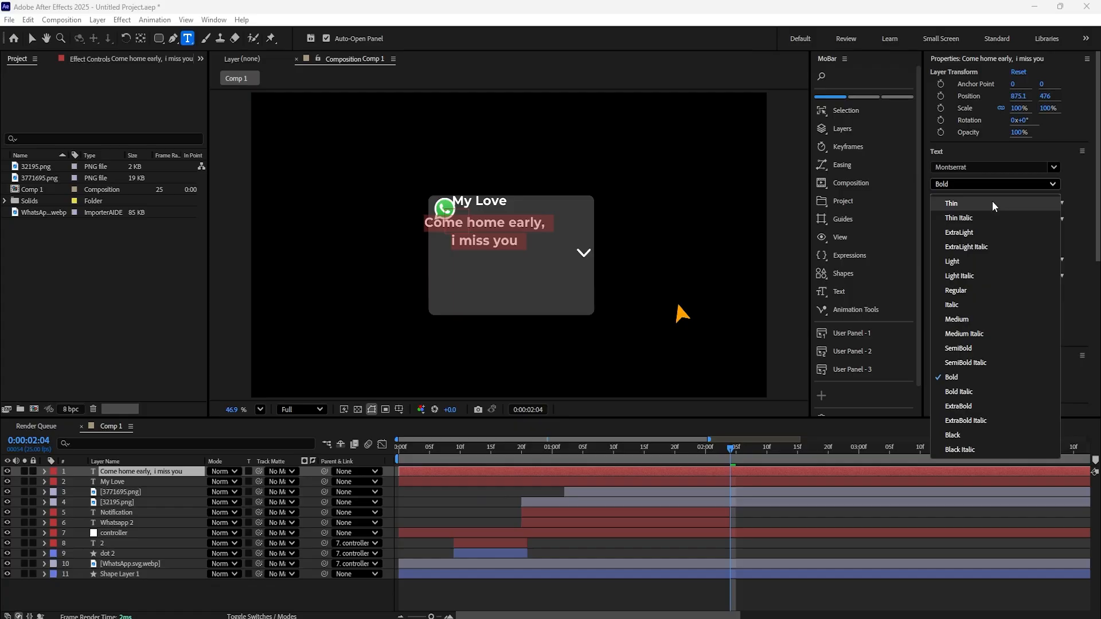
left_click(998, 291)
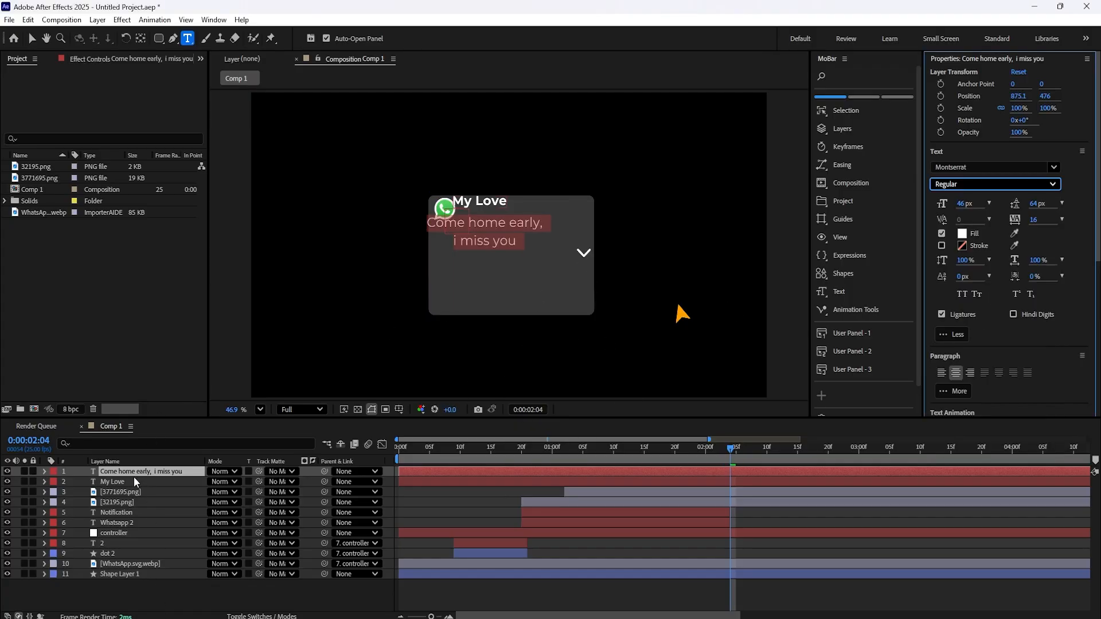
- Position the My Love heading at 897.5, 420.1 and the two-line message at 969.1, 549.0 on the card
left_click(118, 482)
key("p")
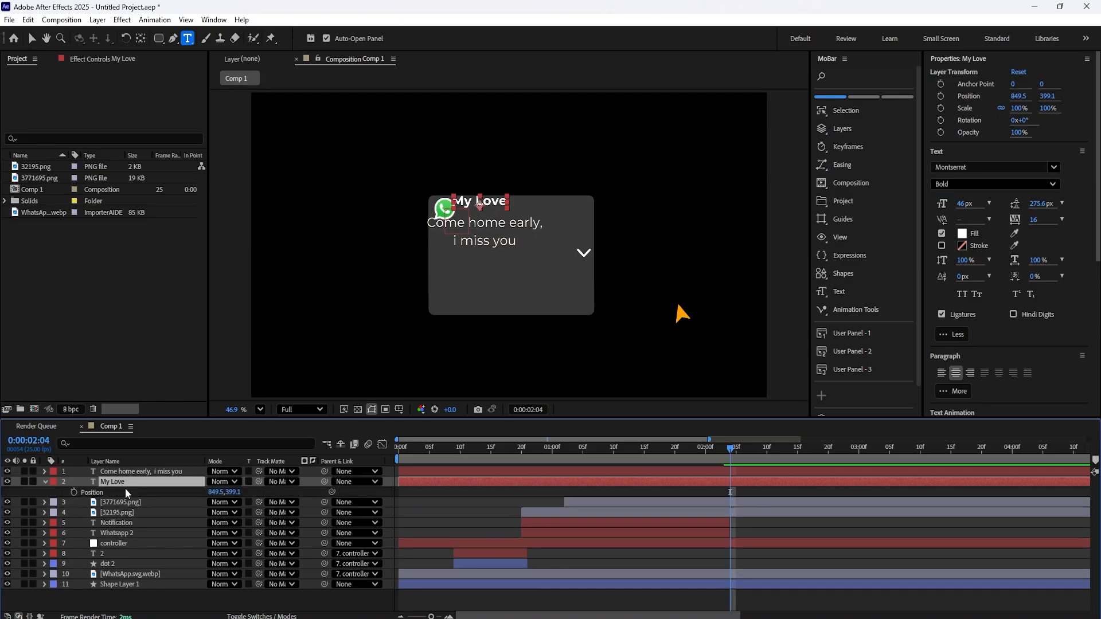
left_click_drag(214, 492, 242, 493)
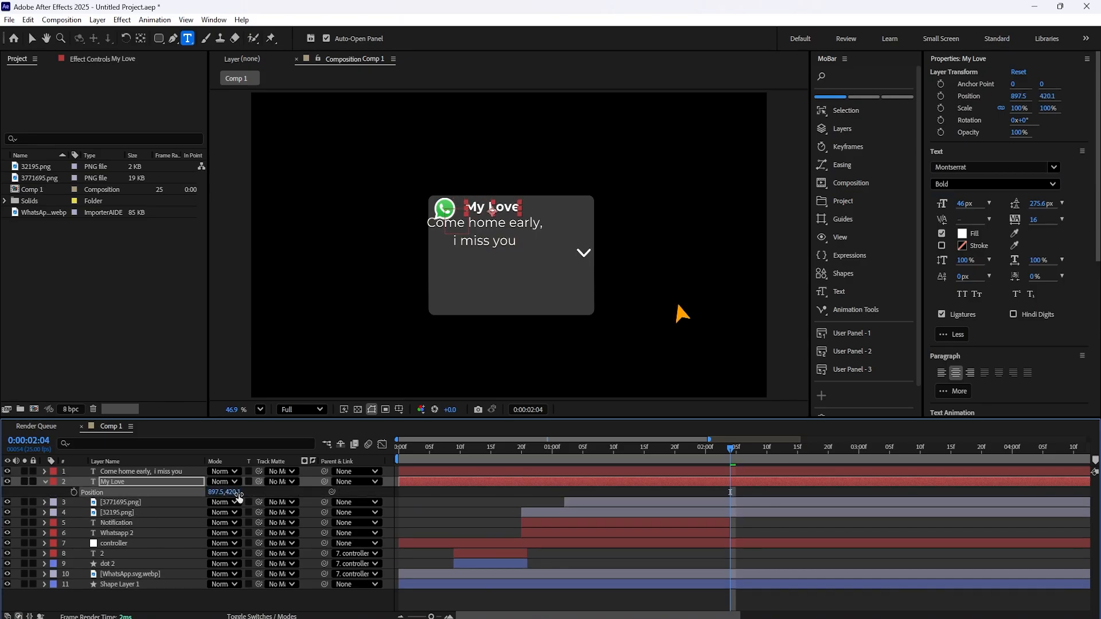
left_click(170, 472)
key("p")
mouse_move(217, 482)
left_mouse_down()
mouse_move(264, 494)
mouse_move(233, 483)
left_mouse_up()
- Trim the start of the message and My Love text layers to 0:00:02:04
key("alt+[")
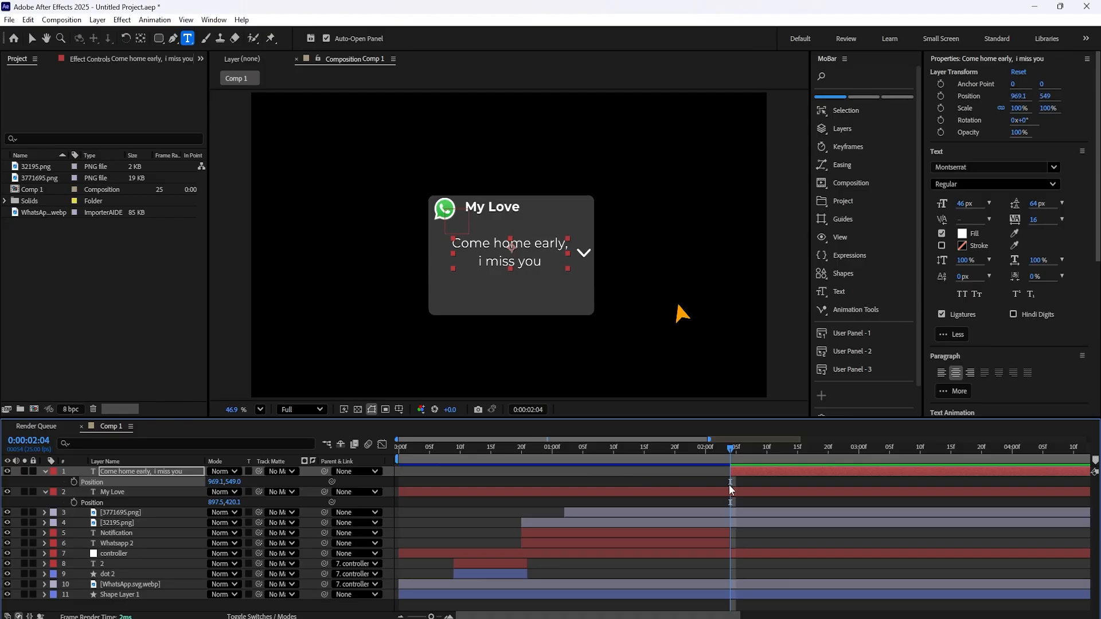
left_click(732, 492)
key("alt+[")
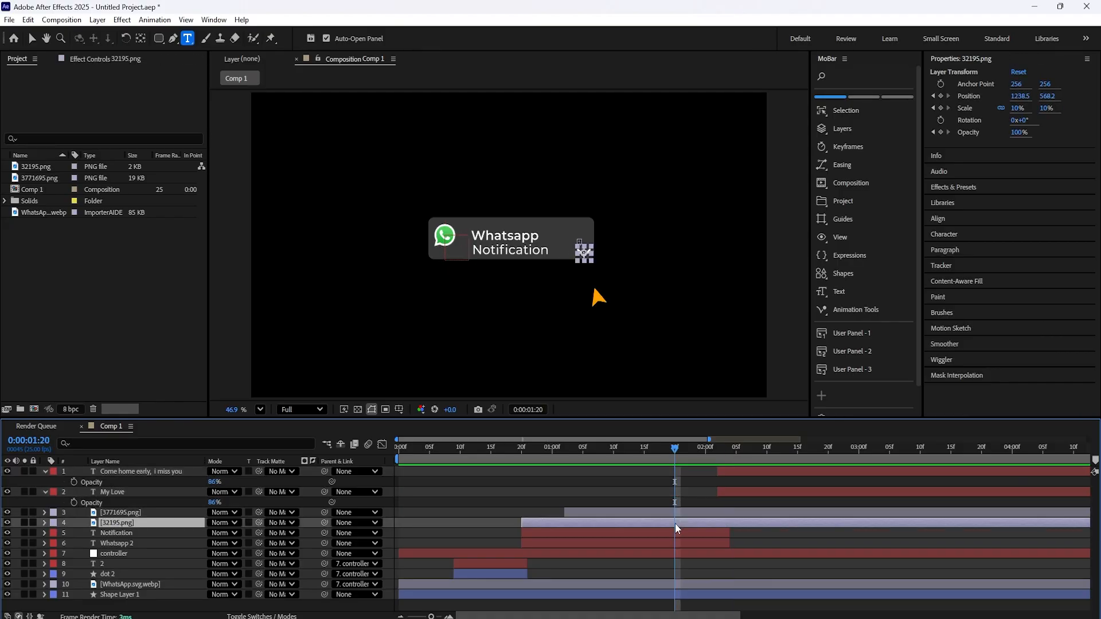
- Move the 32195.png arrow down with the card by keyframing its Position at 0:00:01:19 and setting it to 1238.5, 745.2 at 0:00:02:04
mouse_move(672, 445)
left_mouse_down()
mouse_move(660, 454)
mouse_move(668, 456)
left_mouse_up()
key("u")
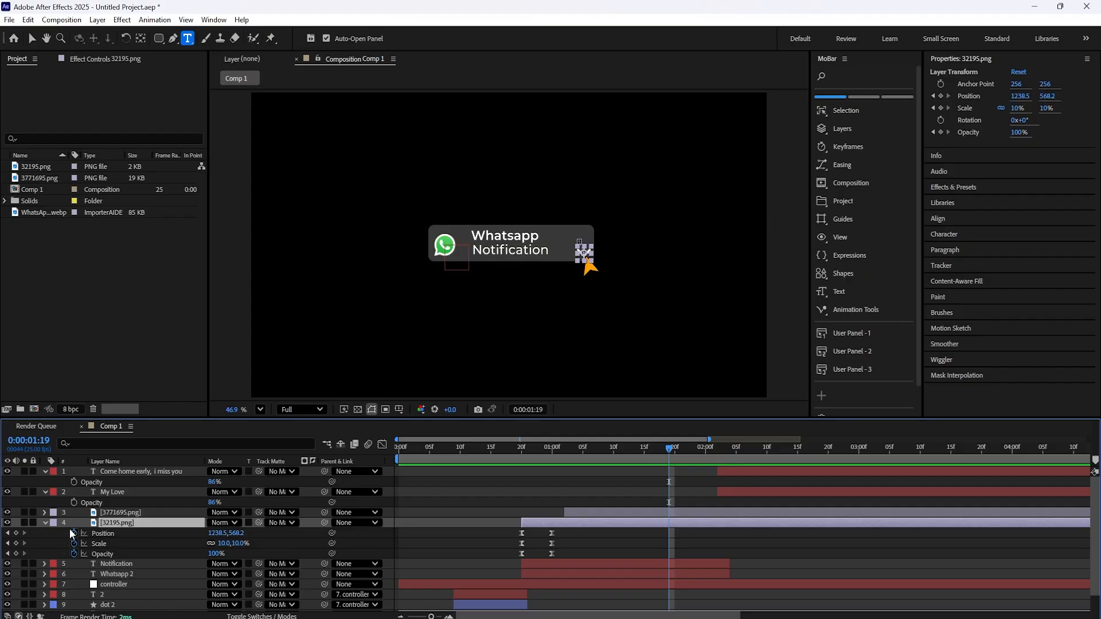
left_click(16, 533)
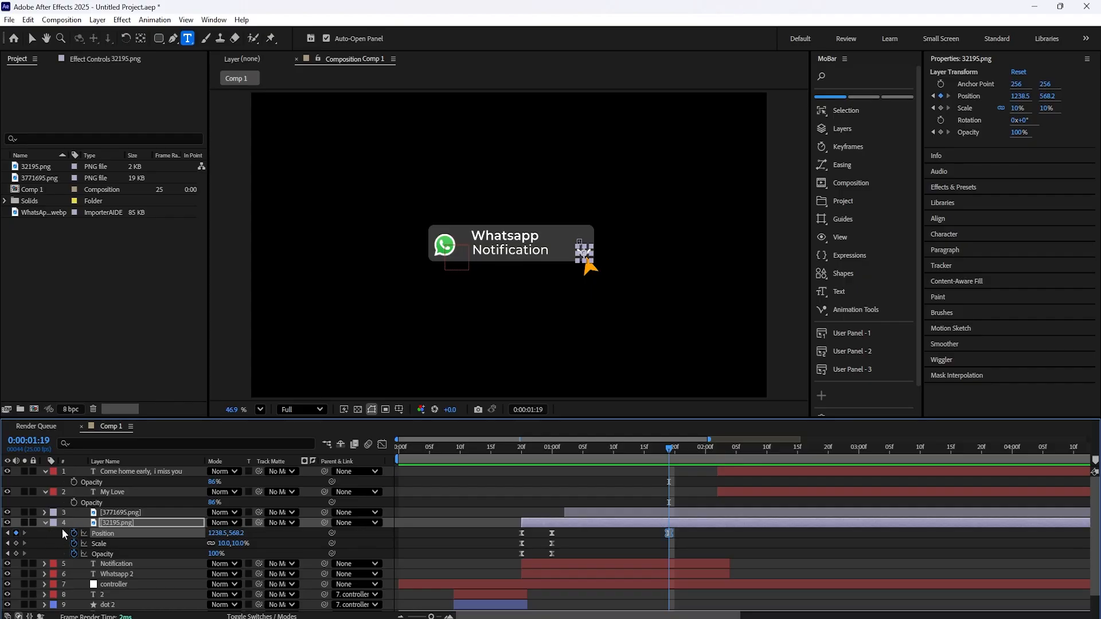
left_click_drag(675, 455, 733, 484)
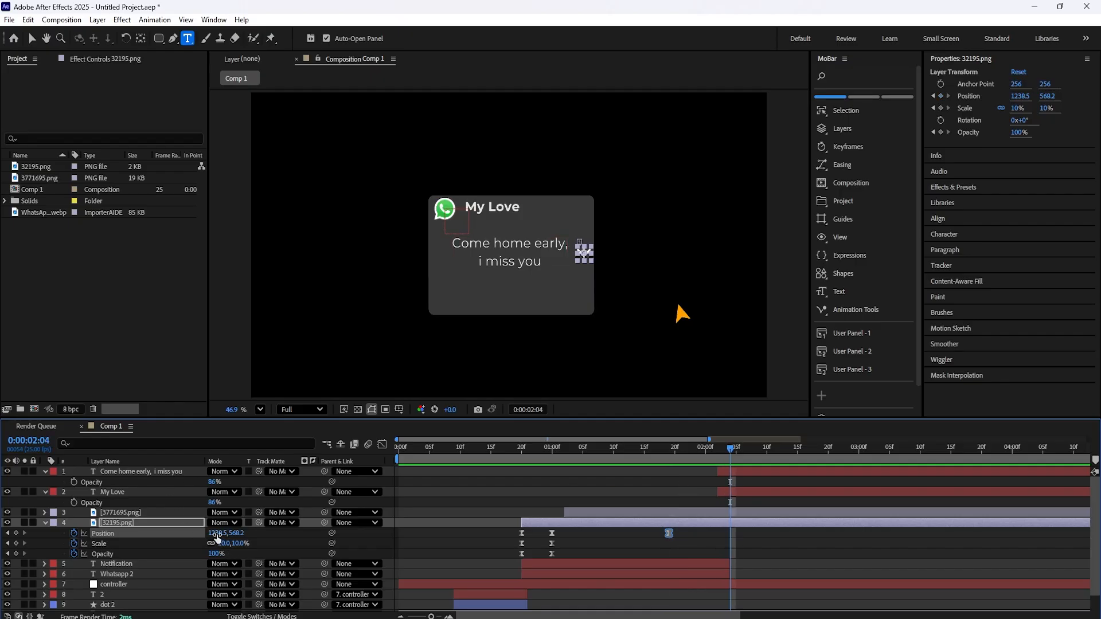
left_click_drag(237, 534, 335, 546)
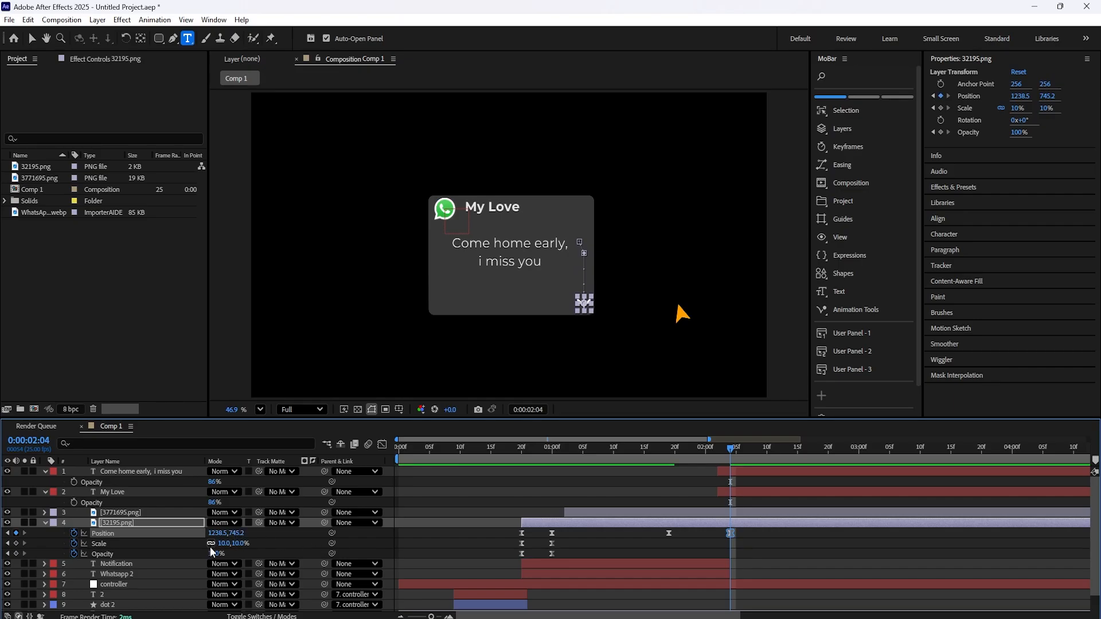
- Rotate the 32195.png arrow beyond 90° at 0:00:02:04 to flip it toward pointing upward
key("r")
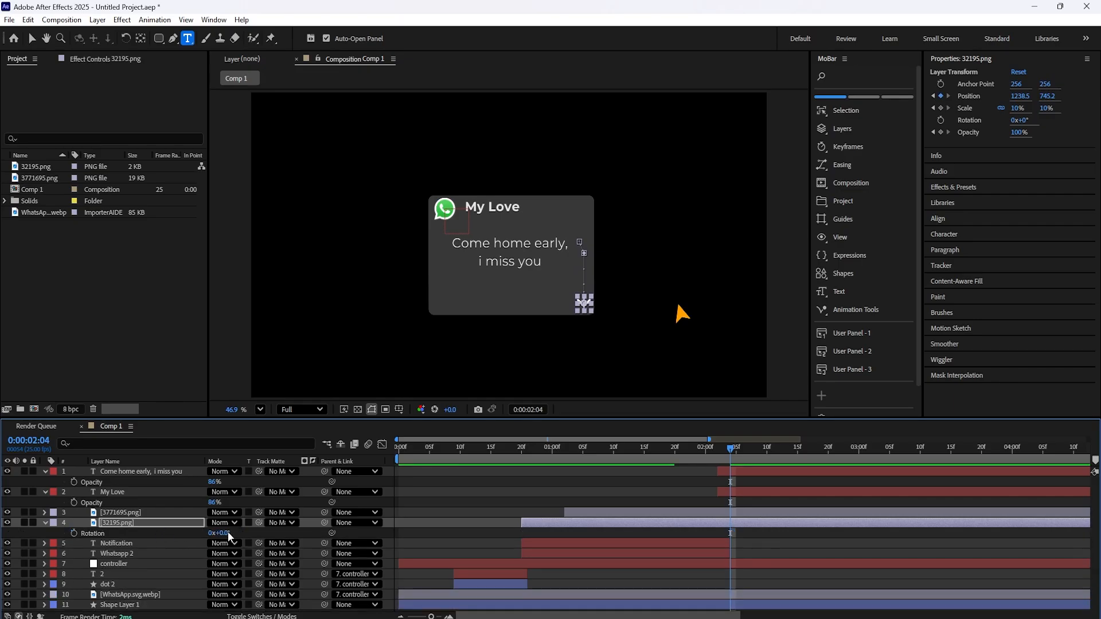
left_click_drag(228, 536, 290, 551)
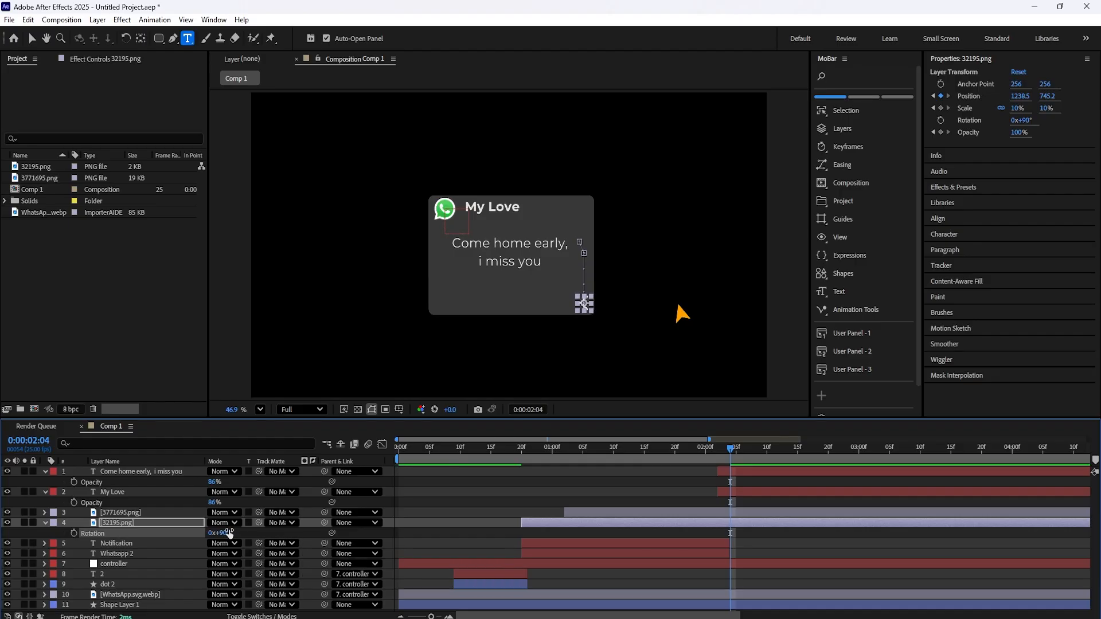
left_click_drag(226, 534, 302, 554)
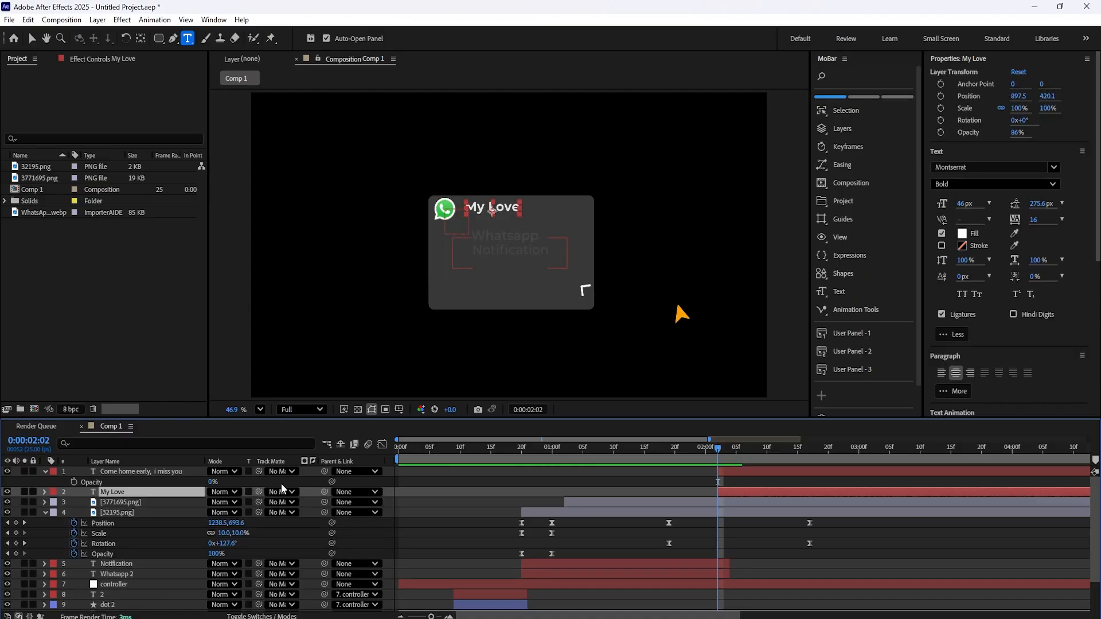
- Set the My Love text's Opacity to 0% with a starting keyframe at 0:00:02:02
key("t")
left_click_drag(211, 502, 115, 504)
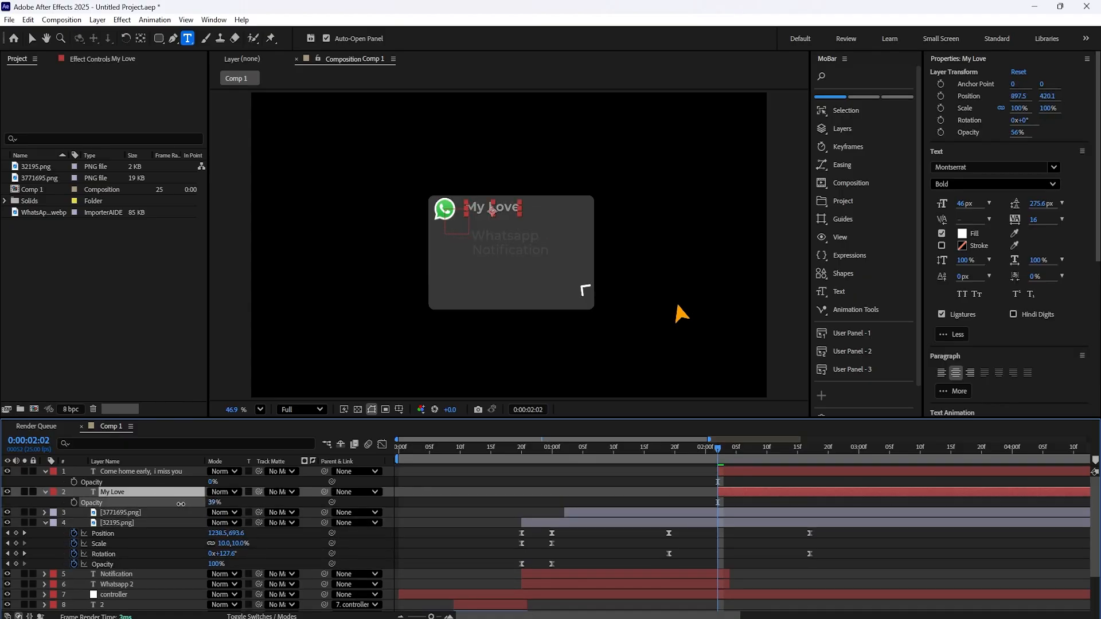
left_click(74, 502)
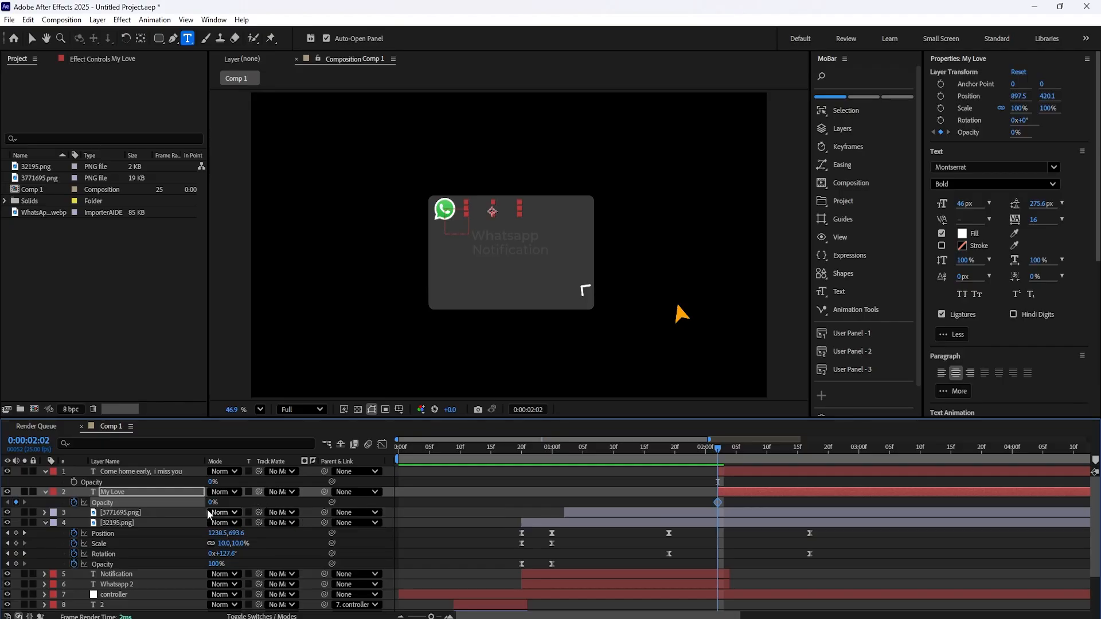
- Try shifting the My Love text horizontally to Position 933.5, 420.1 and undo the move
key("p")
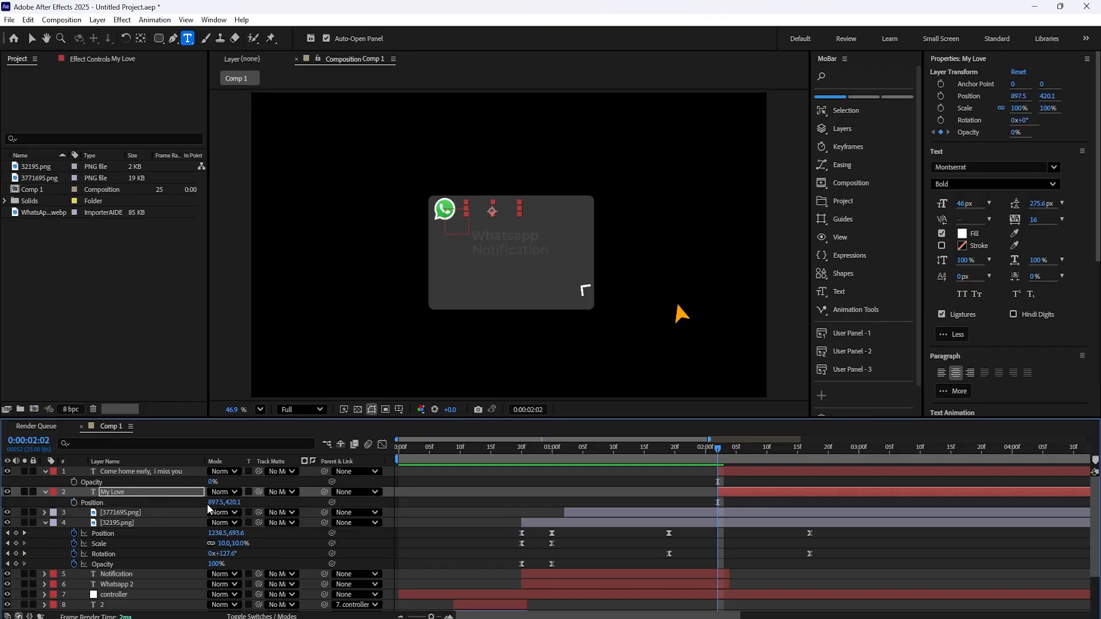
left_click_drag(210, 502, 235, 503)
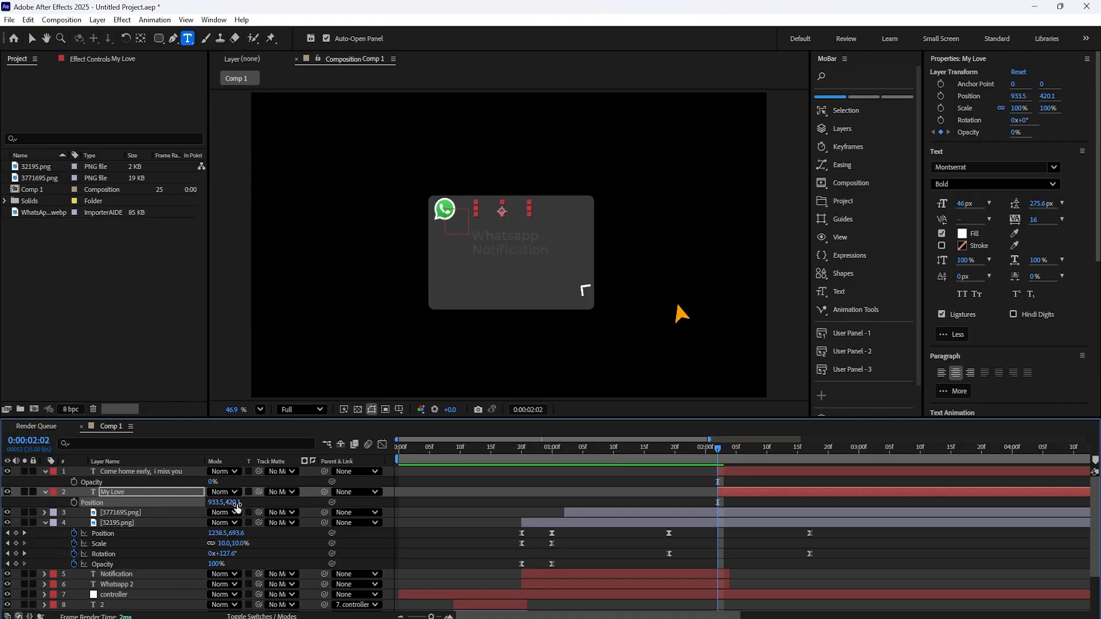
key("ctrl+z")
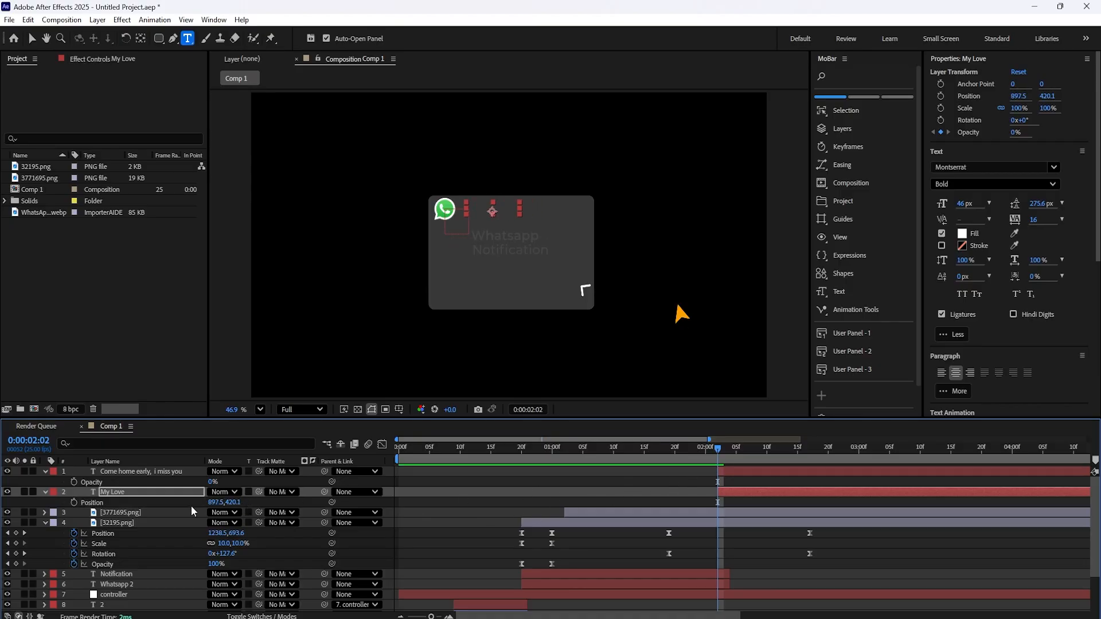
- Fade in the My Love text by raising its Opacity to 99% at 0:00:02:10, and preview the fade
key("t")
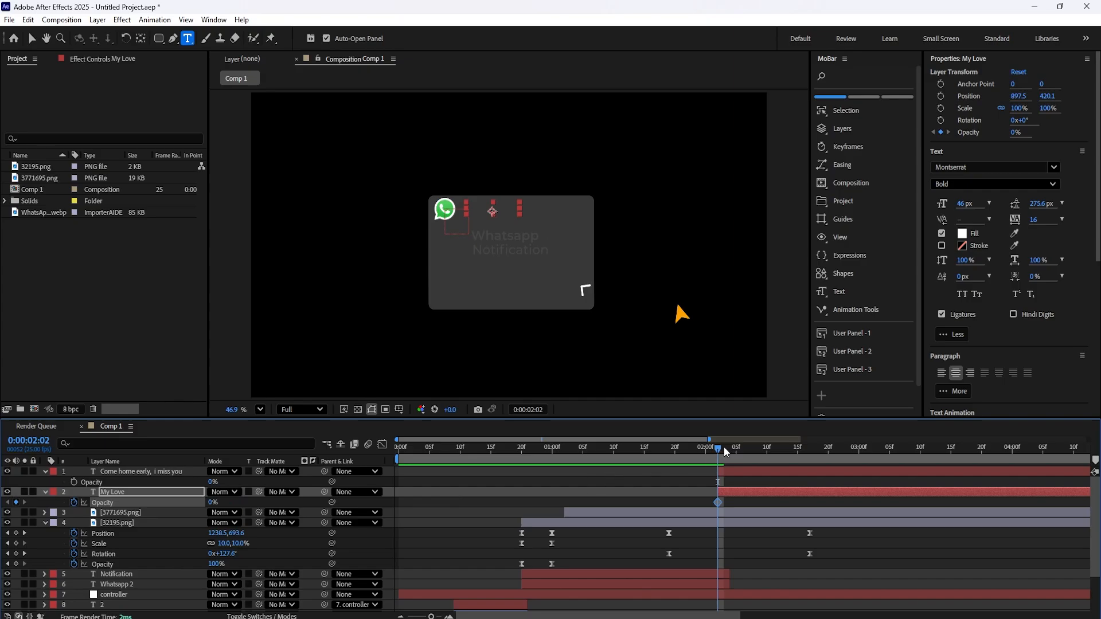
left_click_drag(718, 451, 768, 462)
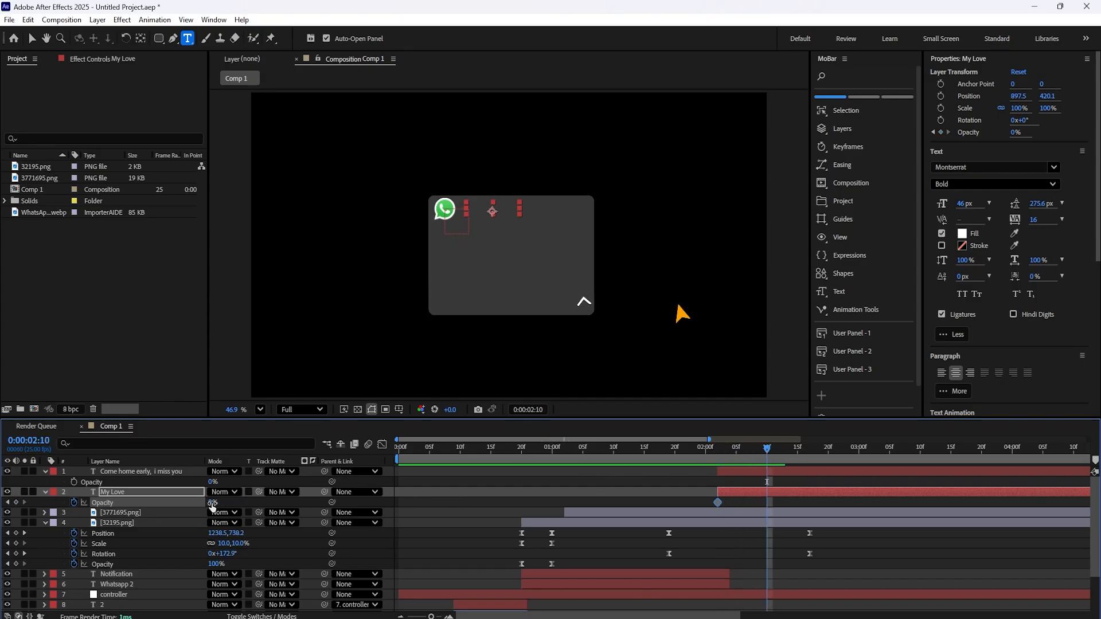
left_click_drag(213, 502, 323, 529)
left_click_drag(768, 453, 696, 493)
key("space")
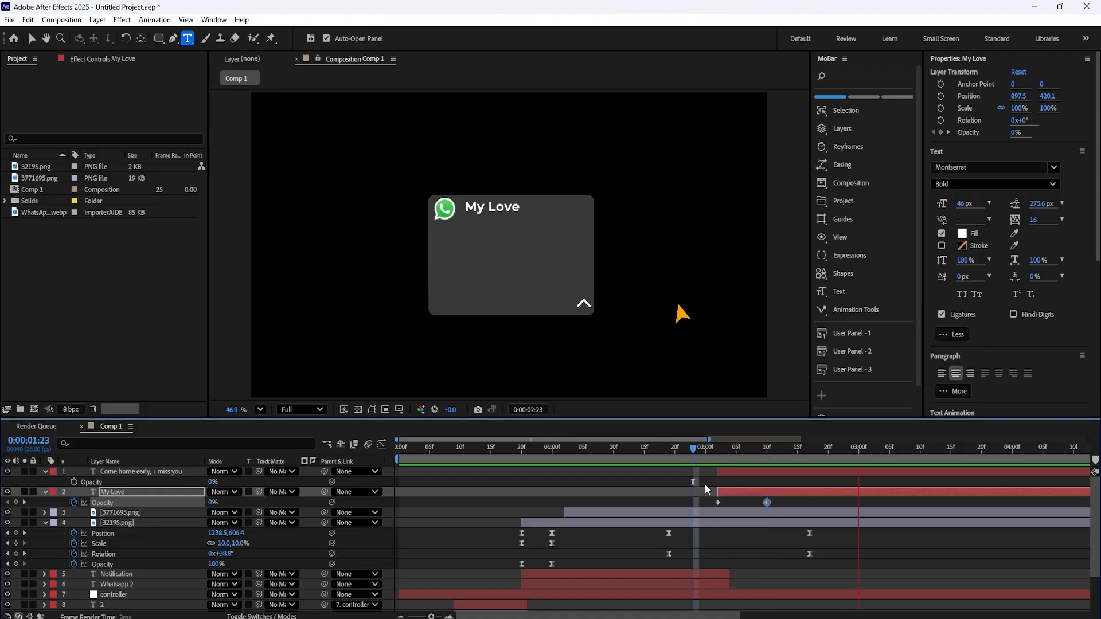
- Return to 0:00:02:02, raise the "Come home early, i miss you" text's Opacity to 98%, and expand the layer's properties
left_click_drag(893, 444, 716, 498)
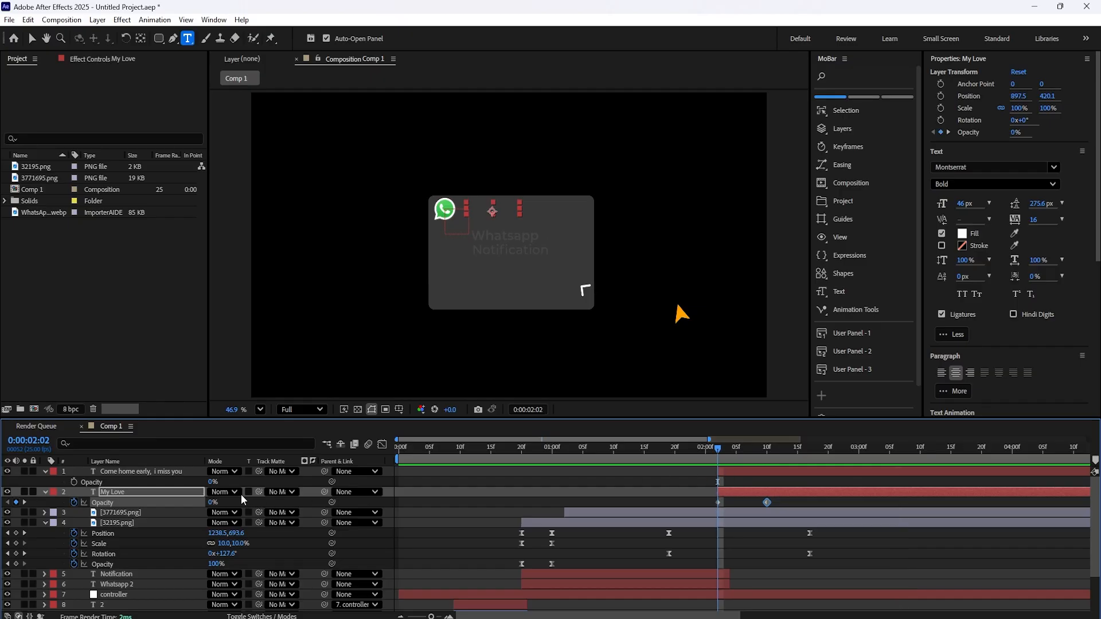
left_click_drag(213, 486, 294, 496)
left_click(127, 475)
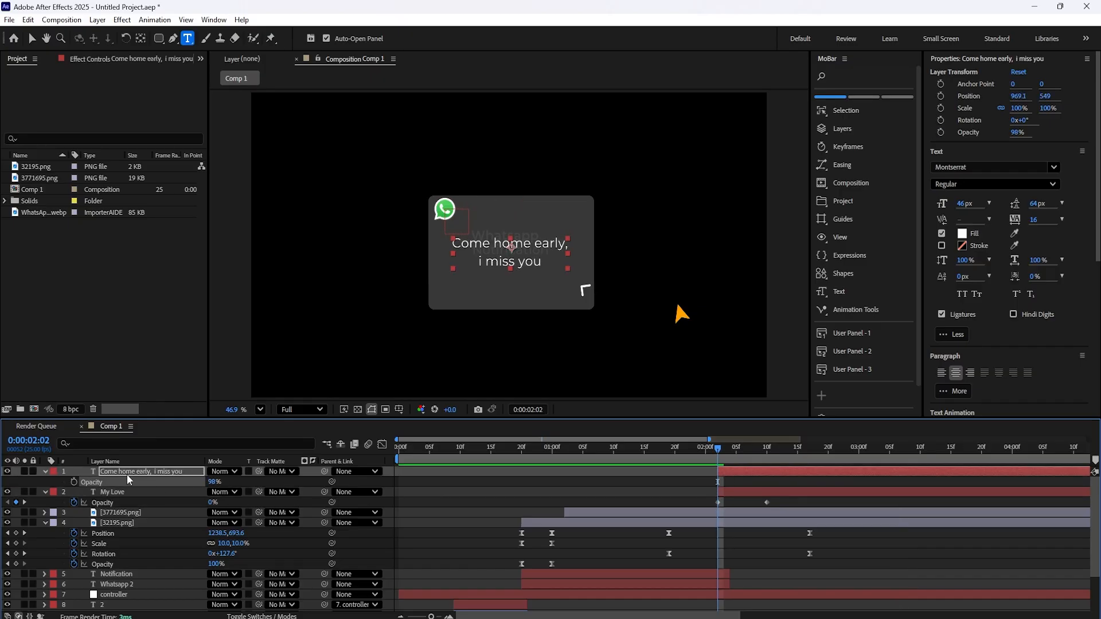
left_click(46, 472)
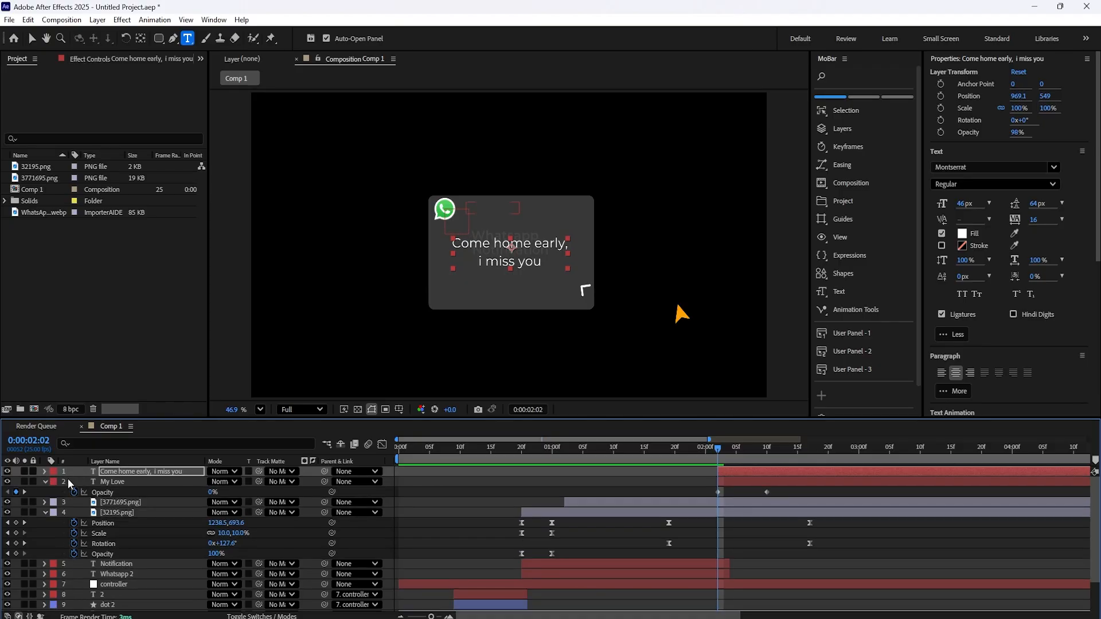
left_click(44, 471)
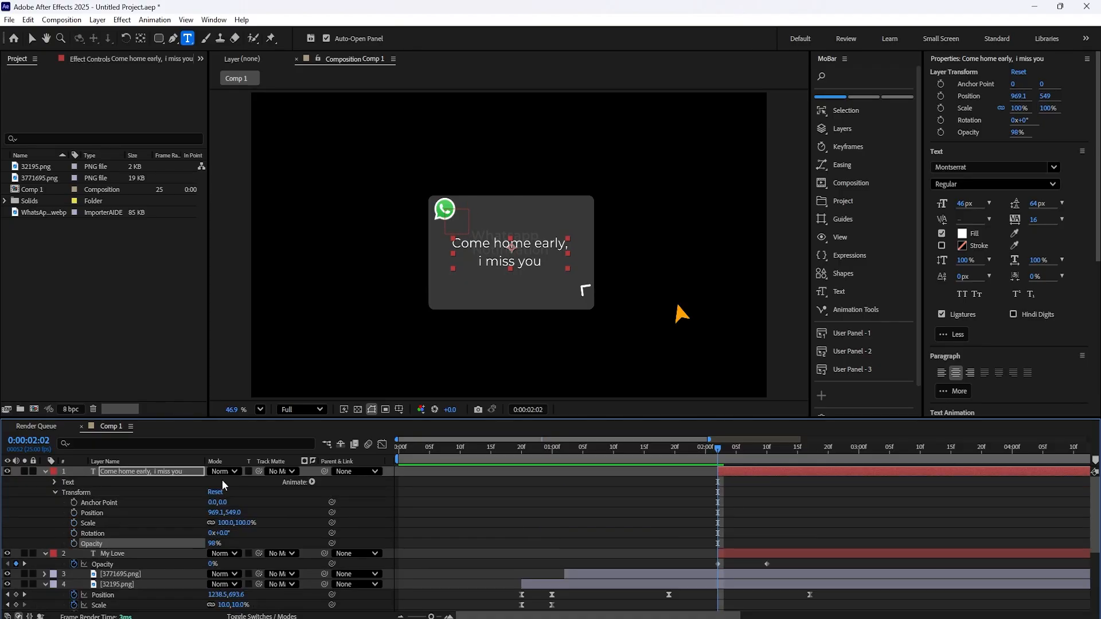
- Add a text animator with Opacity at 0% and Position at 0, 64 to the "Come home early, i miss you" text
left_click(312, 482)
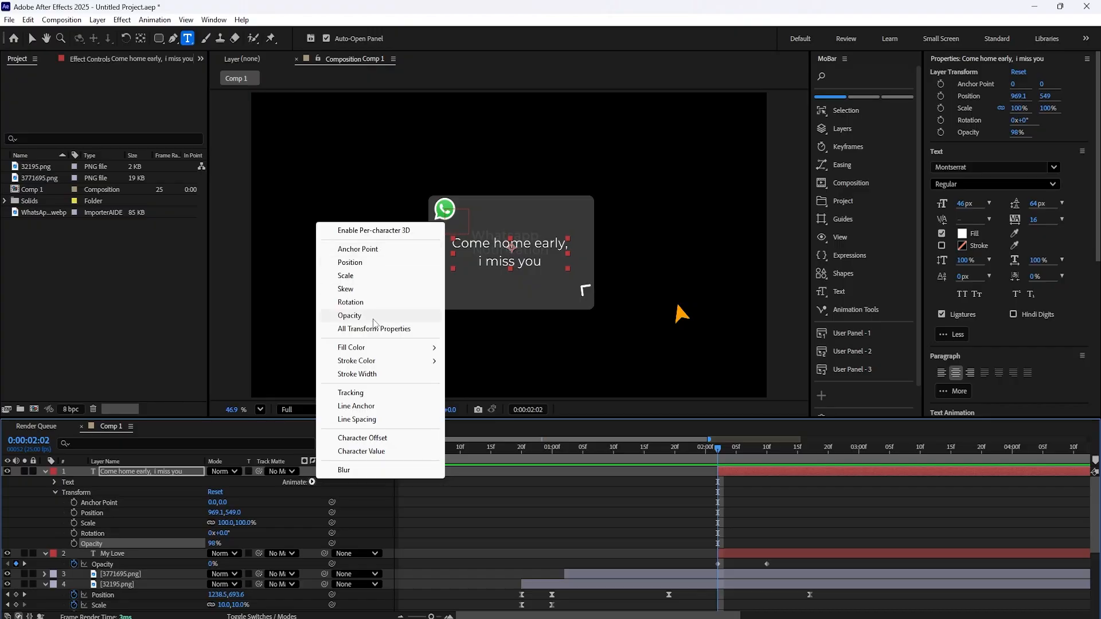
left_click(350, 315)
left_click(310, 520)
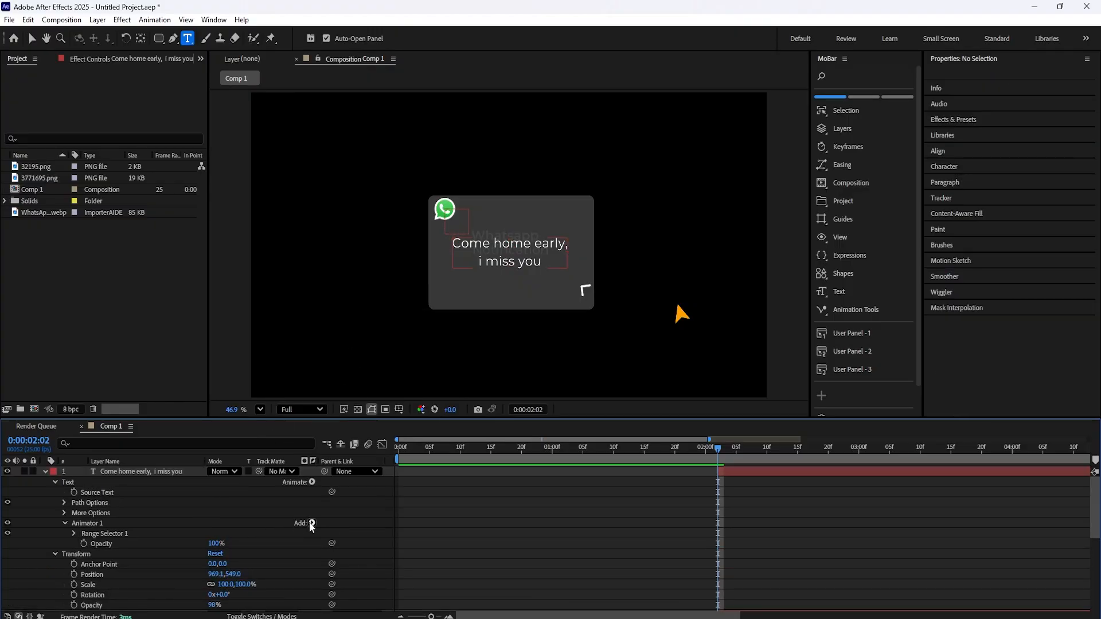
left_click(311, 523)
mouse_move(332, 528)
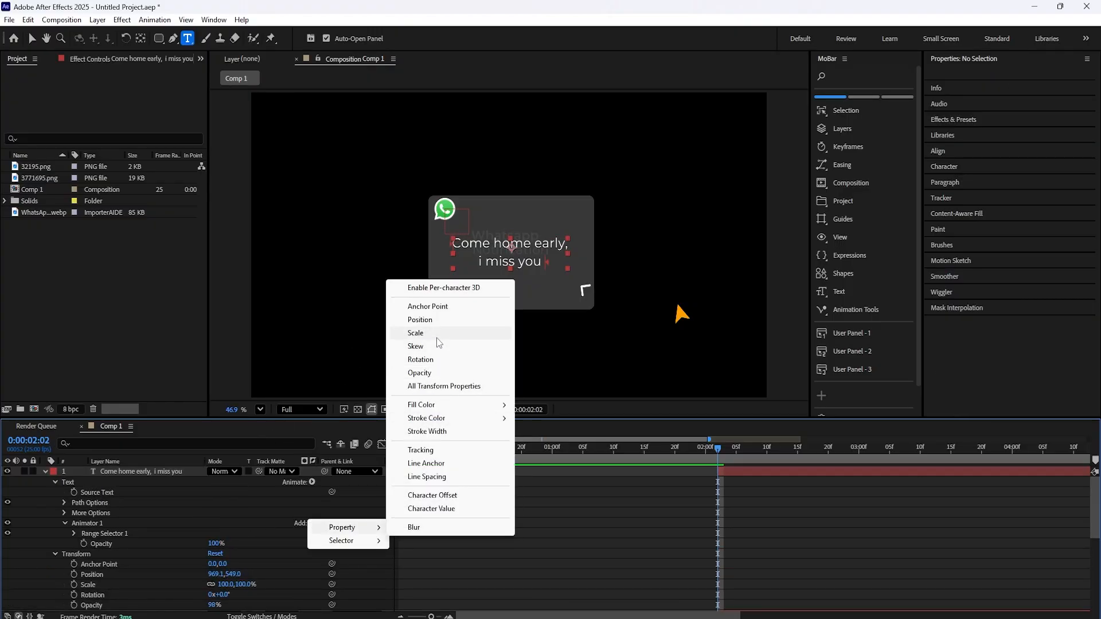
left_click(436, 322)
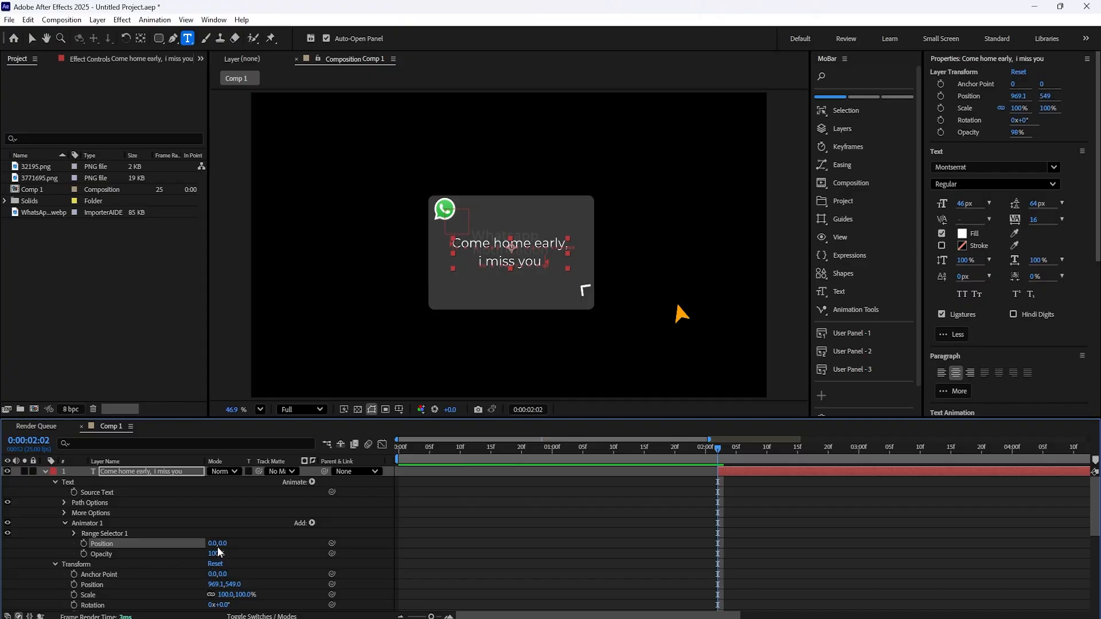
left_click_drag(224, 548, 261, 545)
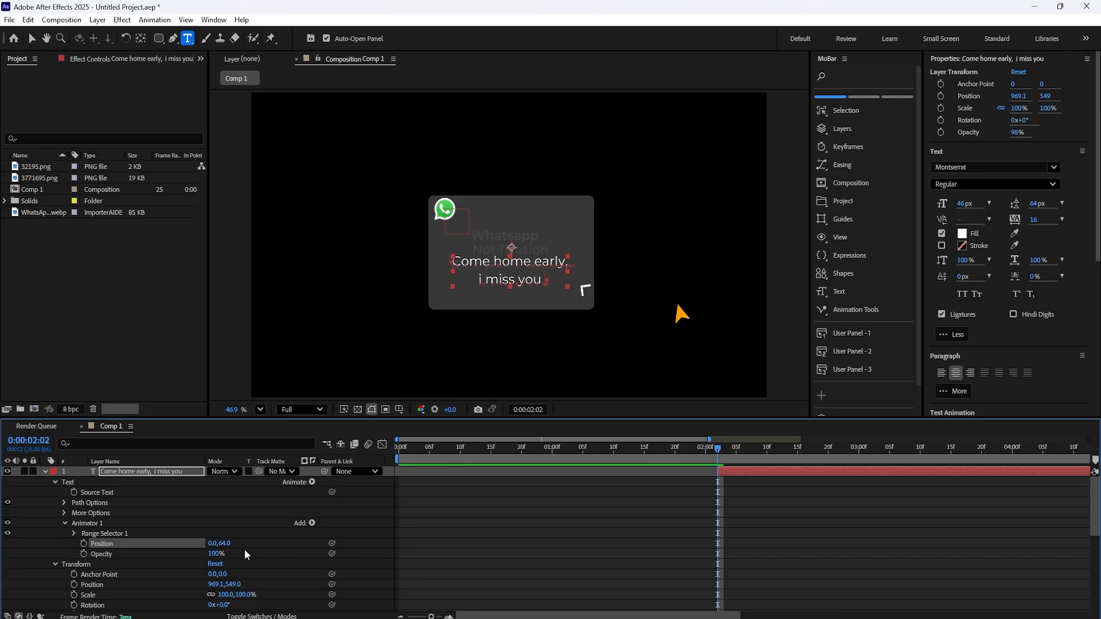
left_click_drag(216, 554, 147, 569)
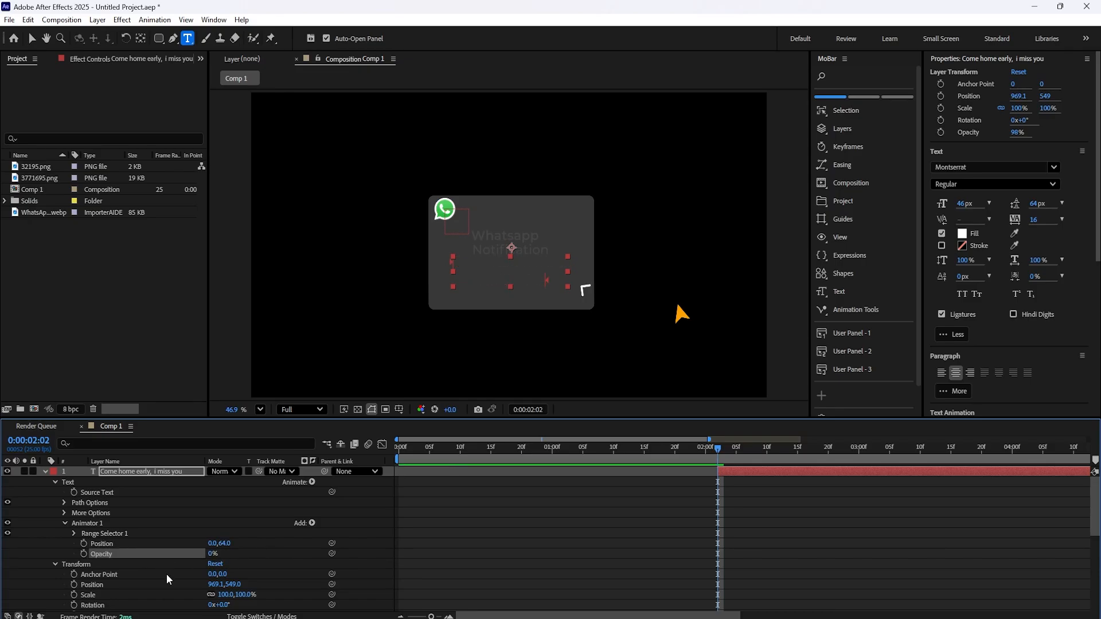
- Set the Advanced options of the message text's Range Selector 1 to be based on Words
scroll(167, 574, "down", 1)
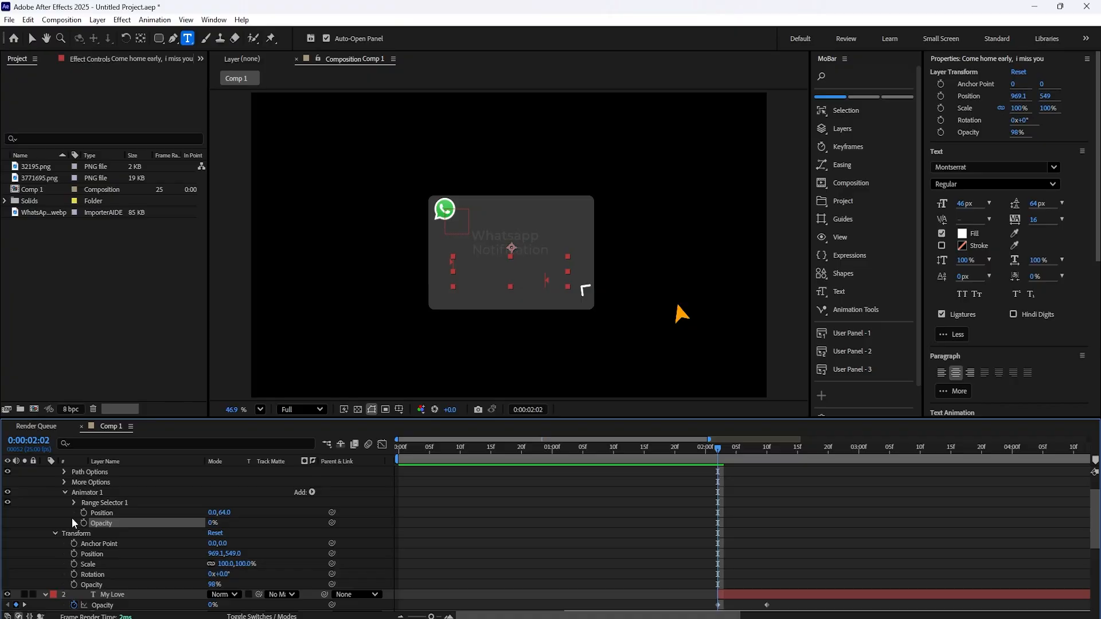
left_click(64, 482)
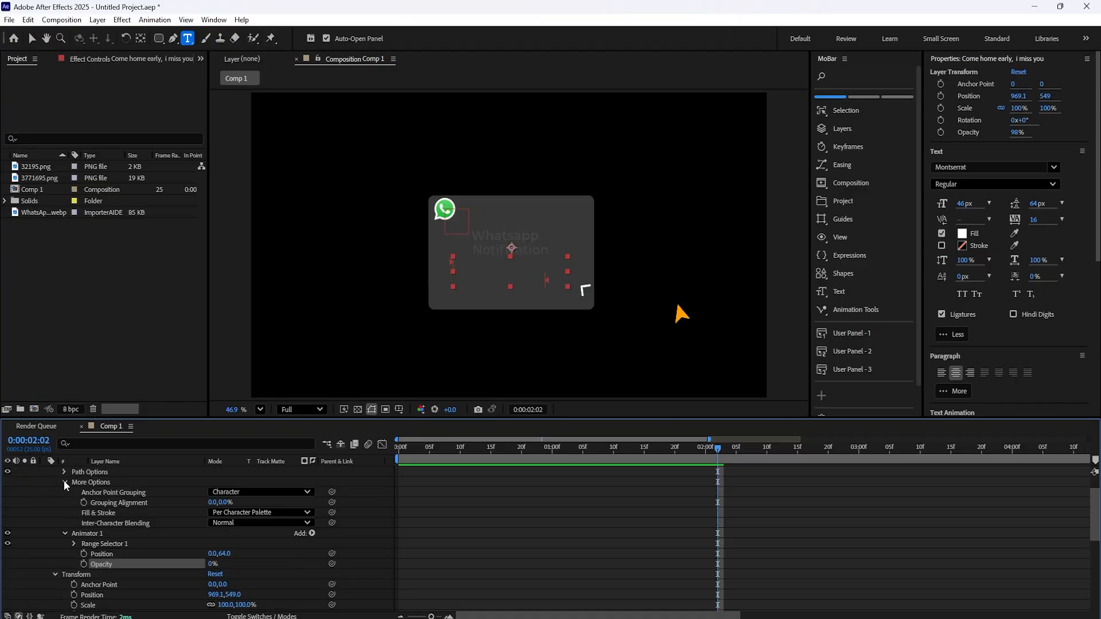
left_click(63, 482)
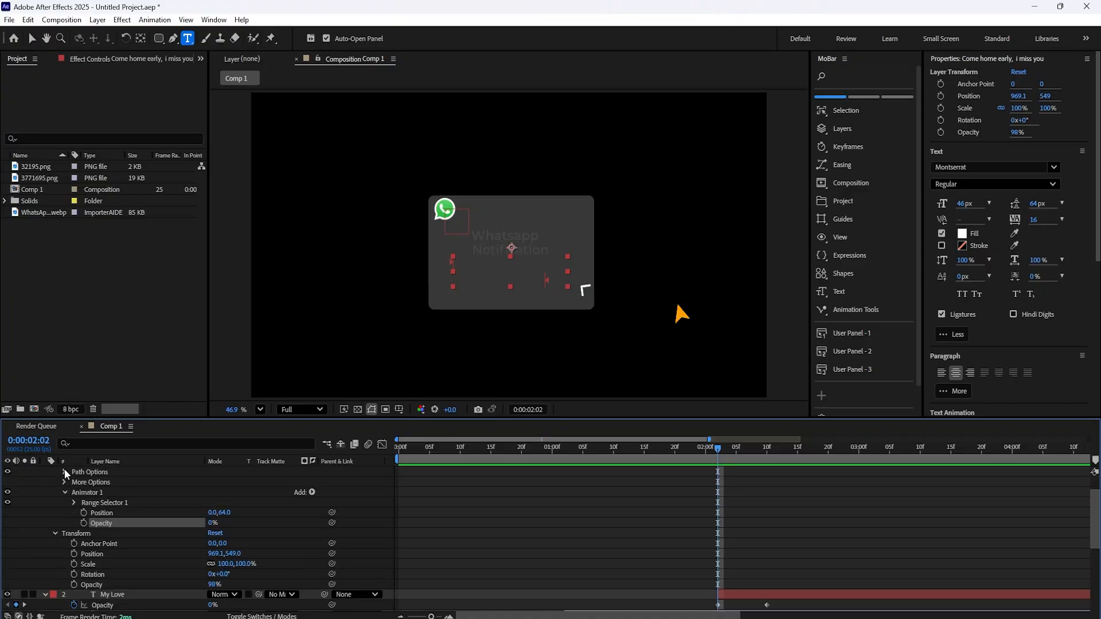
left_click(74, 502)
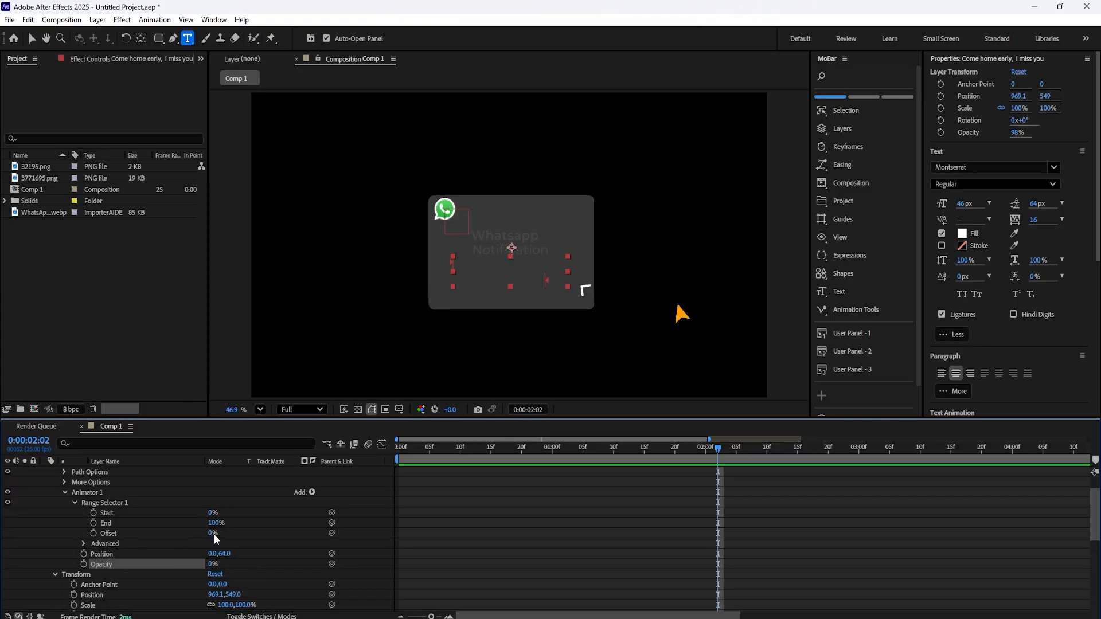
left_click(83, 544)
left_click(253, 536)
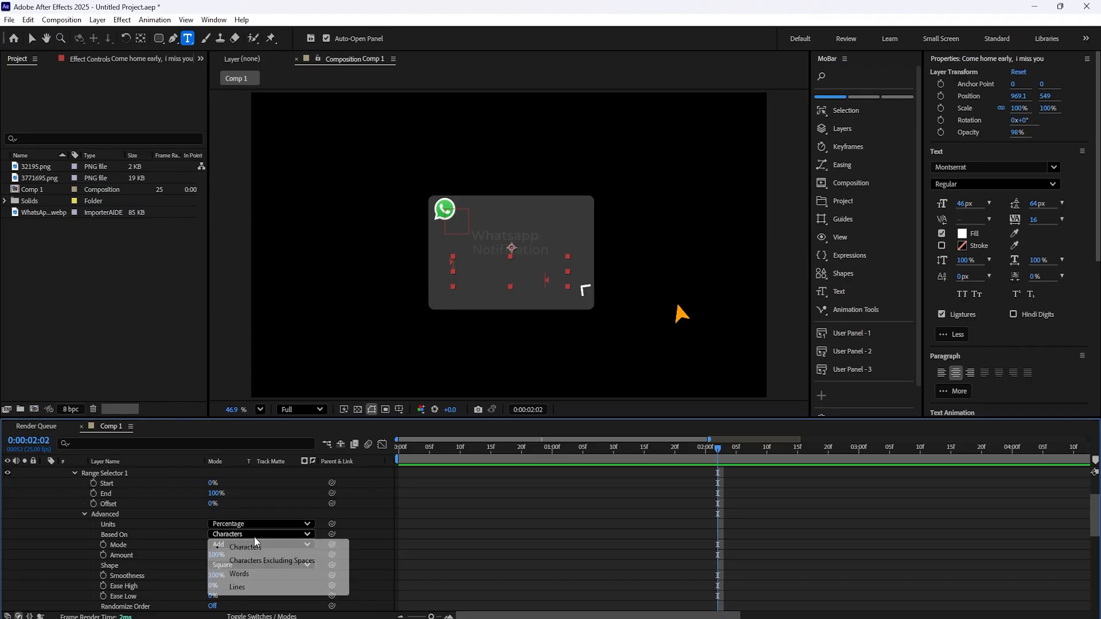
left_click(267, 576)
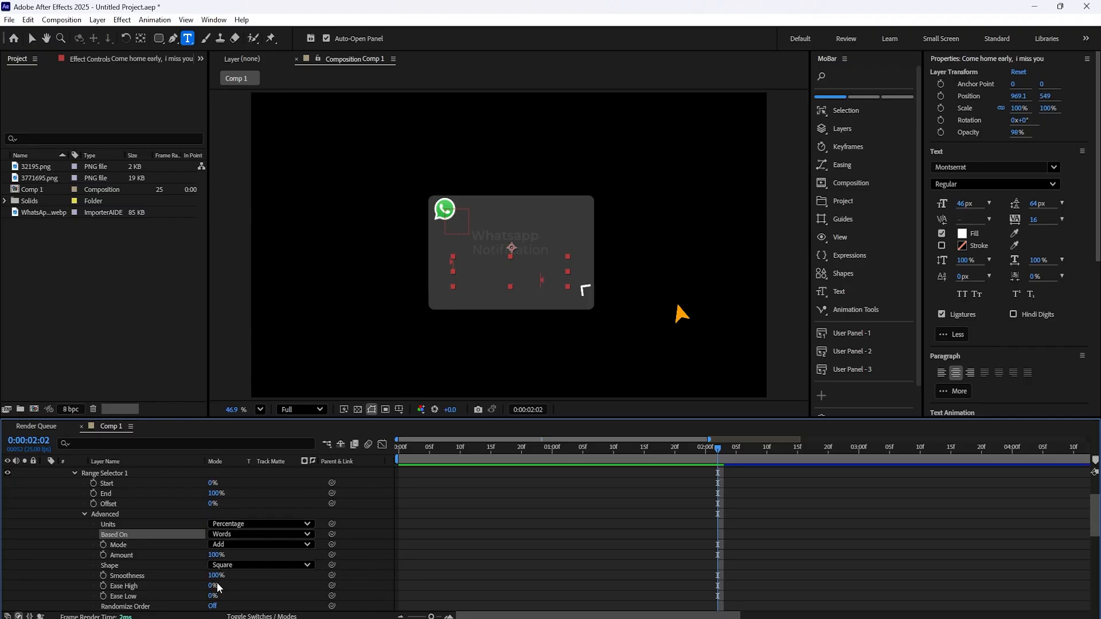
scroll(217, 583, "down", 1)
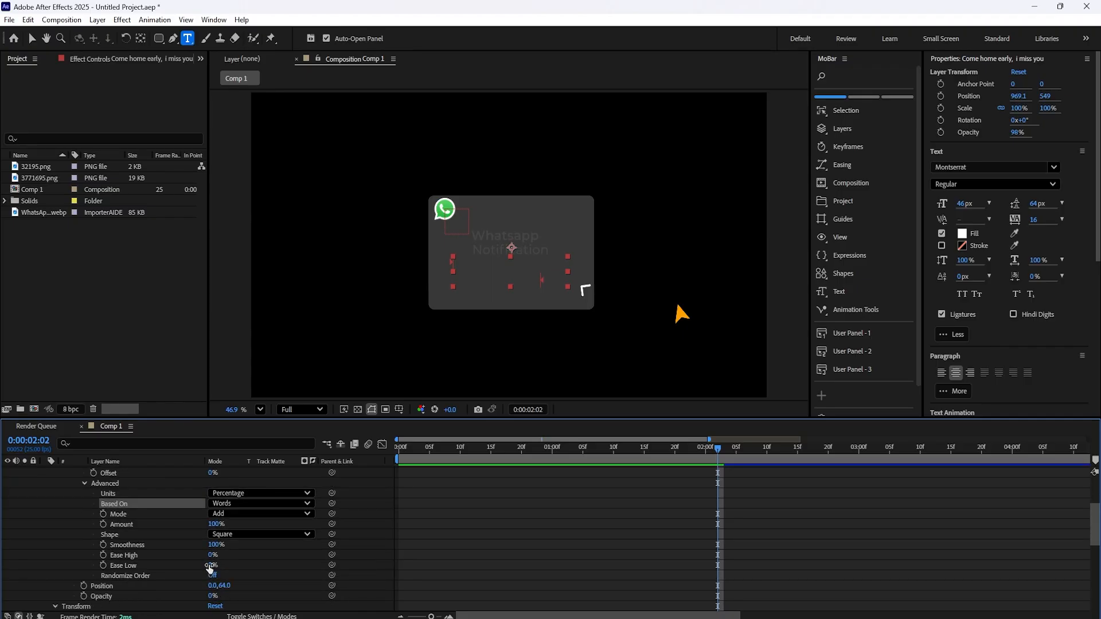
- Keyframe the range selector's Start from 0% at 0:00:02:02 to 100% at 0:00:02:13, and collapse the message layer
scroll(213, 576, "up", 3)
left_click_drag(718, 452, 786, 477)
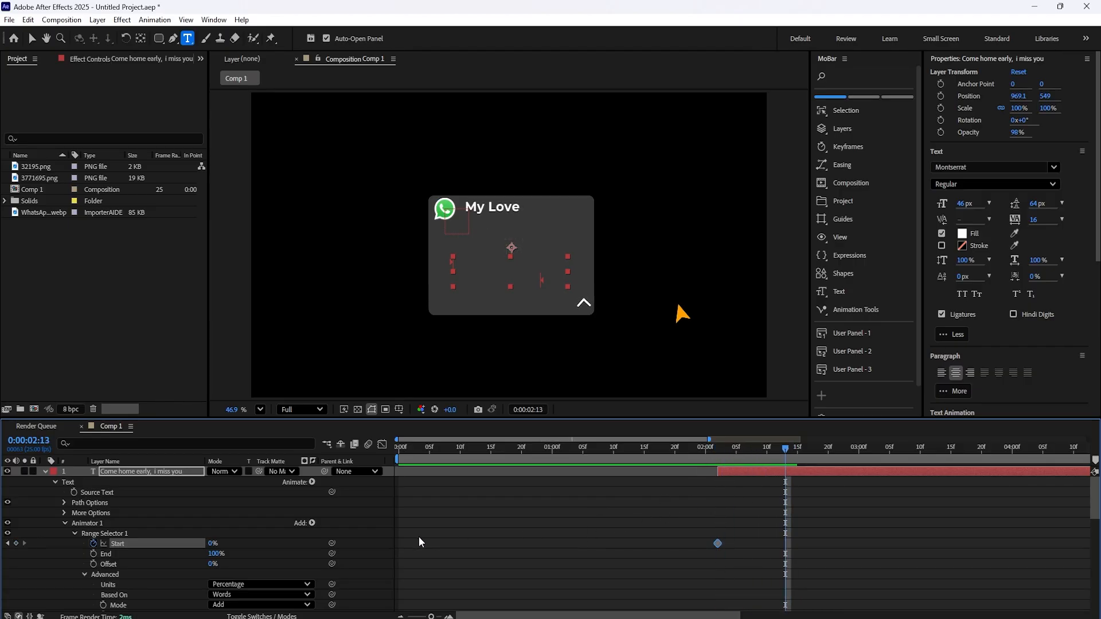
left_click_drag(211, 544, 516, 543)
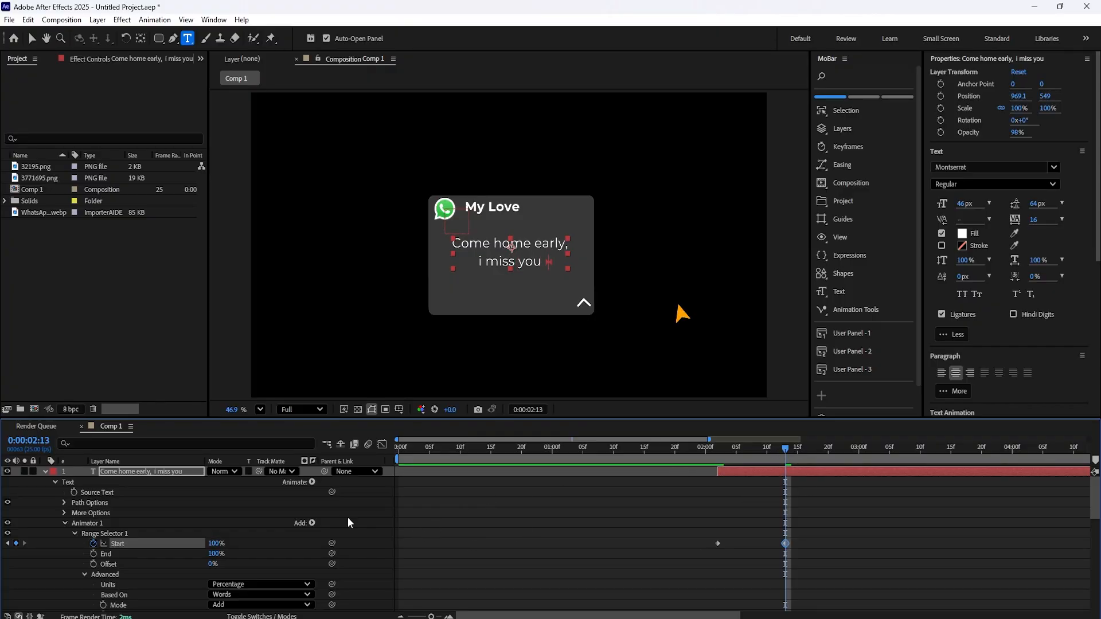
left_click(46, 471)
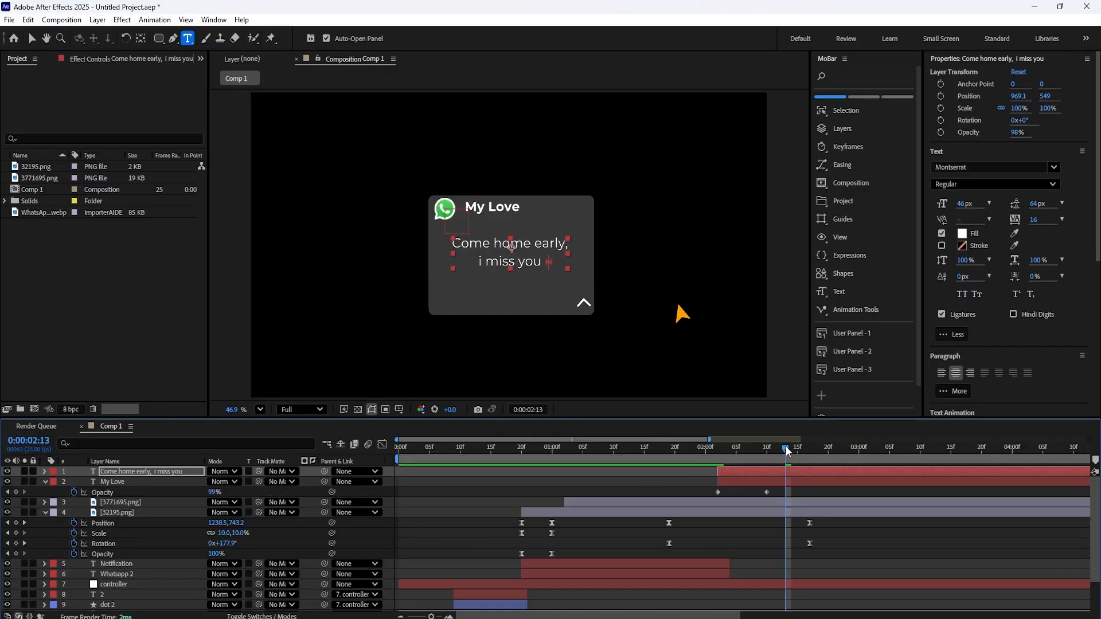
- Preview the card expansion and text reveal from 0:00:01:09, and return to the beginning of the composition
left_click_drag(786, 447, 610, 532)
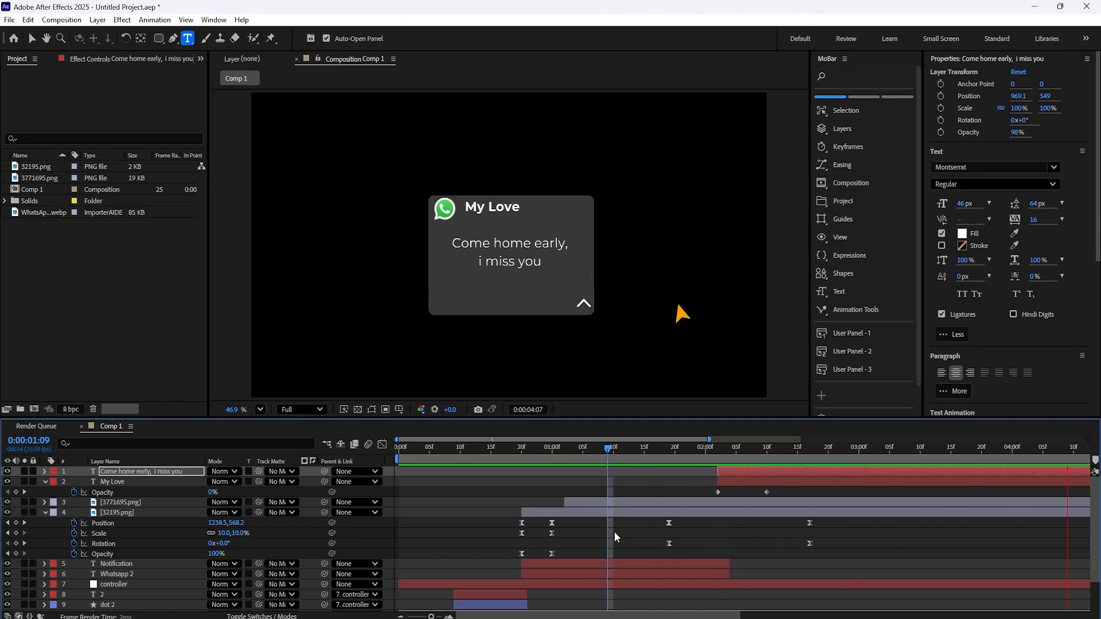
key("space")
left_click(655, 469)
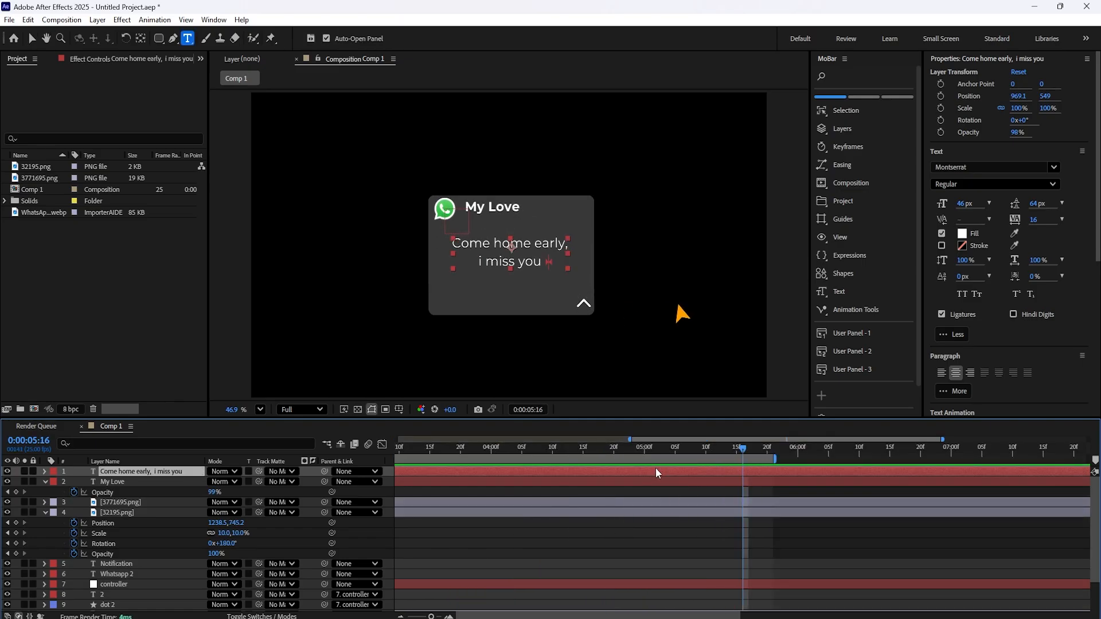
key("Home")
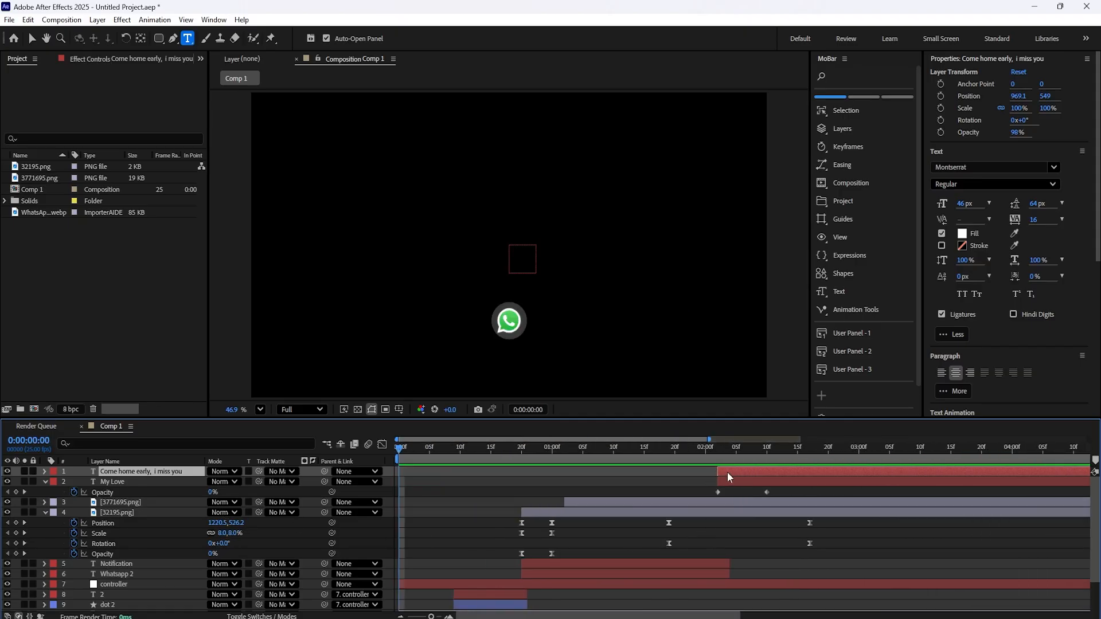
- Apply Easy Ease to the message text's Start keyframes and the My Love text's Opacity keyframes
key("u")
left_click(784, 492)
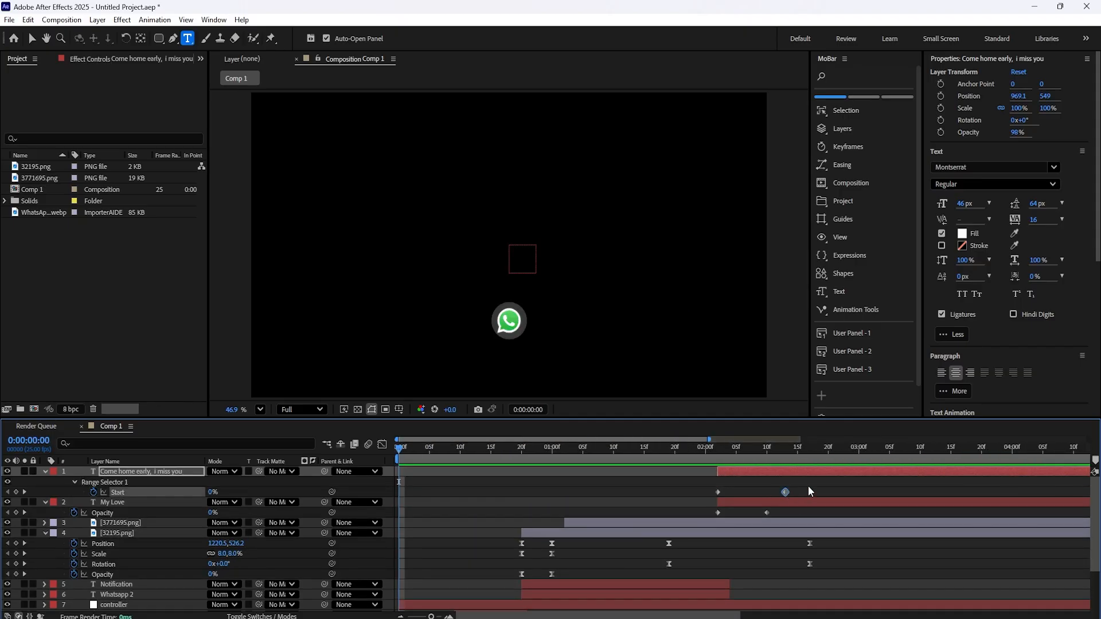
left_click_drag(809, 489, 714, 524)
key("F9")
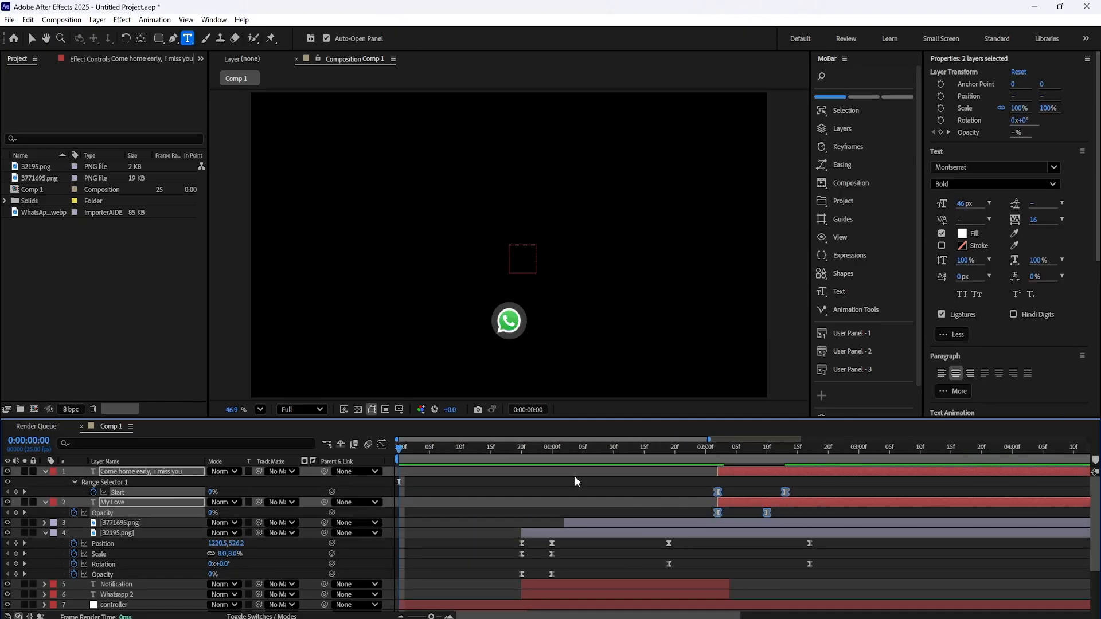
- Reshape the speed curves of both texts' keyframes so they peak early and slow down gradually toward the end
left_click(382, 445)
left_click_drag(806, 552, 749, 583)
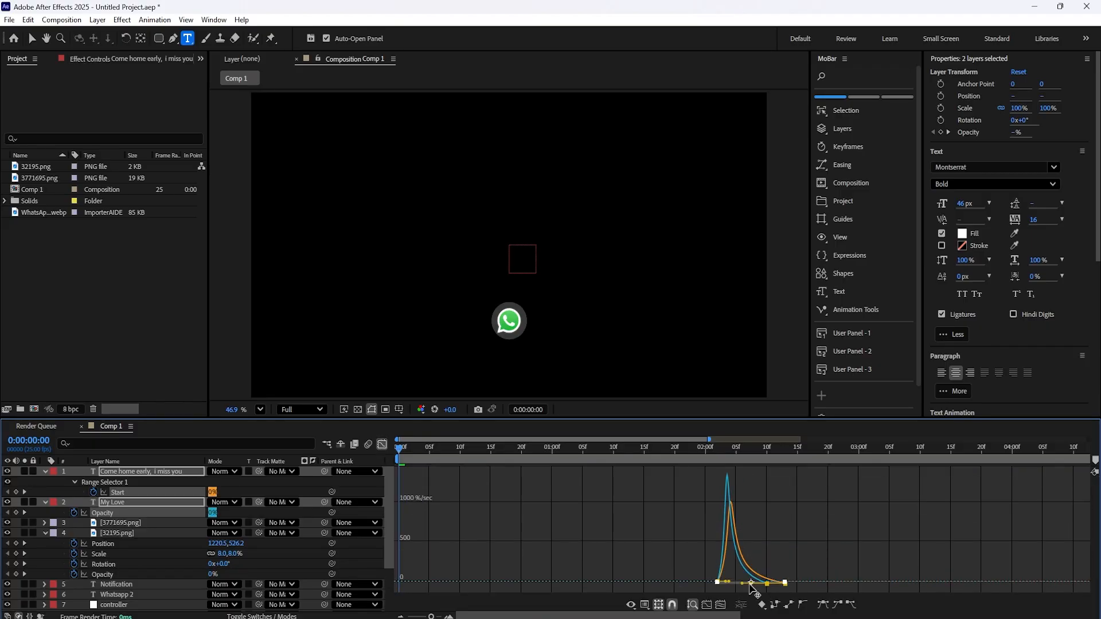
left_click(382, 445)
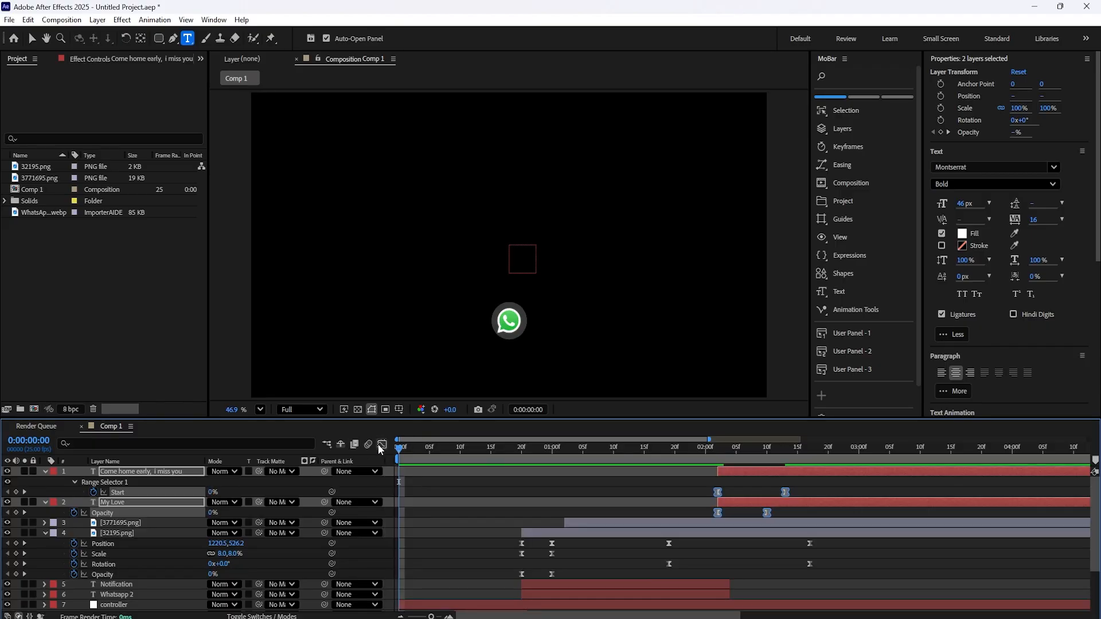
left_click(794, 484)
left_click(787, 493)
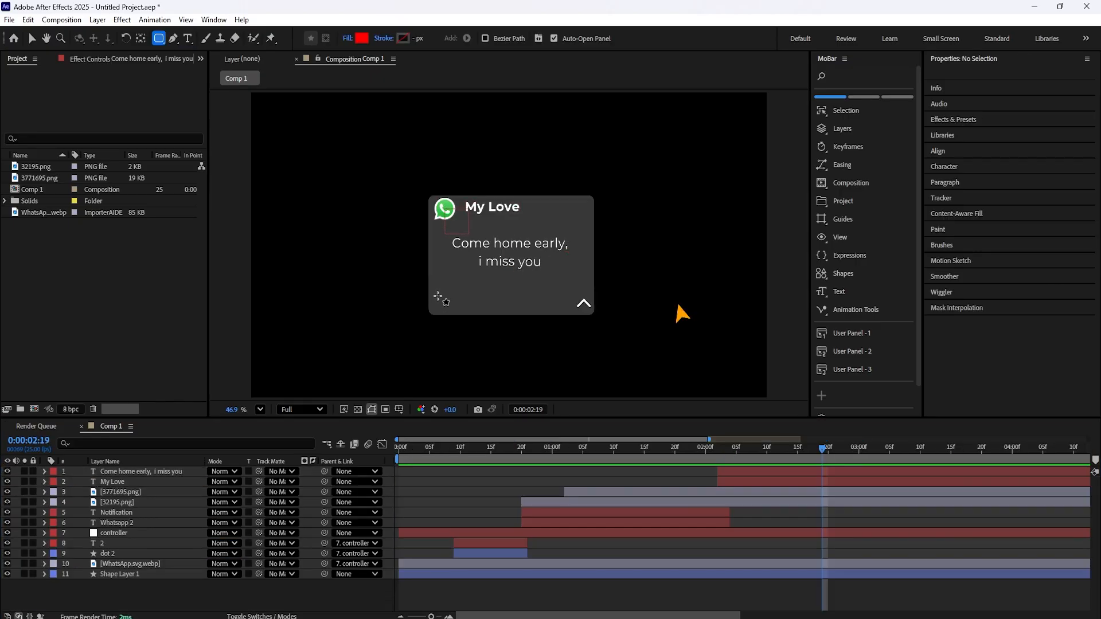
- Draw a rounded rectangle about 551 by 85 px across the card's lower edge at 0:00:02:19
left_click_drag(438, 297, 576, 319)
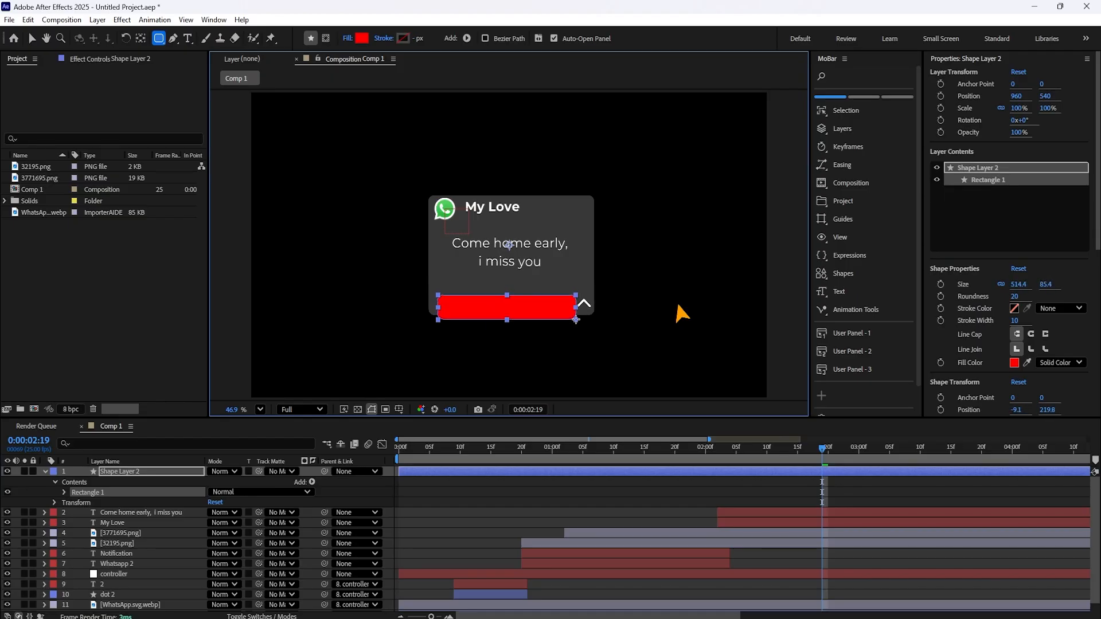
left_click_drag(577, 319, 586, 320)
- Recolor the new rectangle from red to a solid neutral gray lighter than the card behind it
left_click(362, 38)
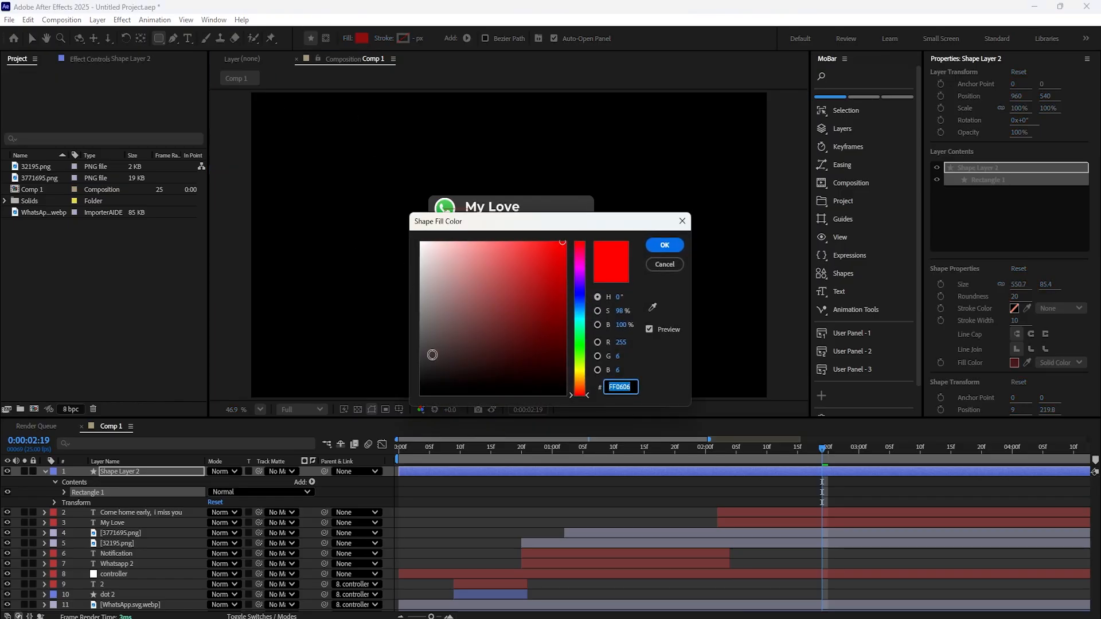
left_click_drag(432, 355, 416, 374)
left_click(646, 245)
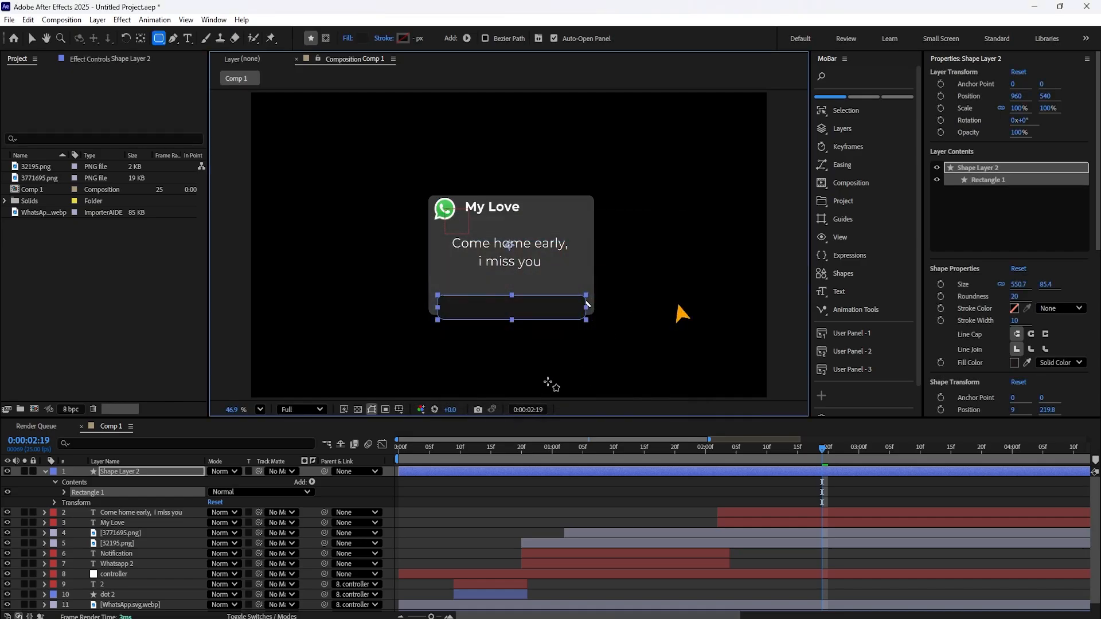
left_click(347, 37)
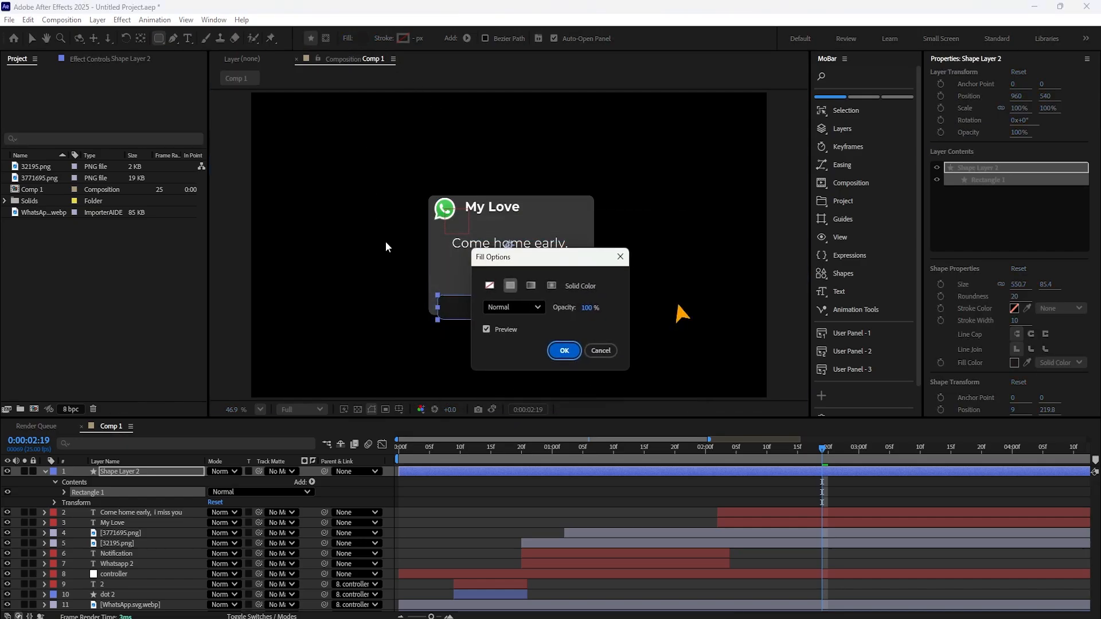
left_click(620, 259)
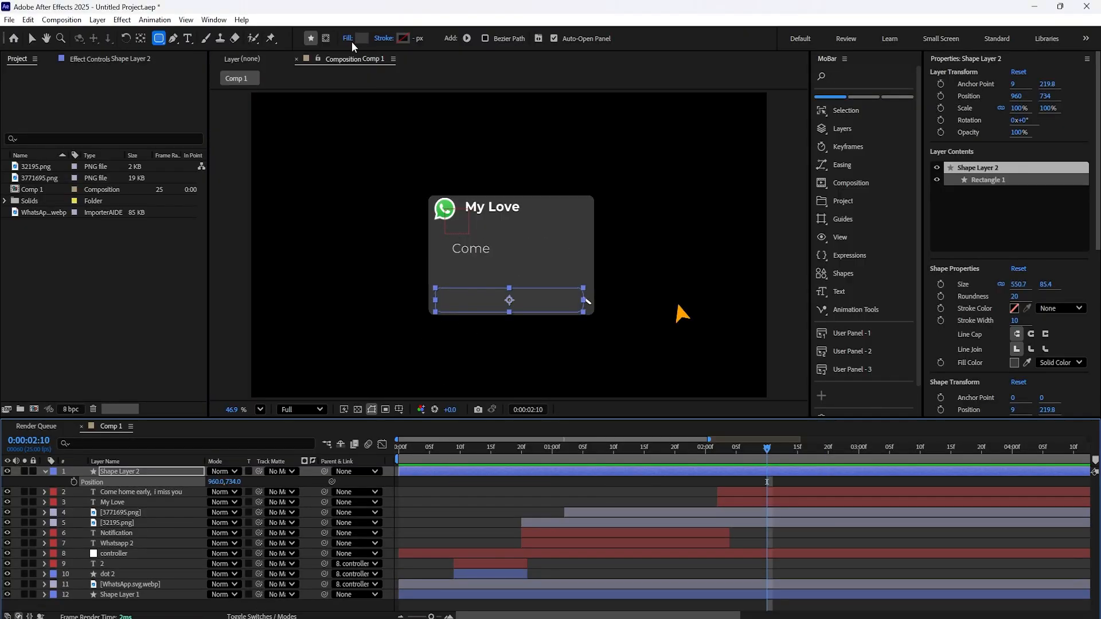
left_click(360, 39)
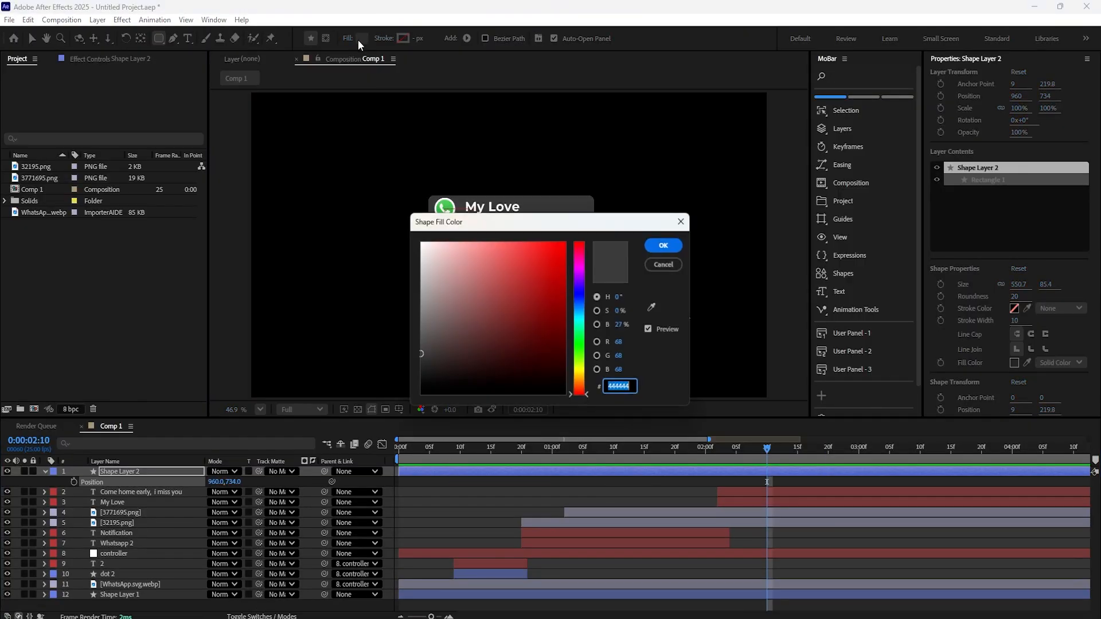
left_click(652, 245)
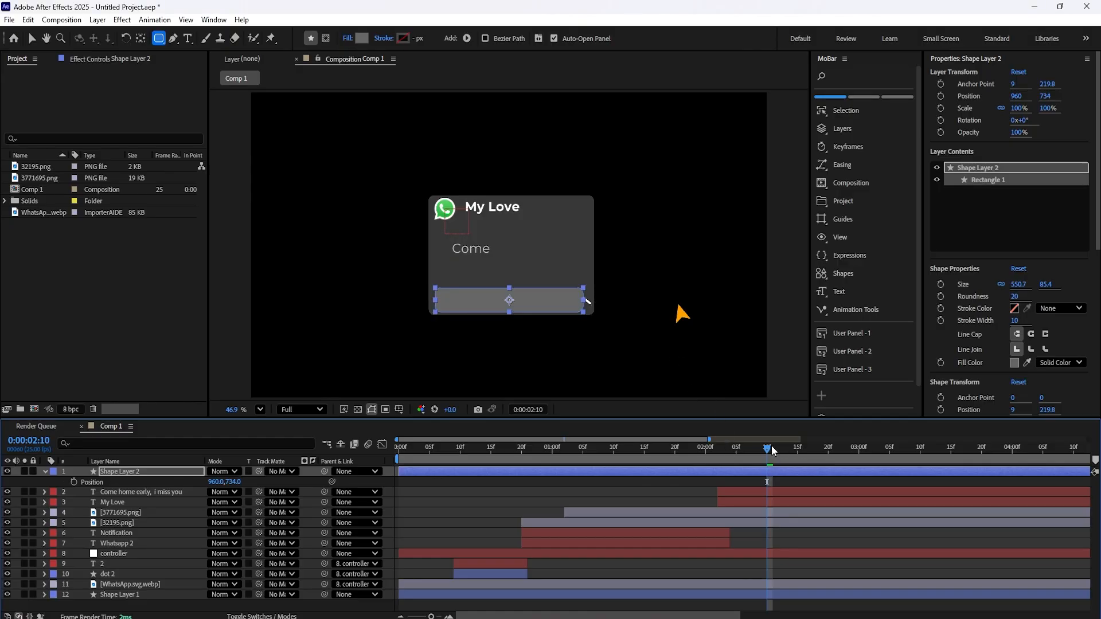
- Trim the rectangle layer to start at 0:00:02:01 and place it directly beneath the arrow layer 32195.png
left_click_drag(772, 445, 708, 476)
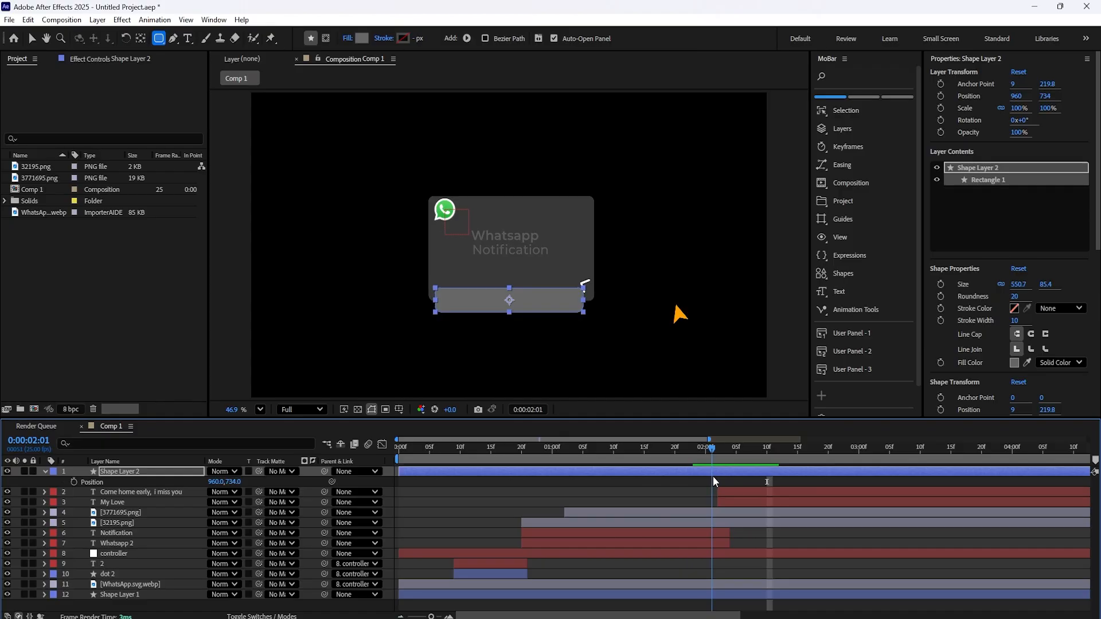
key("alt+bracketleft")
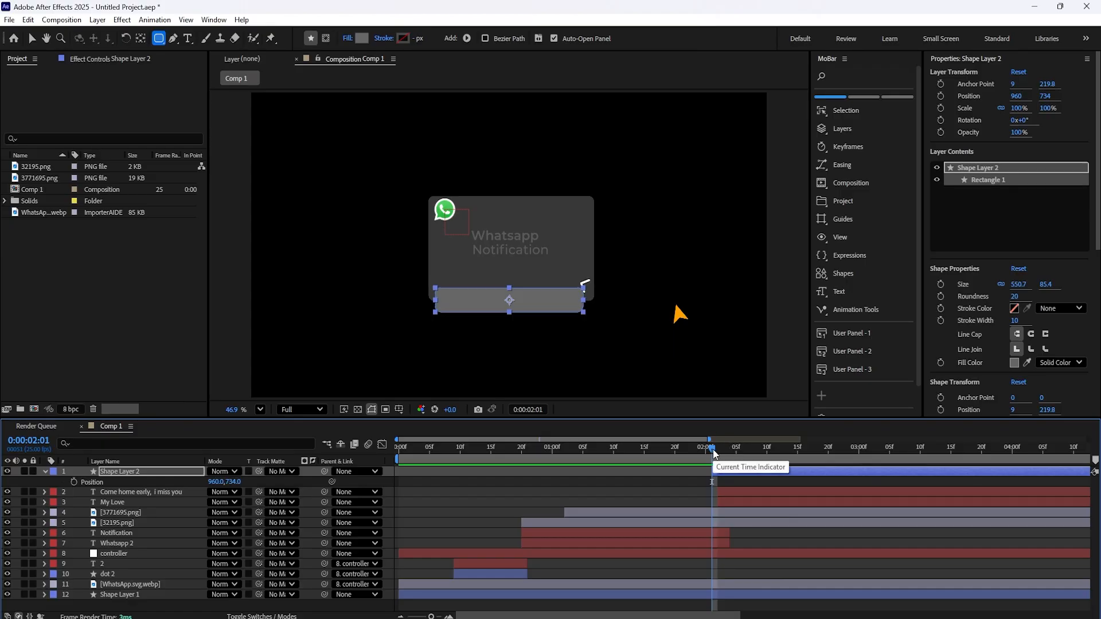
left_click_drag(714, 453, 811, 490)
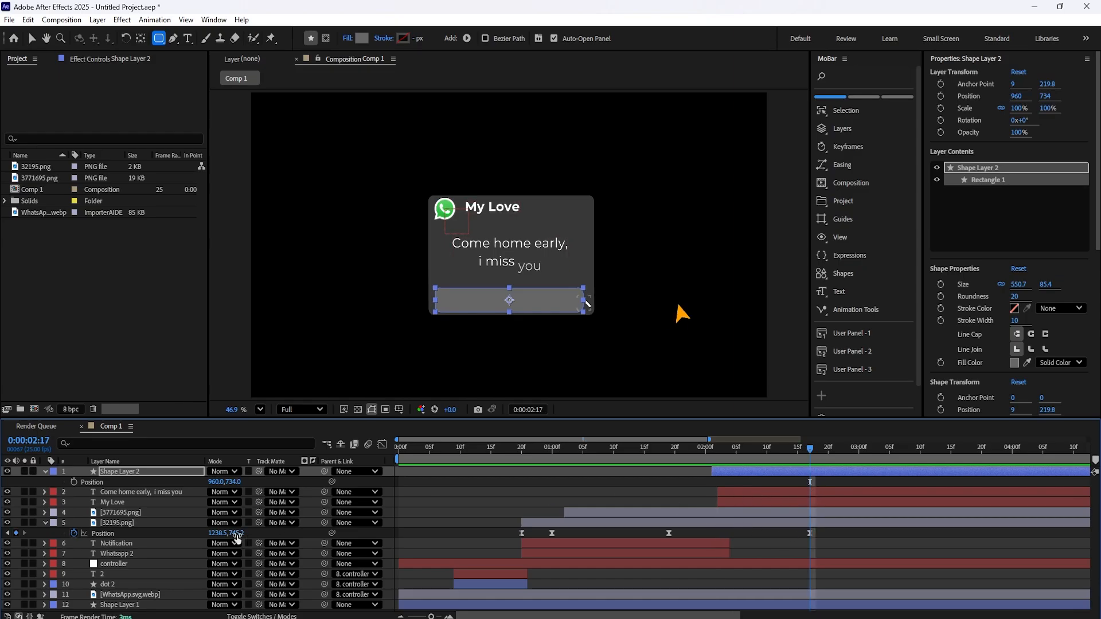
mouse_move(223, 533)
left_mouse_down()
mouse_move(214, 535)
mouse_move(231, 545)
left_mouse_up()
left_click_drag(148, 470, 154, 532)
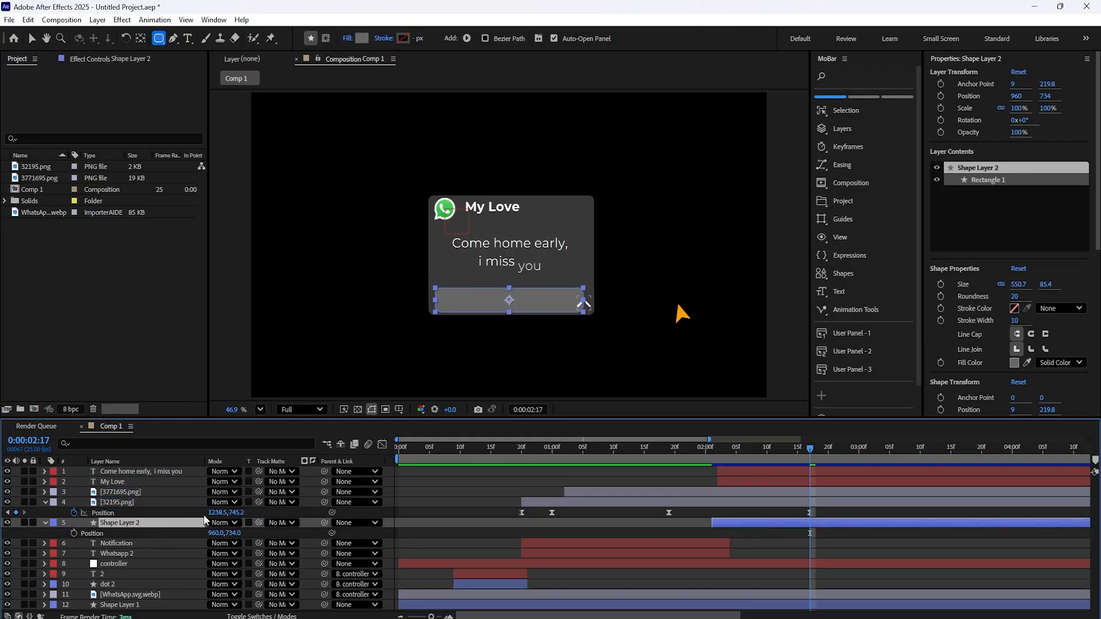
- At 0:00:02:17, move the arrow onto the rectangle at 1196.5, 743.2 and set its rotation to 270°
mouse_move(237, 513)
left_mouse_down()
mouse_move(191, 512)
mouse_move(239, 515)
mouse_move(227, 515)
left_mouse_up()
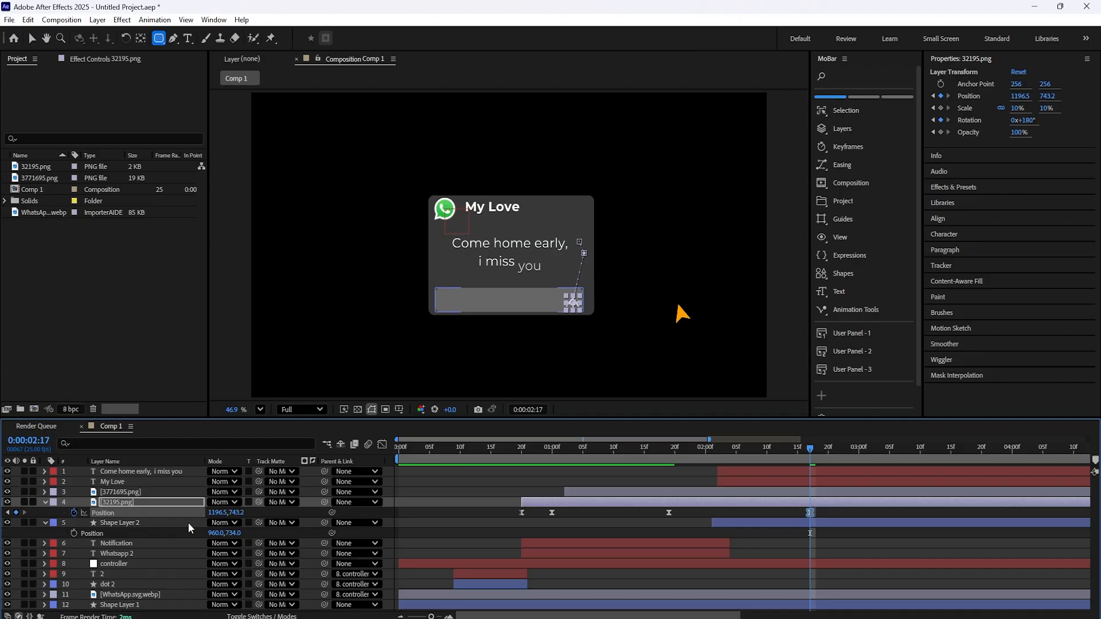
key("r")
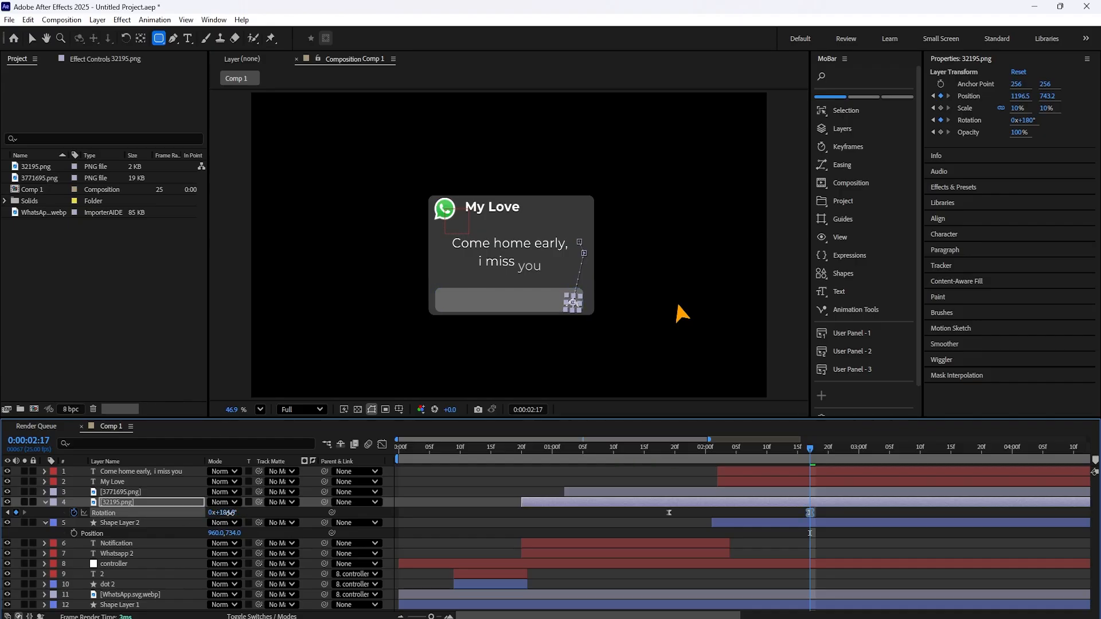
left_click_drag(229, 513, 303, 537)
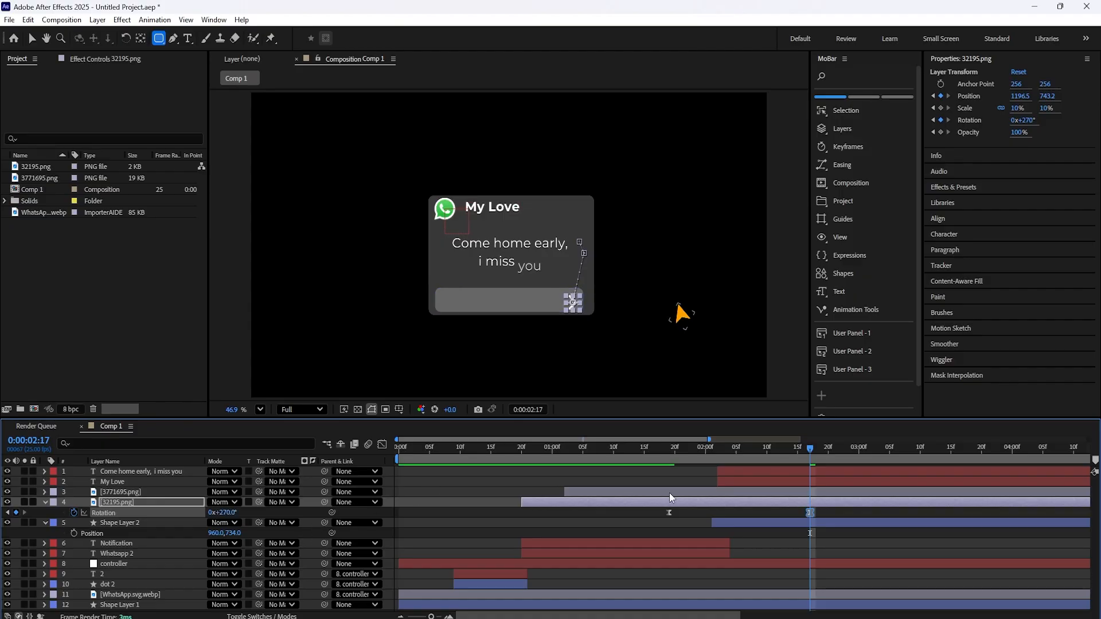
left_click(431, 535)
key("v")
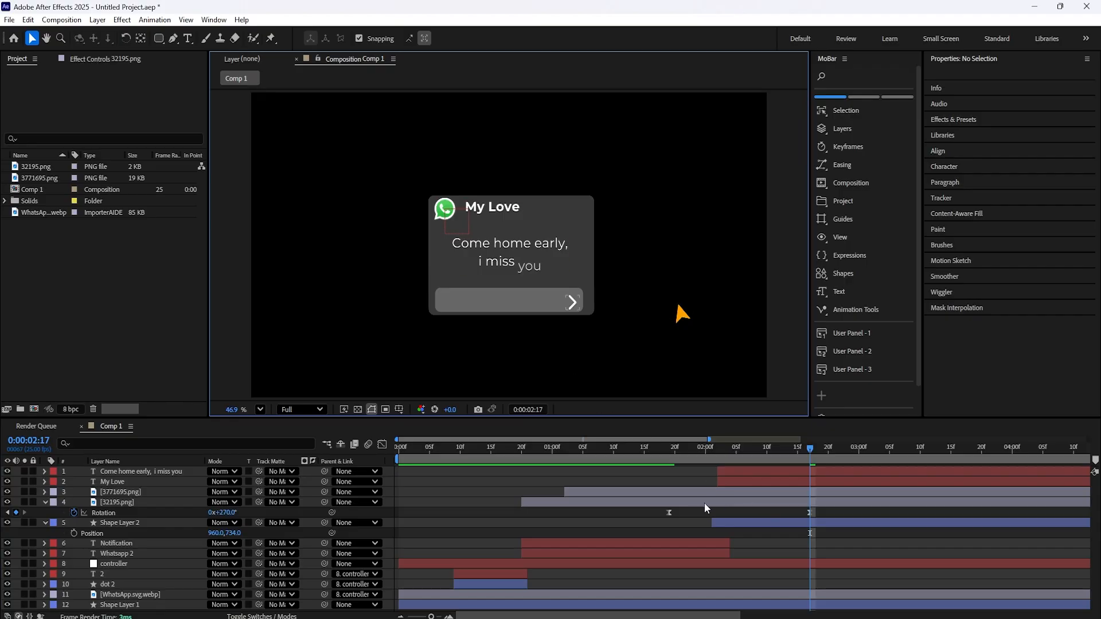
- Fine-tune the arrow's position at 0:00:02:17 to 1195.5, 734.2 so it sits centered vertically in the rectangle
left_click(685, 506)
key("p")
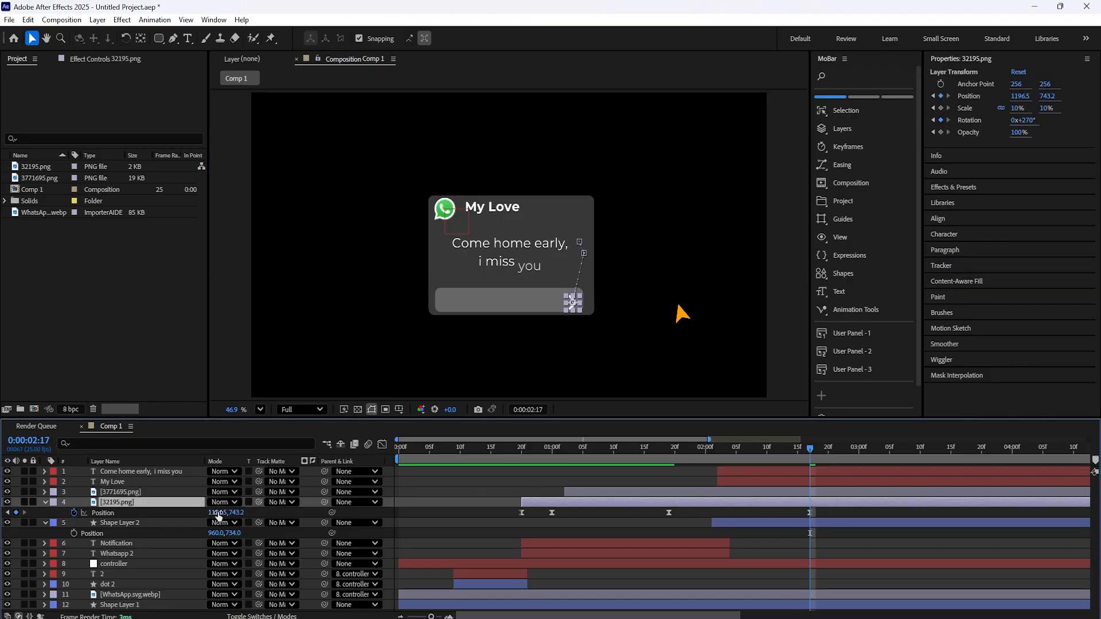
left_click_drag(218, 512, 232, 513)
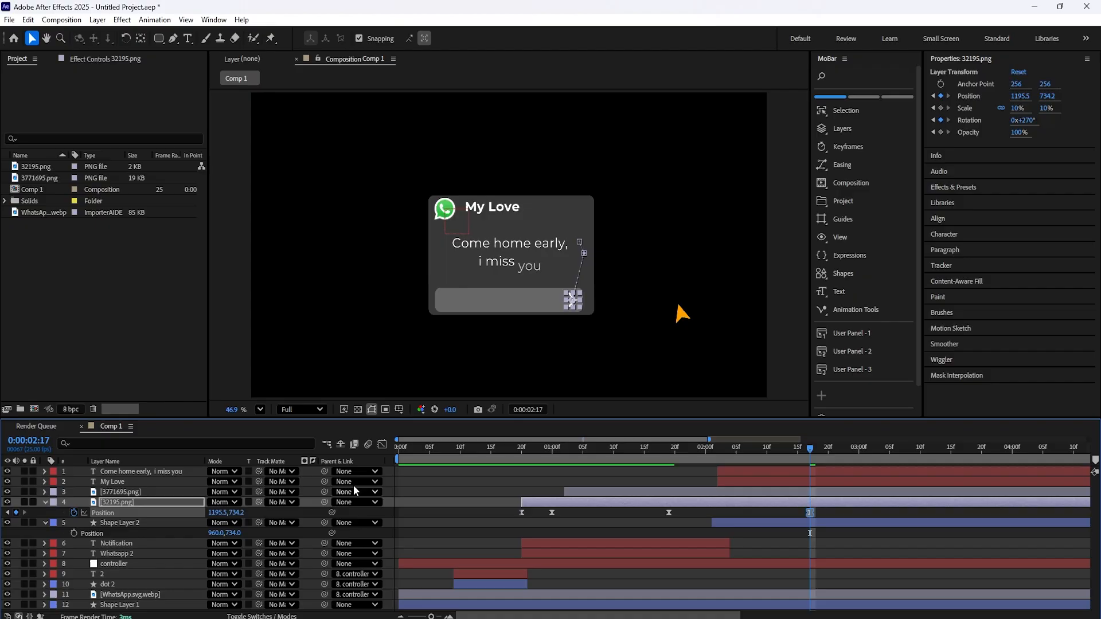
left_click(615, 380)
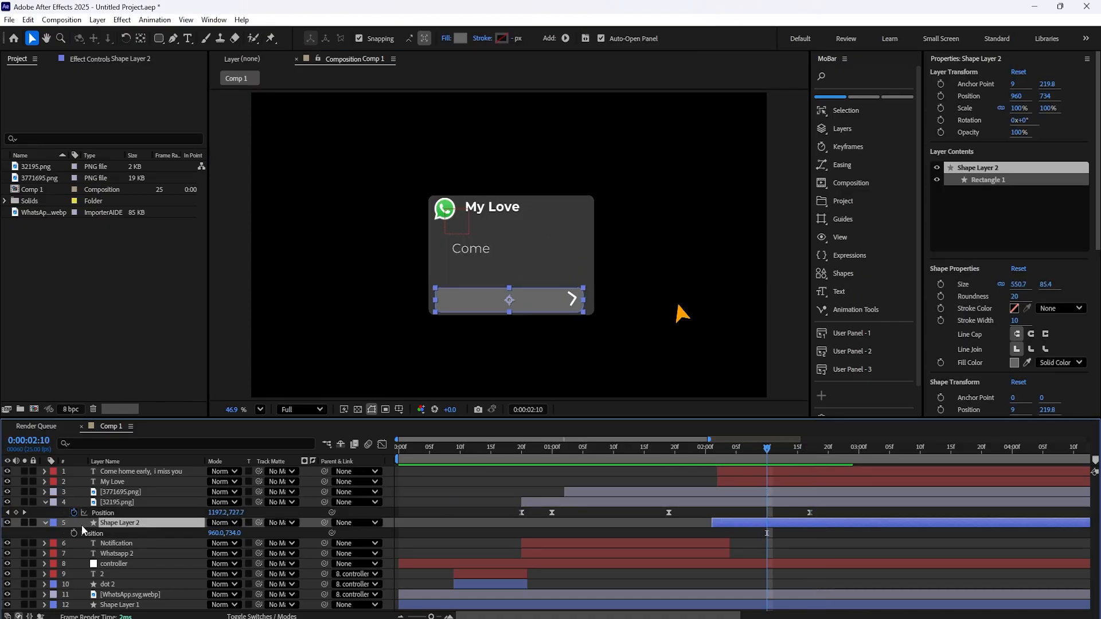
- Animate the rectangle's position from 960, 886 at 0:00:02:01 up to 960, 734 at 0:00:02:10, and preview the motion
left_click(74, 533)
left_click_drag(769, 448, 714, 457)
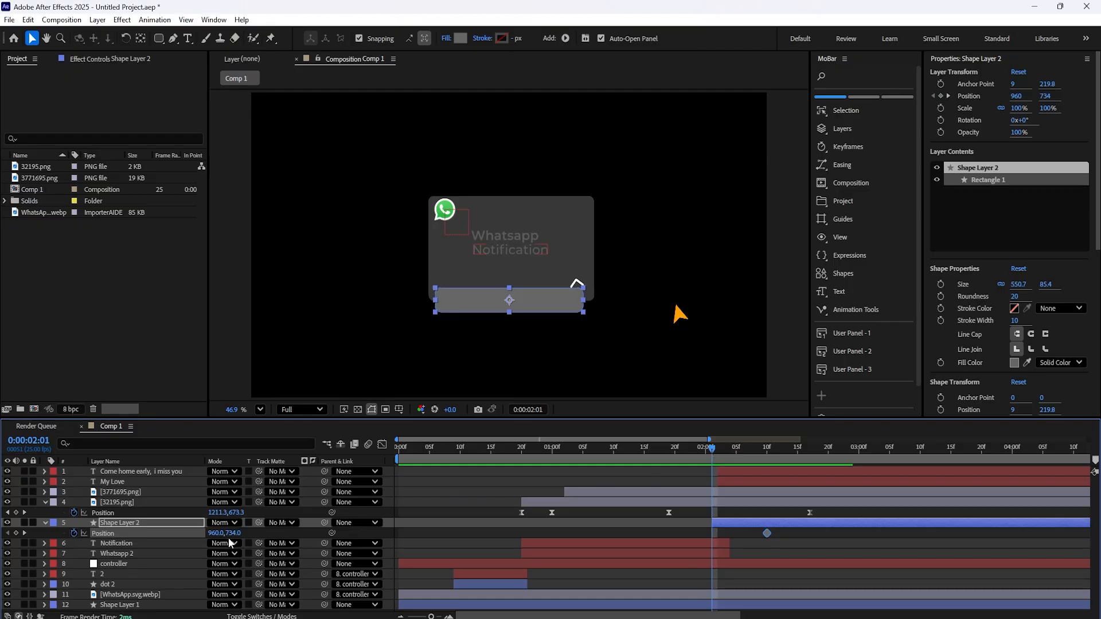
left_click_drag(214, 534, 219, 534)
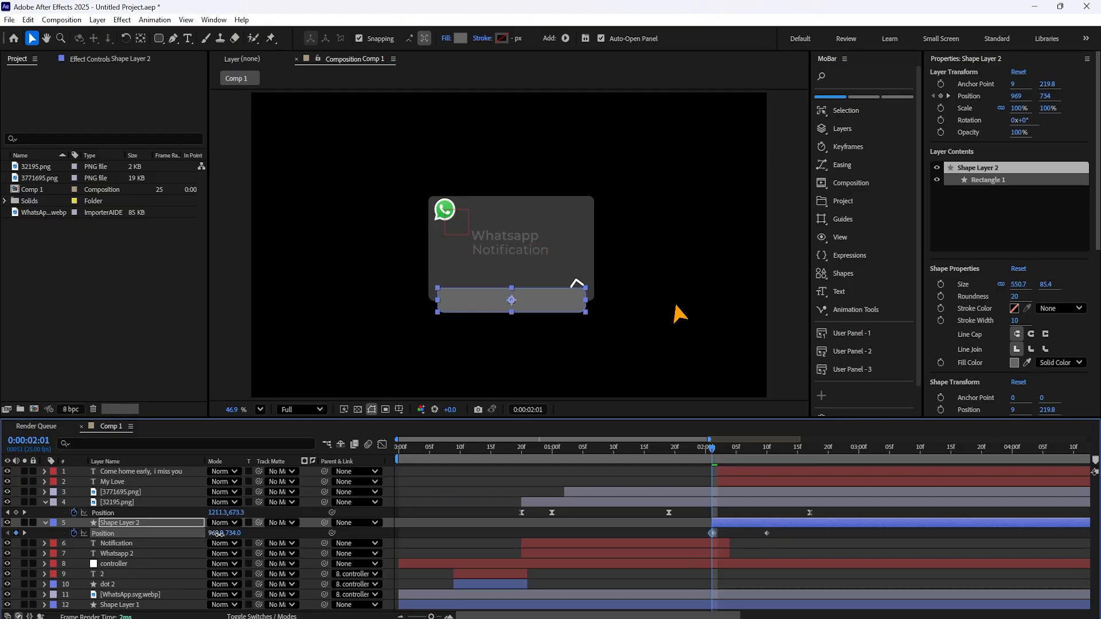
key("ctrl+z")
left_click_drag(235, 533, 328, 511)
key("space")
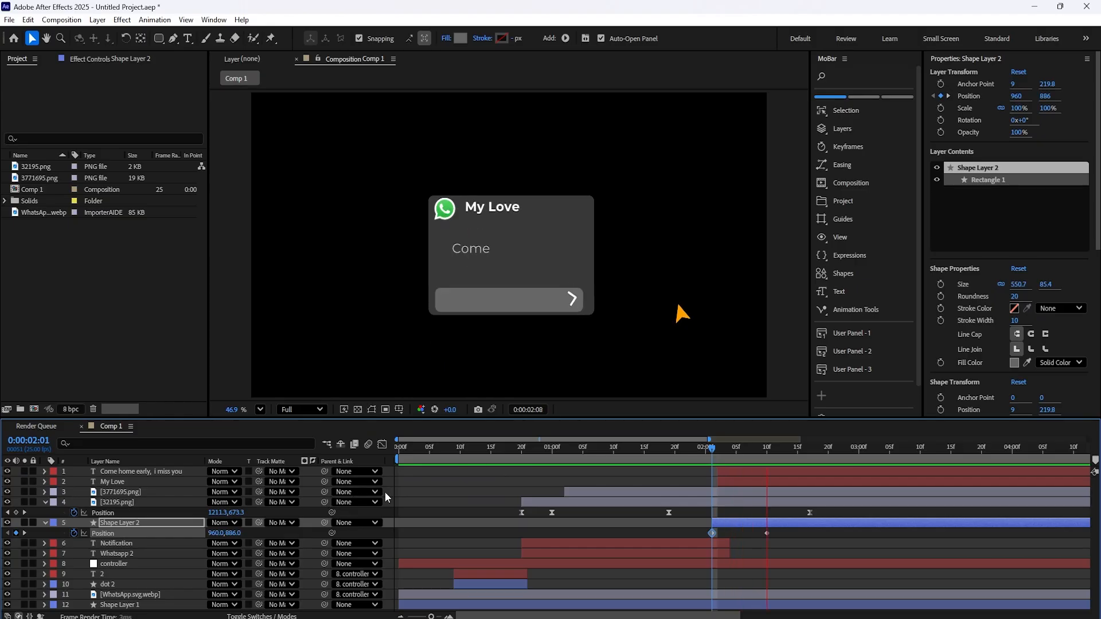
- Apply Easy Ease to the rectangle's Position keyframes and reshape their speed curve to peak early and slow down gradually
left_click_drag(790, 531, 691, 536)
key("F9")
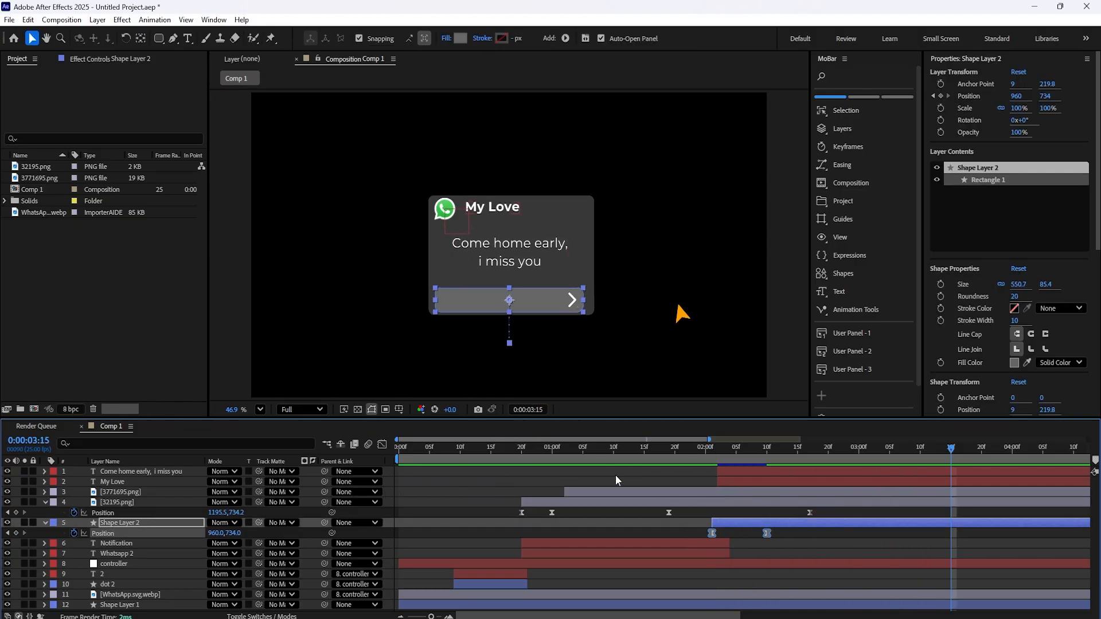
left_click(382, 444)
left_click_drag(778, 572, 721, 581)
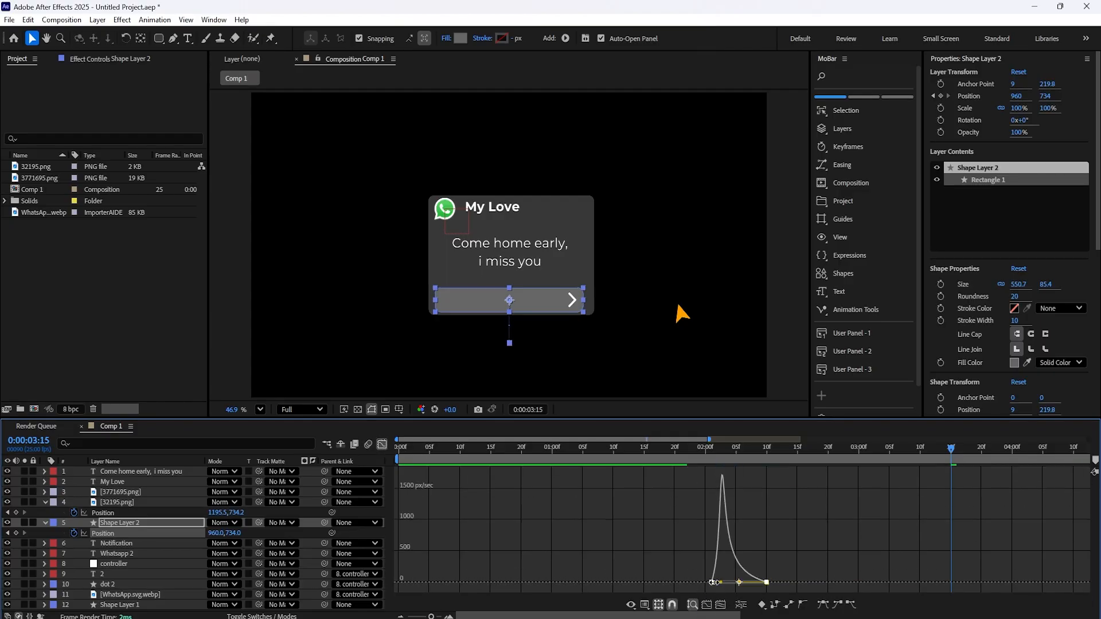
left_click_drag(951, 452, 713, 590)
key("shift+F3")
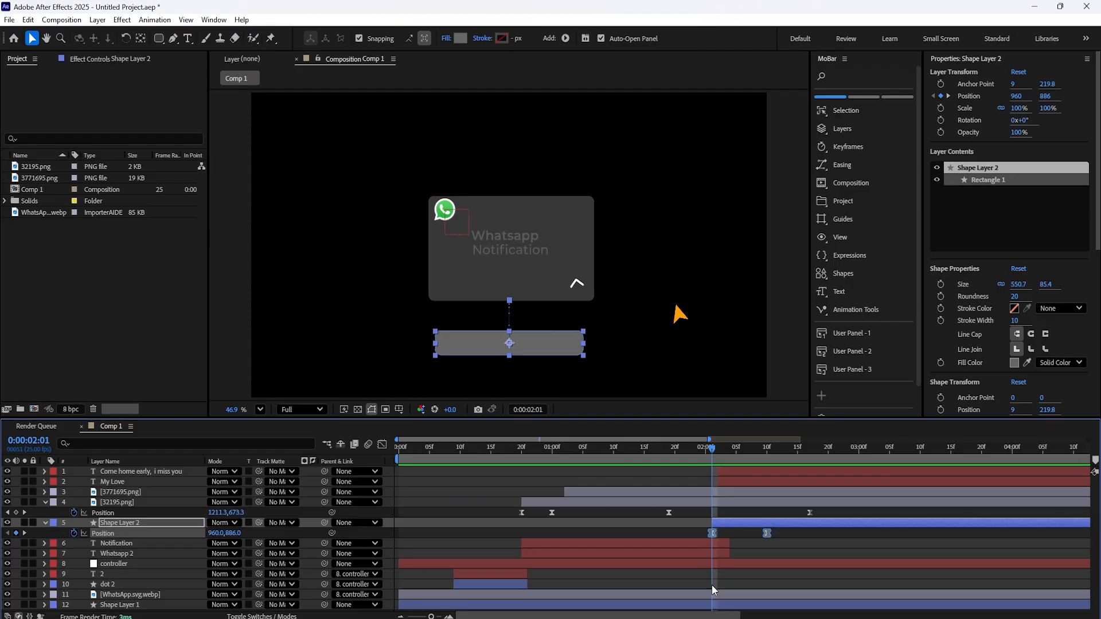
- Animate the rectangle's opacity from 0% at 0:00:02:01 to 100% at 0:00:02:17
left_click(161, 523)
key("t")
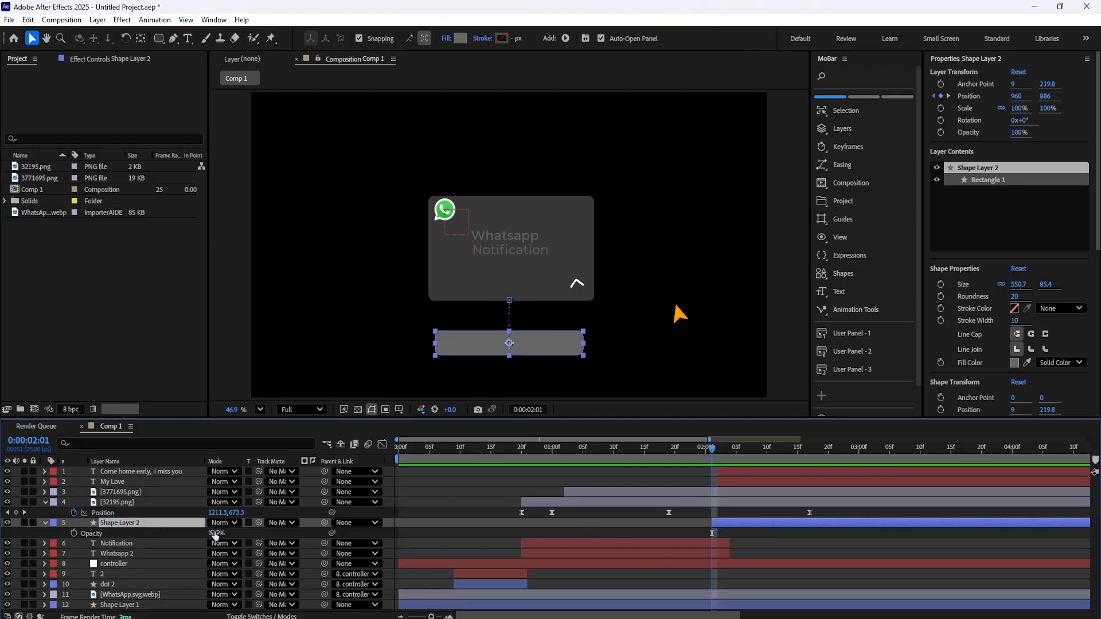
left_click_drag(216, 535, 160, 535)
left_click(74, 534)
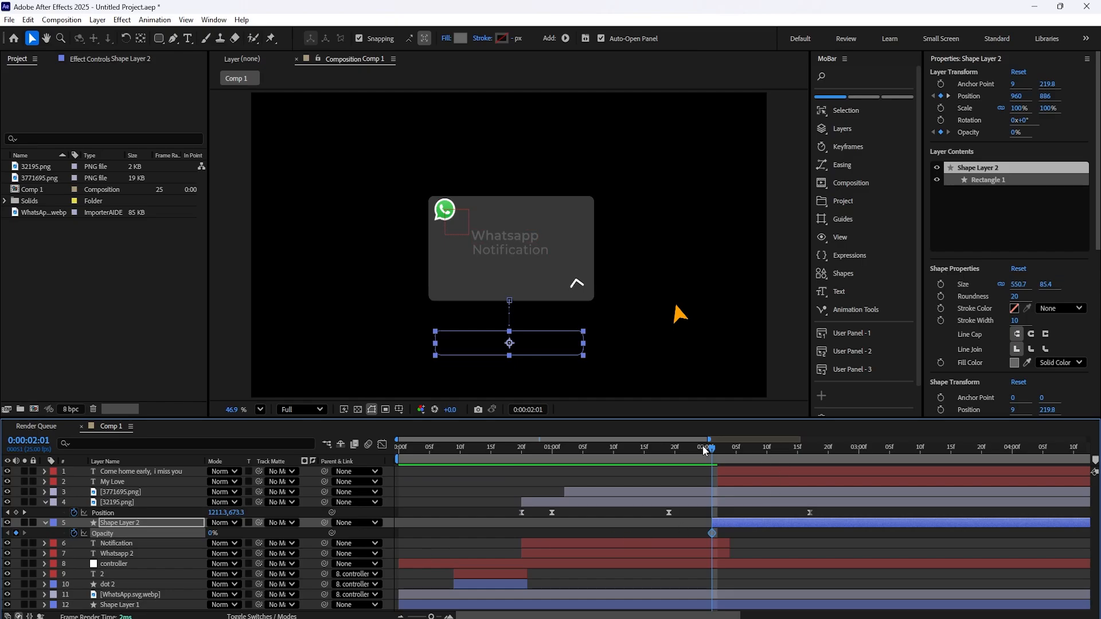
left_click_drag(705, 450, 810, 470)
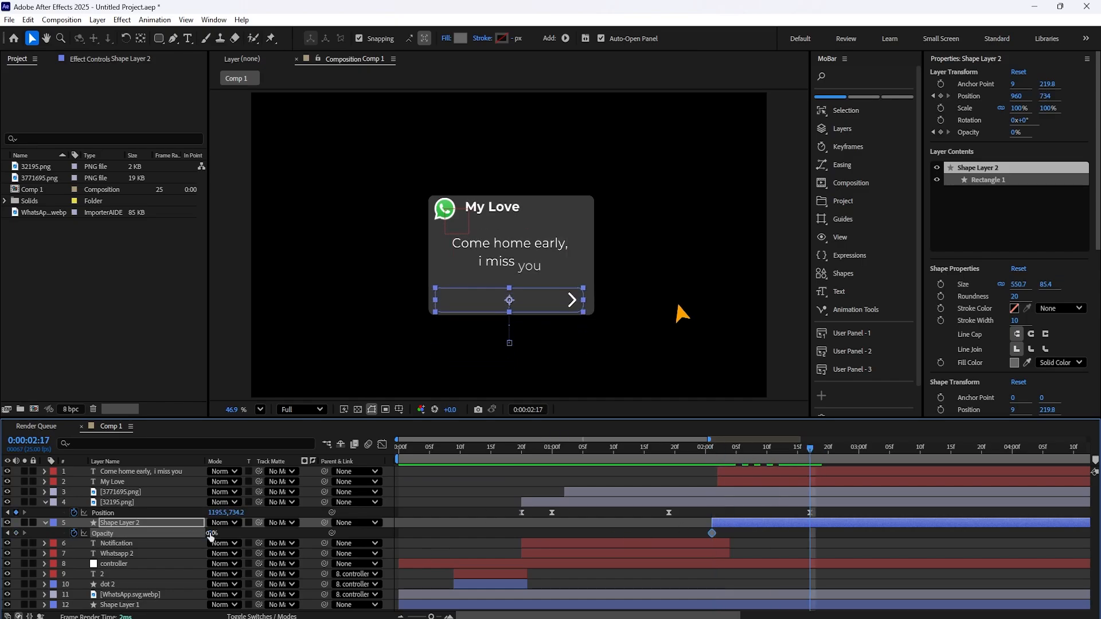
left_click_drag(211, 535, 270, 535)
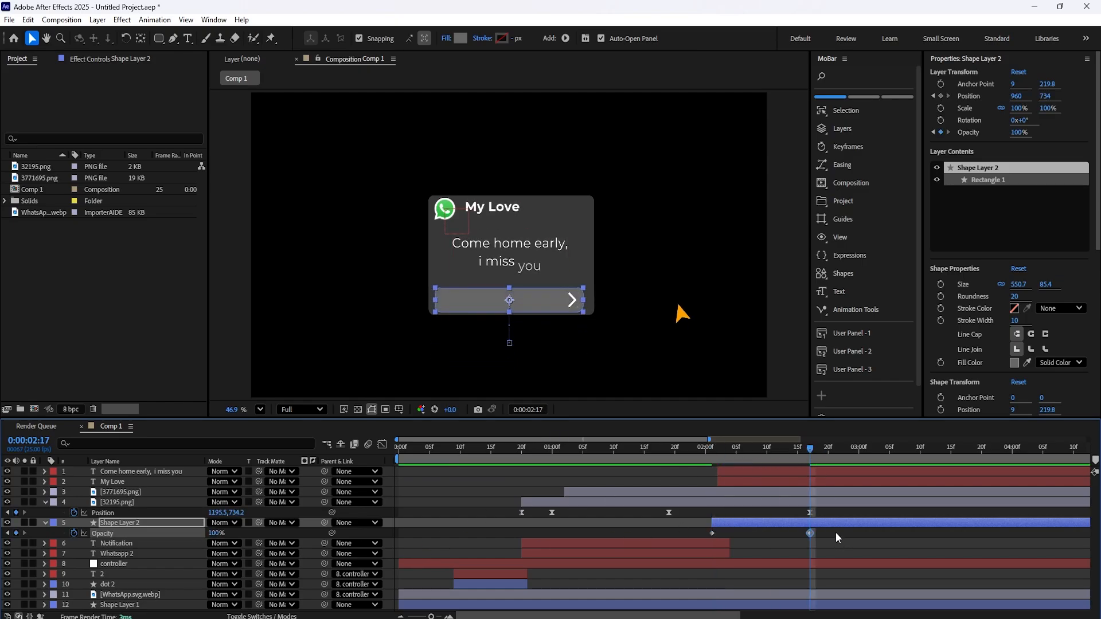
- Apply Easy Ease to the rectangle's Opacity keyframes, shift their speed peak toward the start, and scrub to 0:00:02:22
left_click_drag(835, 533, 683, 532)
key("F9")
left_click(382, 445)
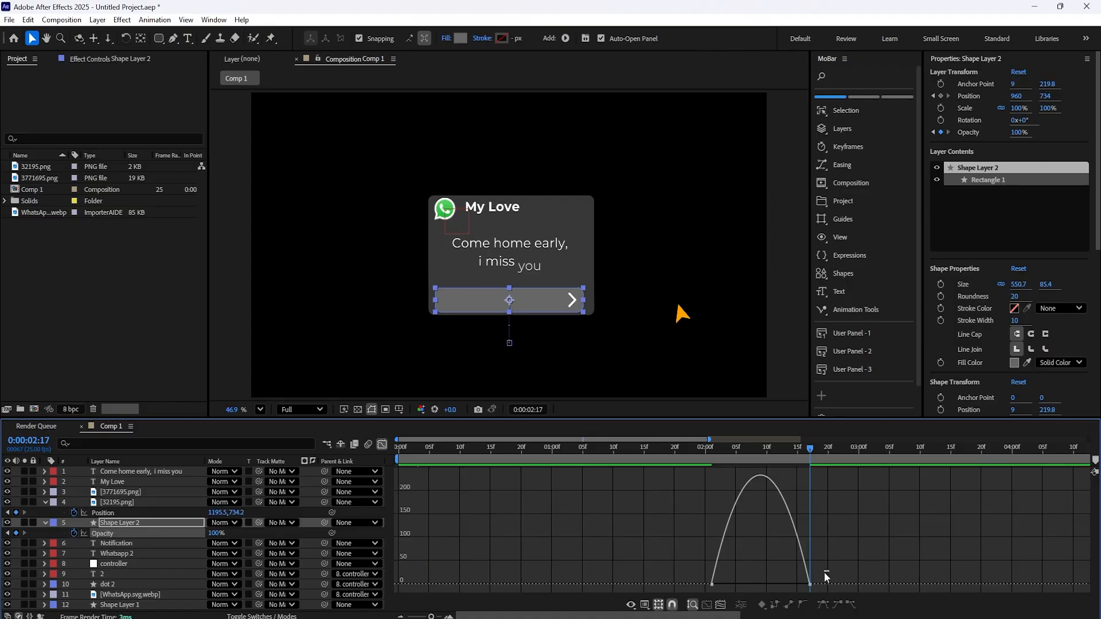
left_click_drag(824, 572, 700, 594)
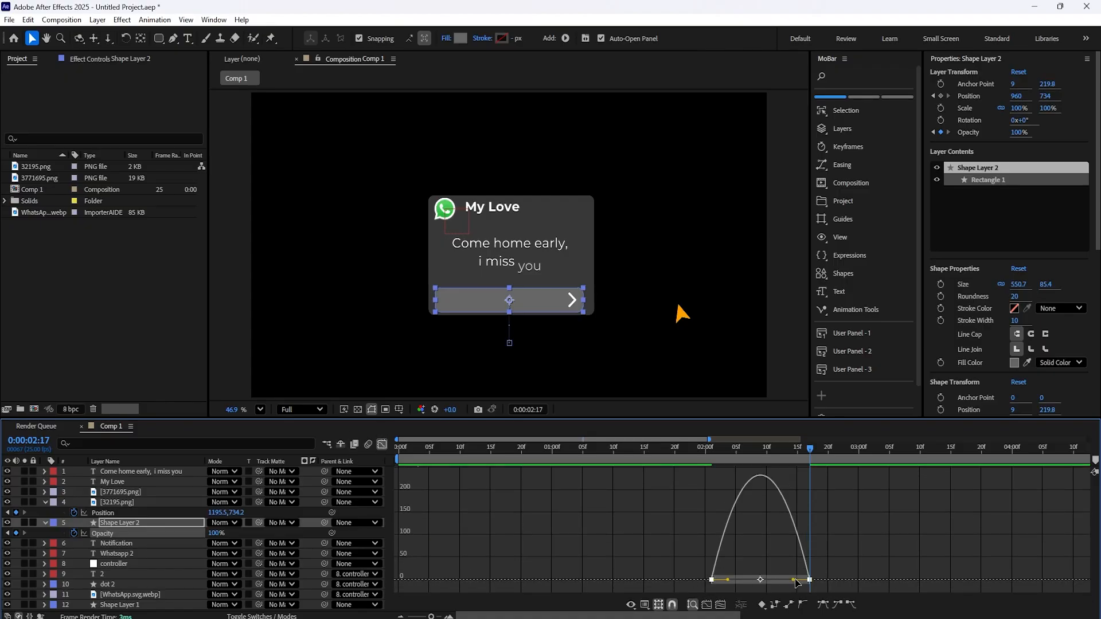
left_click_drag(794, 580, 731, 583)
left_click(382, 445)
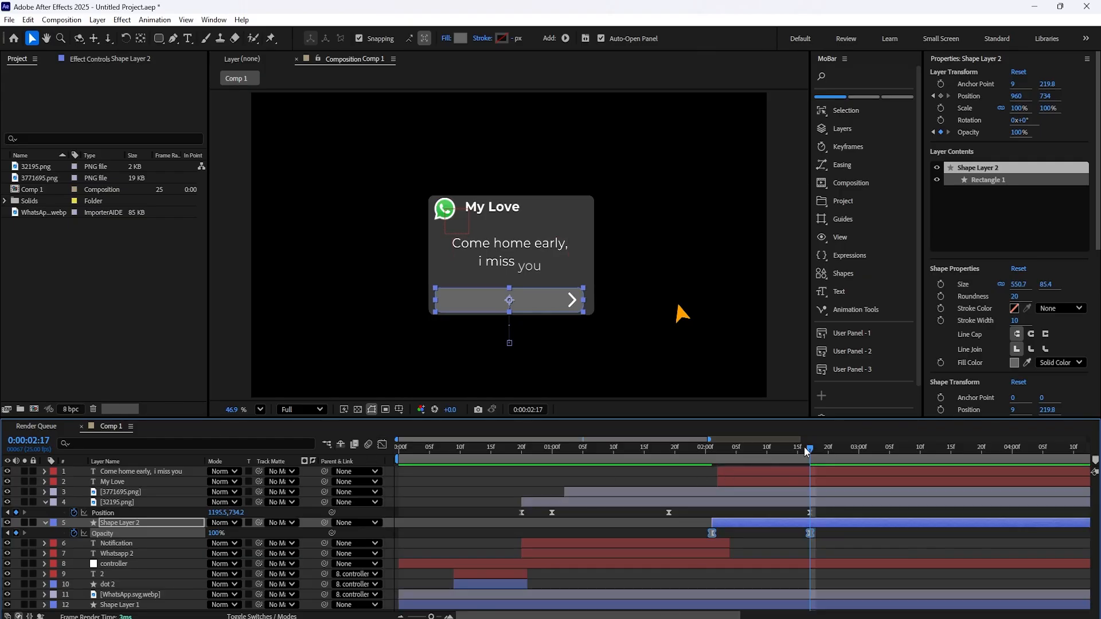
left_click_drag(805, 451, 841, 540)
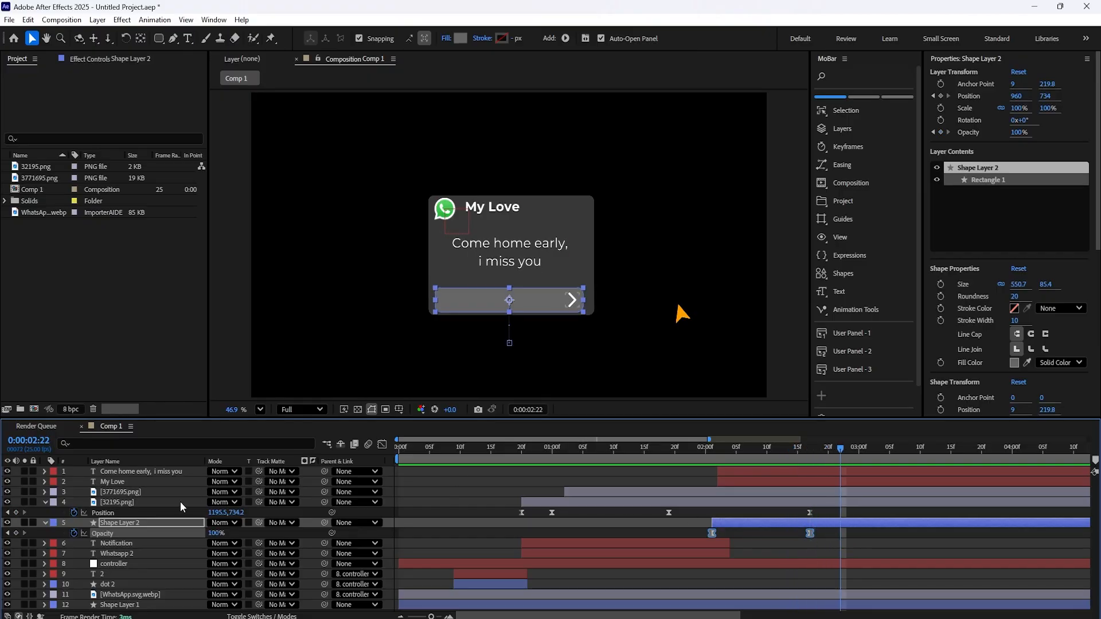
- Reveal the rectangle's Position keyframes alongside Opacity, and collapse the properties of the arrow and rectangle layers
left_click(149, 519)
key("shift+p")
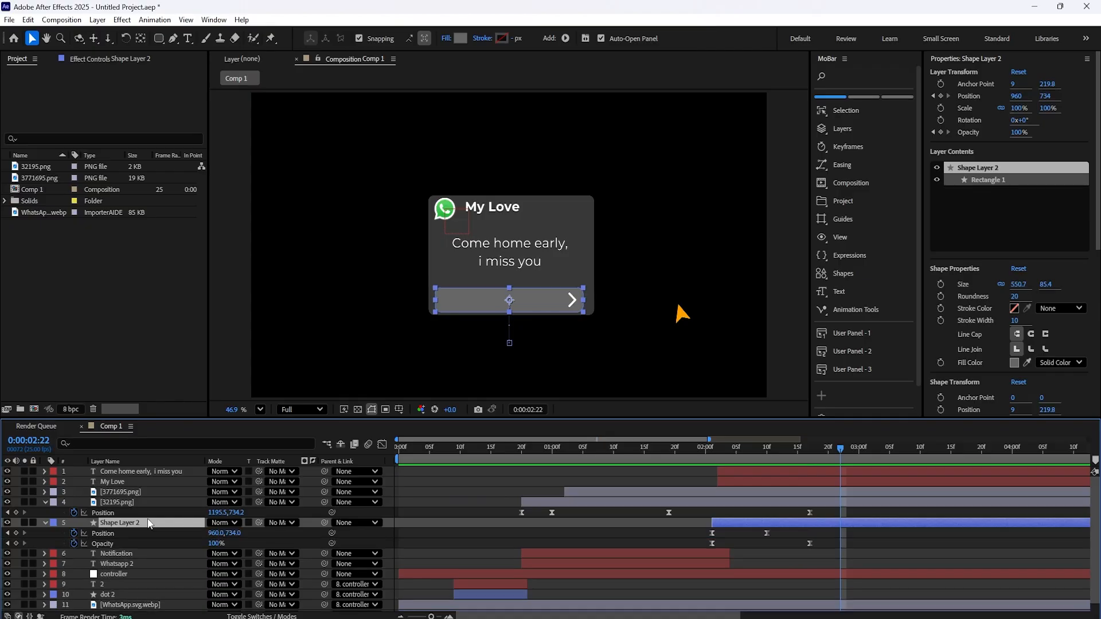
left_click(139, 504)
key("u")
left_click(137, 513)
key("u")
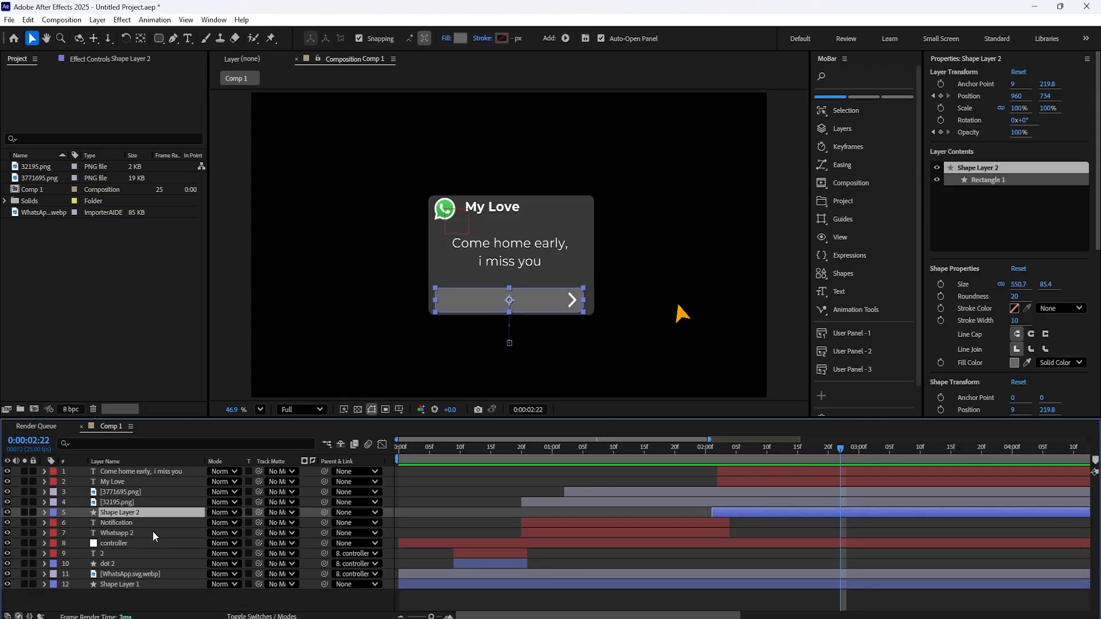
- Try Shape Layer 1 as the track matte for the eleven layers above it, and reset them all to No Matte
left_click(201, 600)
left_click_drag(12, 468, 166, 584)
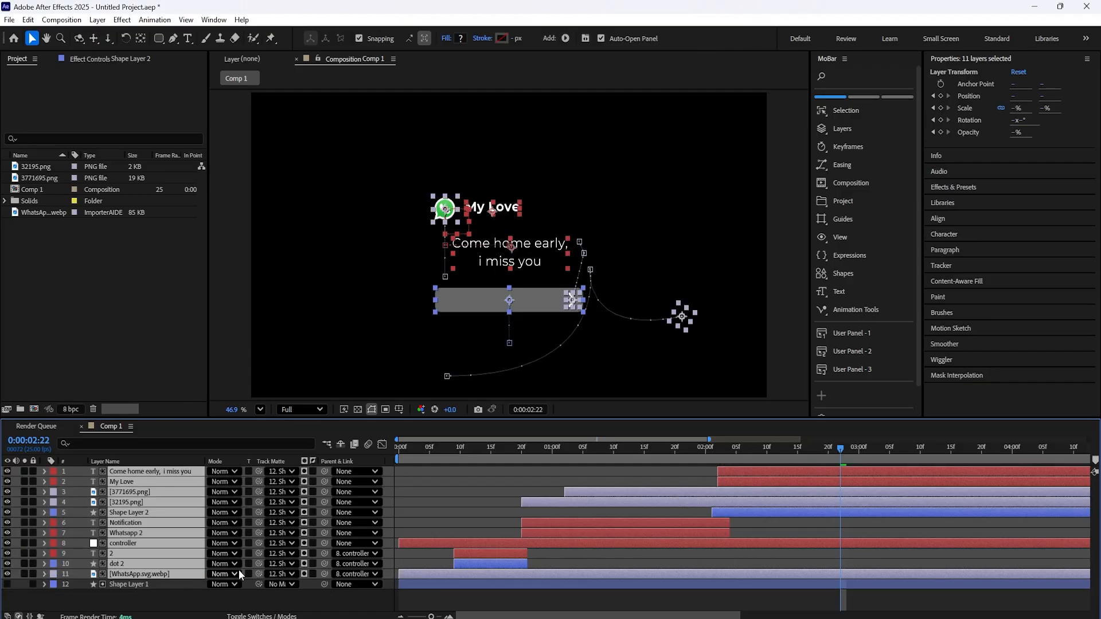
left_click(285, 564)
left_click(304, 386)
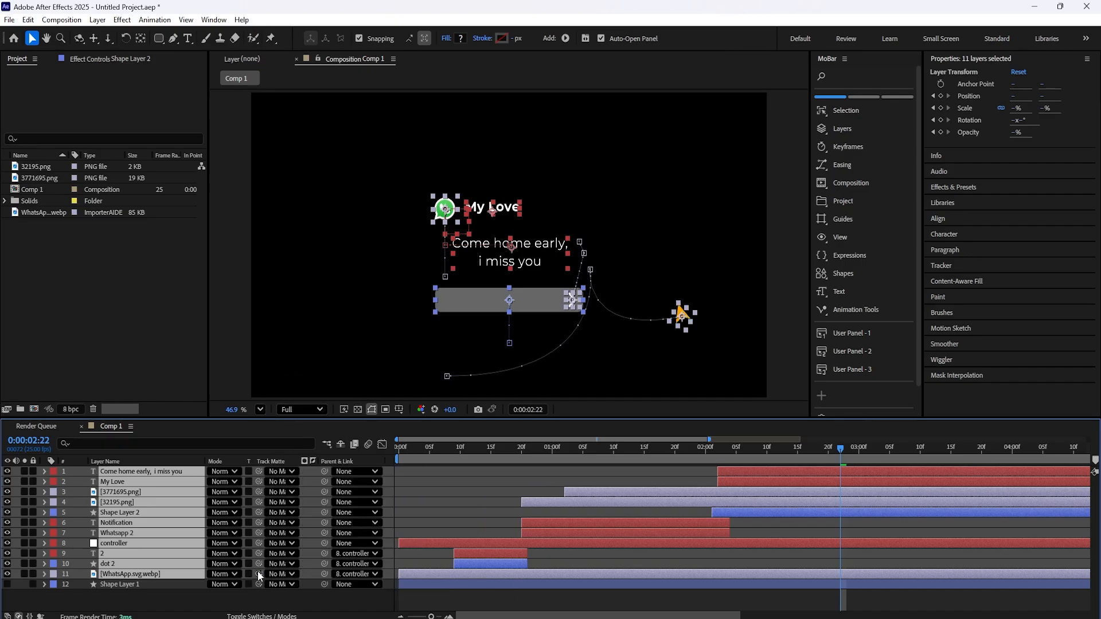
- Set Shape Layer 1 as the track matte for the eleven layers above it, and reset the "dot 2" and "2" layers to No Matte
left_click_drag(259, 576, 201, 584)
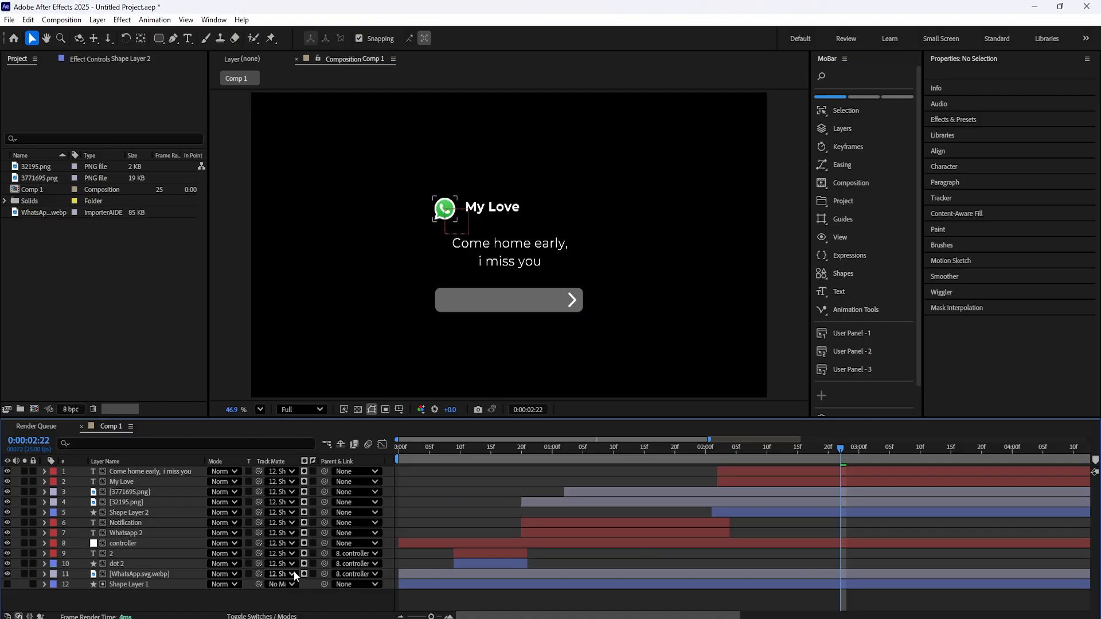
left_click(286, 563)
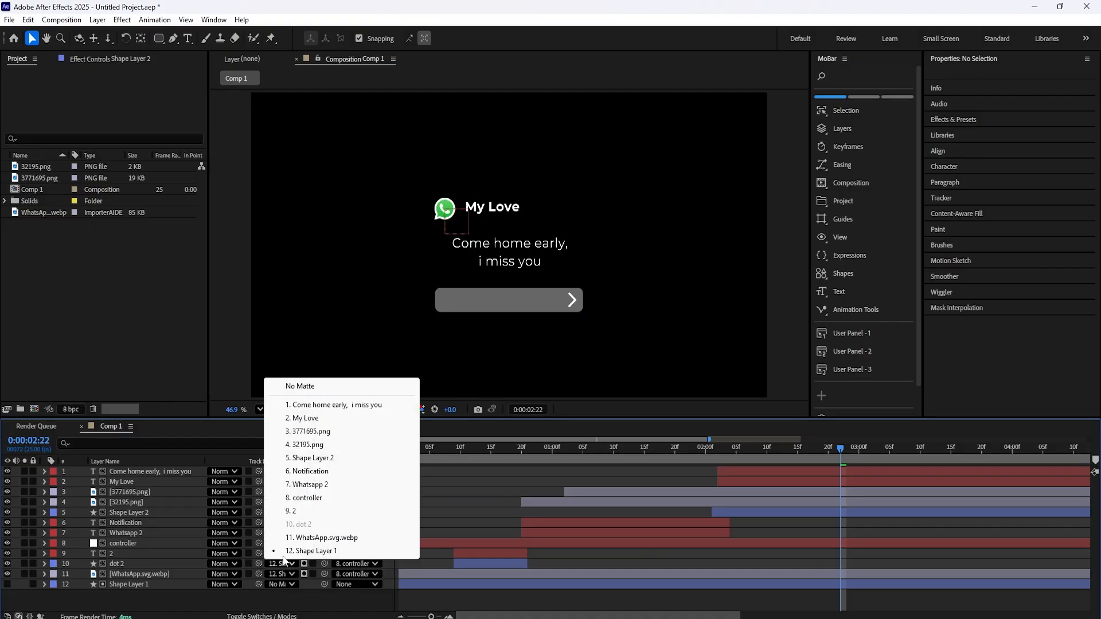
left_click(301, 387)
left_click(293, 554)
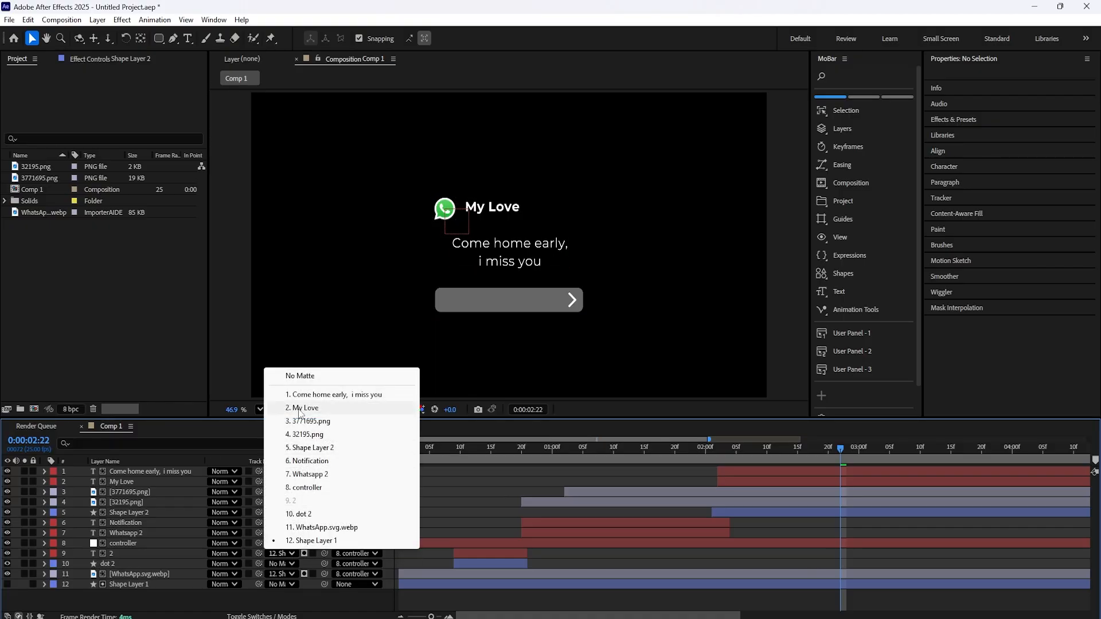
left_click(313, 381)
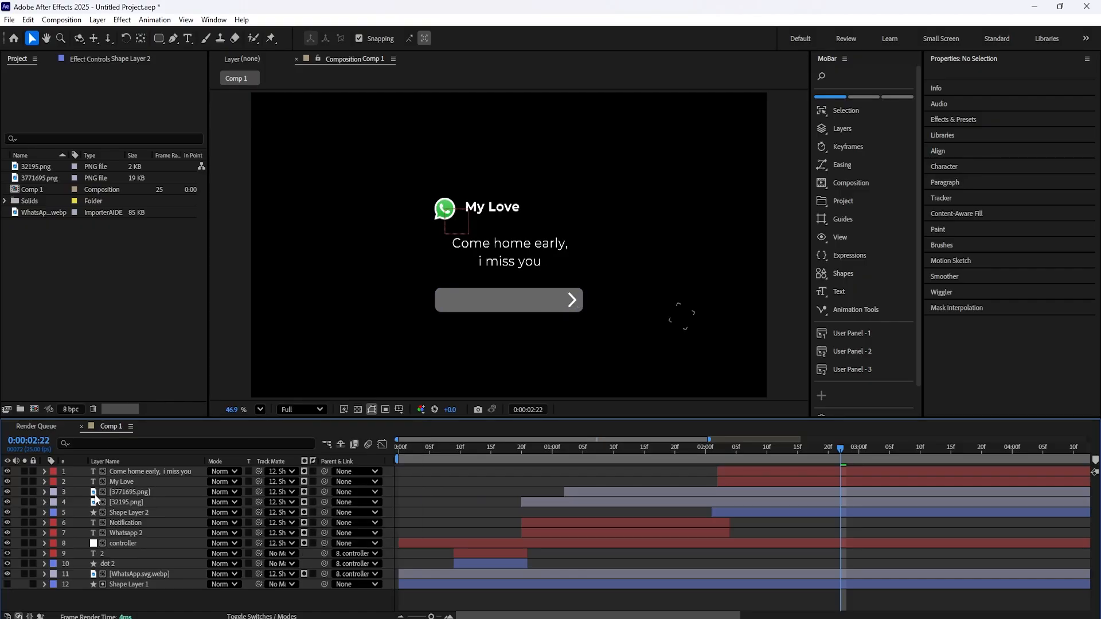
- Reset the 3771695.png cursor layer to No Matte, preview the animation from the start, and turn on the visibility of Shape Layer 1
left_click(127, 493)
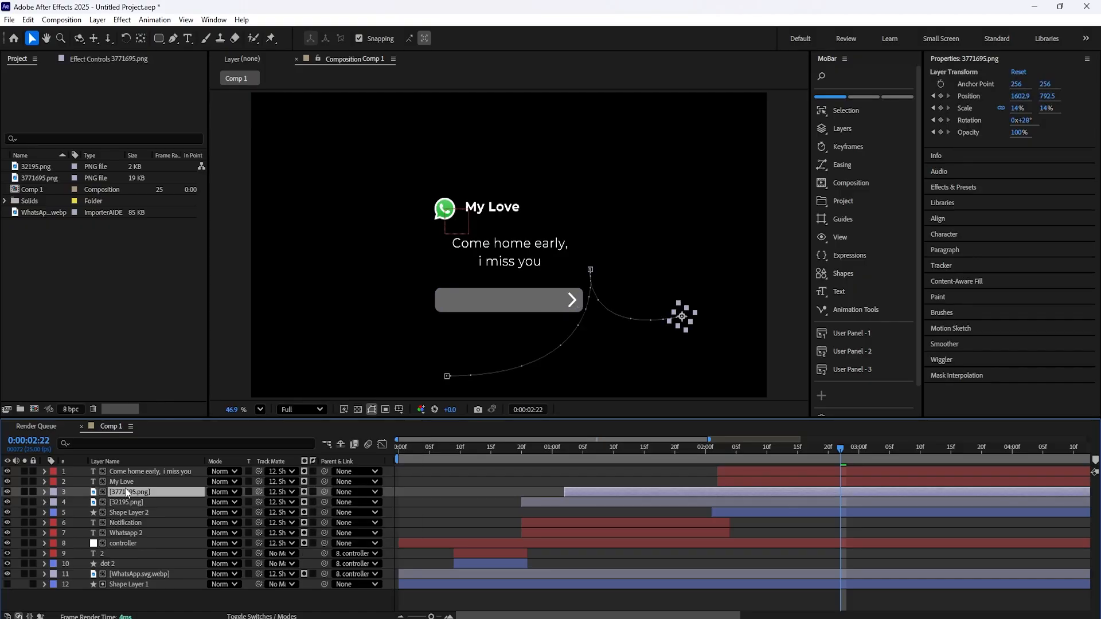
left_click(293, 494)
left_click(287, 314)
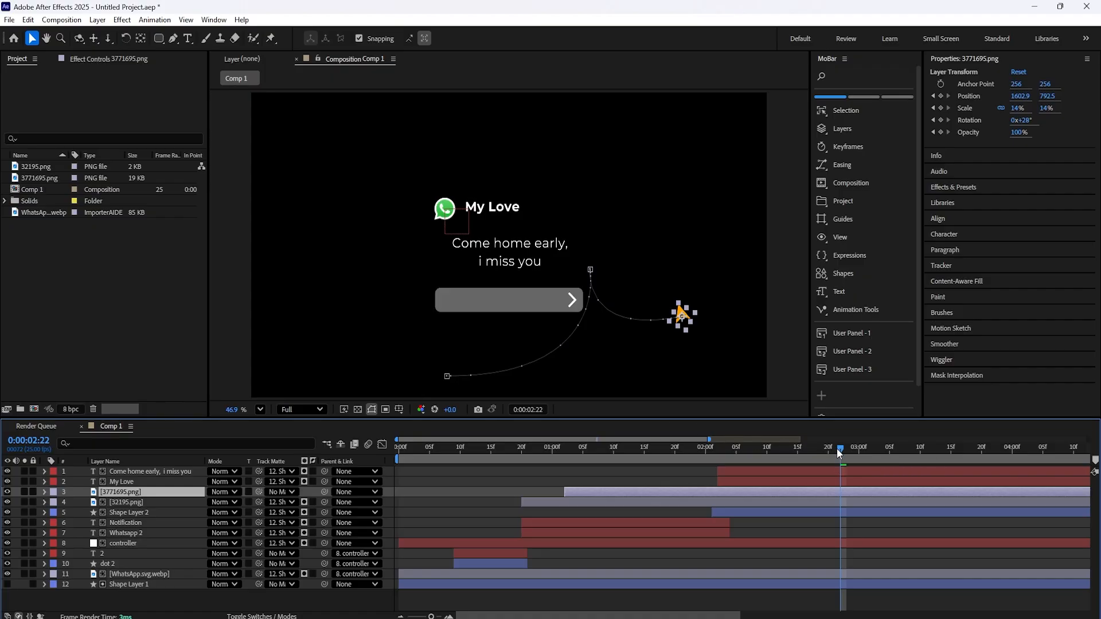
left_click_drag(838, 448, 399, 453)
key("space")
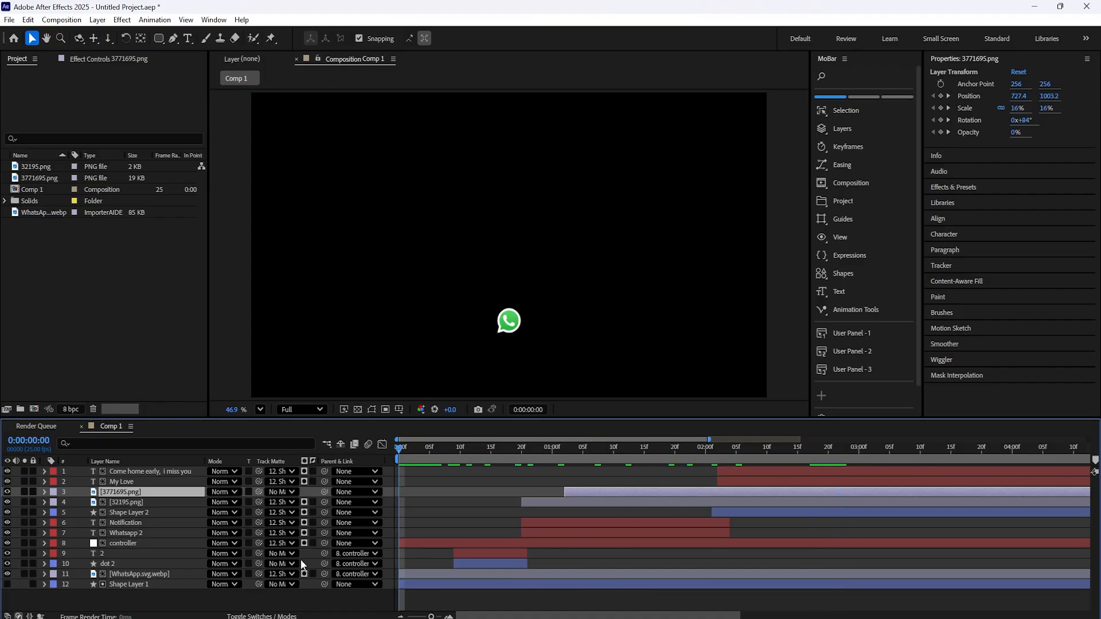
left_click(7, 584)
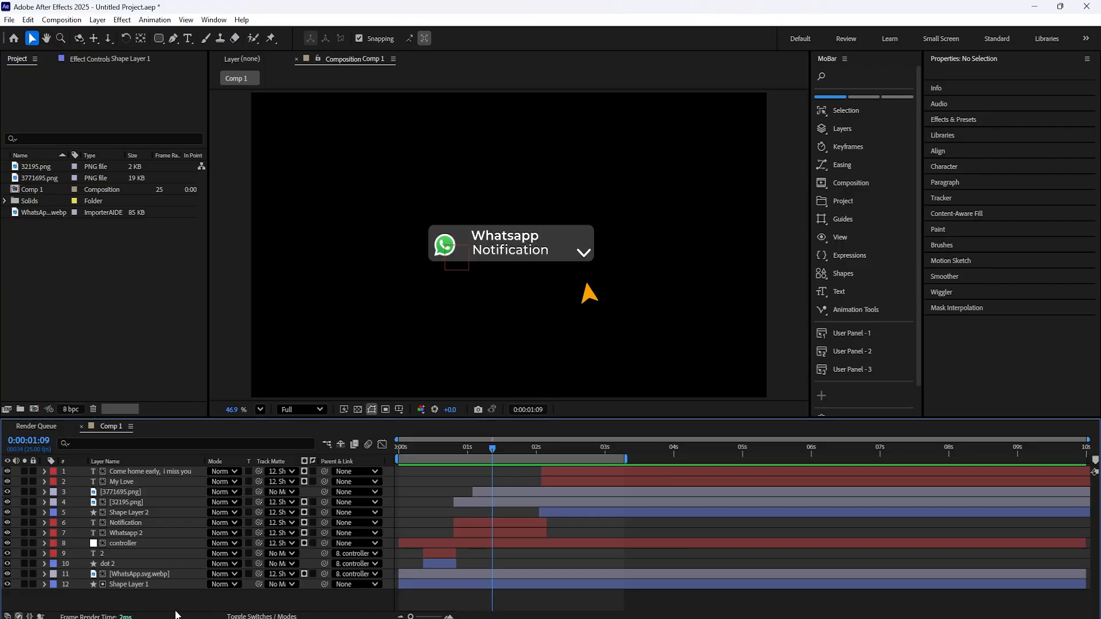
- Add an adjustment layer with a Glow effect set to threshold 60.8%, radius 183 and intensity 0.8
key("ctrl+alt+y")
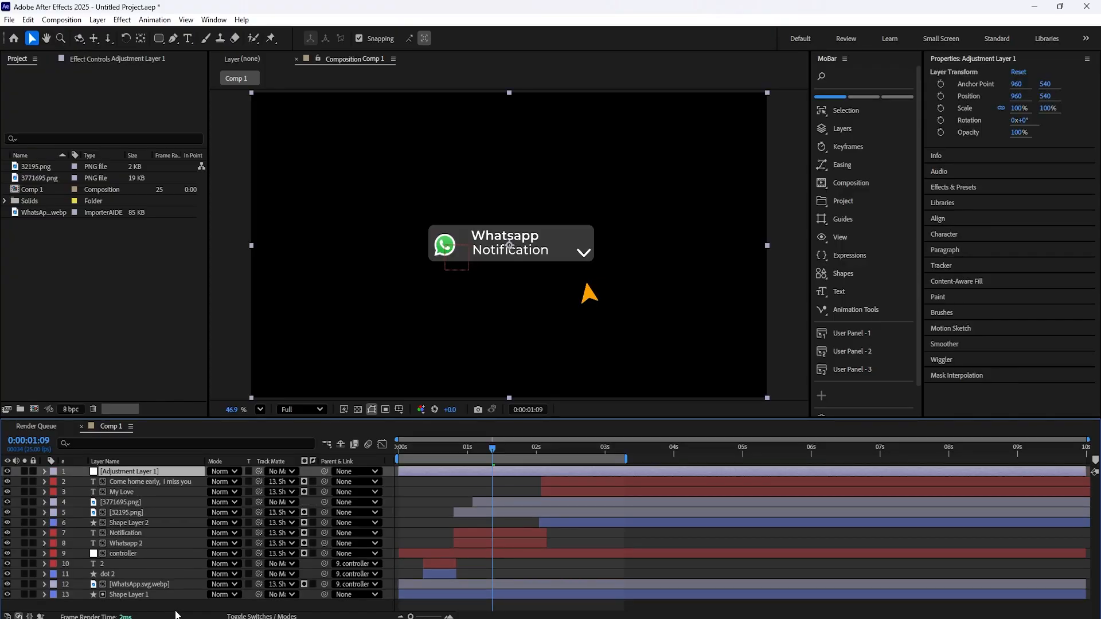
key("ctrl+space")
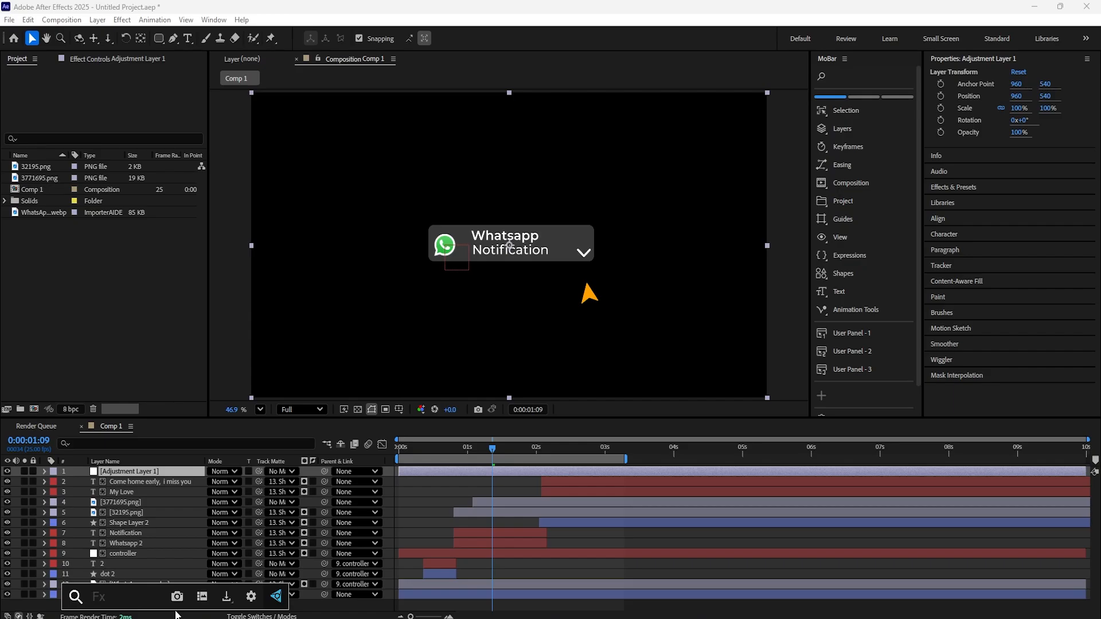
type("glow")
key("Return")
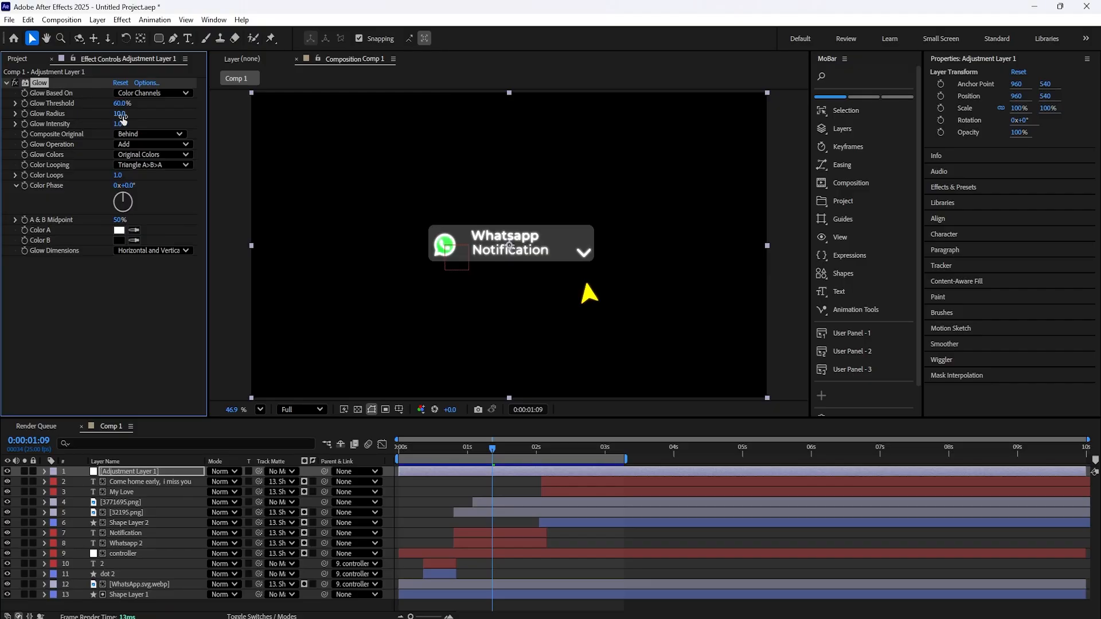
left_click_drag(122, 102, 151, 120)
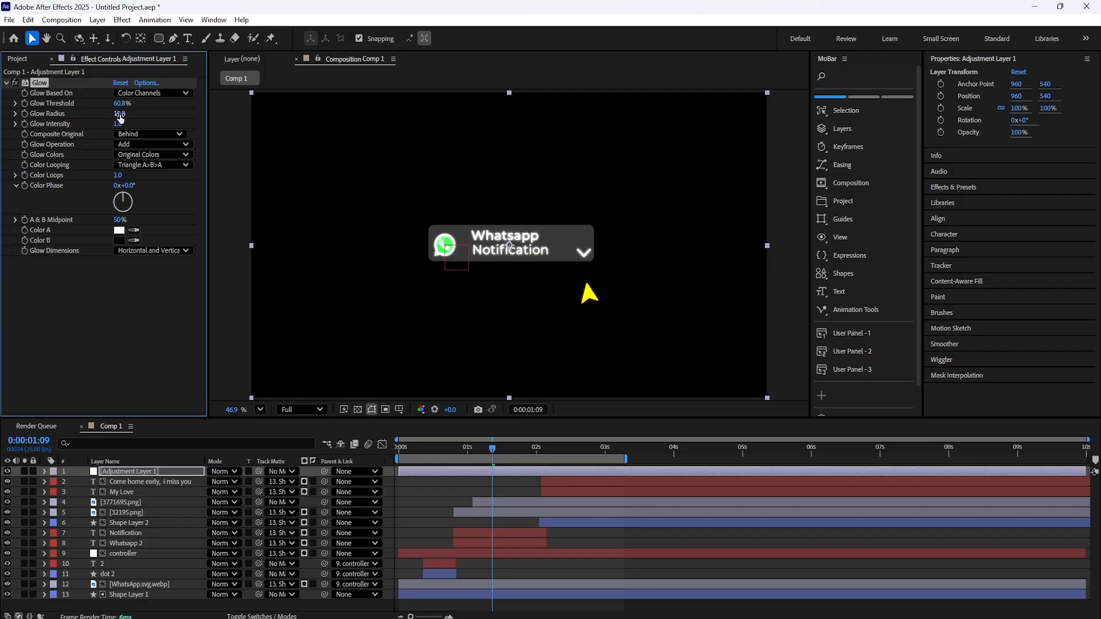
left_click_drag(119, 117, 256, 151)
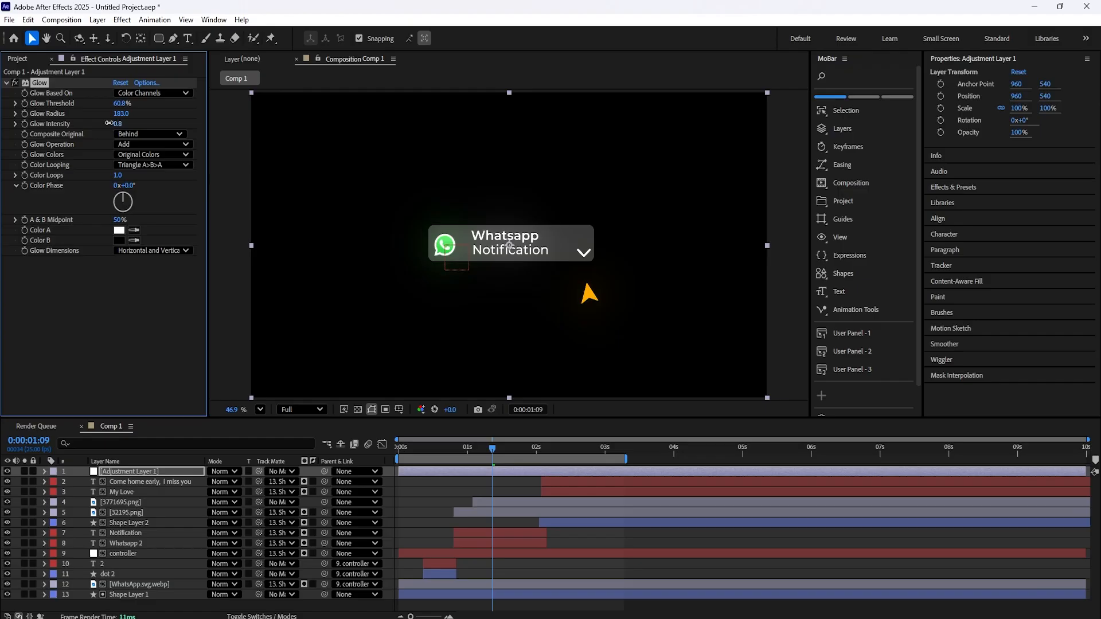
- Add a Noise effect to the adjustment layer with a 5% amount, and place it above the Glow effect
key("ctrl+space")
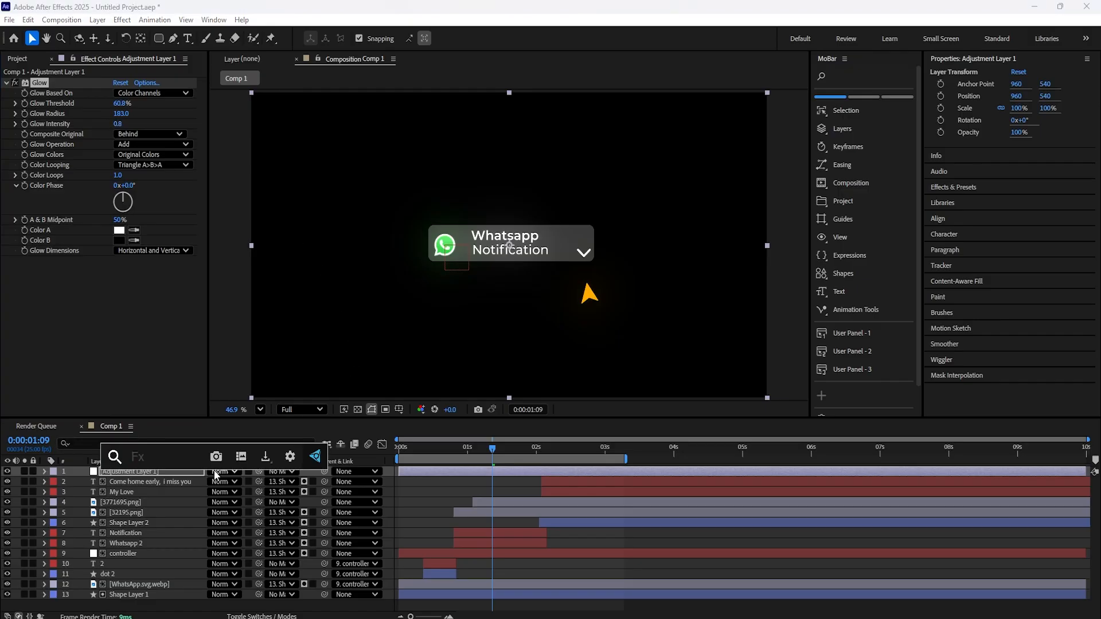
type("noise")
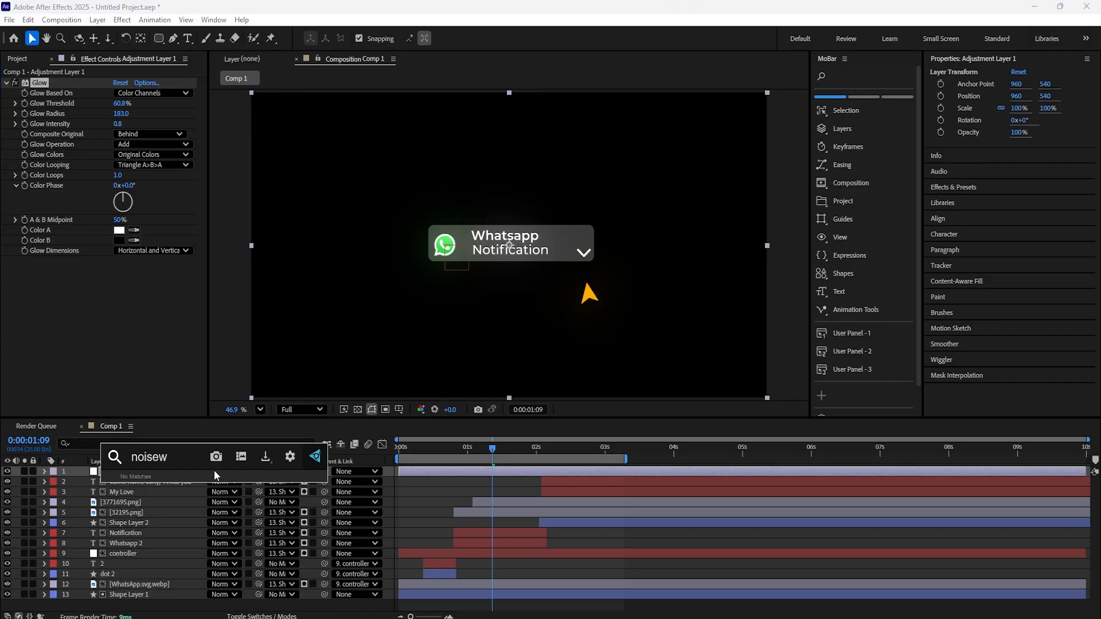
key("Return")
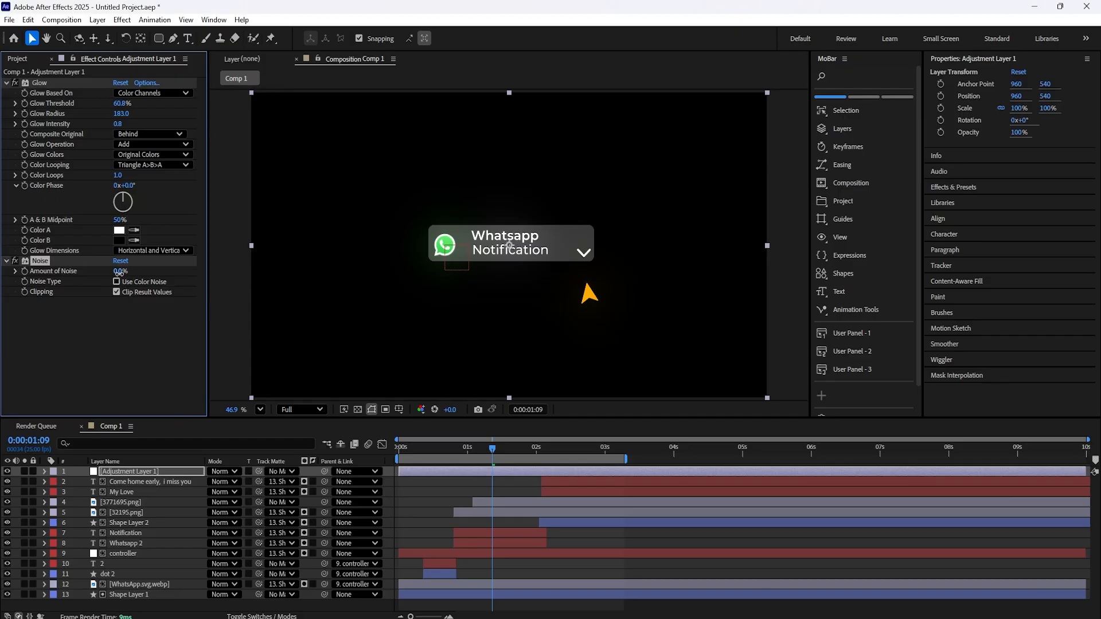
left_click_drag(121, 277, 128, 279)
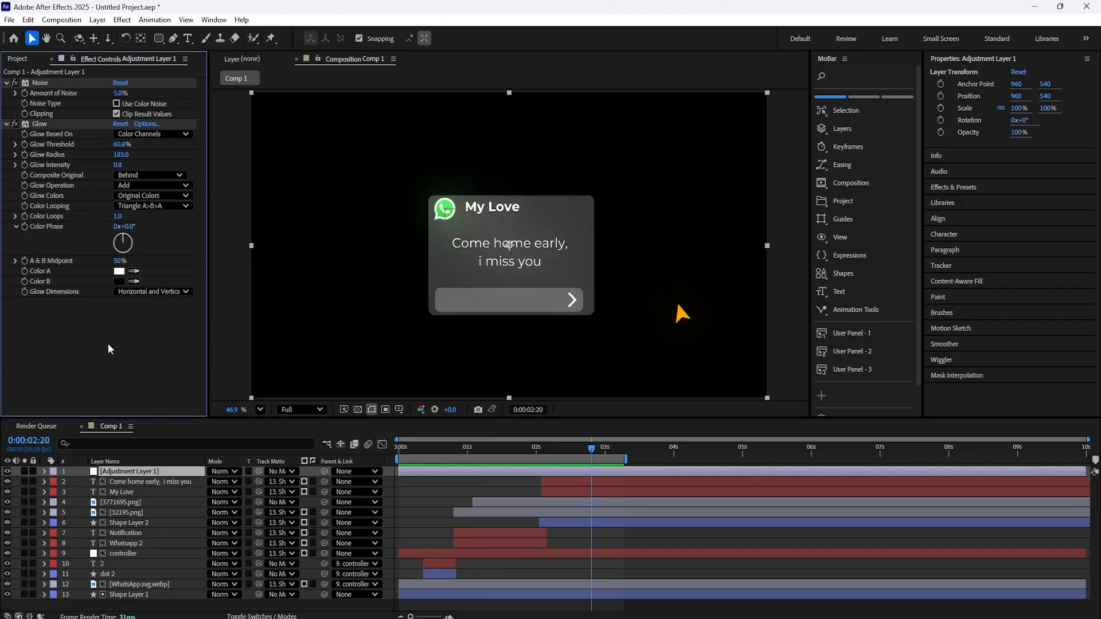
- Duplicate Shape Layer 1 and move the copy directly below the adjustment layer in the layer stack
left_click(130, 595)
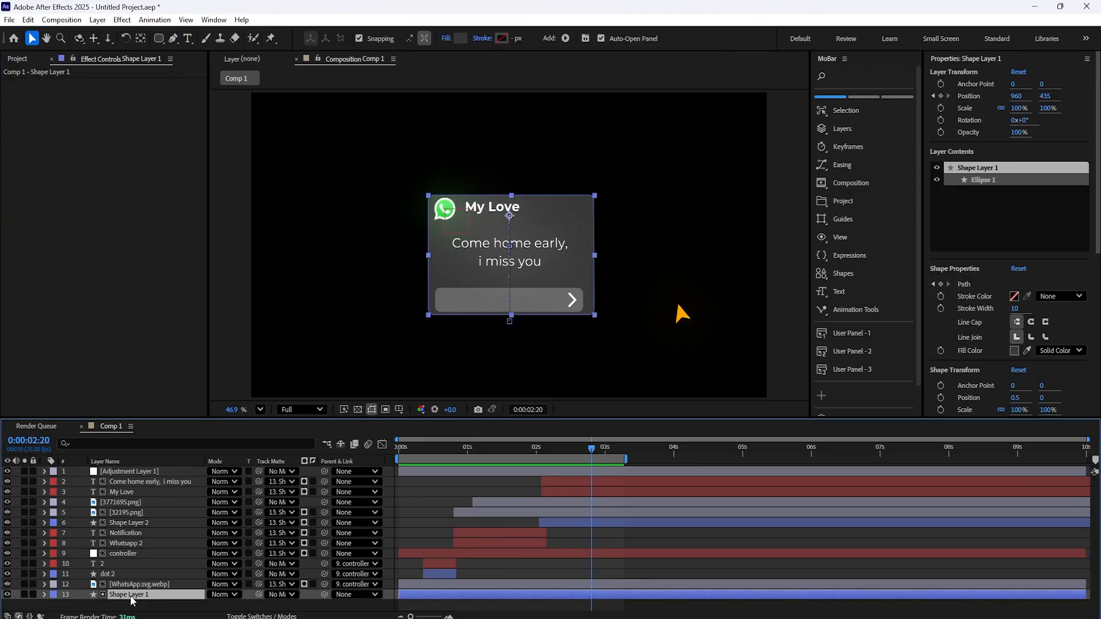
key("ctrl+d")
left_click_drag(131, 595, 138, 485)
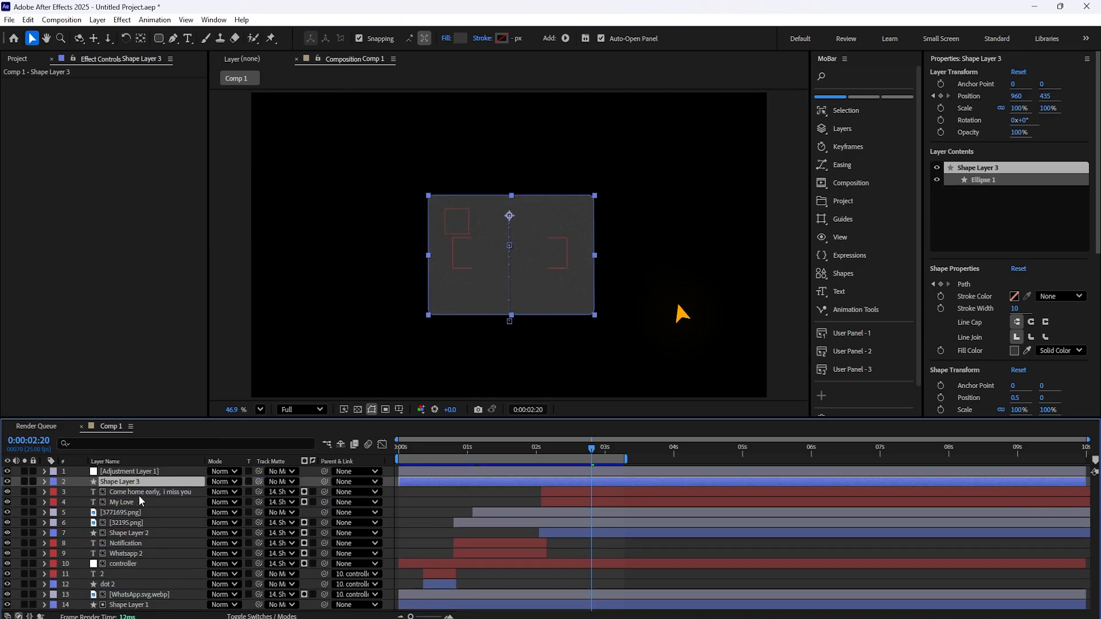
- Fill the duplicated card shape with black and set its blending mode to Screen
left_click(460, 39)
left_click_drag(427, 343, 410, 400)
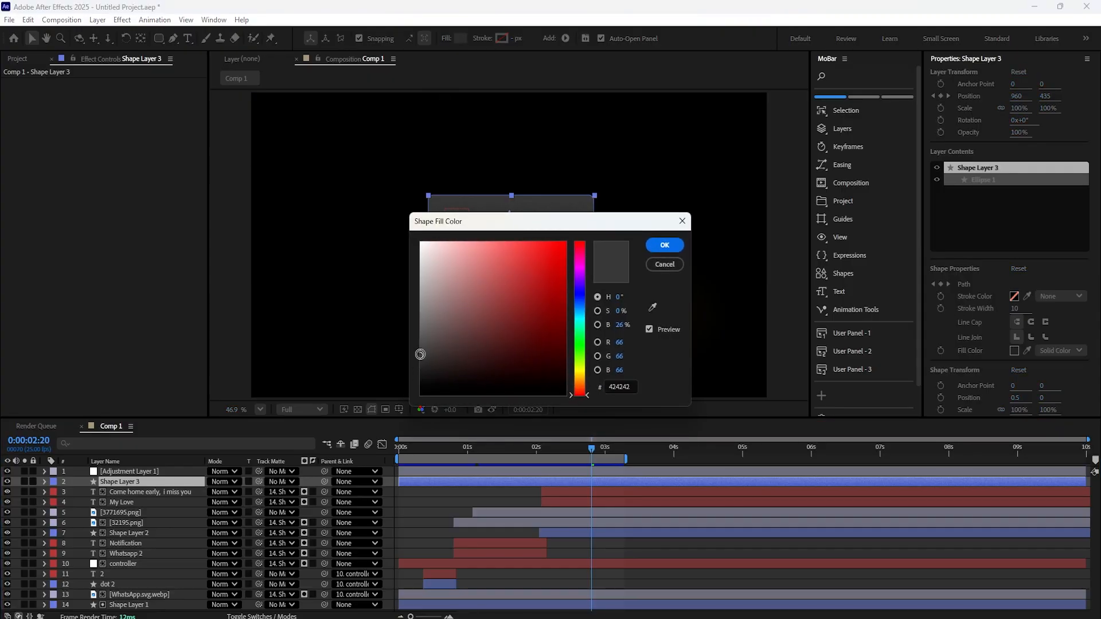
left_click(665, 245)
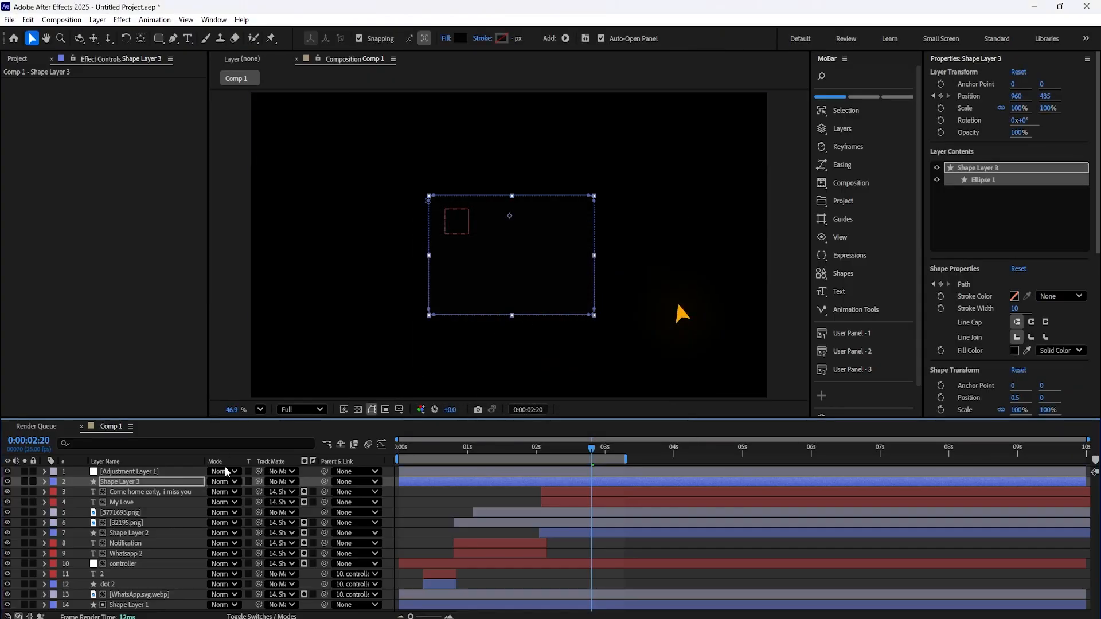
left_click(235, 489)
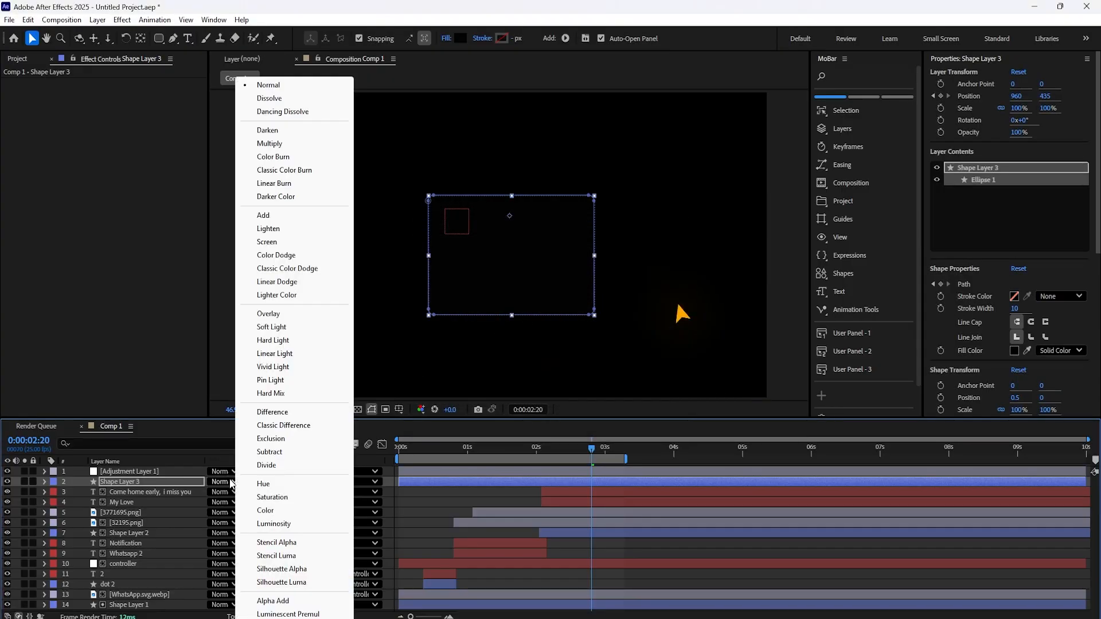
left_click(285, 246)
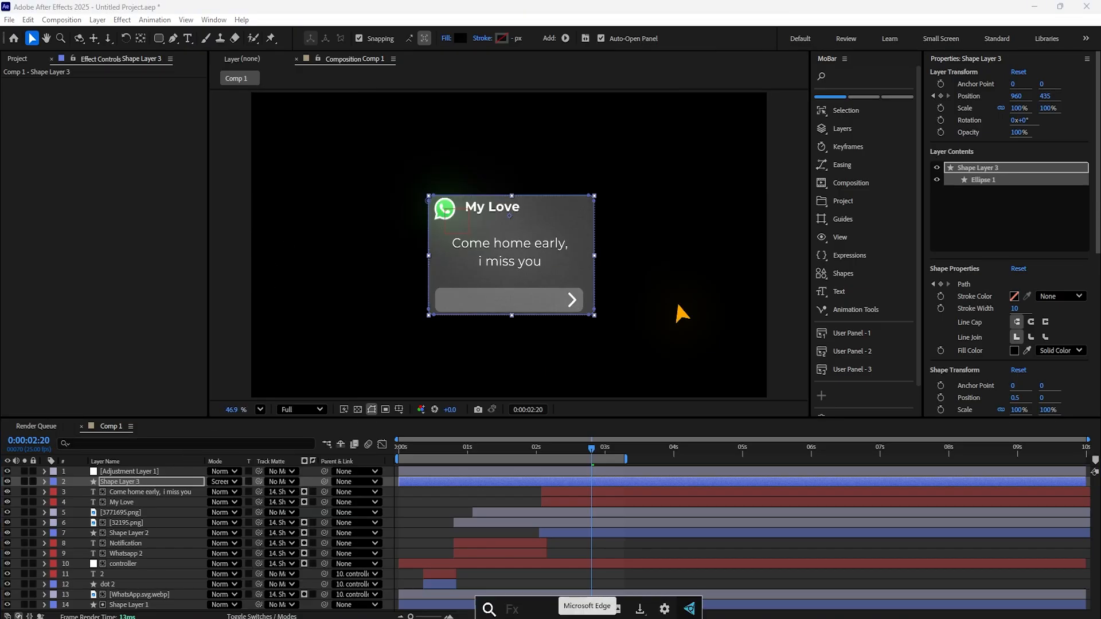
- Apply CC Light Sweep to the duplicate with width 593, sweep intensity 0, edge intensity 148, edge thickness 1.80, center 939.8, 246.5, and preview it
type("light swe")
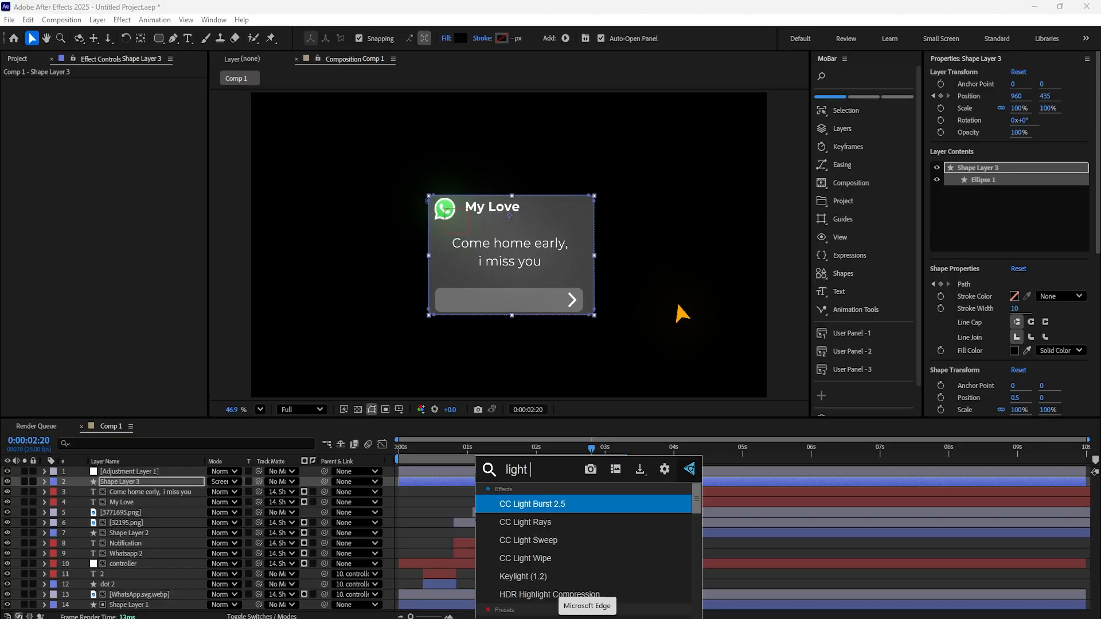
key("Return")
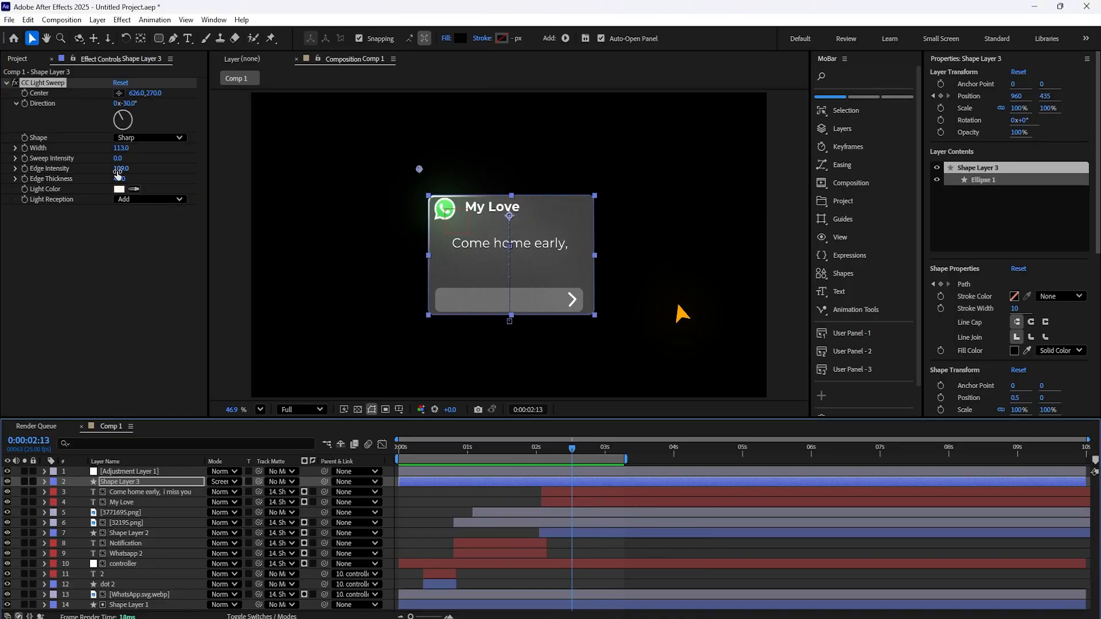
mouse_move(118, 170)
left_mouse_down()
mouse_move(137, 170)
mouse_move(115, 184)
left_mouse_up()
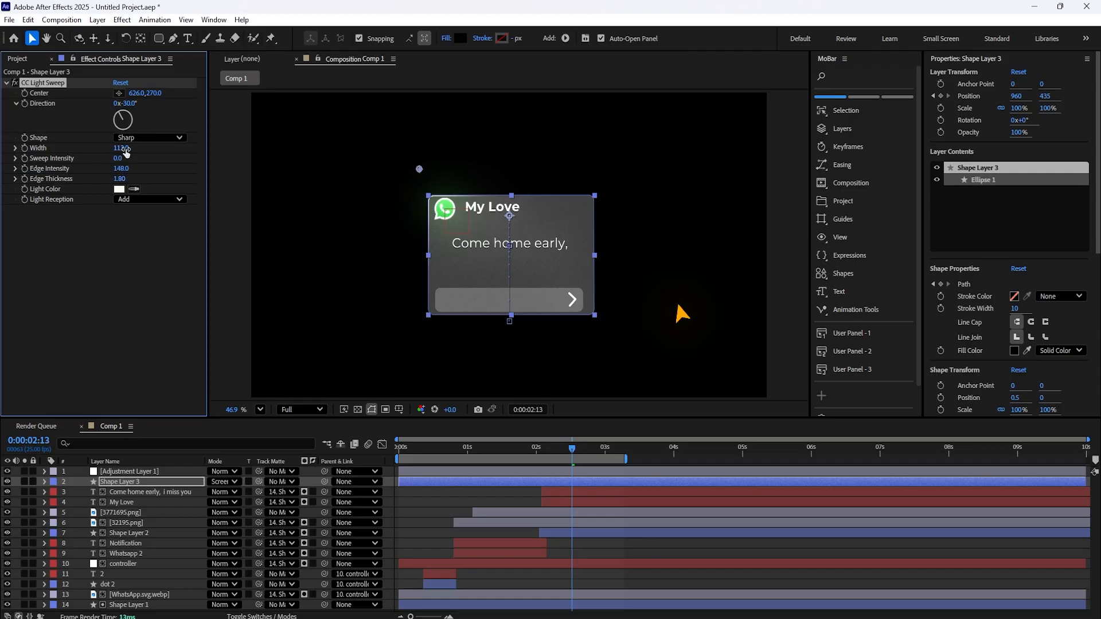
left_click_drag(149, 149, 505, 165)
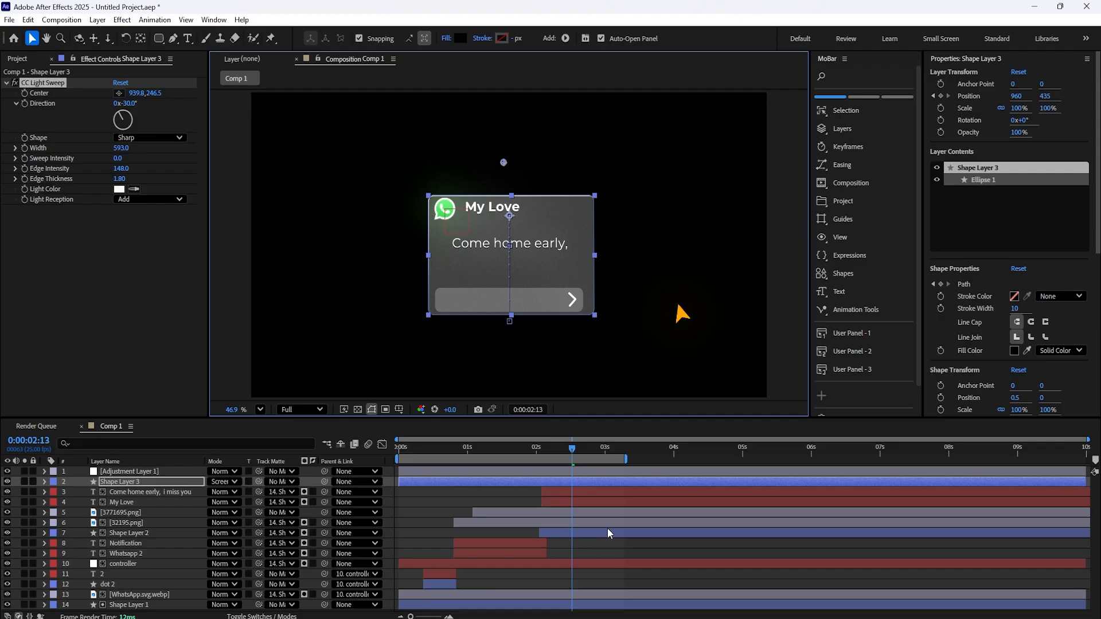
key("Home")
key("space")
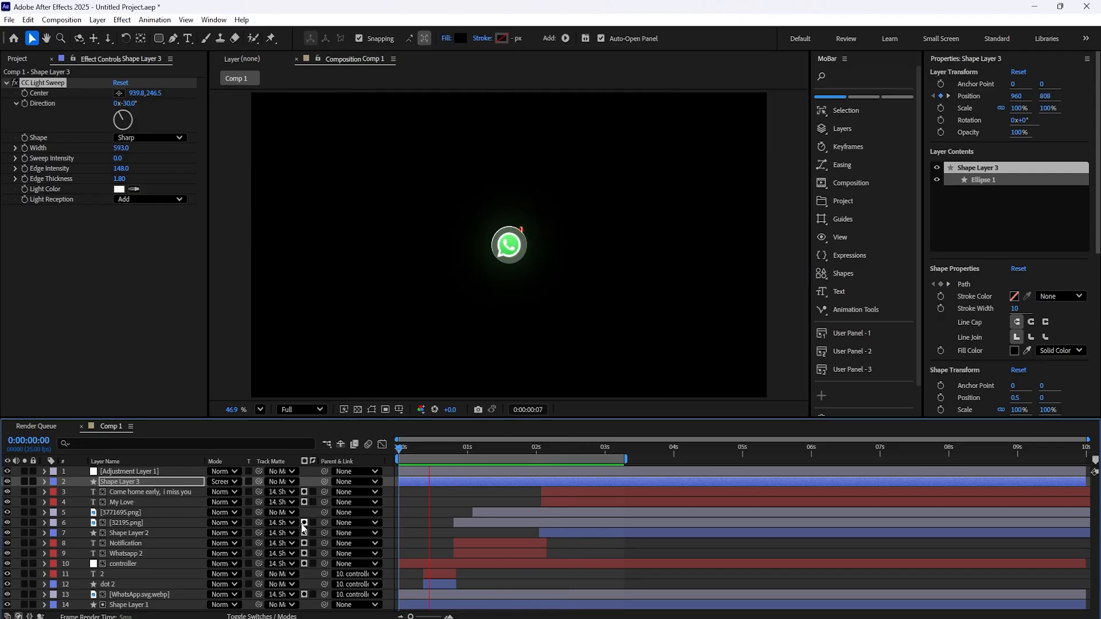